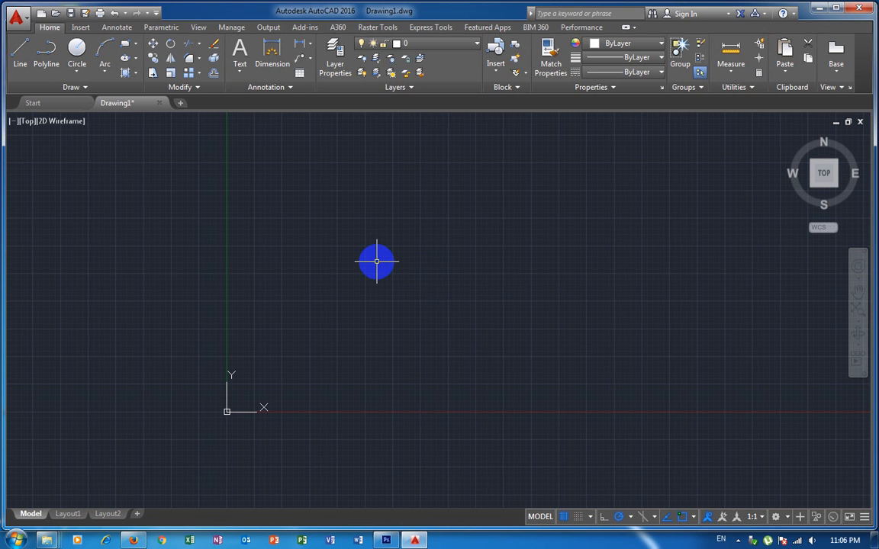
Step: Draw a rectangle 2000 units wide and 2650 units high beside the vertical axis, well above the origin
text(R)
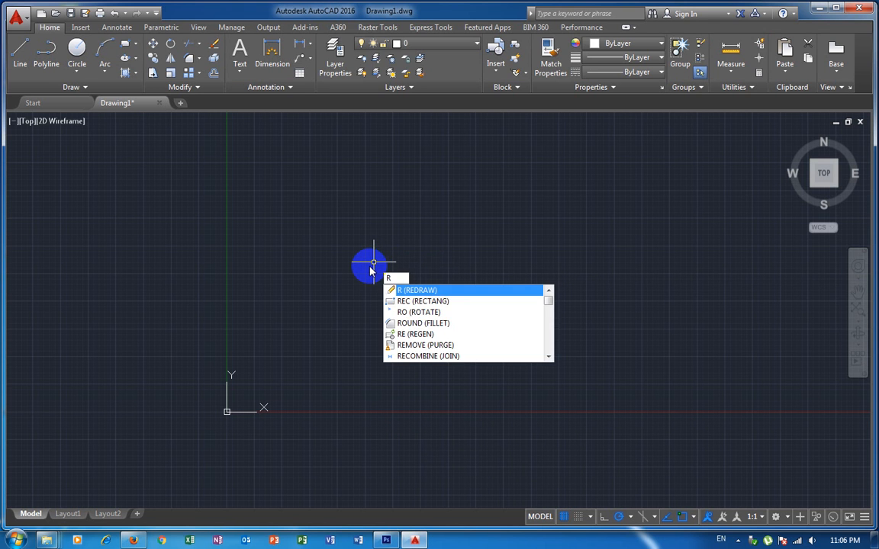
text(ec)
key(Return)
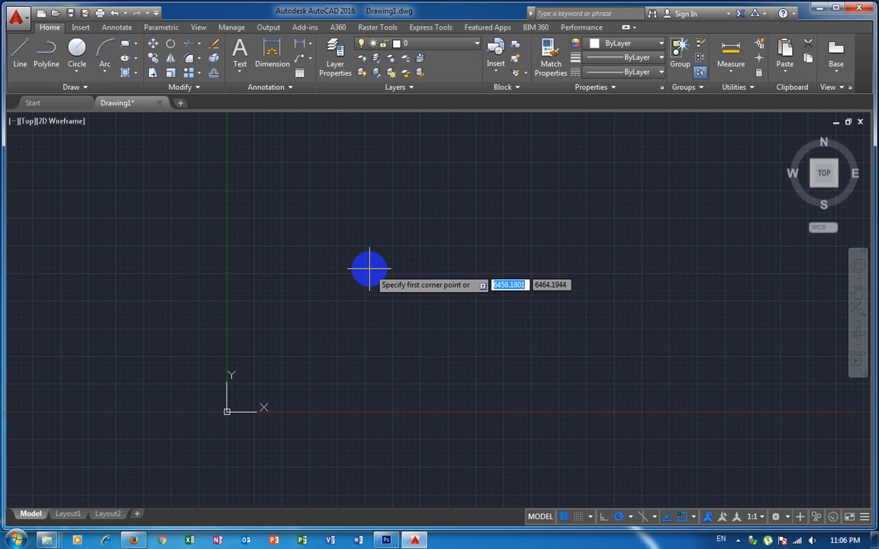
click(234, 195)
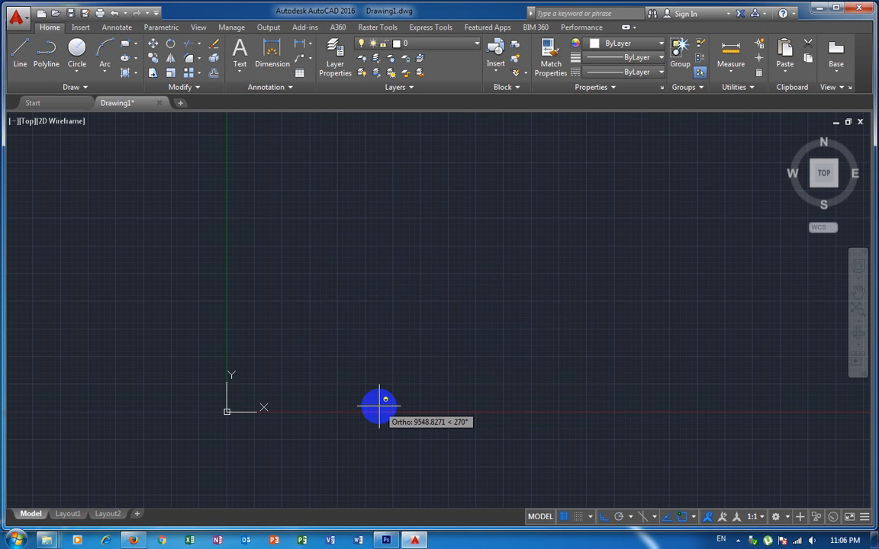
text(@)
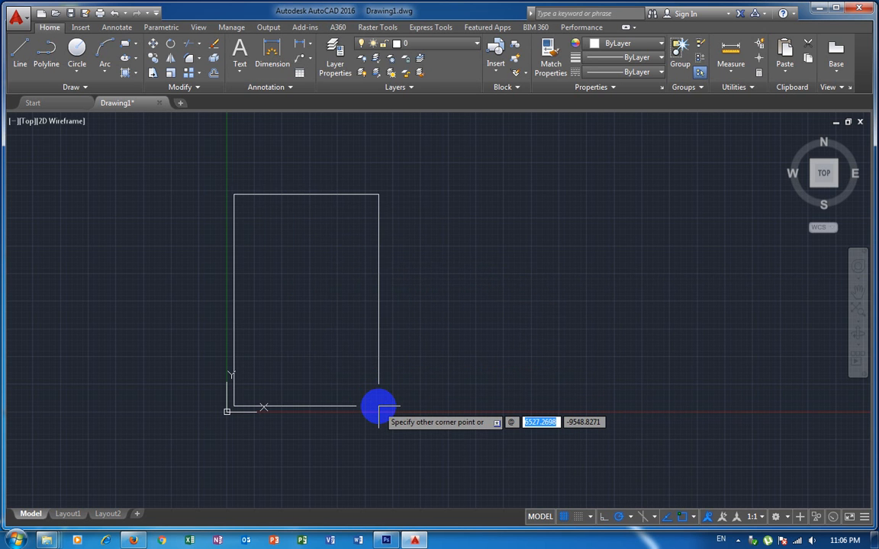
text(2000)
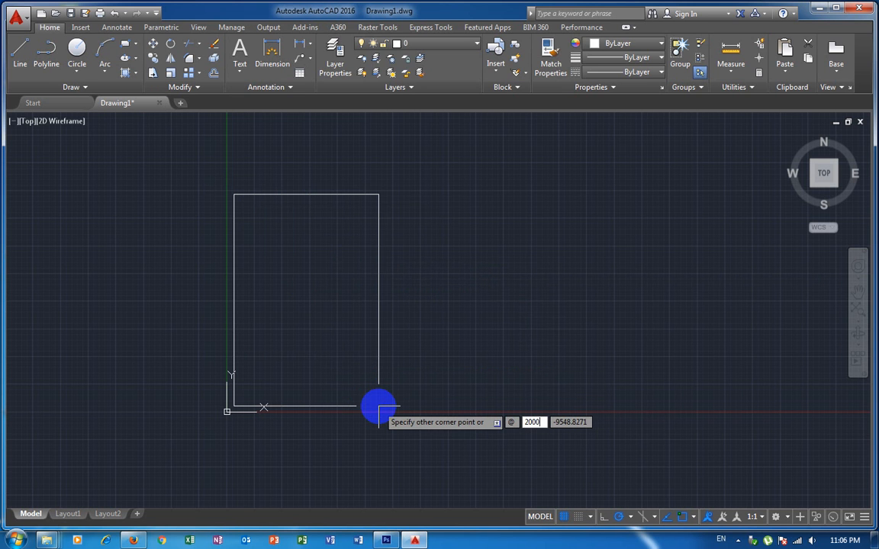
key(Tab)
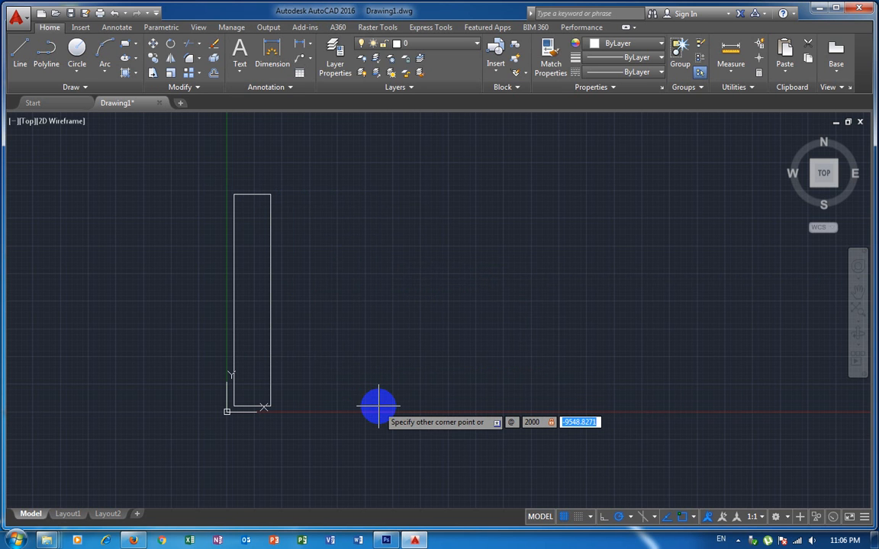
text(2650)
key(Return)
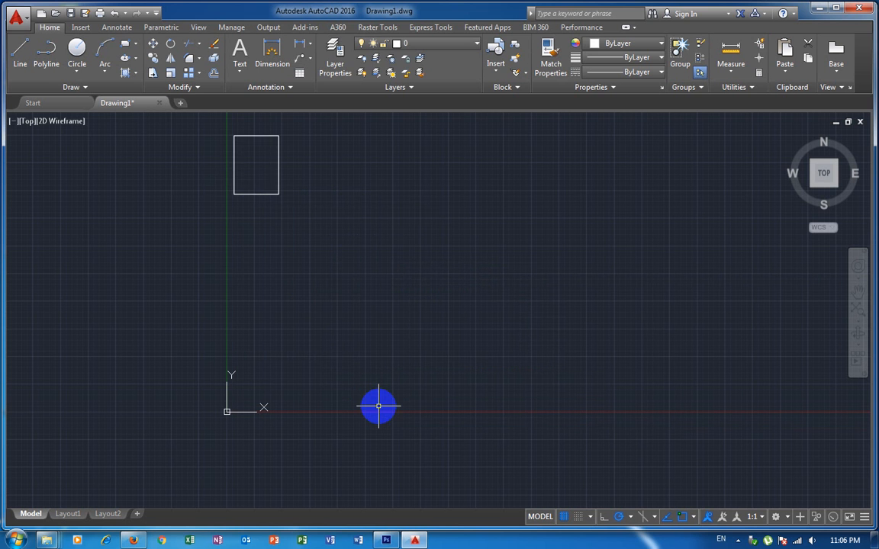
Step: Move the rectangle straight down from its lower-left corner to just above the origin
click(326, 246)
click(208, 165)
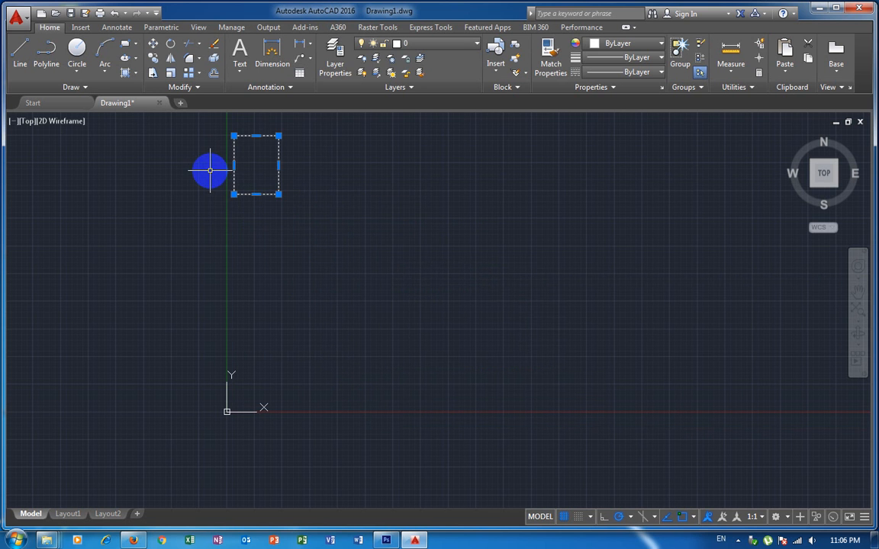
text(m)
key(Return)
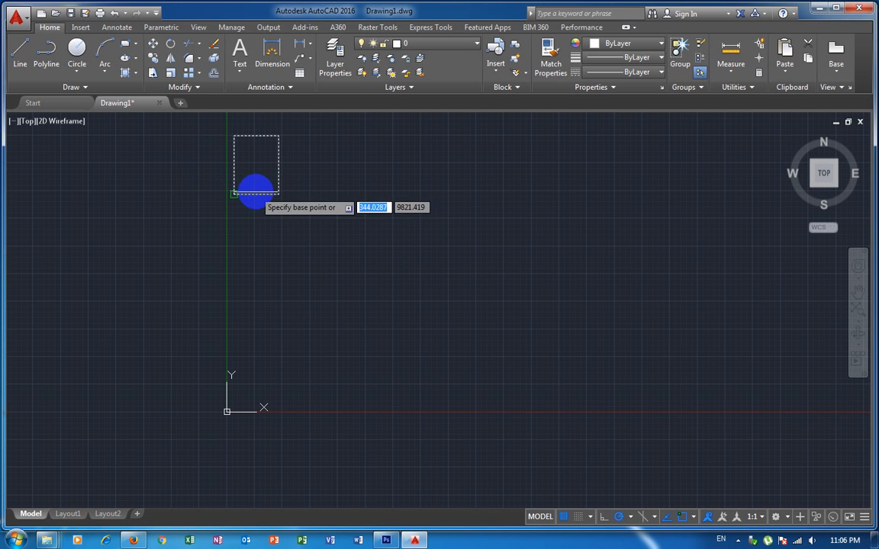
click(251, 193)
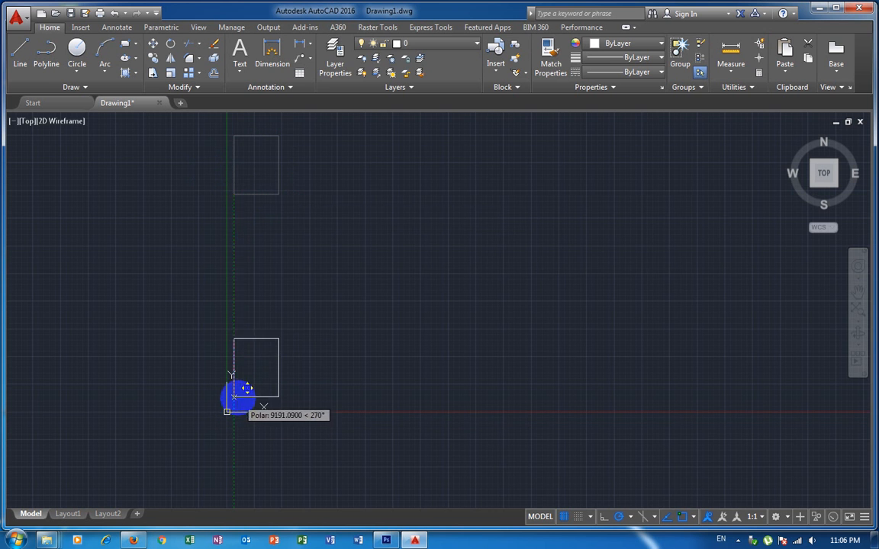
click(234, 394)
Step: Draw a horizontal line from the rectangle's upper-left corner along its top edge, extending well past the right side
scroll(238, 386, up, 6)
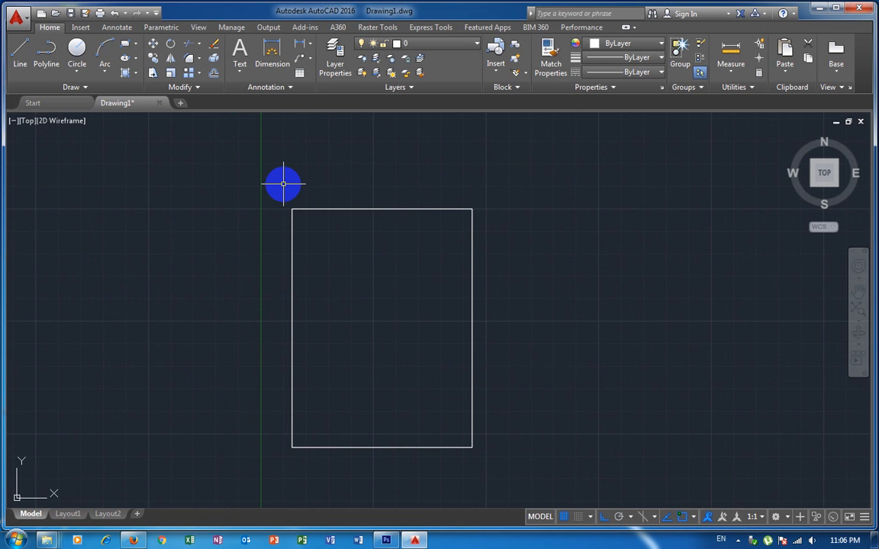
key(l)
key(Return)
click(292, 209)
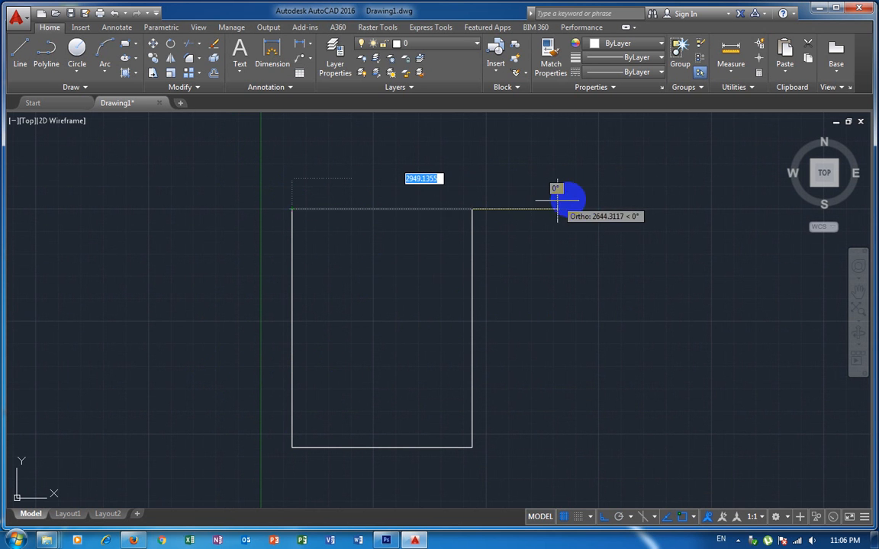
click(599, 208)
key(Escape)
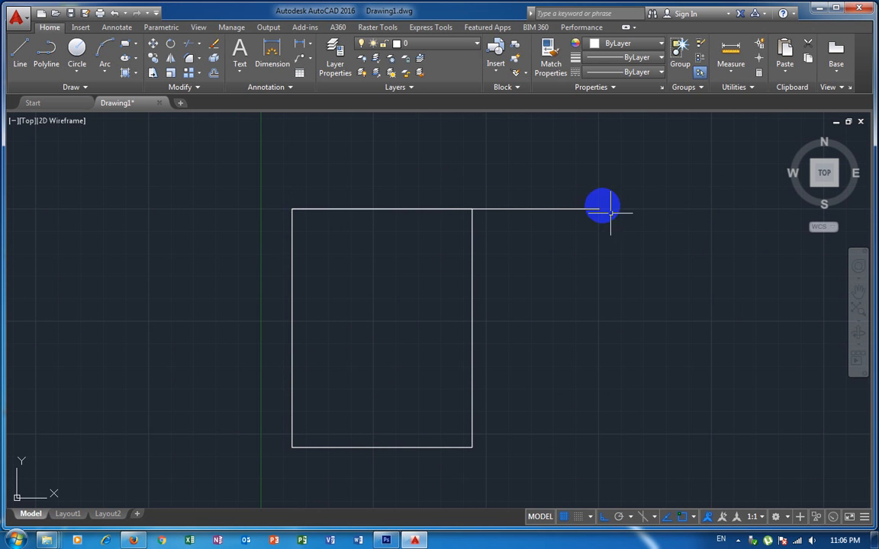
Step: Offset the horizontal top line downward twice at a distance of 100 units each
click(582, 208)
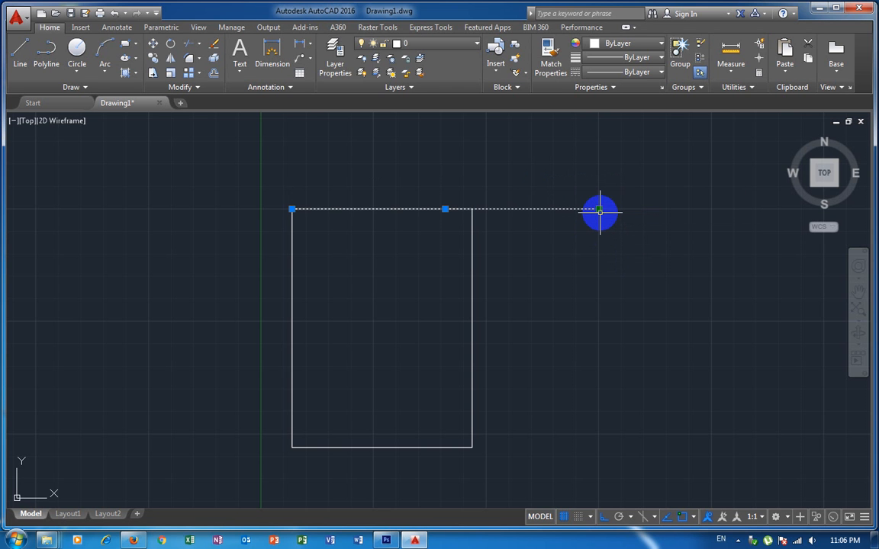
text(o)
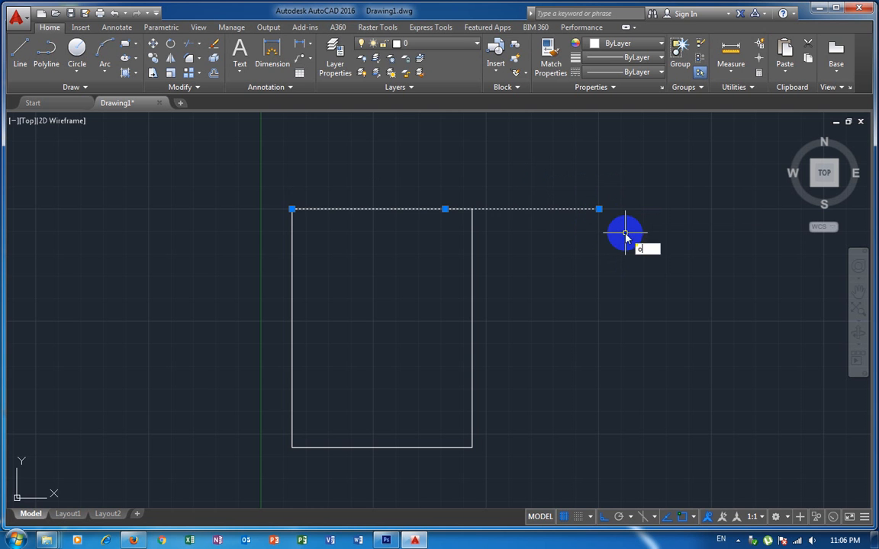
key(Return)
text(100)
key(Return)
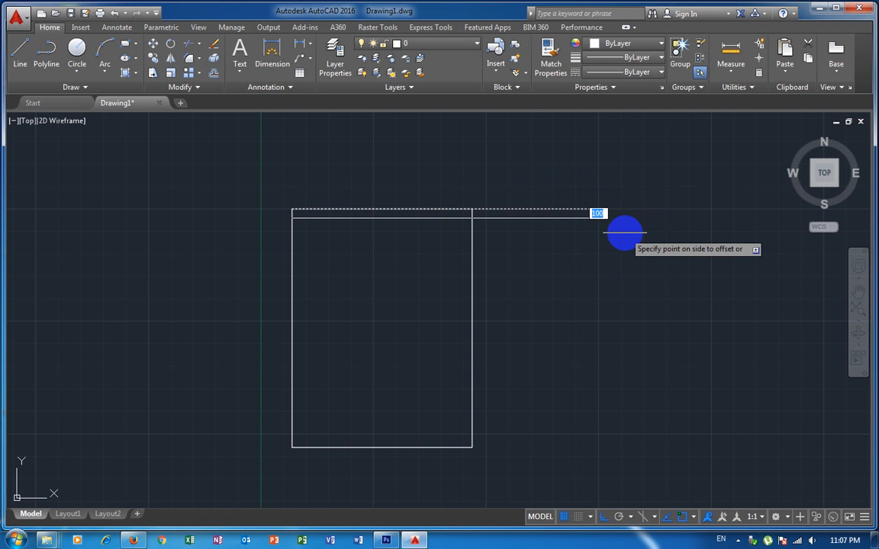
click(625, 230)
click(585, 217)
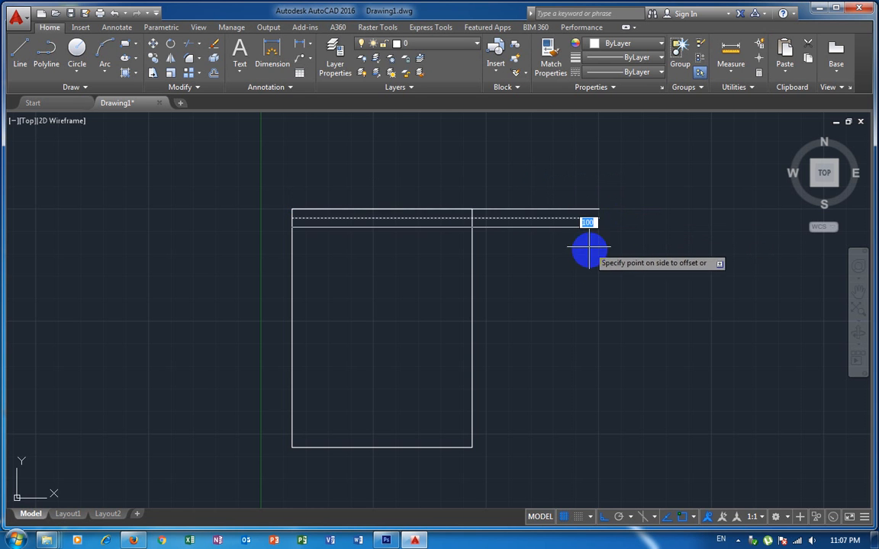
click(583, 252)
scroll(496, 245, up, 2)
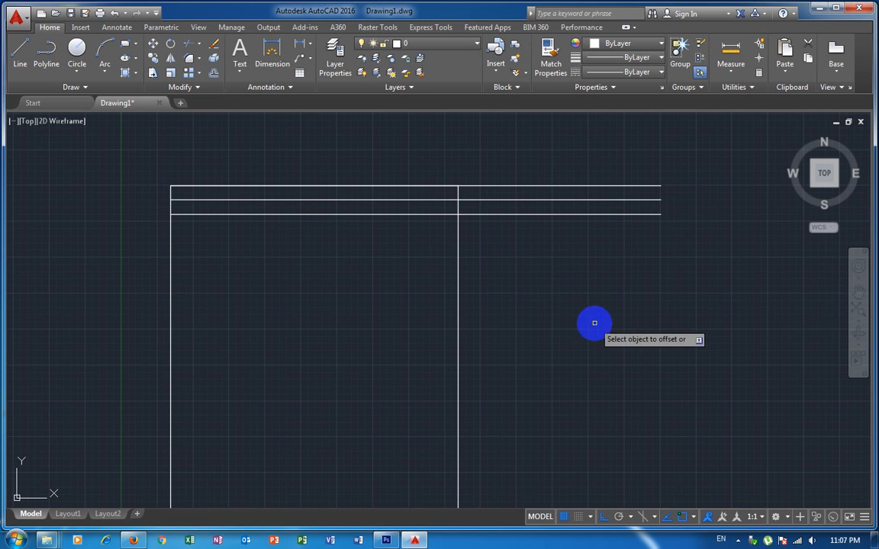
scroll(592, 323, down, 2)
key(Escape)
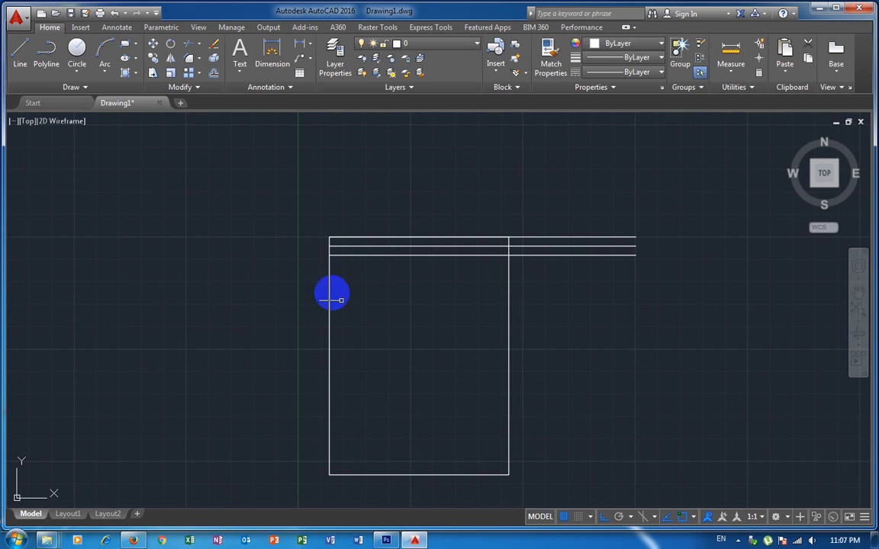
Step: Draw a vertical line down the rectangle's left edge to below its bottom, ending with a short horizontal segment to the right
click(20, 53)
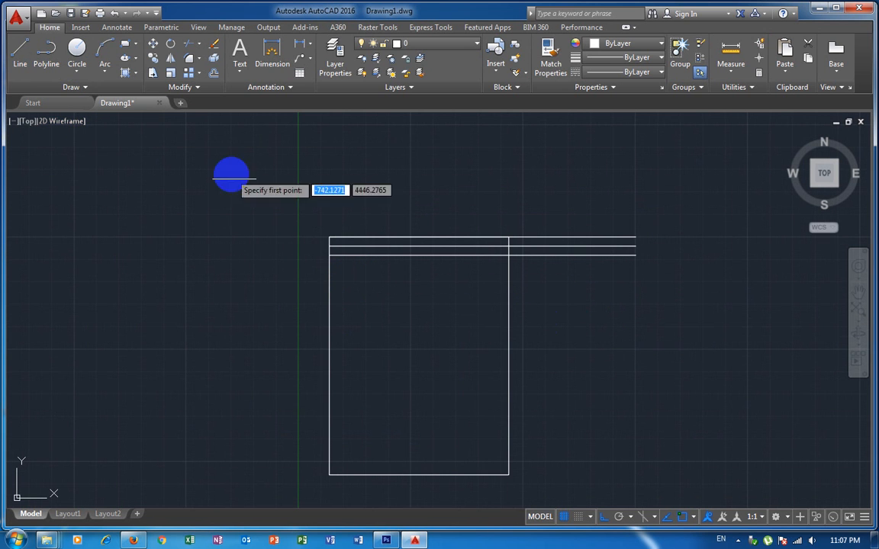
click(329, 245)
middle_drag(353, 450, 367, 304)
click(344, 377)
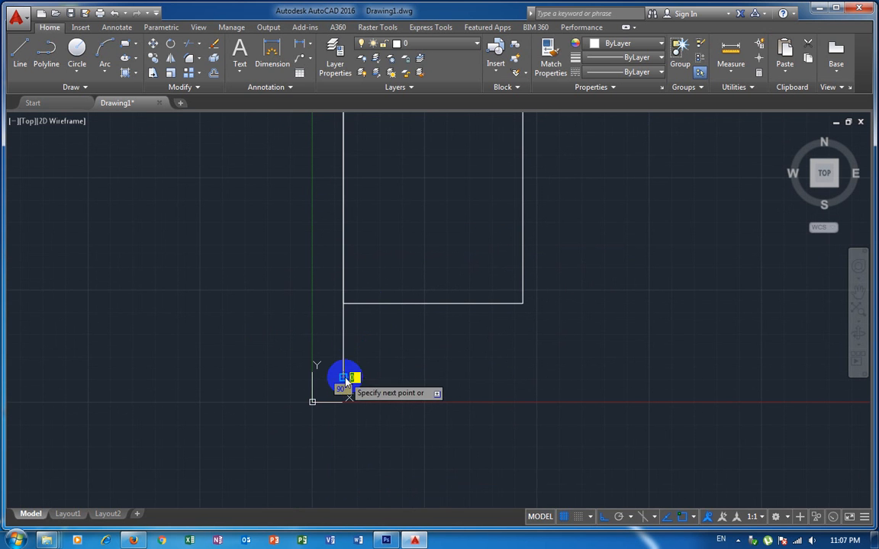
click(377, 376)
key(Escape)
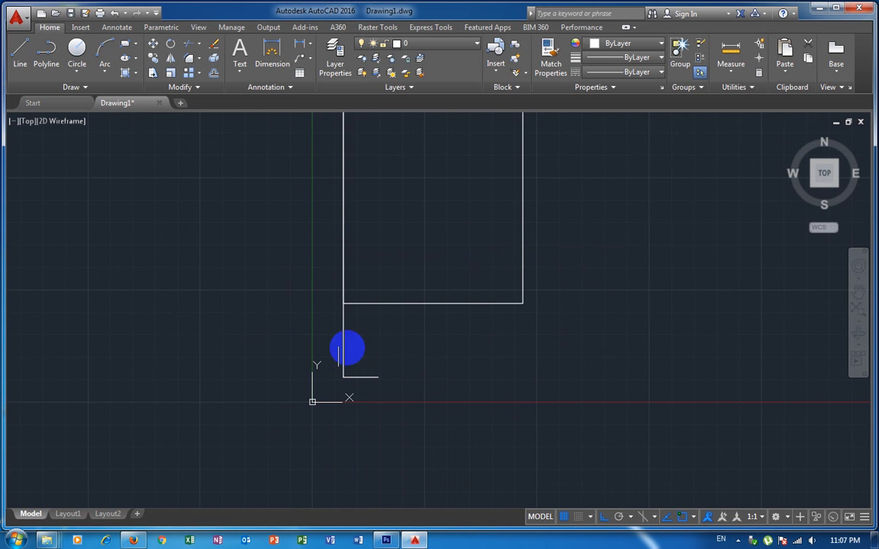
Step: Delete the short horizontal segment at the lower end of the vertical line
click(329, 340)
click(370, 356)
click(378, 360)
click(335, 341)
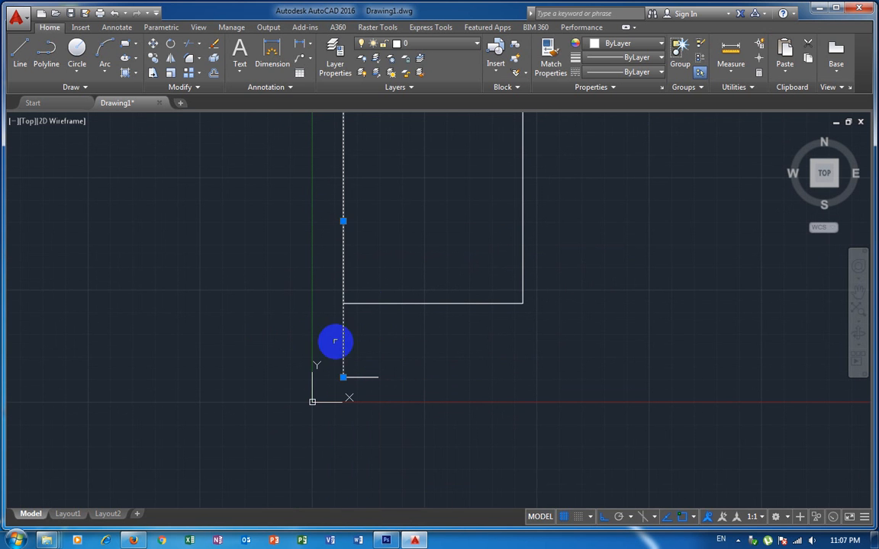
key(Escape)
click(387, 385)
click(368, 364)
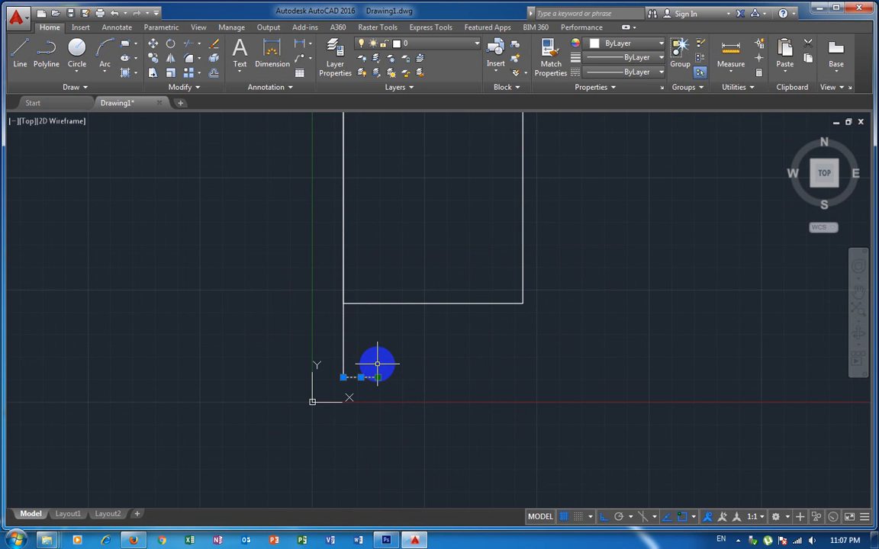
key(Delete)
Step: Offset the vertical left line to the right twice at a distance of 100 units each
middle_drag(382, 355, 379, 412)
click(332, 390)
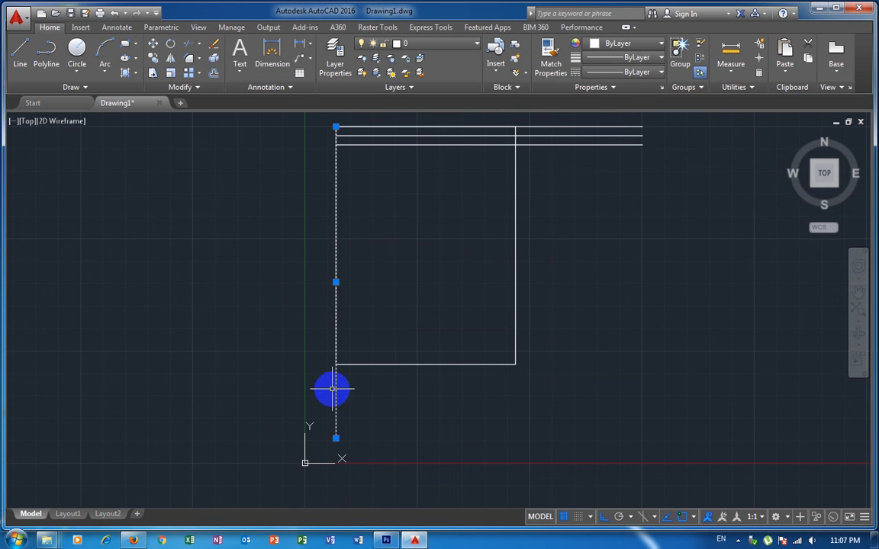
text(o)
key(Return)
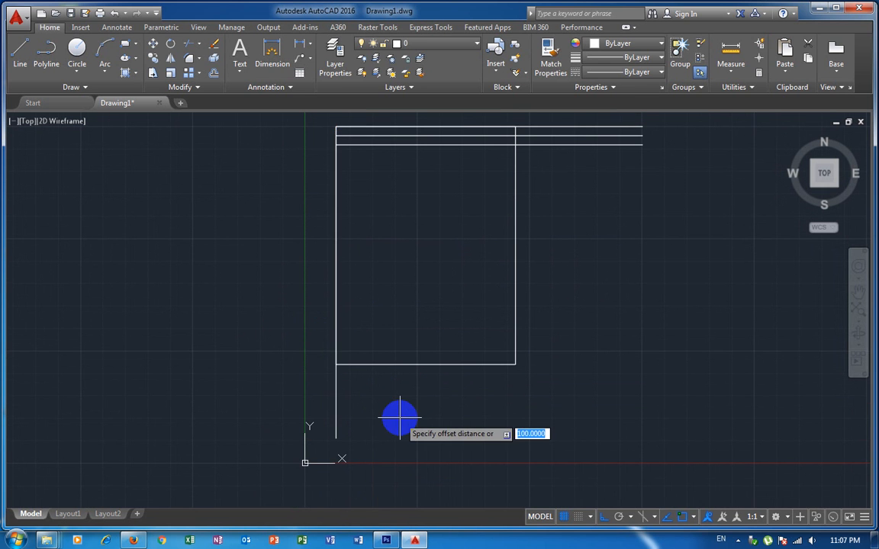
text(100)
key(Return)
click(337, 418)
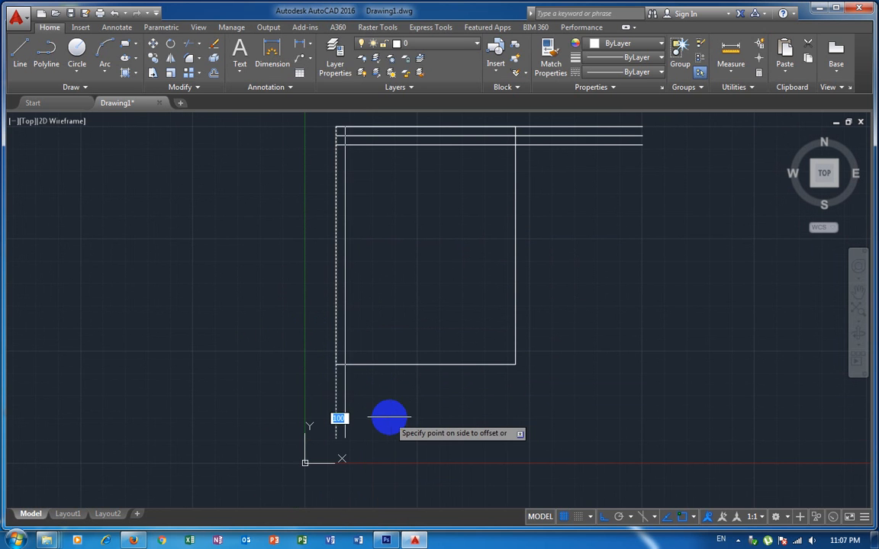
click(390, 417)
click(346, 397)
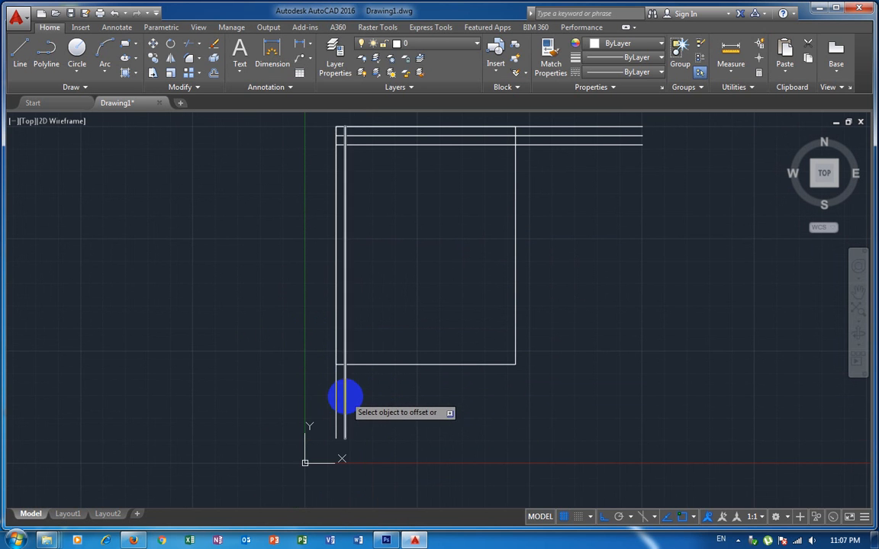
click(363, 405)
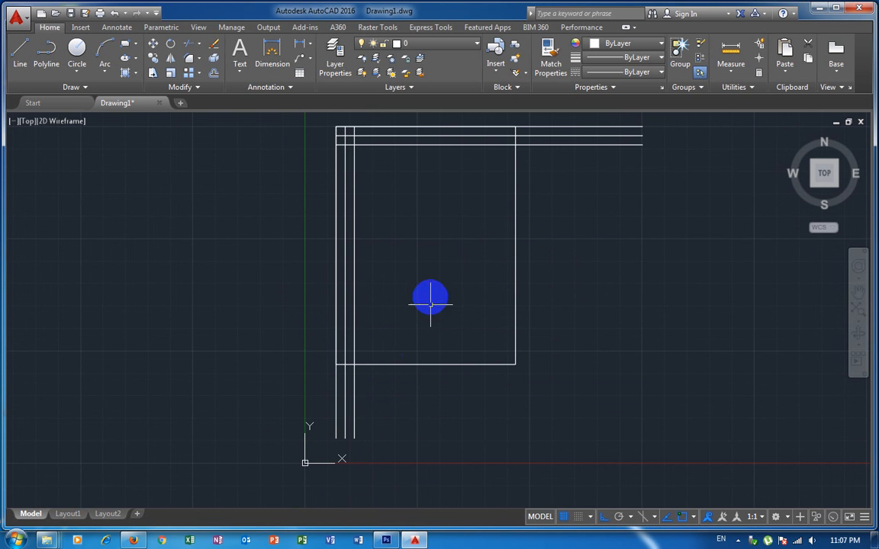
click(399, 405)
click(338, 405)
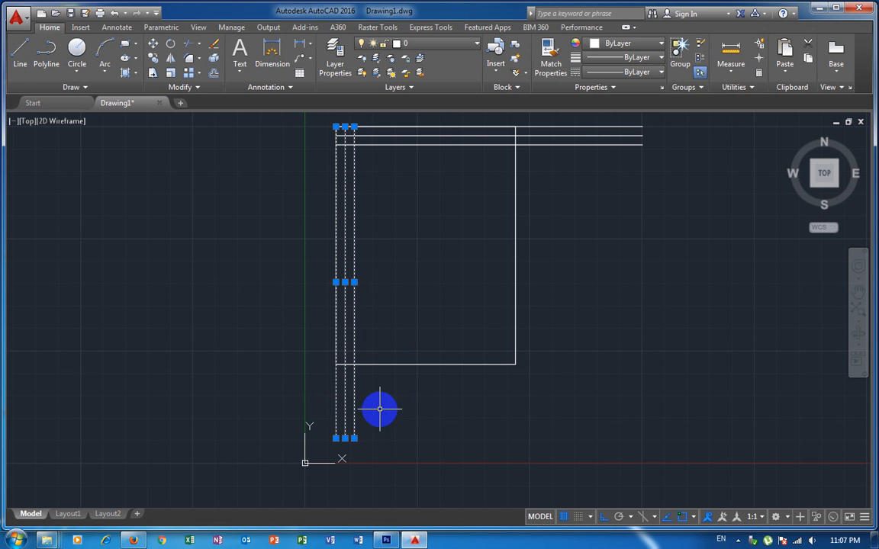
text(mi)
key(Return)
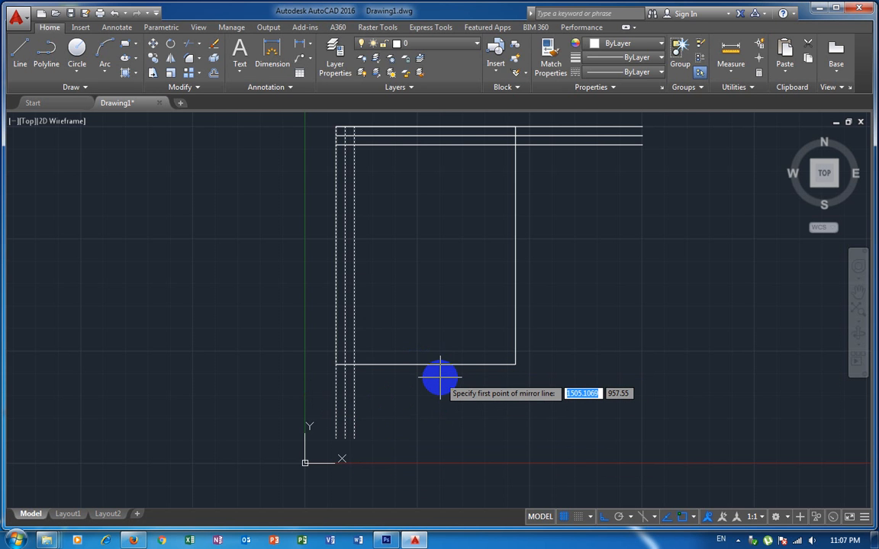
key(Escape)
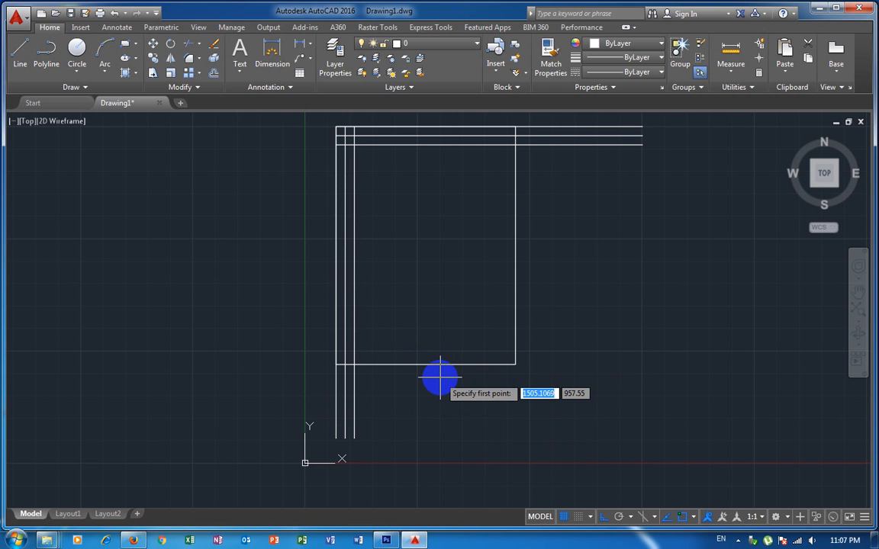
Step: Enable all object snap modes in the drafting settings and apply them
text(os)
key(Return)
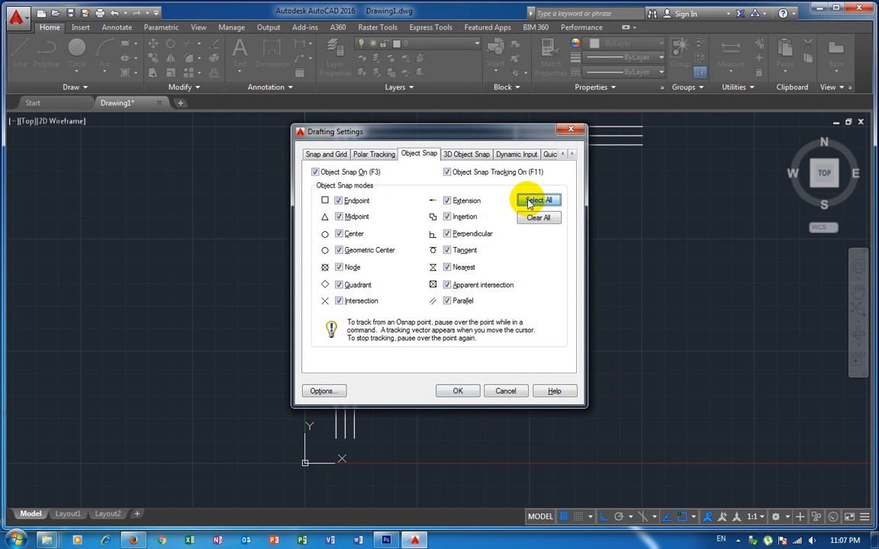
click(535, 200)
click(459, 391)
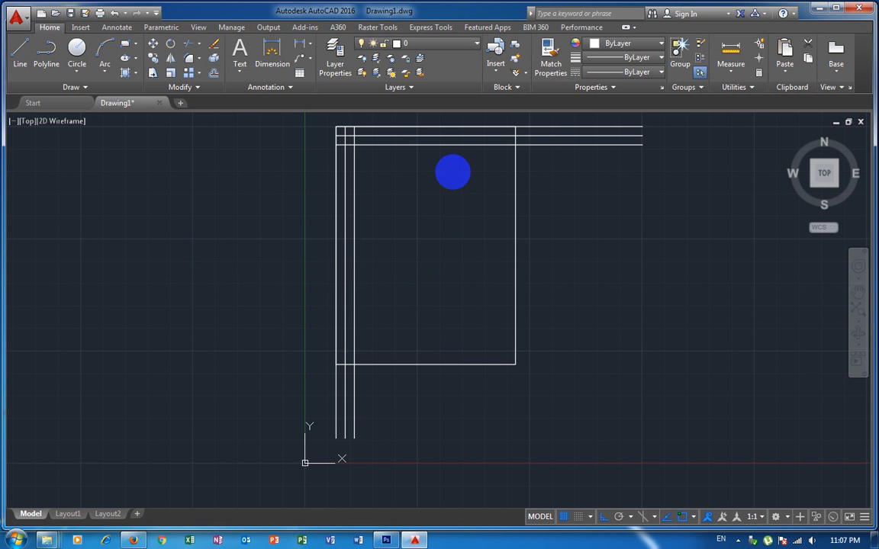
Step: Turn on the time-sensitive right-click option in the user preferences and apply the settings
key(Return)
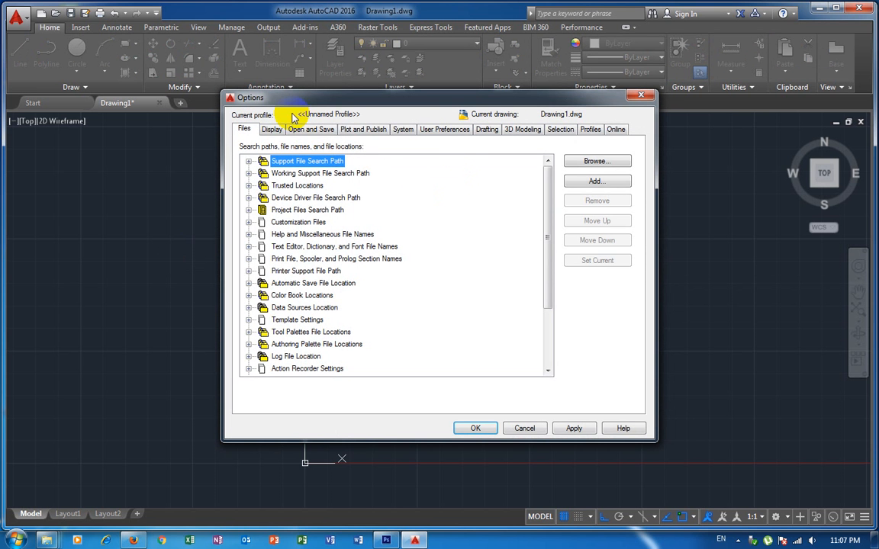
click(448, 130)
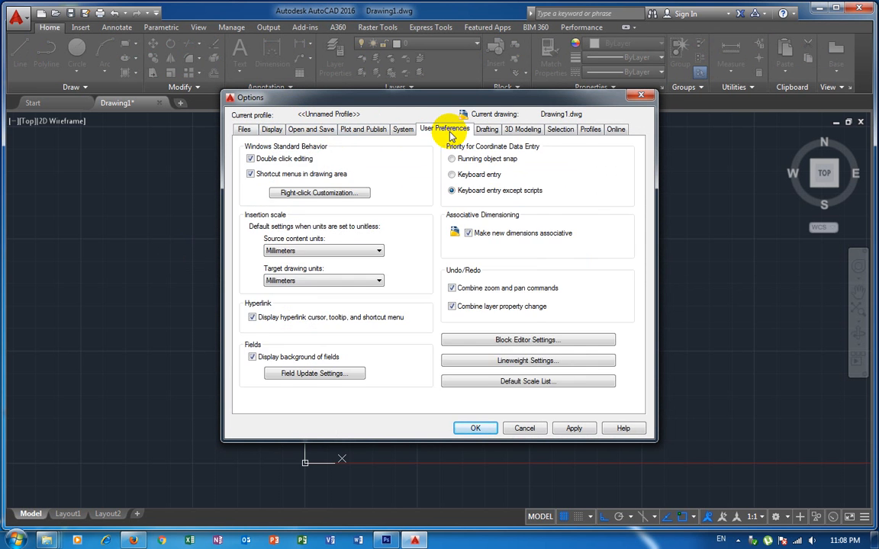
click(296, 191)
click(338, 160)
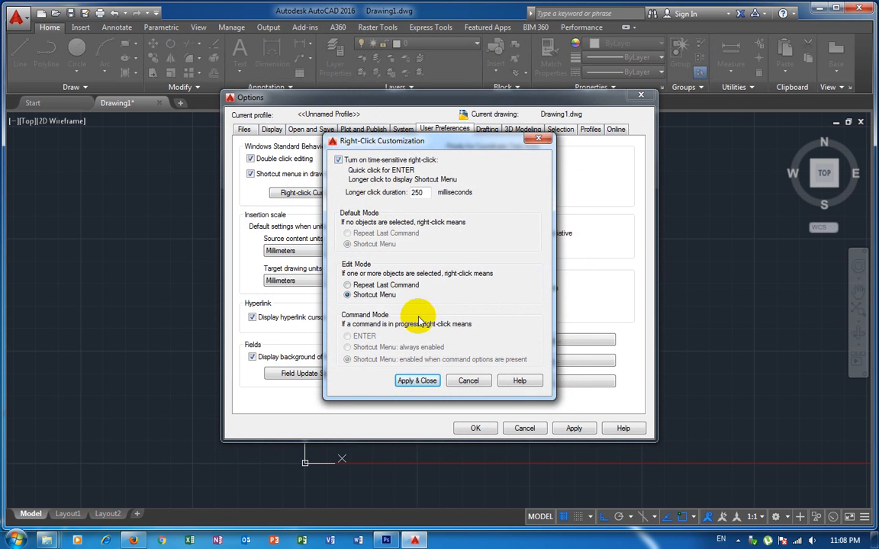
click(410, 381)
click(475, 428)
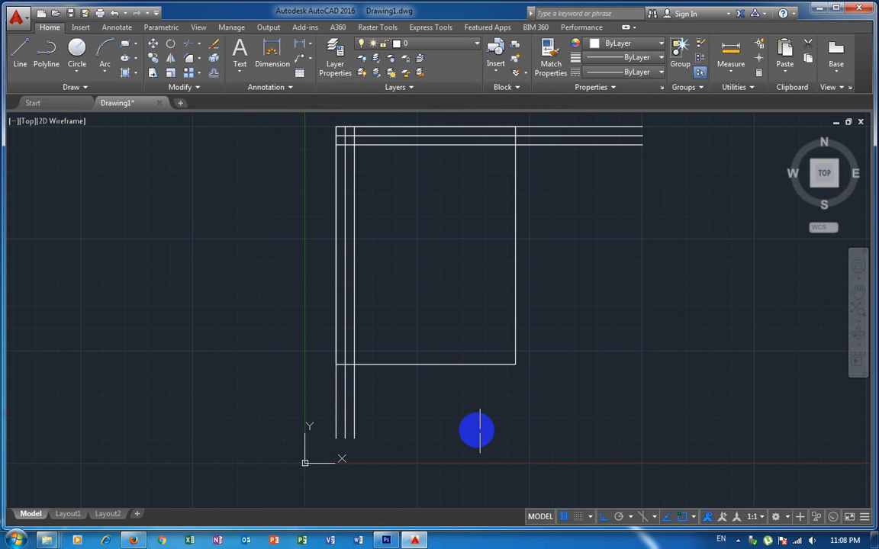
Step: Mirror the three vertical lines on the rectangle's left side about its vertical centreline, keeping the originals
click(389, 398)
click(302, 398)
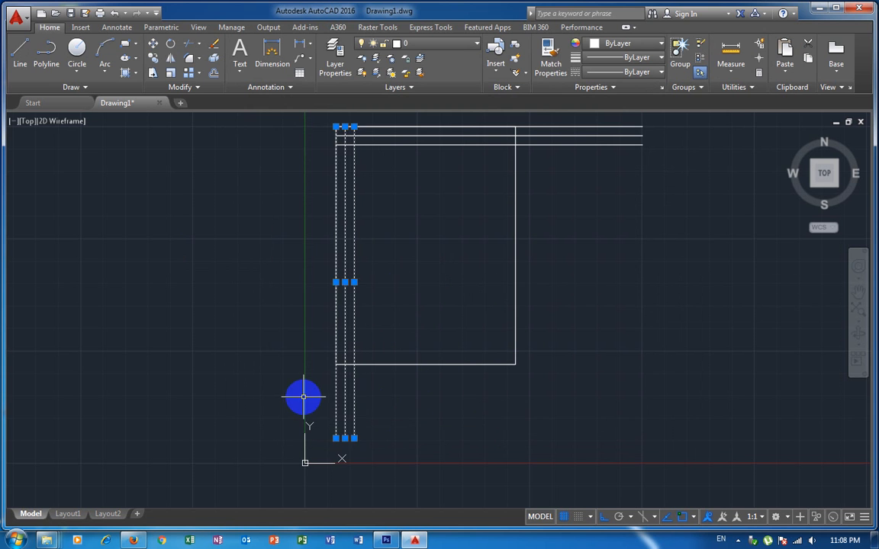
text(mi)
key(Return)
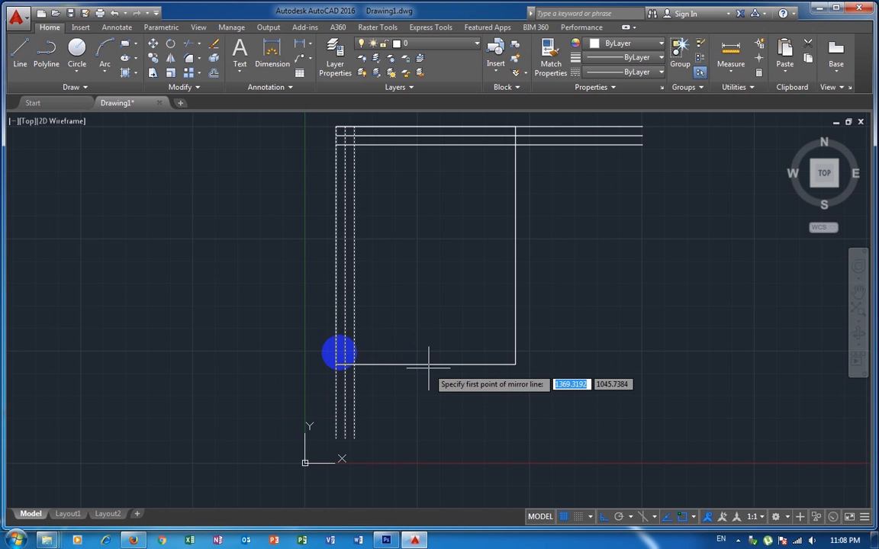
scroll(340, 357, down, 2)
scroll(392, 367, up, 5)
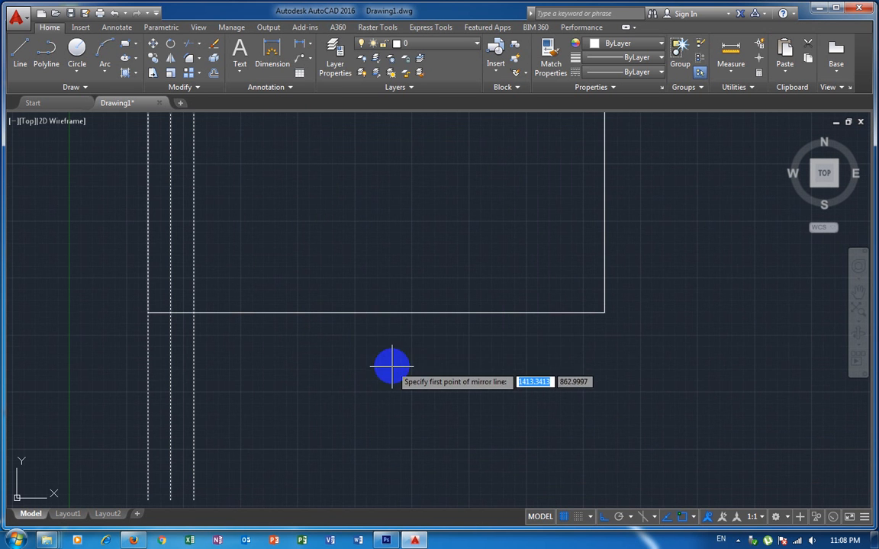
click(377, 312)
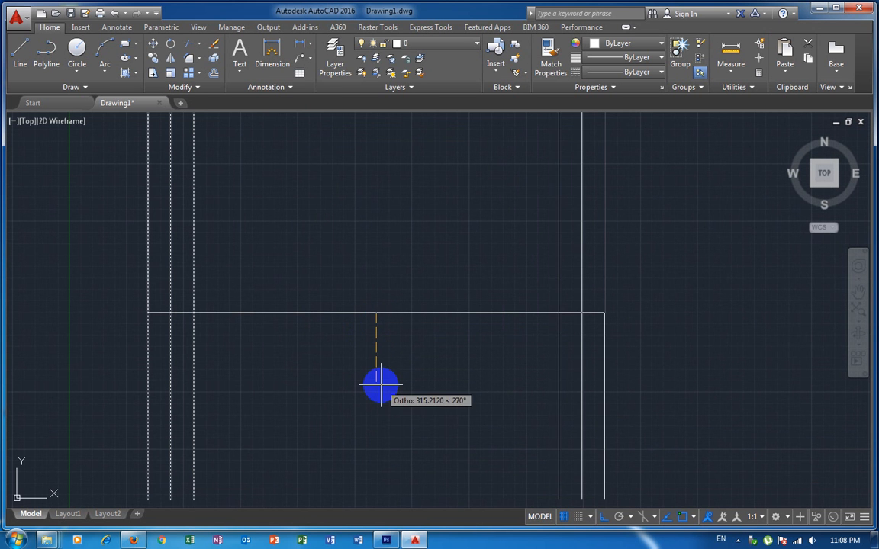
click(381, 386)
key(Return)
scroll(397, 385, down, 3)
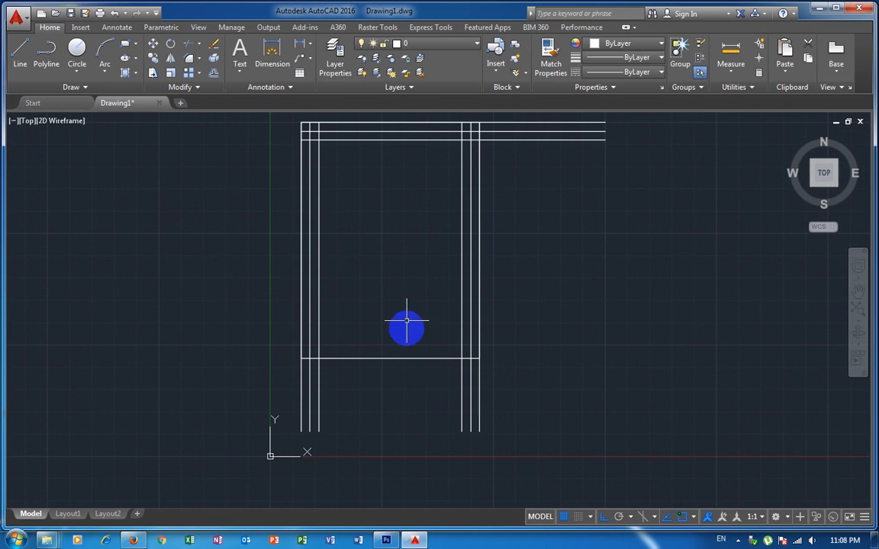
Step: Draw a vertical line down the rectangle's centre from its top edge to slightly below the bottom edge
middle_drag(406, 323, 398, 354)
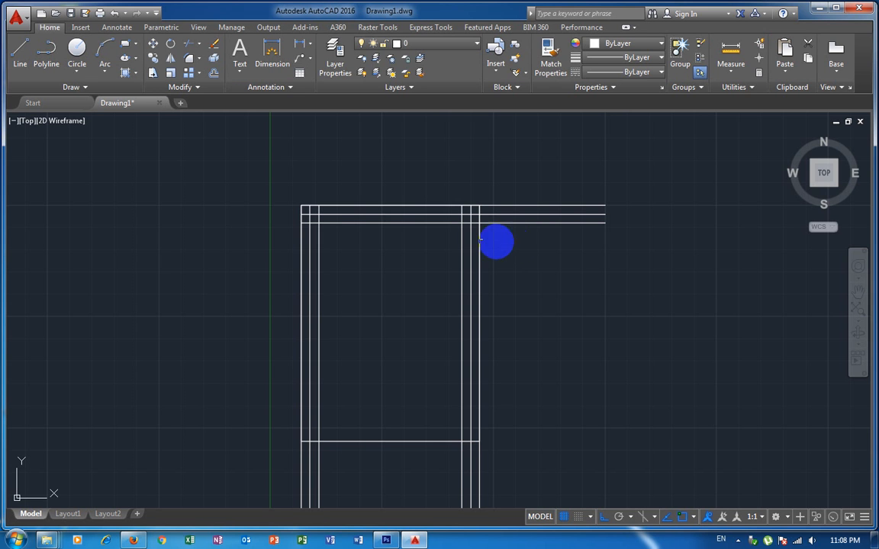
click(22, 53)
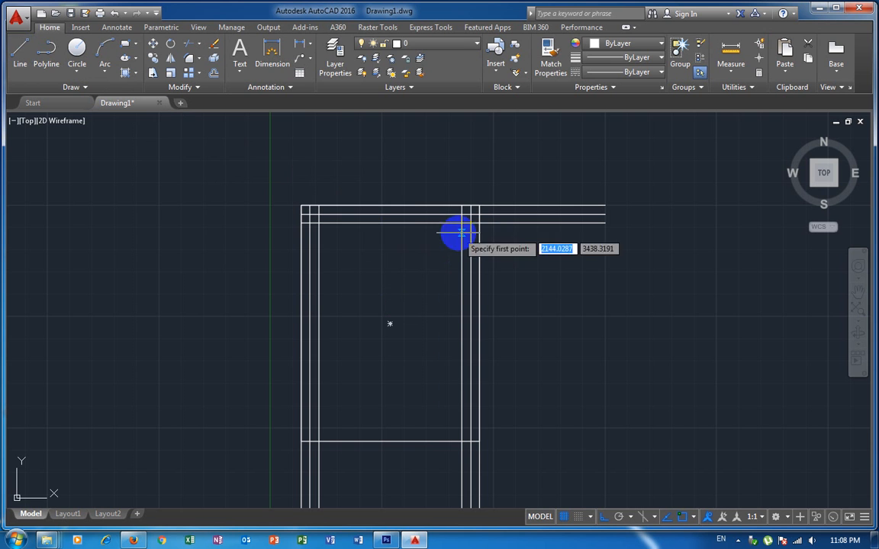
click(390, 206)
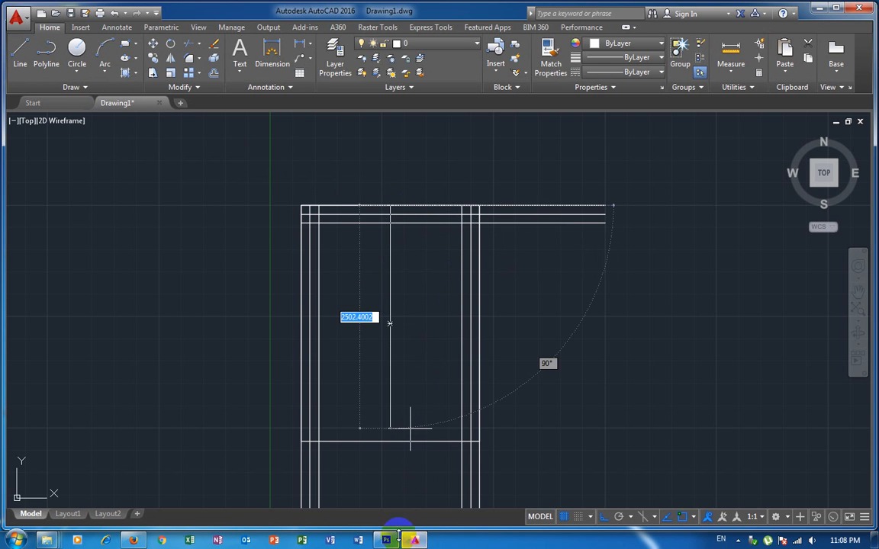
click(390, 464)
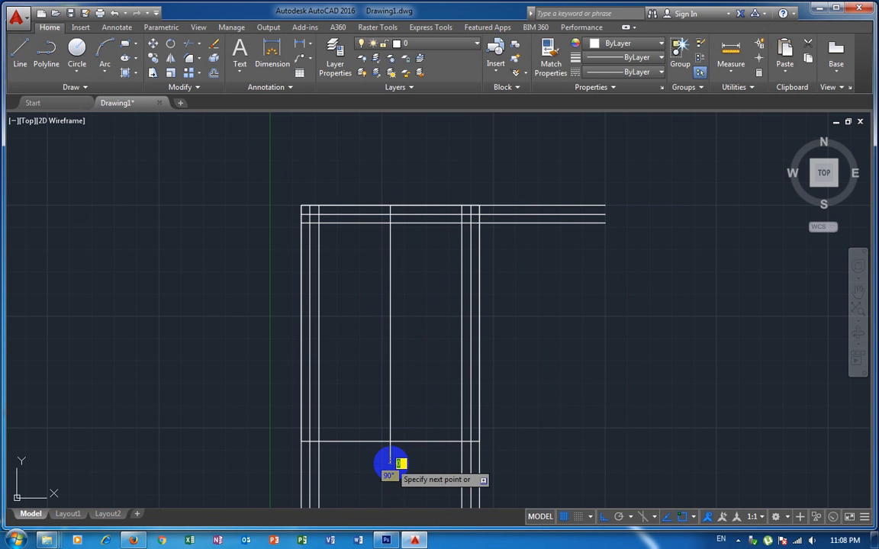
key(Escape)
Step: Offset the vertical centre line 50 units to each side
scroll(423, 385, up, 4)
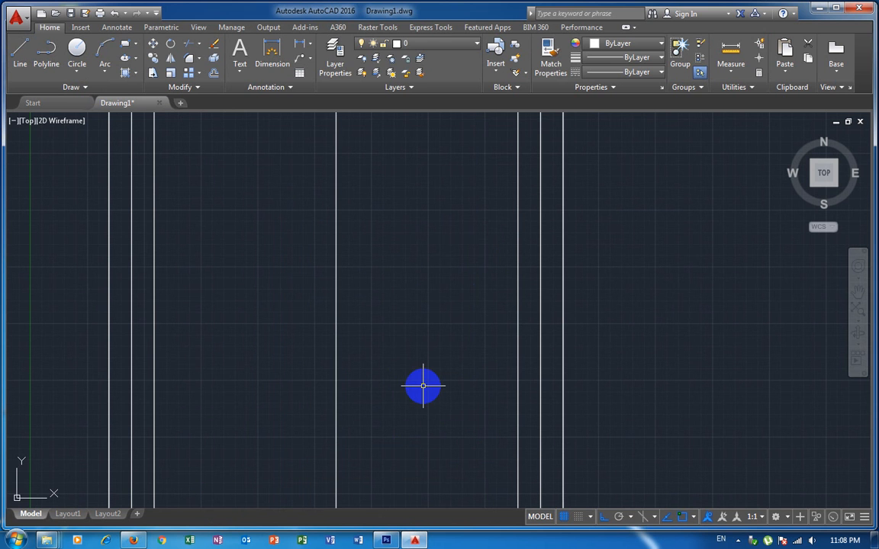
click(423, 386)
click(298, 333)
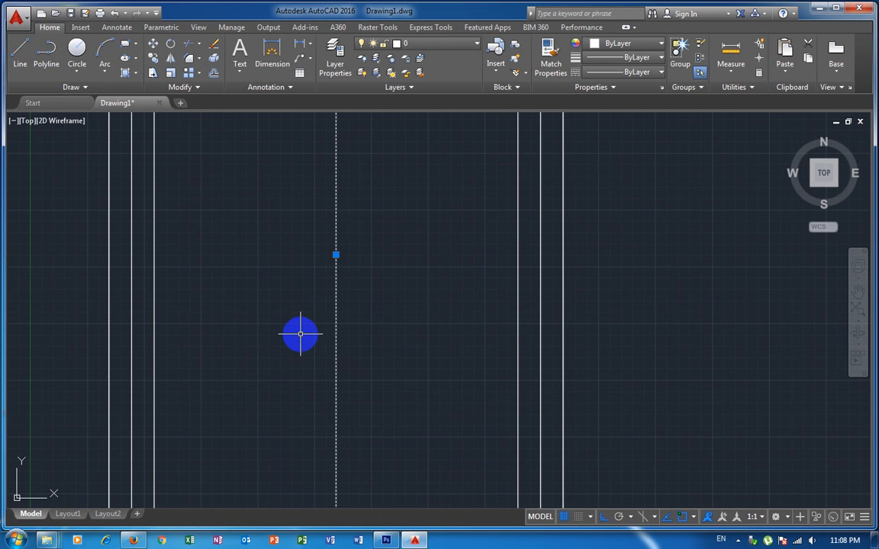
text(o)
key(Return)
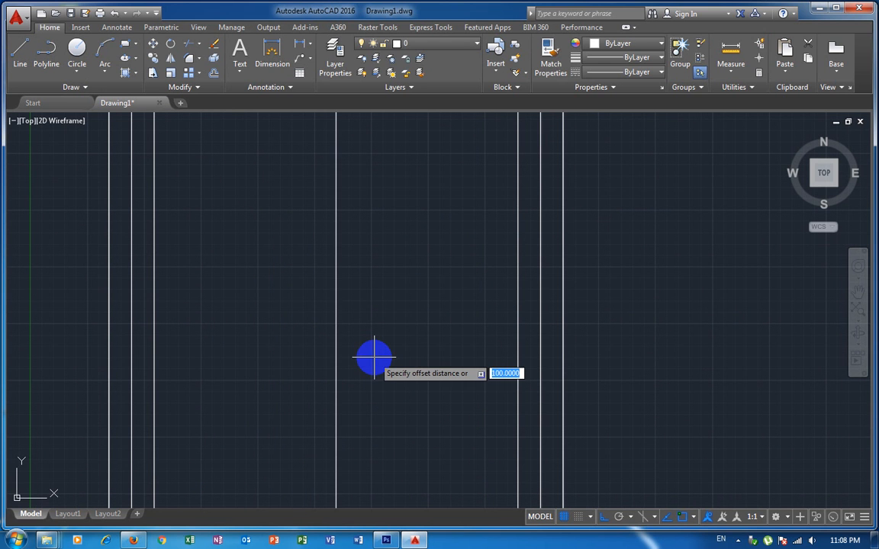
text(50)
key(Return)
click(336, 357)
click(374, 357)
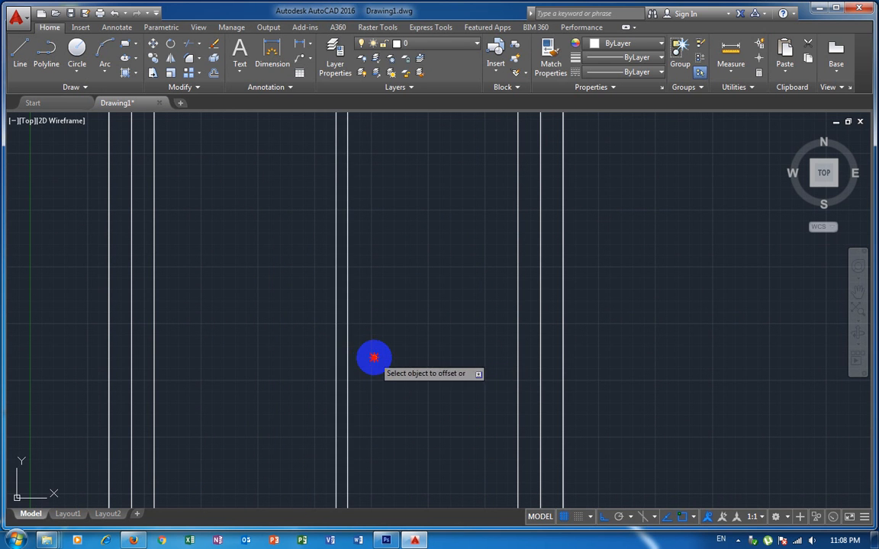
click(336, 359)
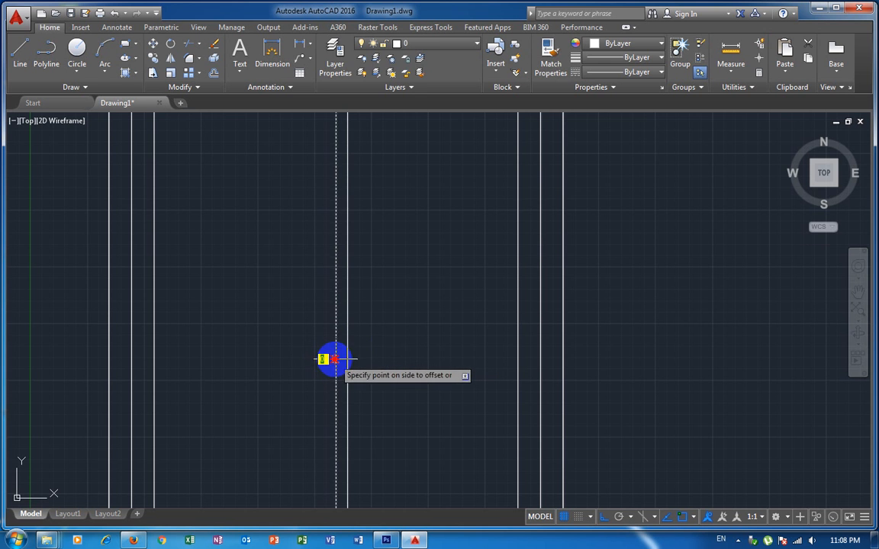
click(309, 359)
key(Return)
scroll(245, 381, down, 4)
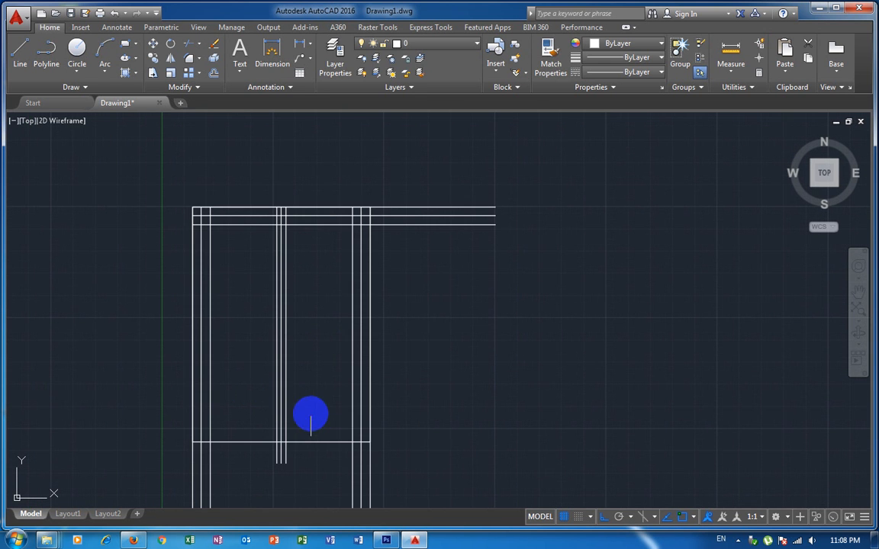
Step: Draw a horizontal line along the rectangle's bottom edge from its lower-left corner to beyond the right side
scroll(286, 436, up, 2)
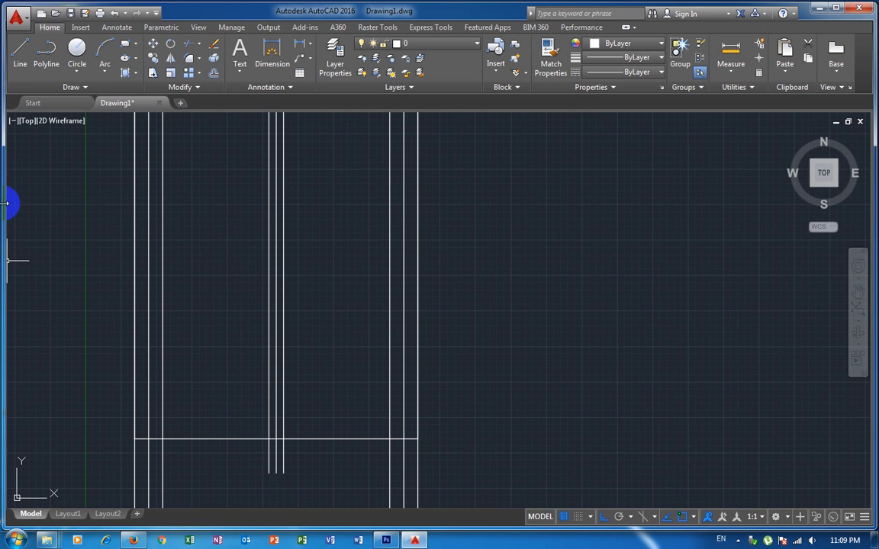
click(20, 54)
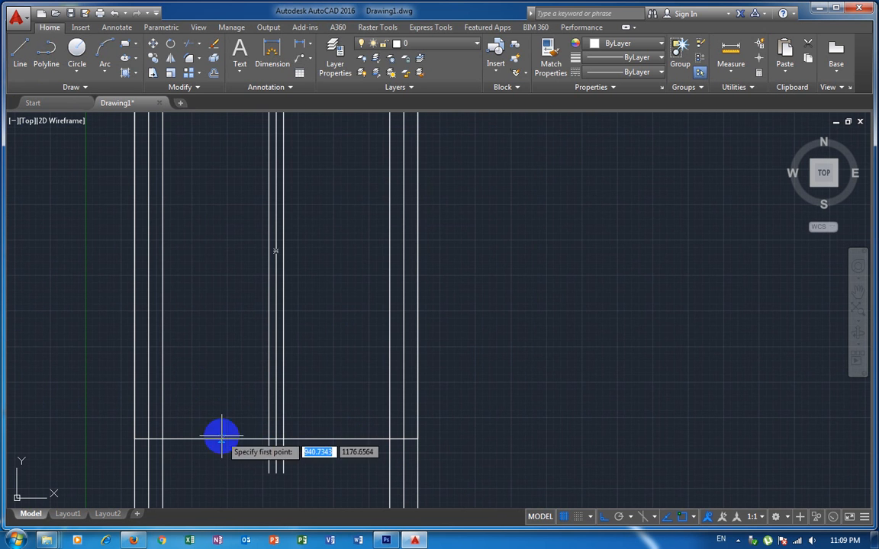
click(135, 439)
click(527, 438)
key(Return)
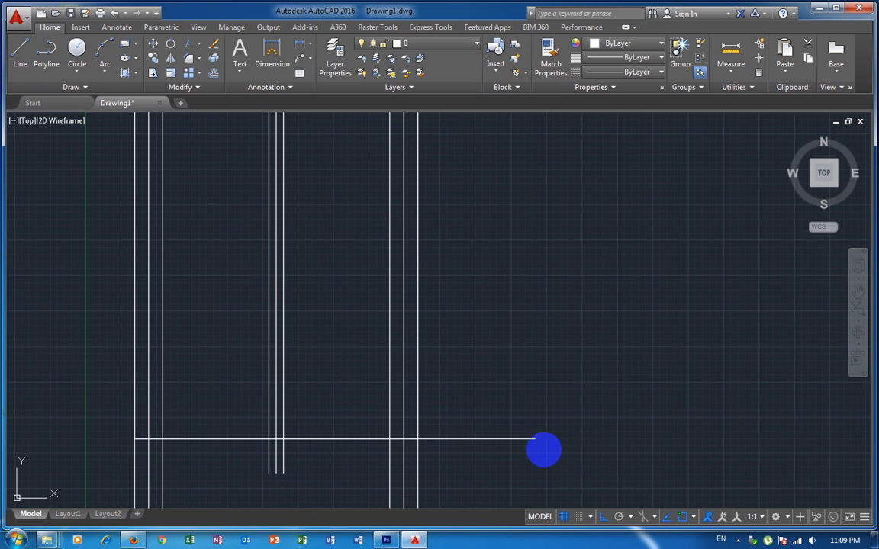
Step: Offset the bottom horizontal line upward by 100 units
click(562, 455)
click(494, 417)
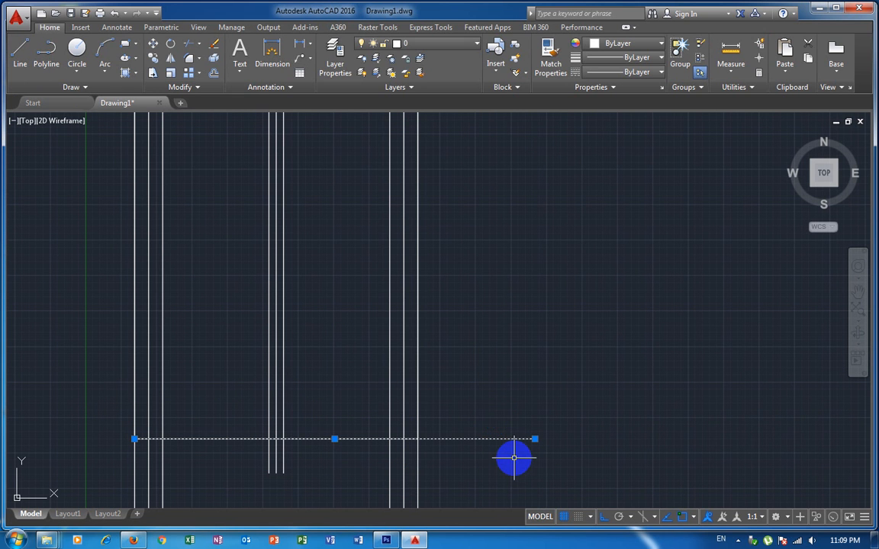
text(o)
key(Return)
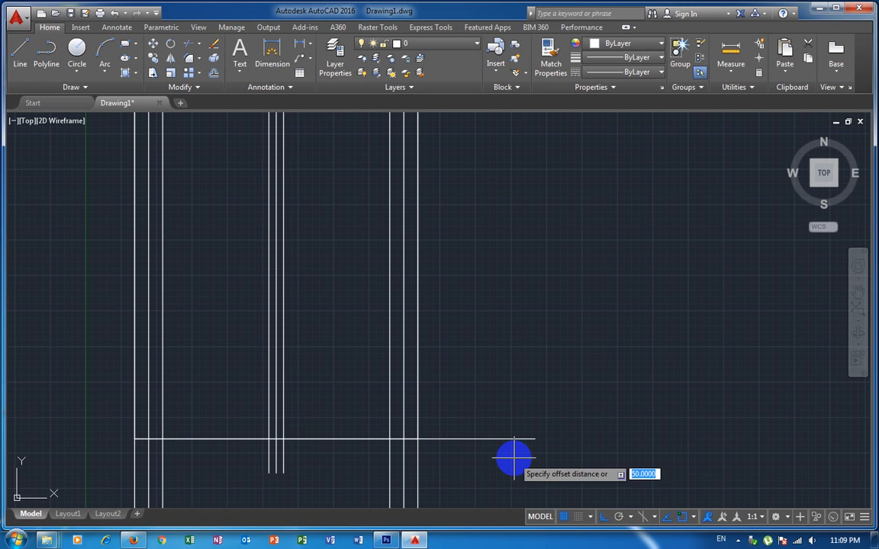
text(100)
key(Return)
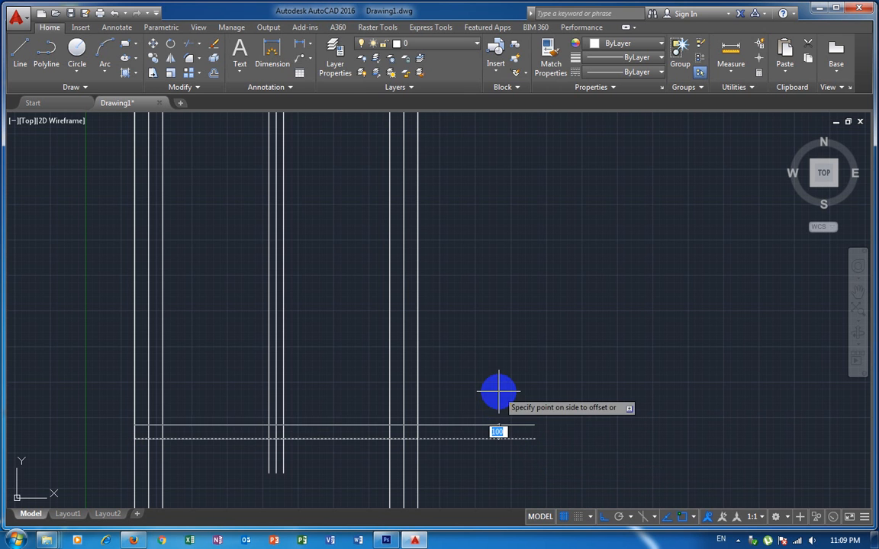
click(504, 393)
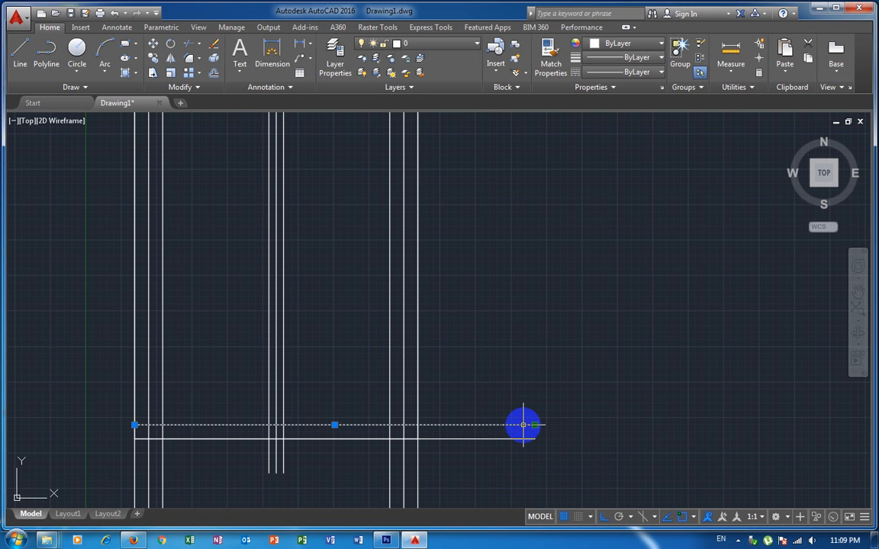
Step: Offset the upper of the two bottom horizontal lines upward by 1750 units
text(o)
key(Return)
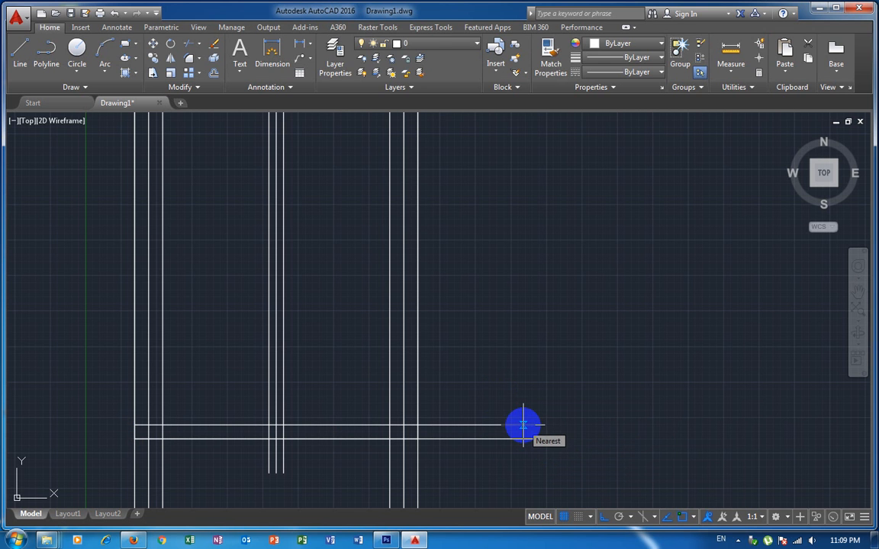
key(Return)
click(520, 425)
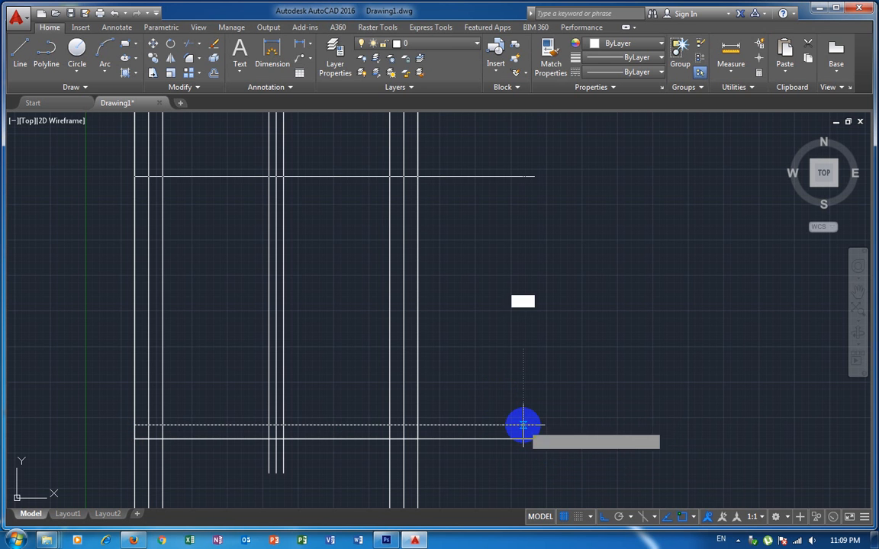
click(512, 314)
scroll(534, 268, down, 3)
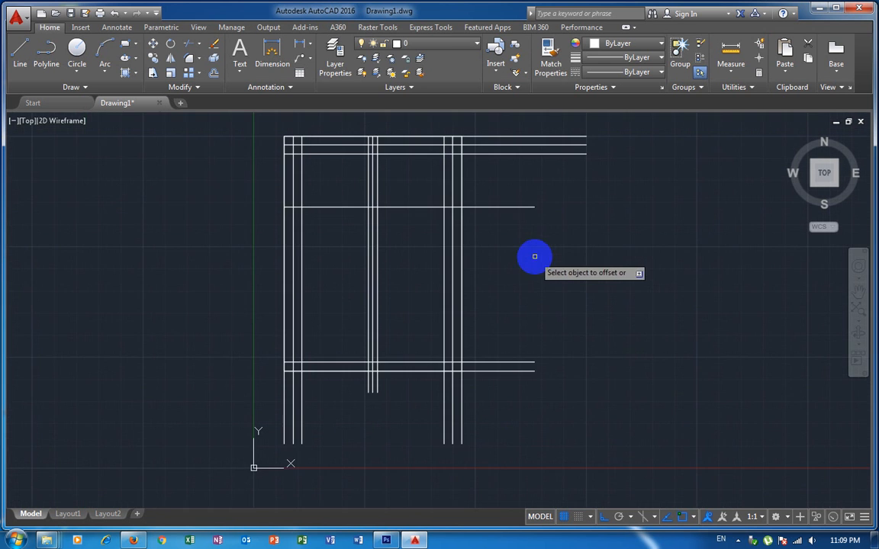
key(Escape)
Step: Offset the new horizontal line in the rectangle's upper part upward by 100 units
scroll(515, 360, up, 2)
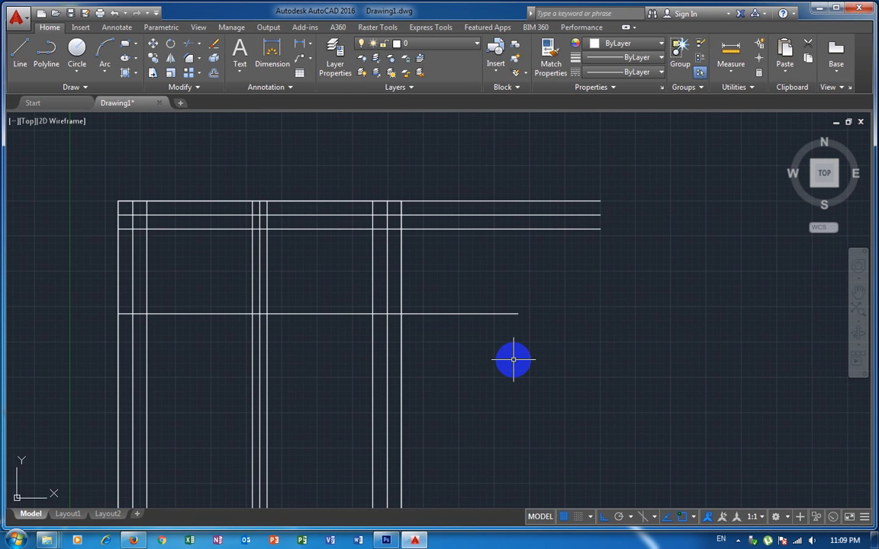
click(524, 353)
click(488, 307)
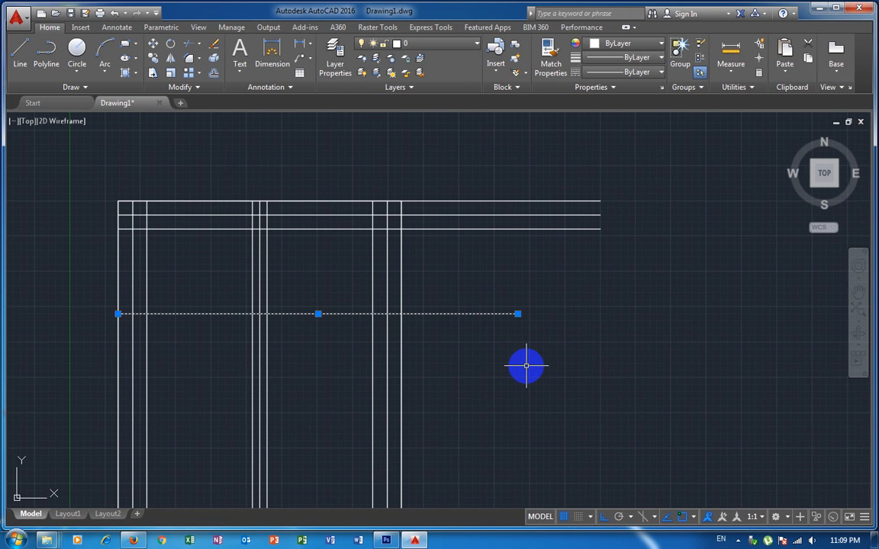
key(Return)
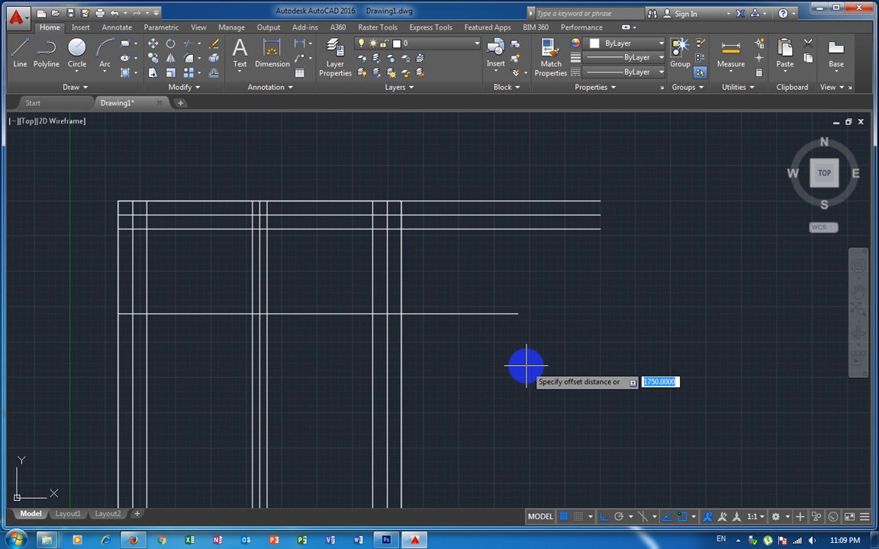
text(100)
key(Return)
click(513, 313)
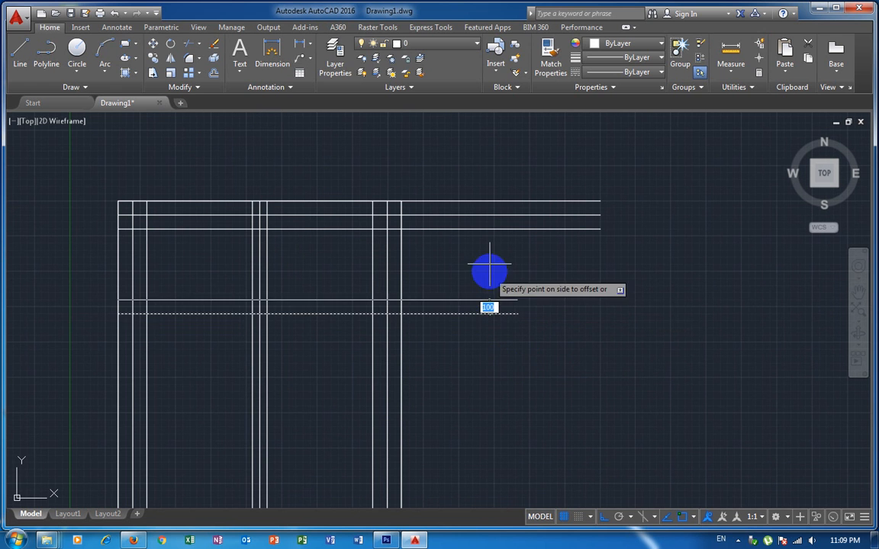
click(487, 261)
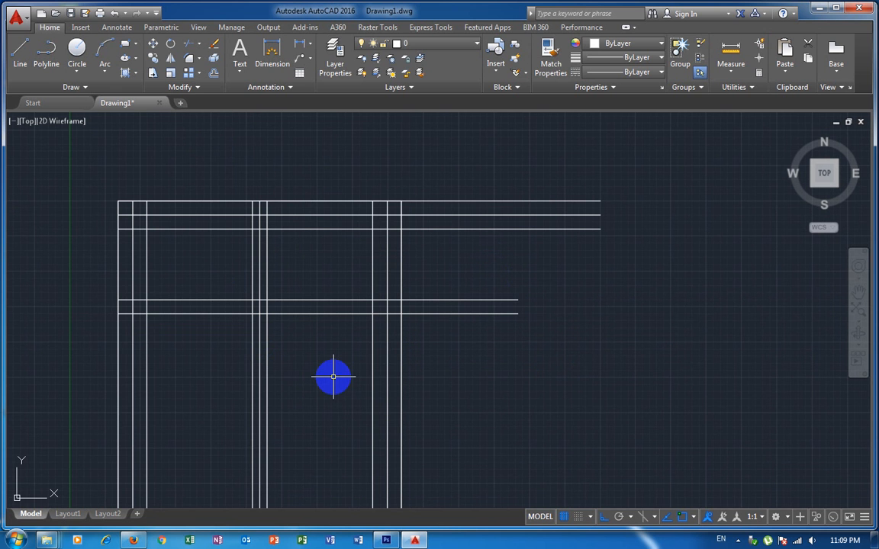
middle_drag(331, 374, 451, 255)
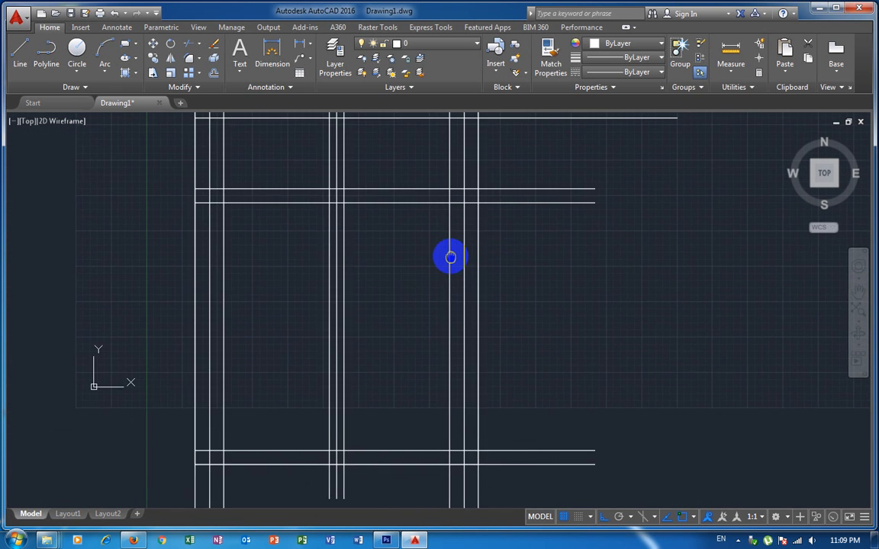
Step: Draw a rectangle filling the upper-left opening between the inner side line, centre member, top member and upper intermediate member
scroll(451, 255, down, 2)
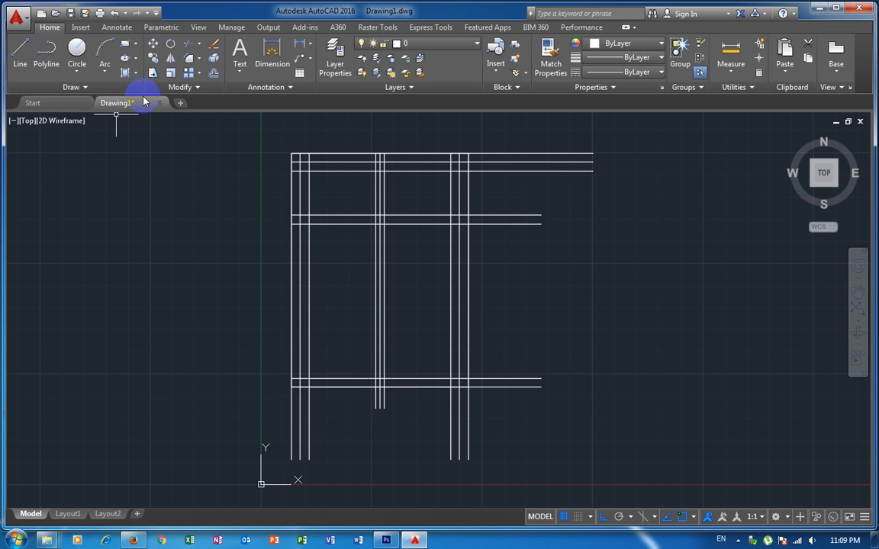
mouse_move(145, 101)
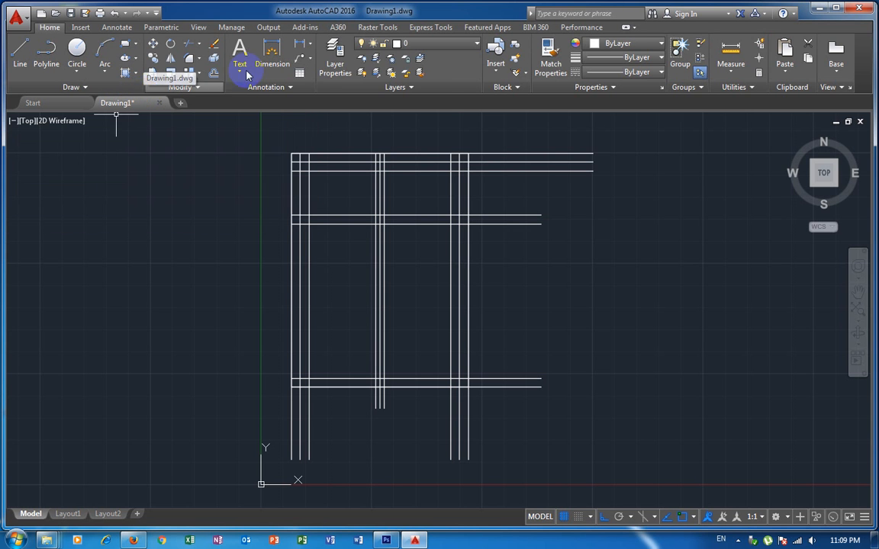
text(re)
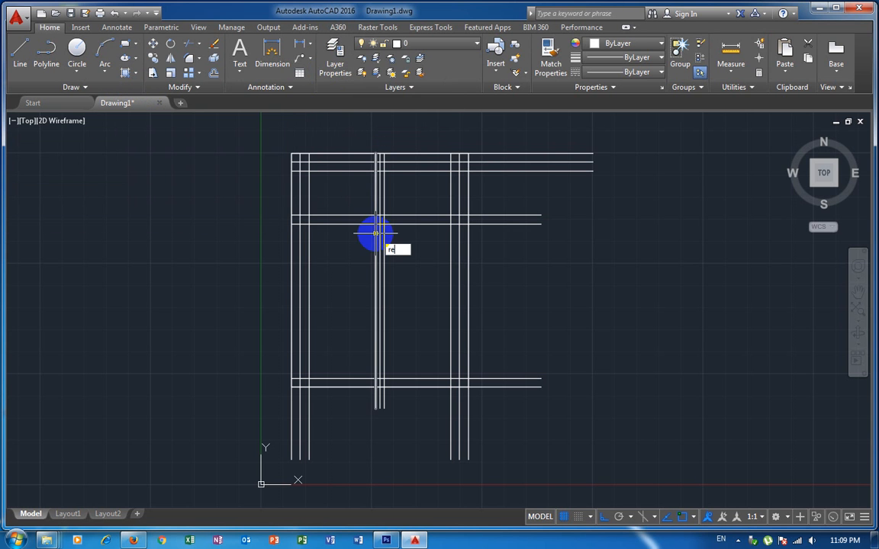
text(c)
key(Return)
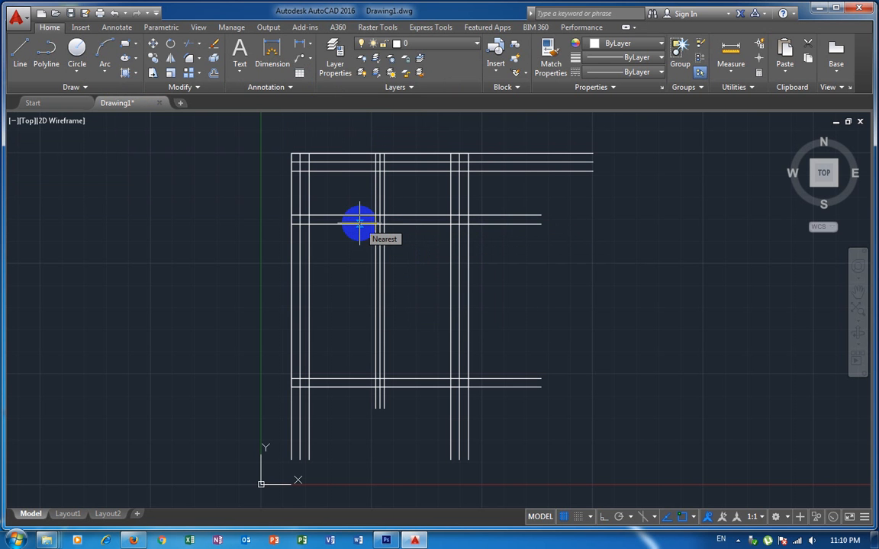
scroll(335, 196, up, 2)
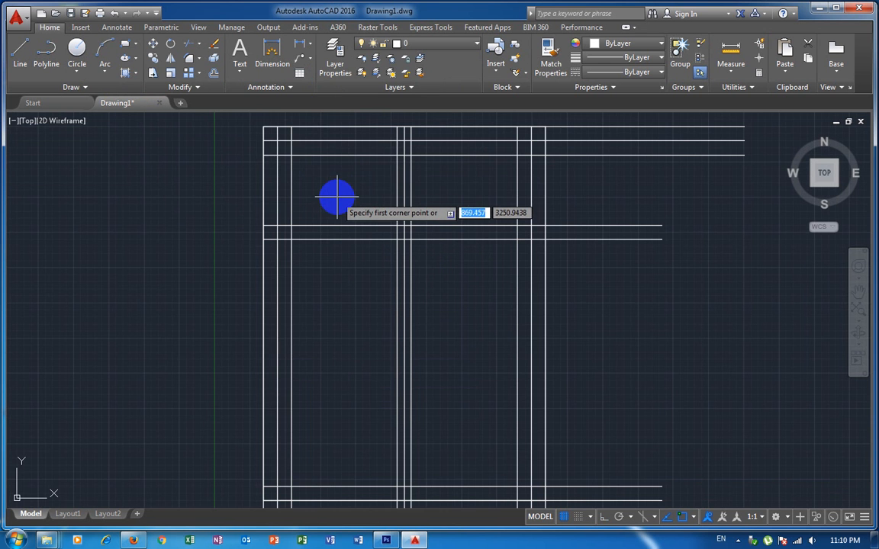
click(291, 157)
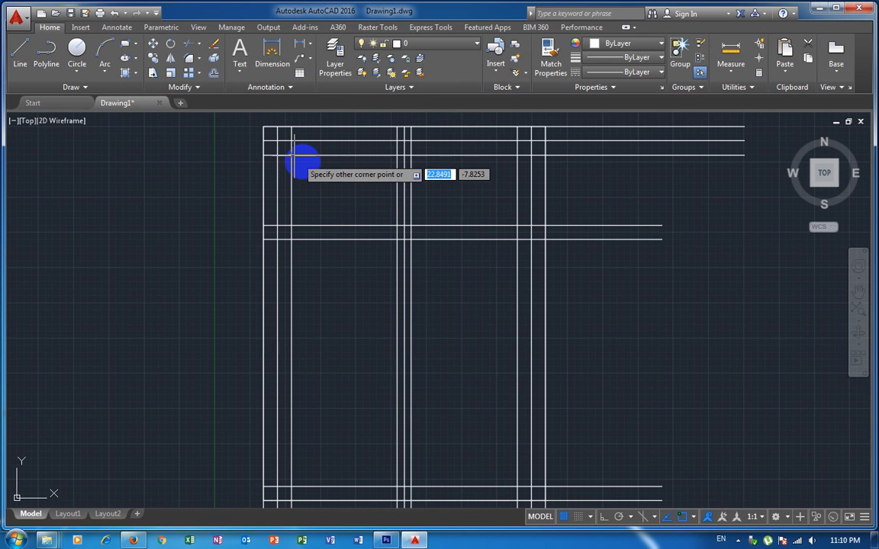
click(396, 225)
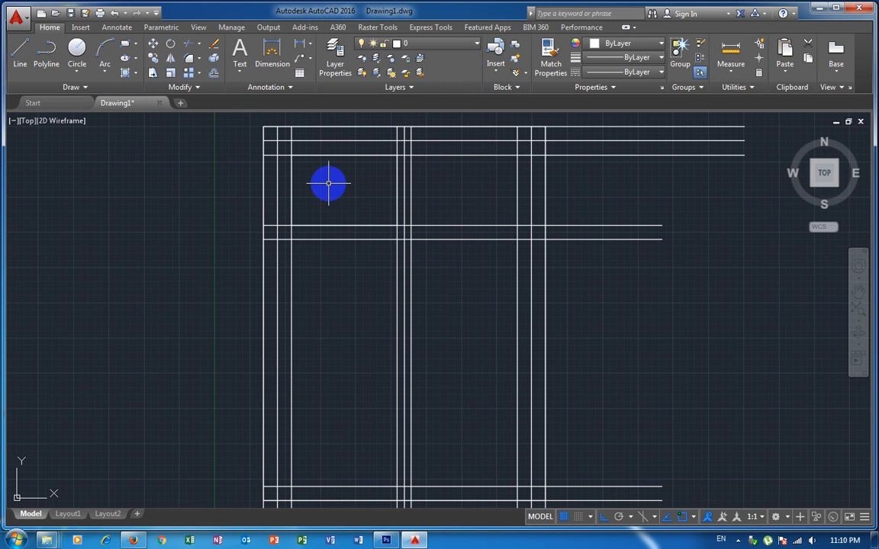
Step: Offset the upper-left opening's rectangle inward by 50
click(343, 225)
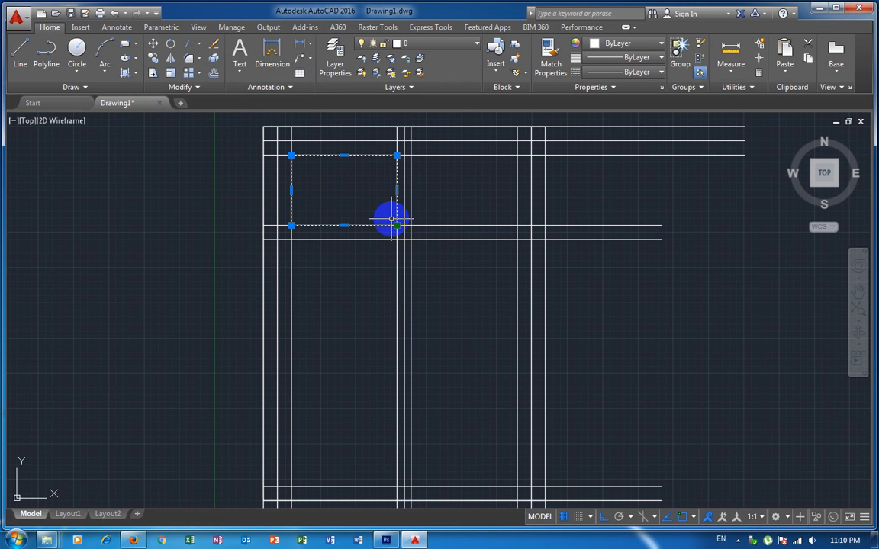
text(o)
key(Return)
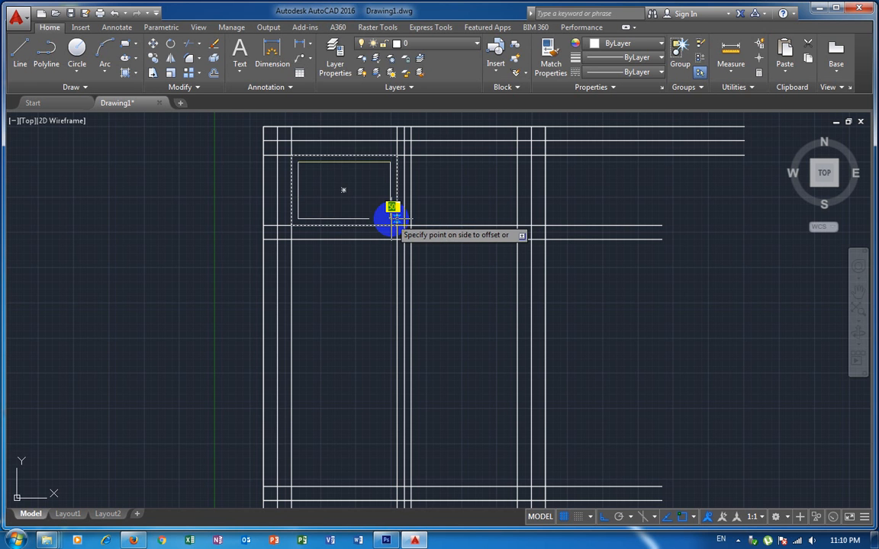
click(392, 217)
Step: Mirror both nested rectangles about the vertical centre line into the upper-right opening, keeping the originals
click(213, 146)
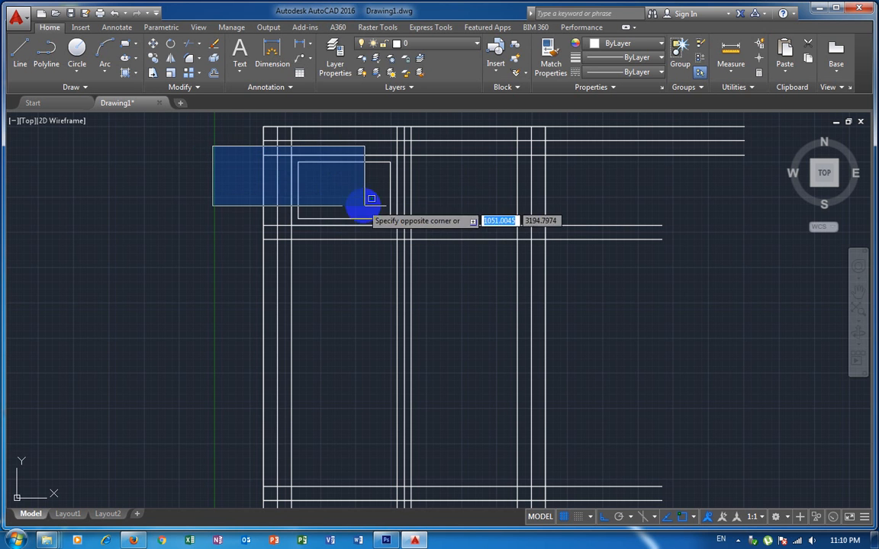
click(427, 245)
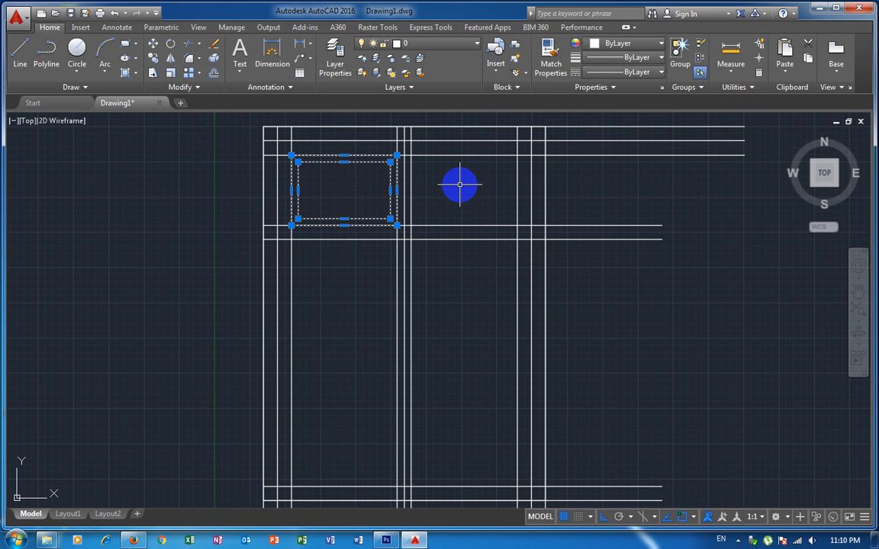
text(mi)
key(Return)
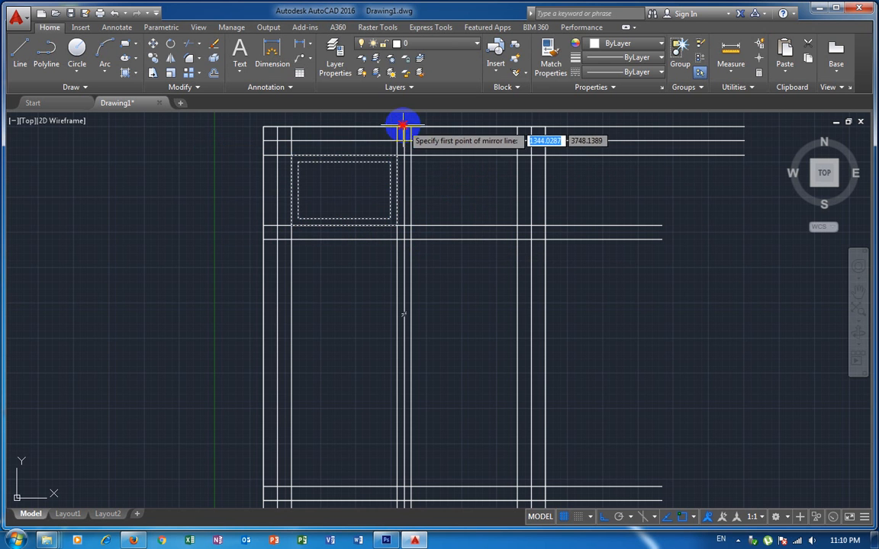
click(404, 128)
click(404, 187)
key(Return)
Step: Try to delete the overhanging horizontal lines across the top of the frame
scroll(577, 233, down, 2)
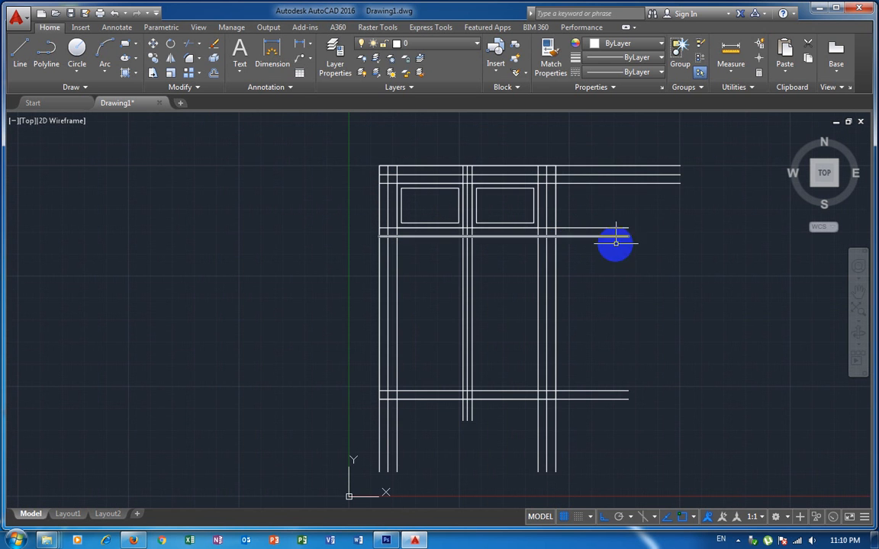
click(658, 213)
click(601, 154)
key(Delete)
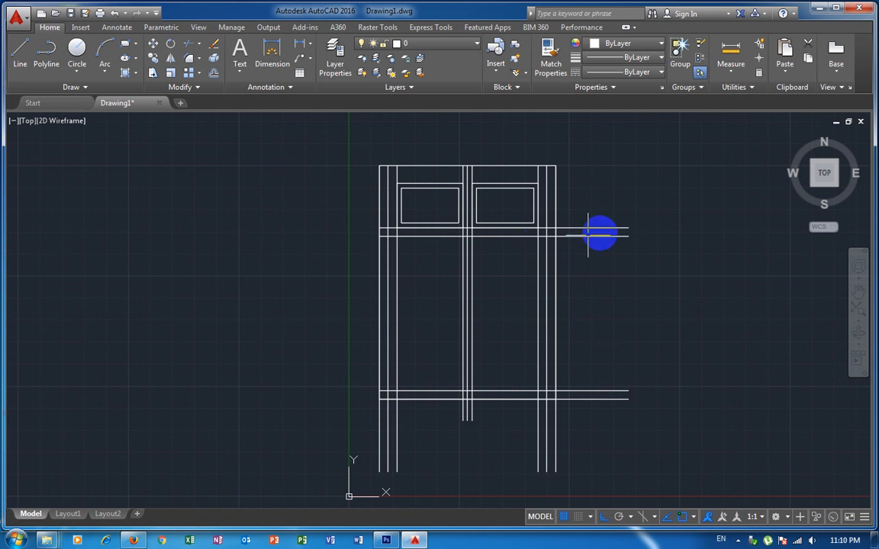
scroll(451, 216, up, 2)
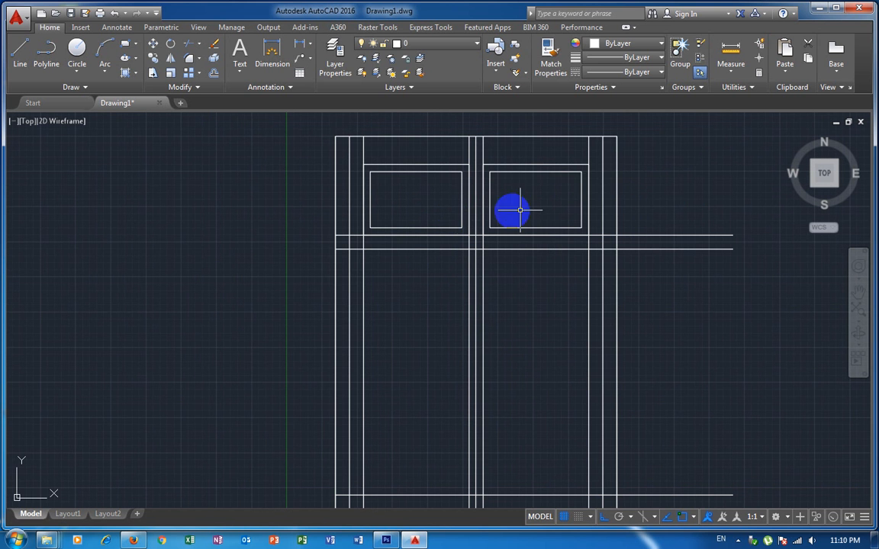
scroll(504, 174, down, 2)
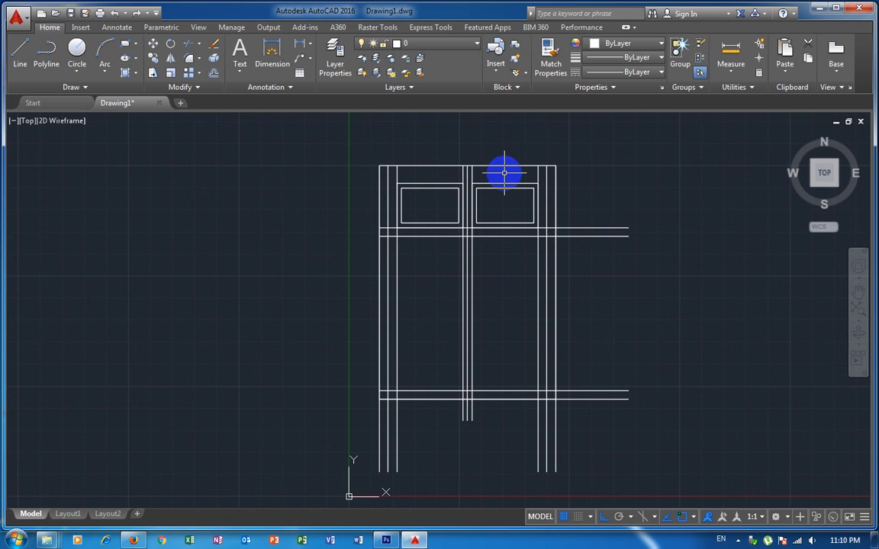
scroll(500, 180, up, 2)
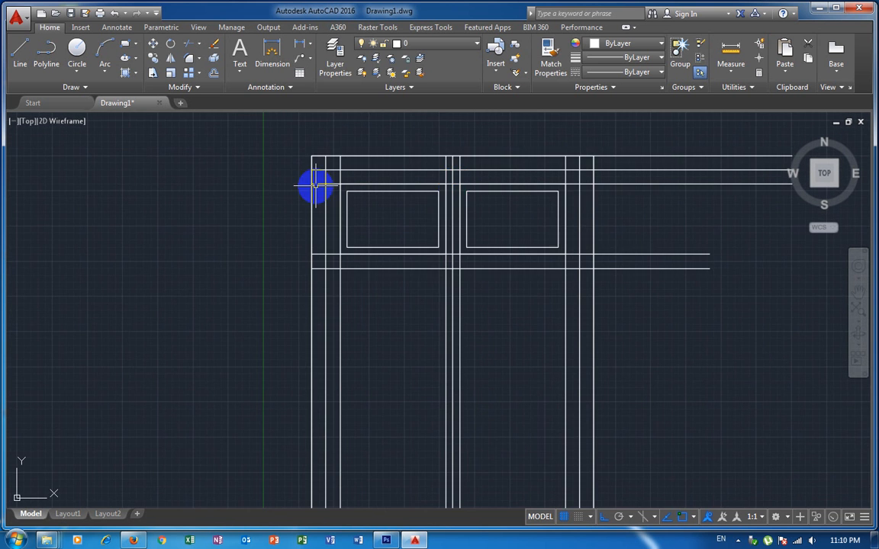
Step: Trim the top horizontals past the frame's right edge and the two right inner verticals above the second horizontal
scroll(319, 187, up, 2)
mouse_move(709, 195)
middle_down()
mouse_move(645, 298)
mouse_move(543, 333)
middle_up()
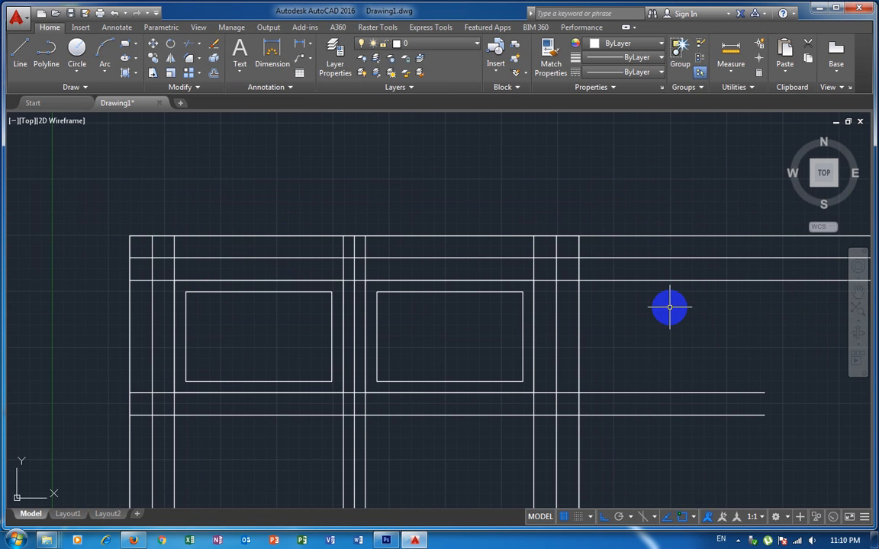
key(Return)
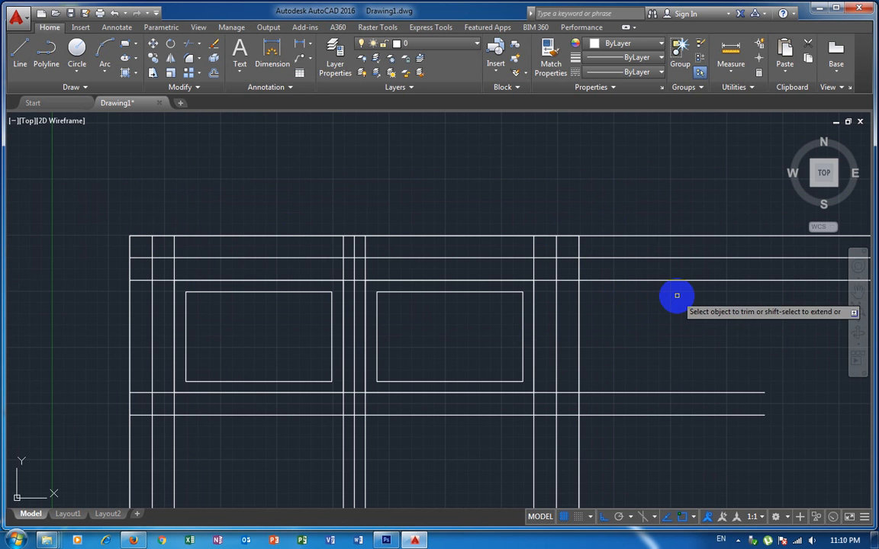
scroll(569, 272, up, 2)
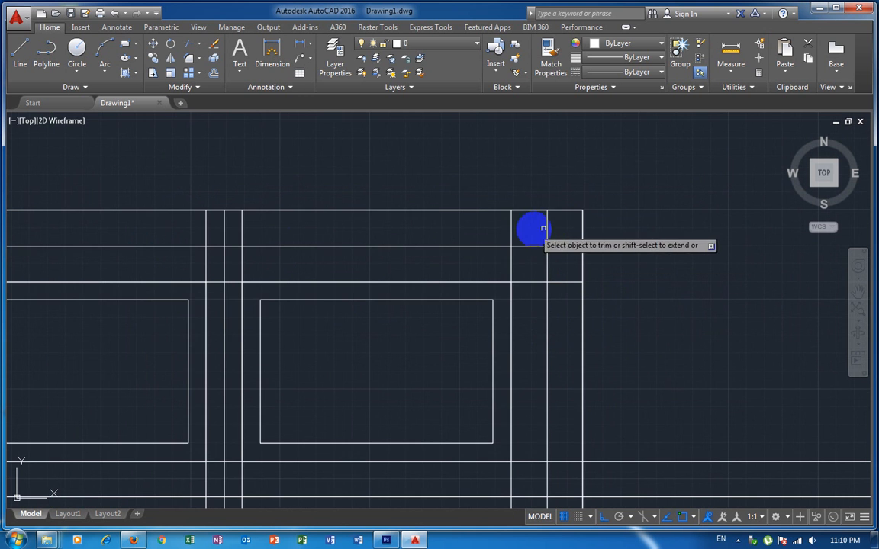
click(559, 226)
click(483, 228)
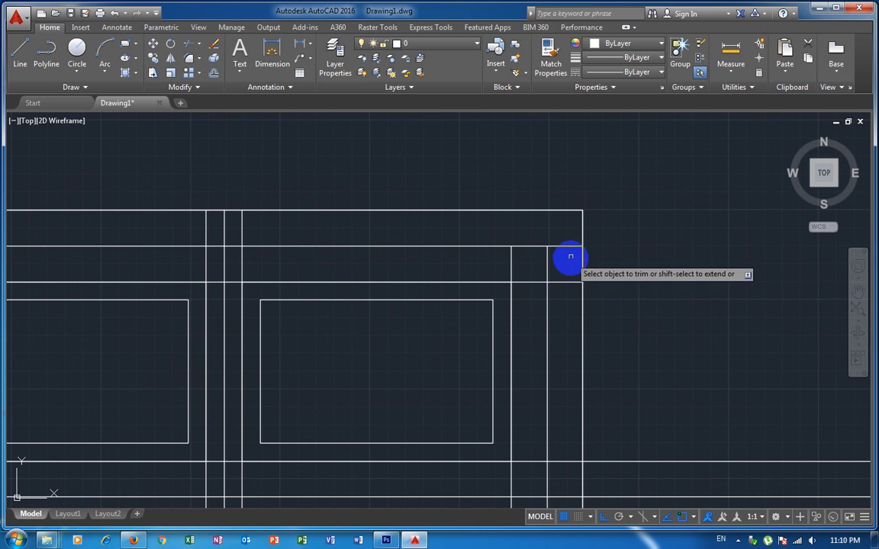
Step: Finish trimming the upper-right corner by removing horizontal ends beyond the inner side lines and the innermost vertical above the third horizontal
click(565, 235)
click(571, 304)
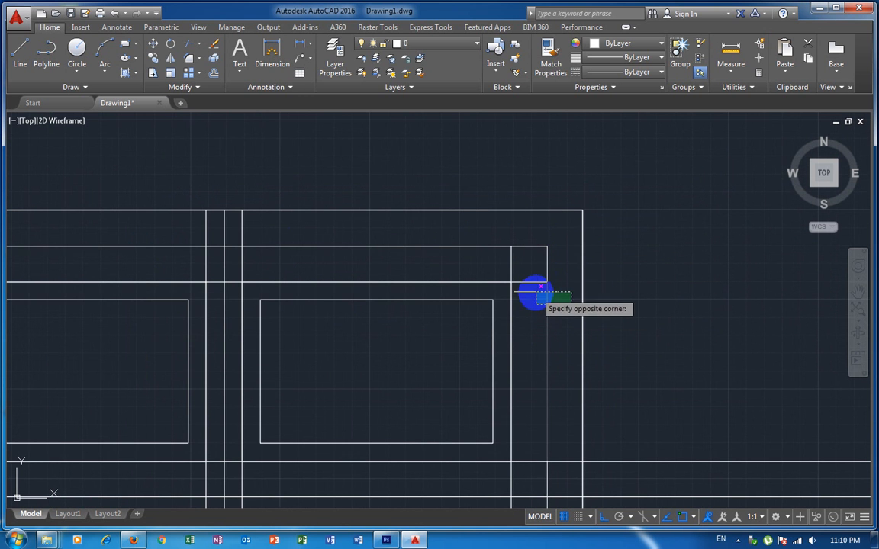
click(552, 306)
click(534, 293)
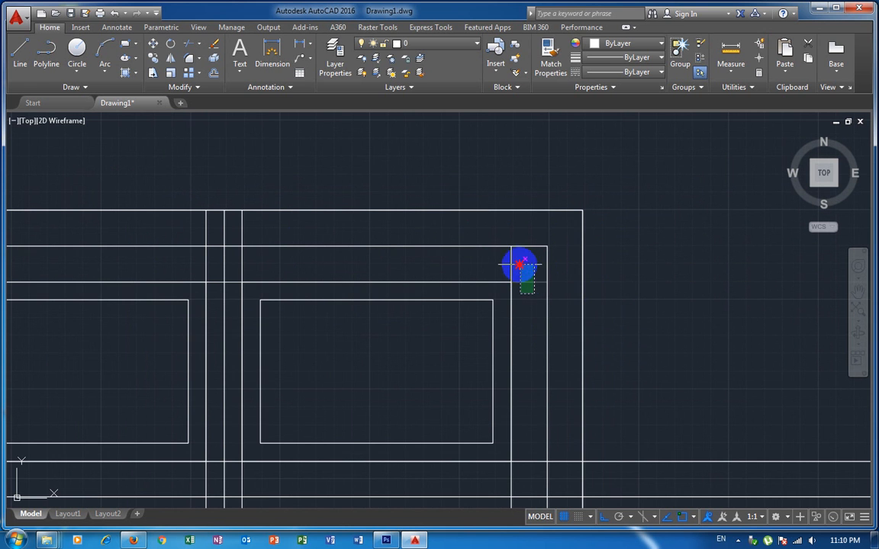
click(520, 265)
click(515, 264)
click(468, 268)
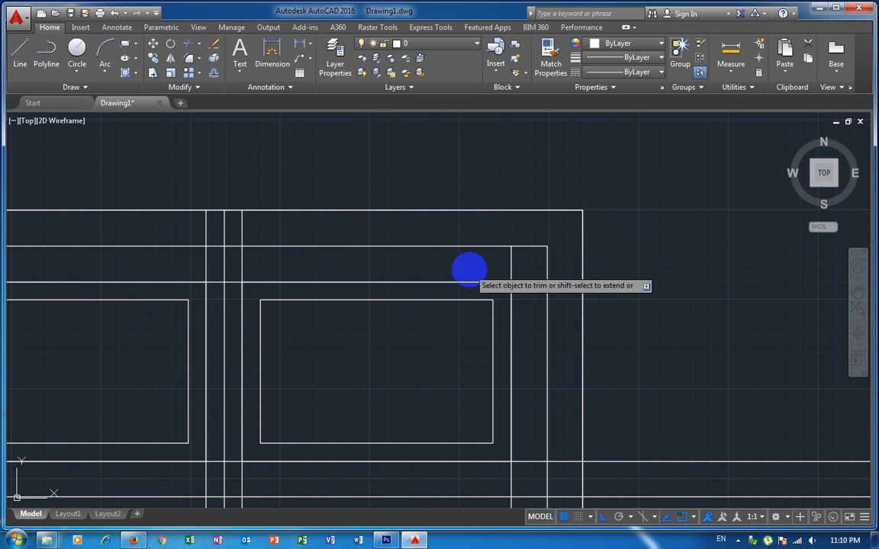
Step: Trim the centre verticals within the top member and the crossing lines at the upper-left corner into nested frame corners
scroll(425, 274, down, 2)
middle_drag(383, 274, 629, 272)
click(579, 244)
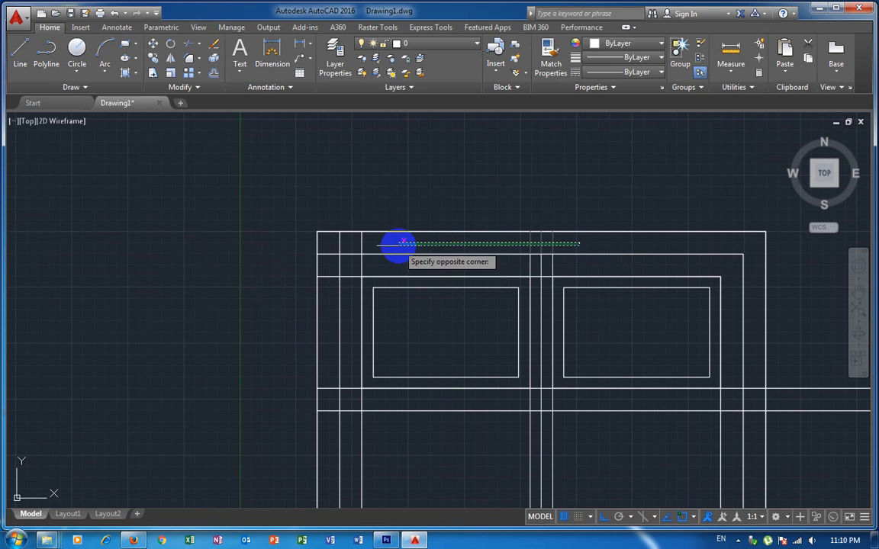
click(335, 244)
click(334, 246)
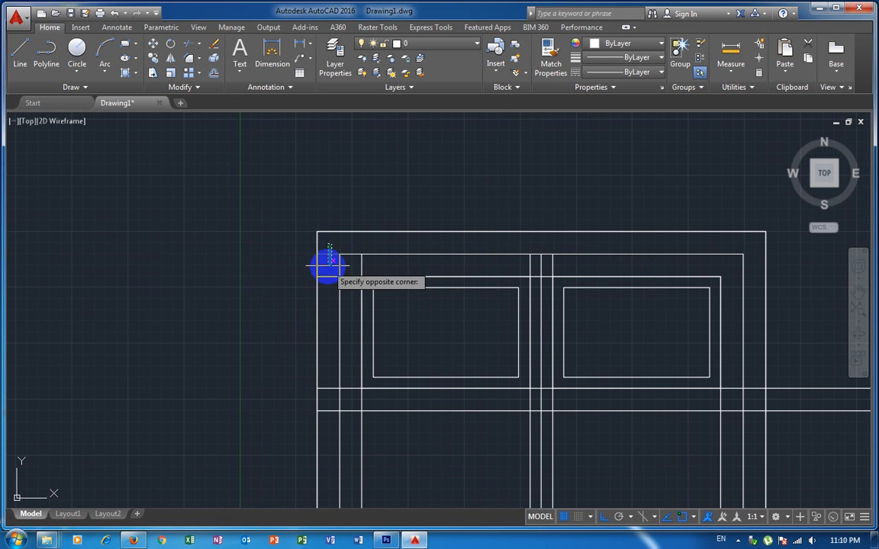
click(323, 290)
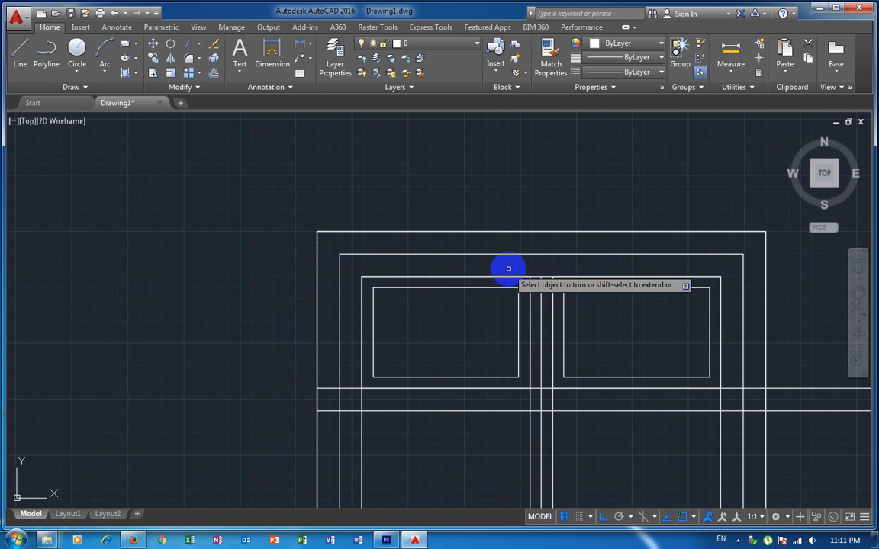
Step: Trim the innermost top horizontal line between the centre member's vertical lines, and end the trimming
scroll(680, 327, down, 1)
scroll(611, 339, down, 1)
middle_drag(612, 340, 534, 224)
scroll(534, 223, up, 2)
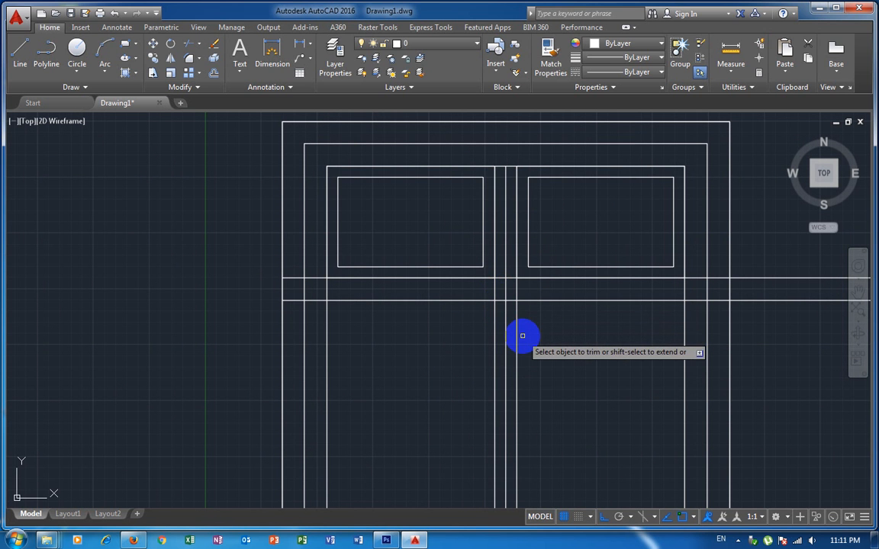
scroll(511, 160, up, 6)
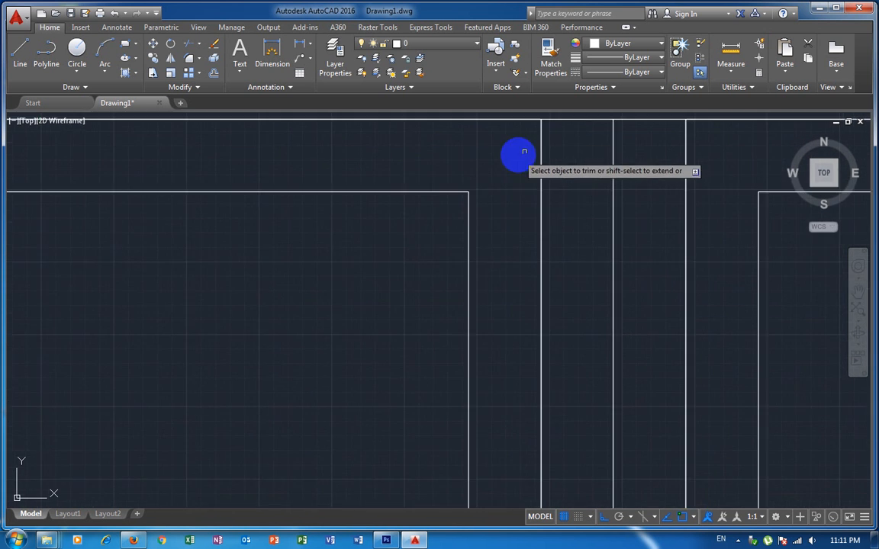
click(572, 122)
click(573, 121)
click(646, 118)
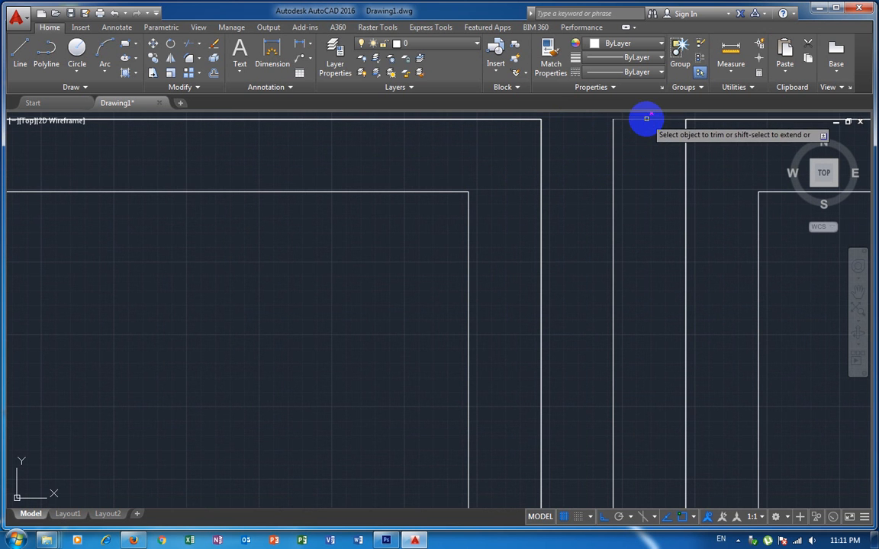
scroll(659, 176, down, 5)
middle_drag(673, 281, 514, 214)
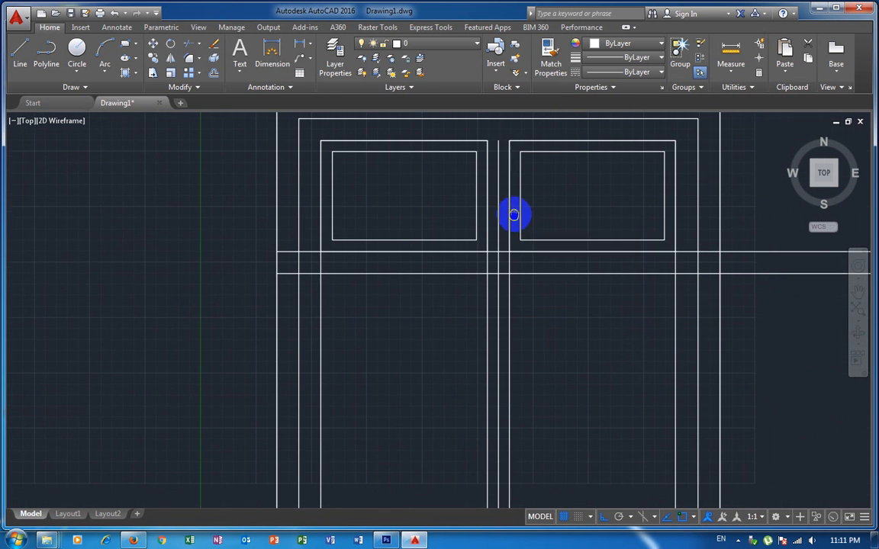
scroll(584, 330, down, 3)
mouse_move(584, 333)
middle_down()
mouse_move(549, 257)
mouse_move(545, 271)
middle_up()
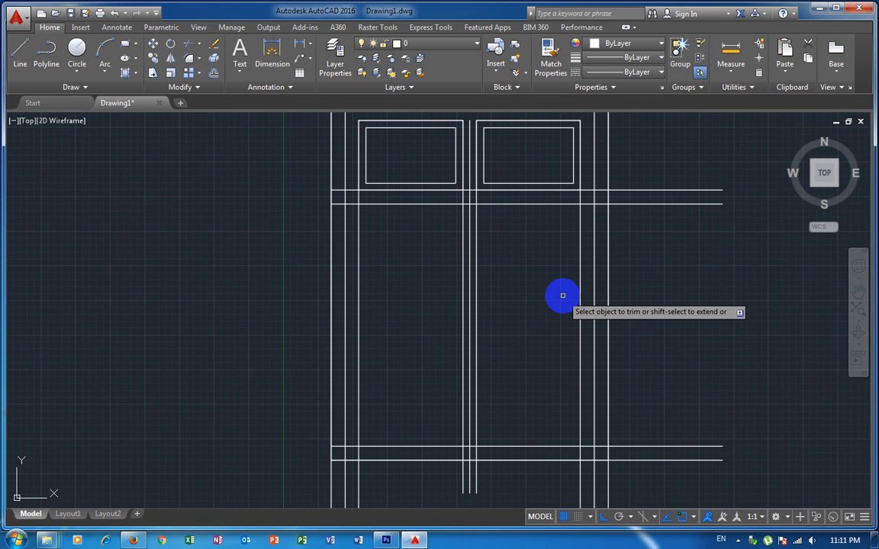
key(Escape)
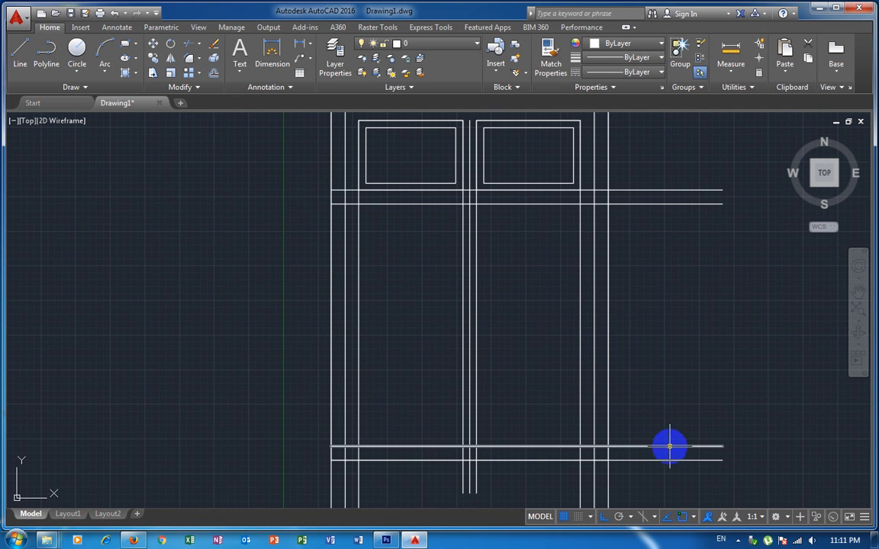
Step: Offset the upper line of the bottom horizontal member 100 upward
click(724, 447)
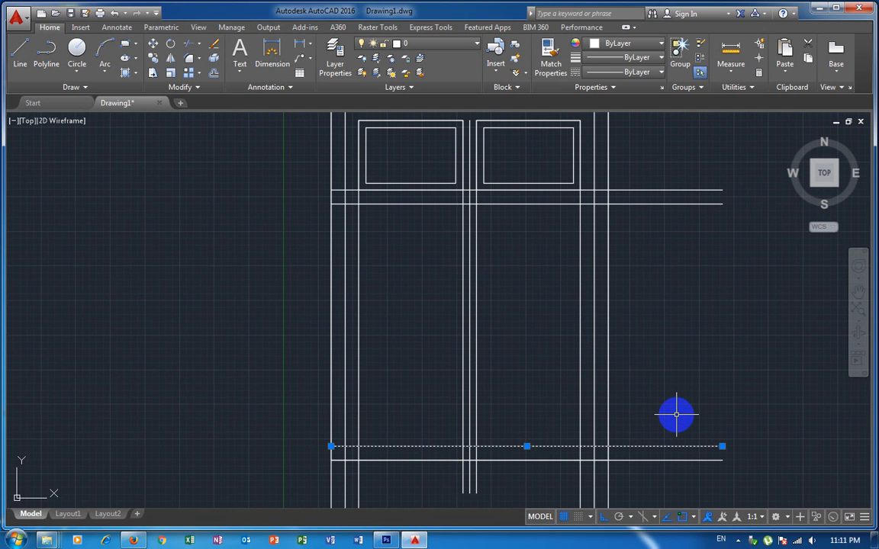
key(Return)
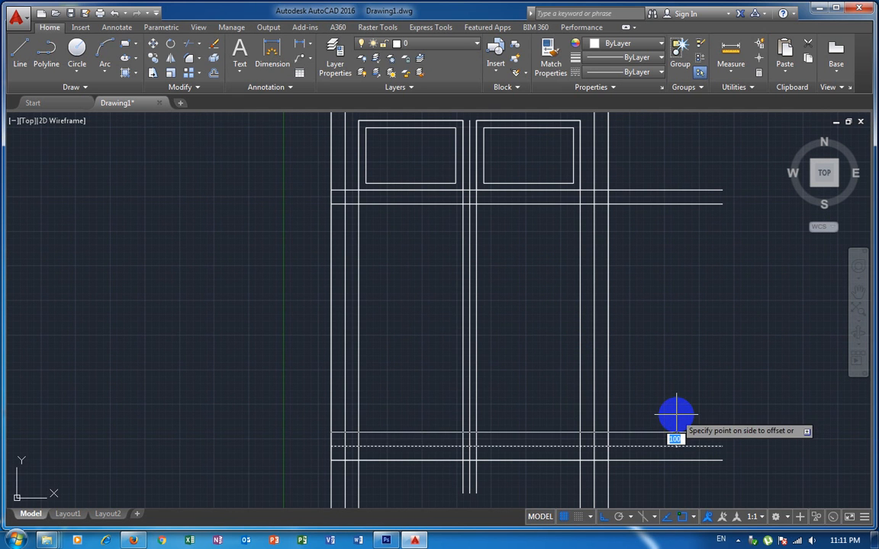
click(676, 414)
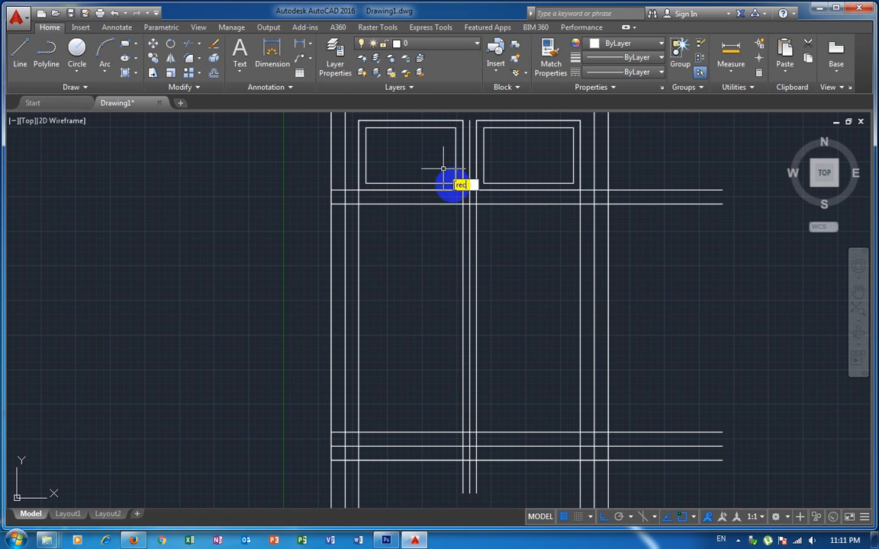
Step: Draw a rectangle filling the right lower opening, from the centre member and intermediate member to the inner side line and highest bottom horizontal
key(Return)
click(476, 203)
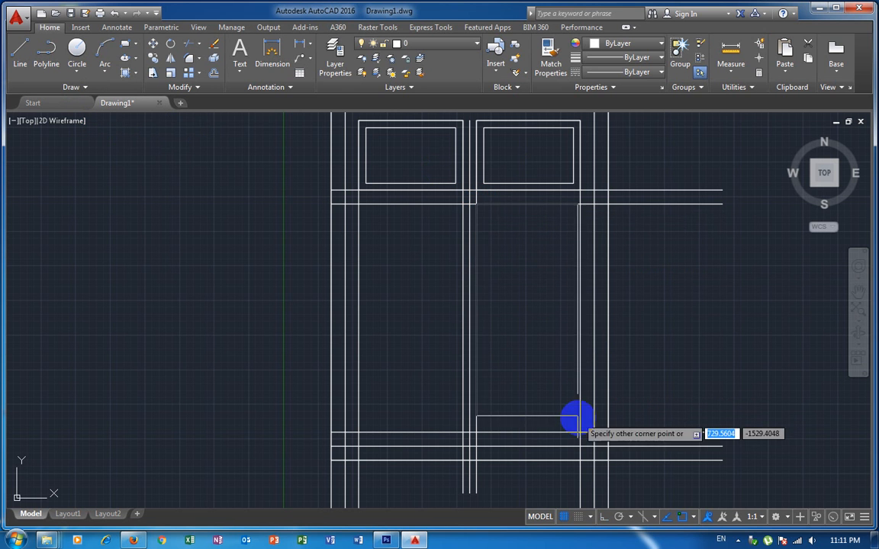
click(584, 435)
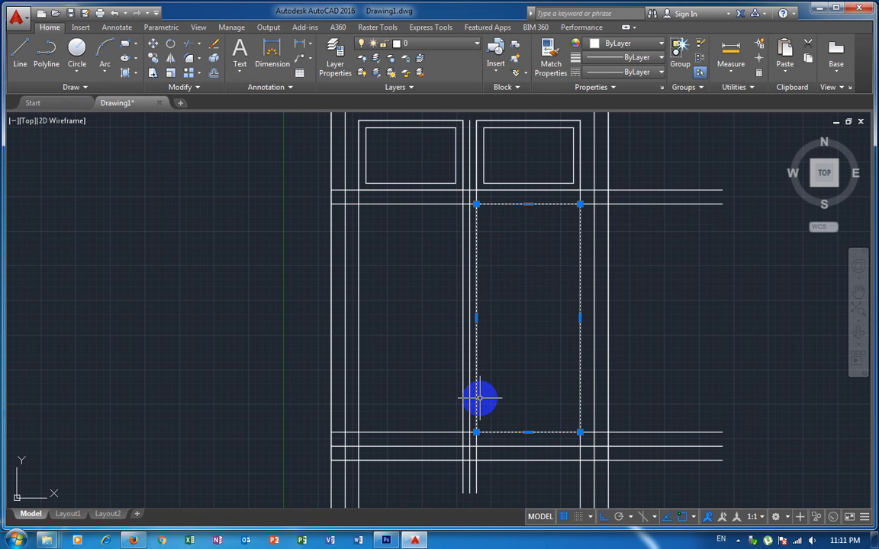
Step: Offset the right lower rectangle 100 inward
key(Return)
text(1)
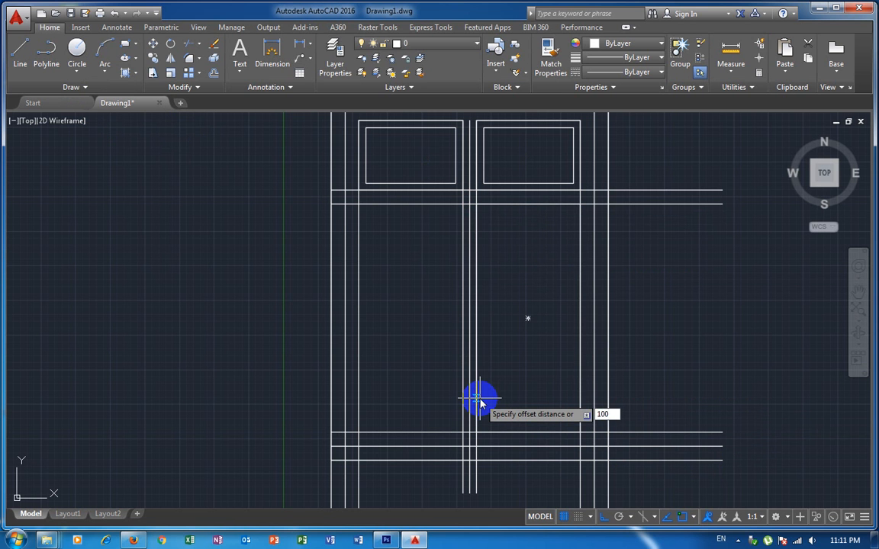
text(00)
key(Return)
click(477, 399)
click(521, 368)
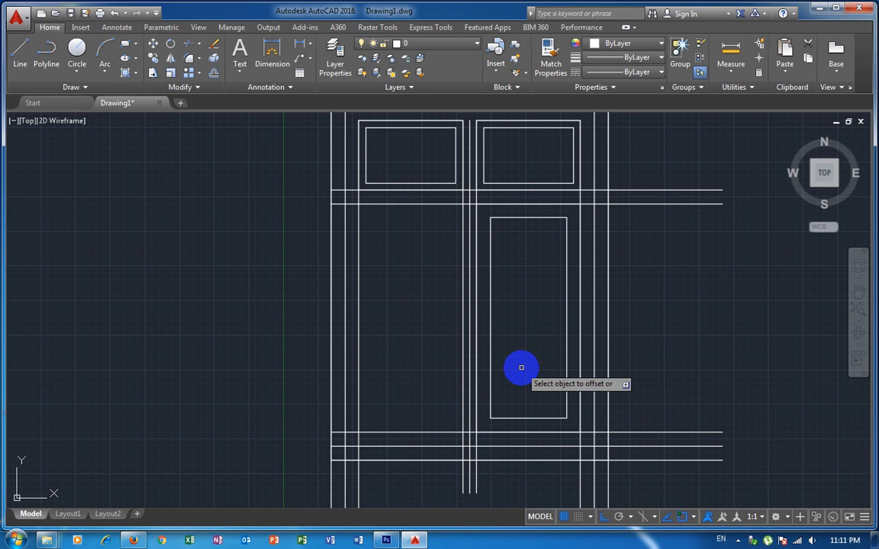
click(452, 194)
click(622, 449)
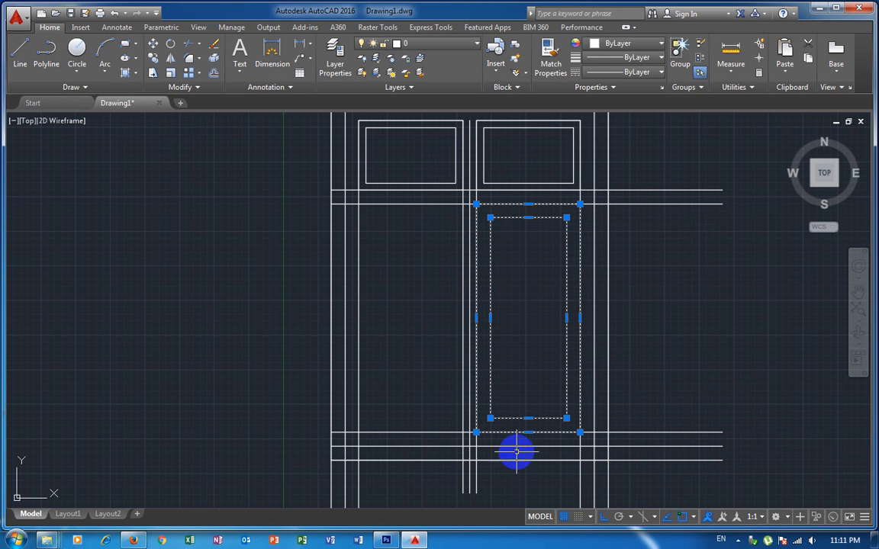
text(mi)
key(Return)
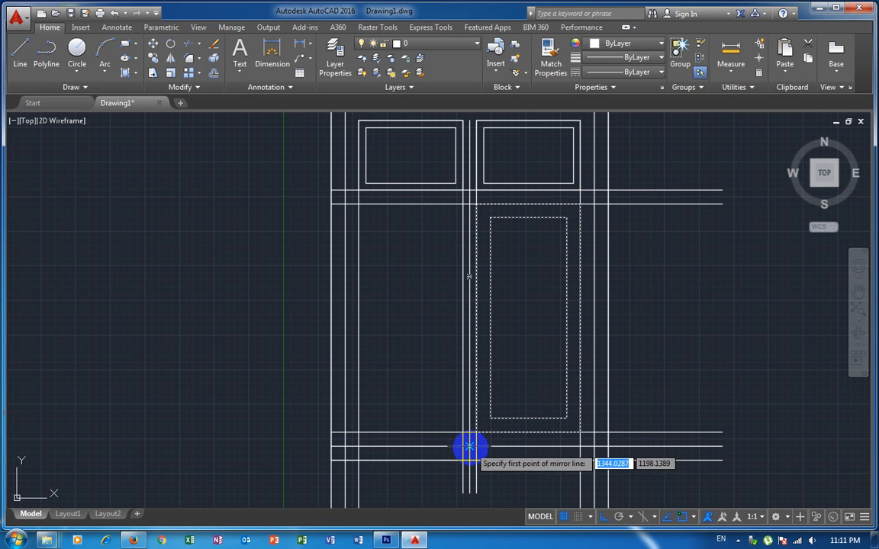
click(470, 433)
click(471, 448)
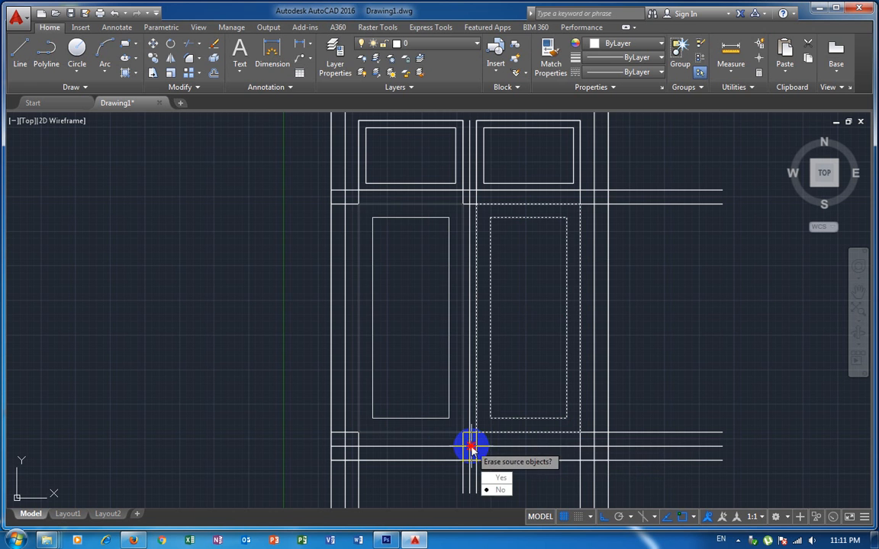
key(Escape)
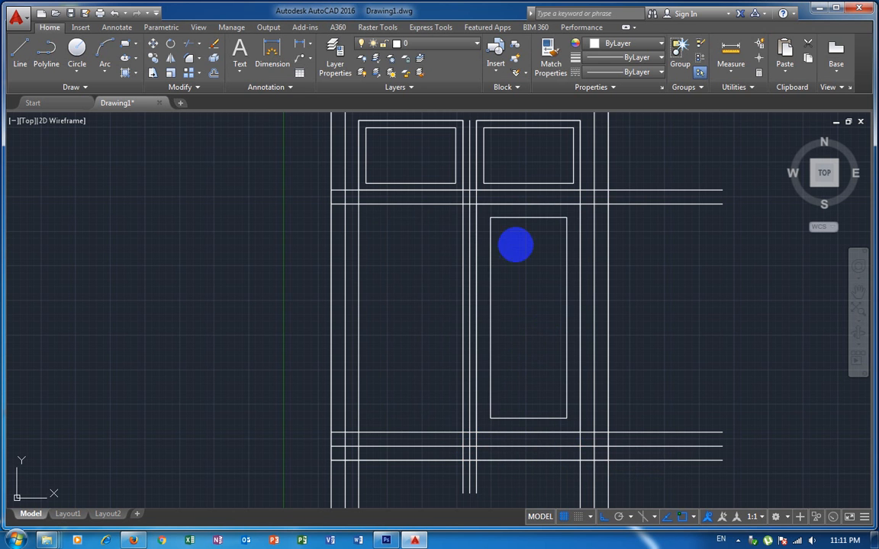
Step: Try to mirror the two right lower rectangles across the centre line, and undo the mirror
click(298, 190)
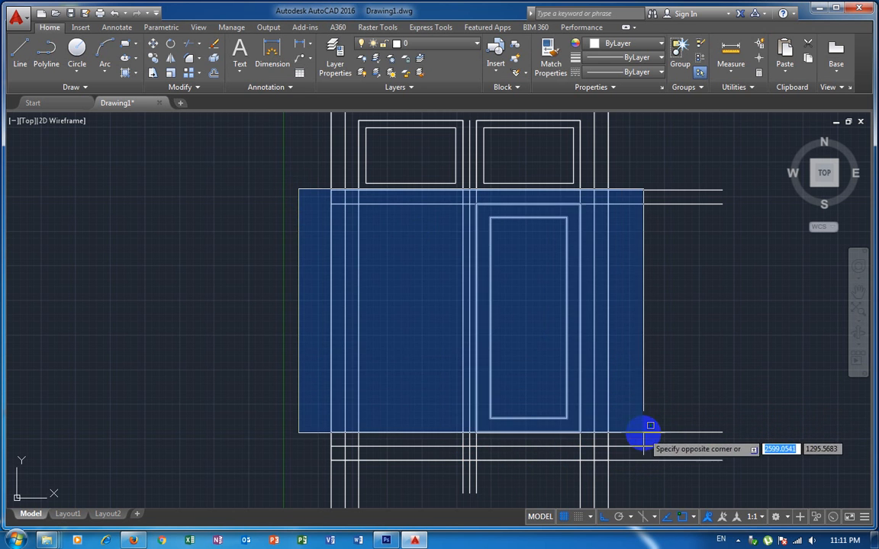
click(640, 441)
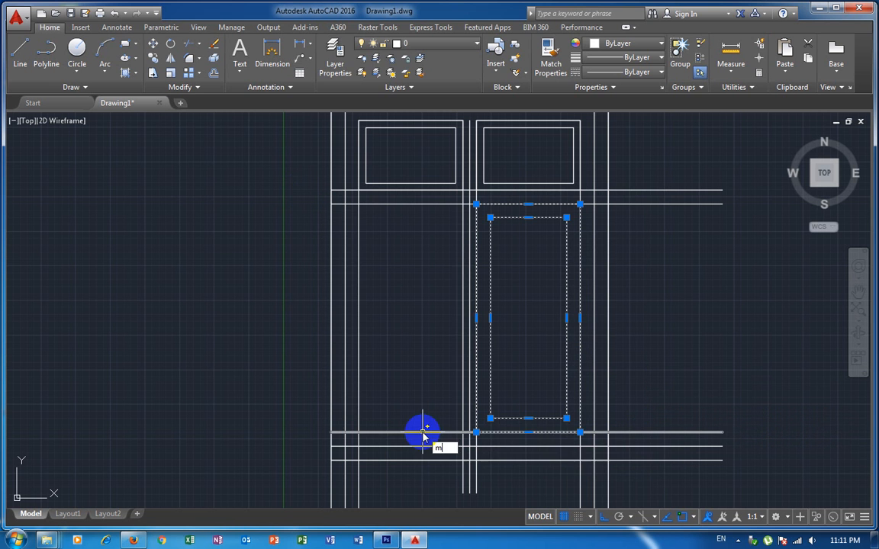
text(i)
key(Return)
click(470, 435)
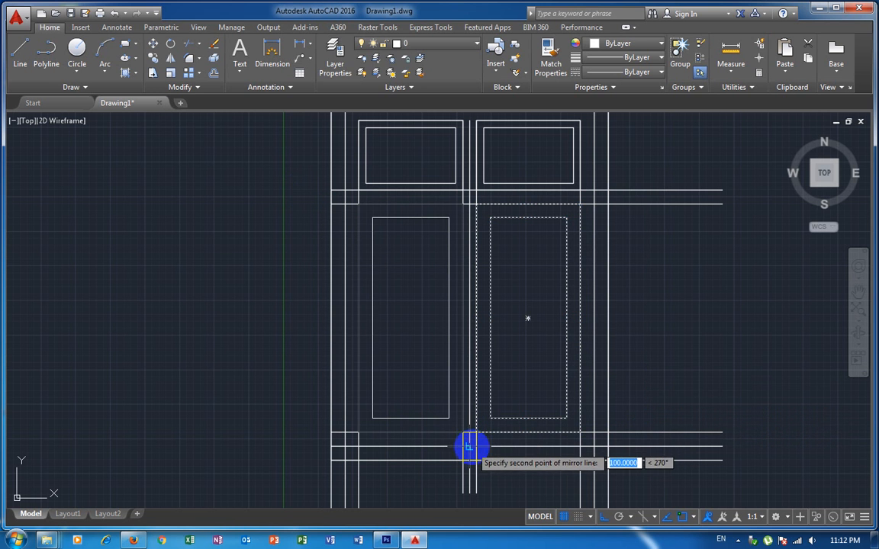
click(471, 451)
click(500, 480)
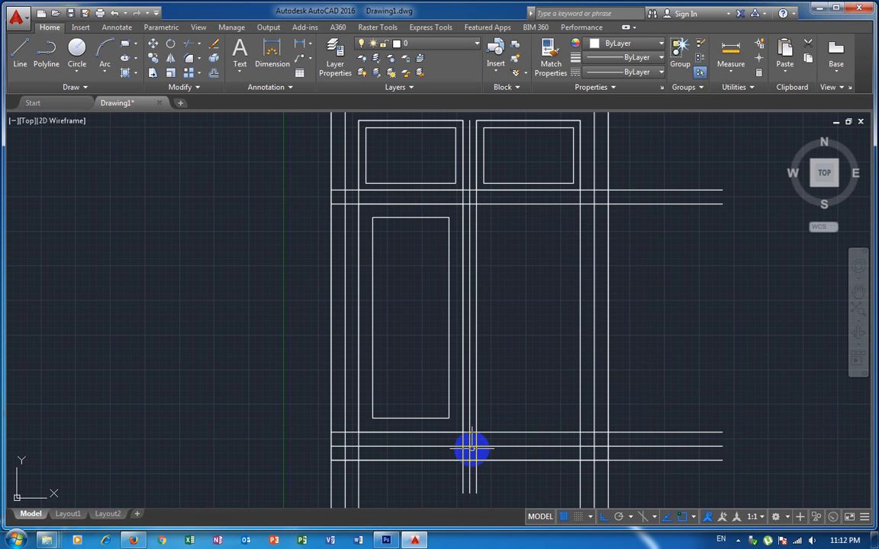
key(ctrl+z)
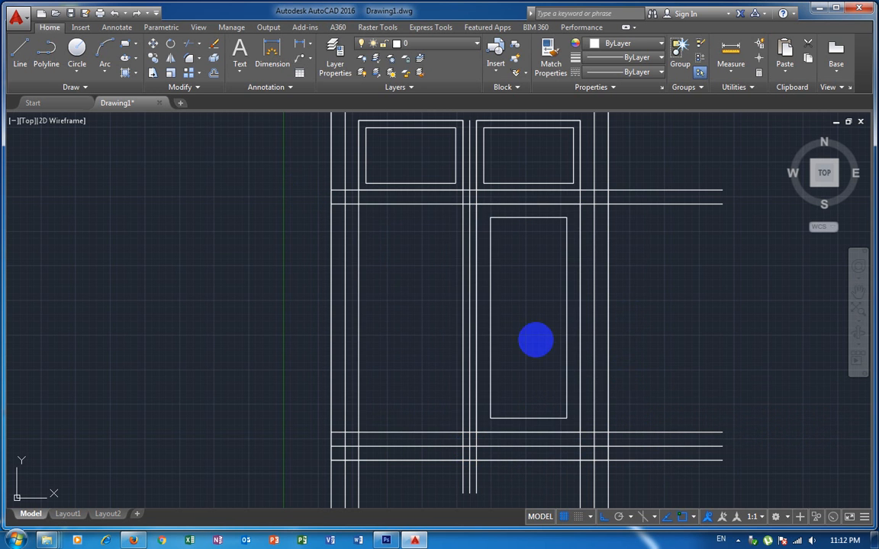
Step: Mirror the two right lower rectangles across the centre member's middle line, keeping the source objects
click(301, 195)
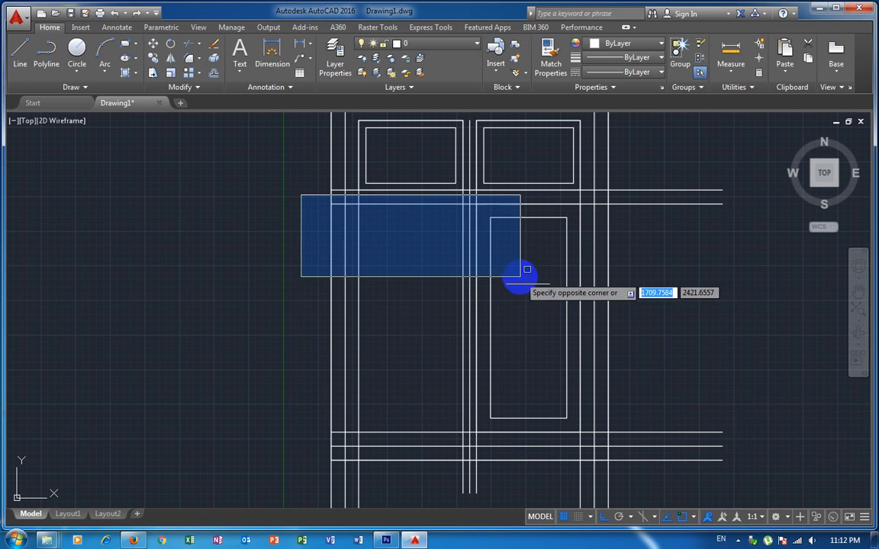
click(641, 447)
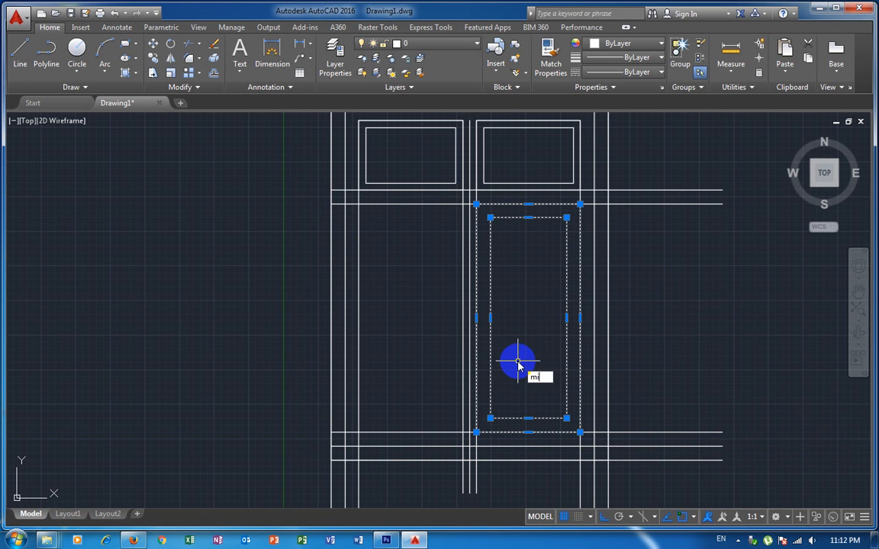
text(mi)
key(Return)
click(470, 433)
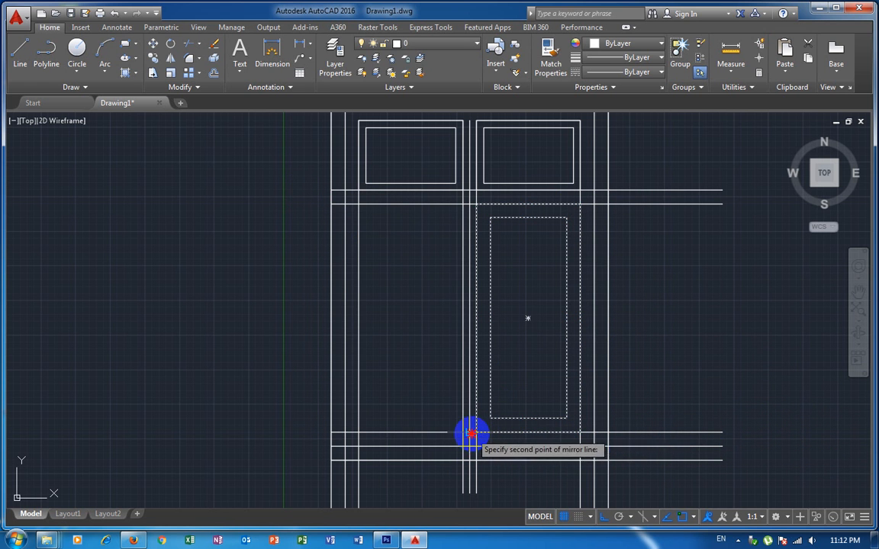
click(471, 450)
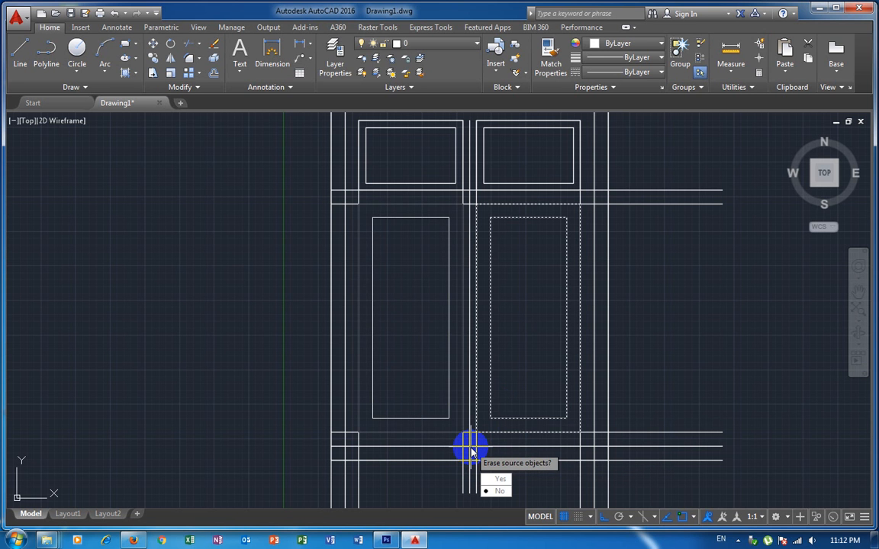
key(Return)
Step: Delete the centre member's middle line and trim the crossing lines inside its junction with the upper intermediate member
scroll(612, 330, down, 2)
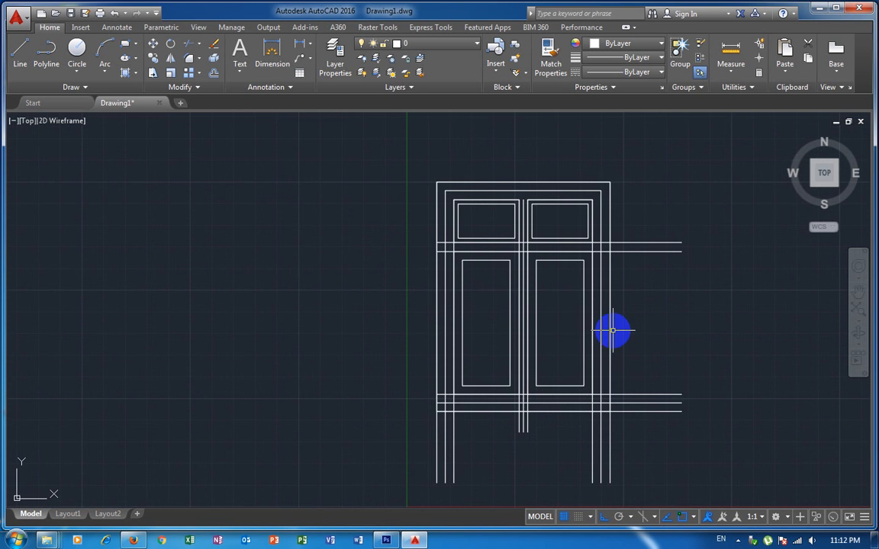
scroll(696, 429, up, 2)
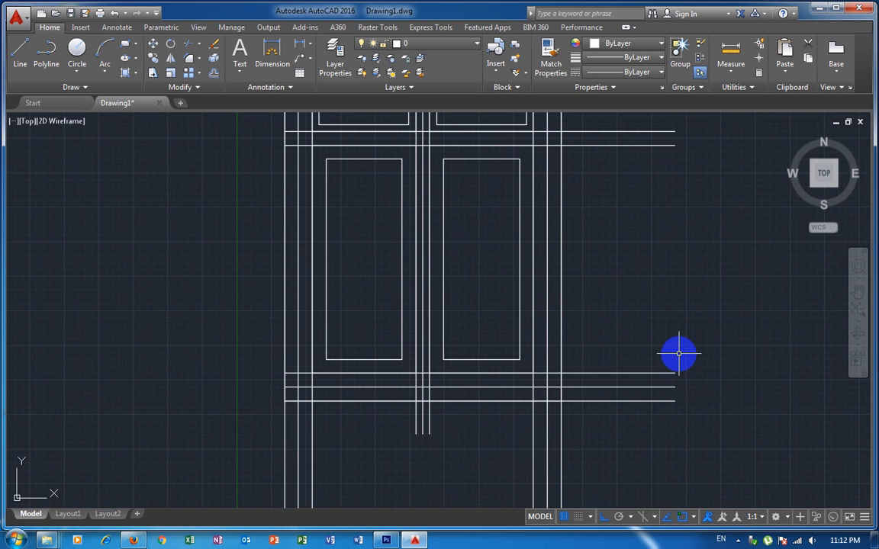
middle_drag(659, 313, 691, 333)
scroll(457, 419, up, 2)
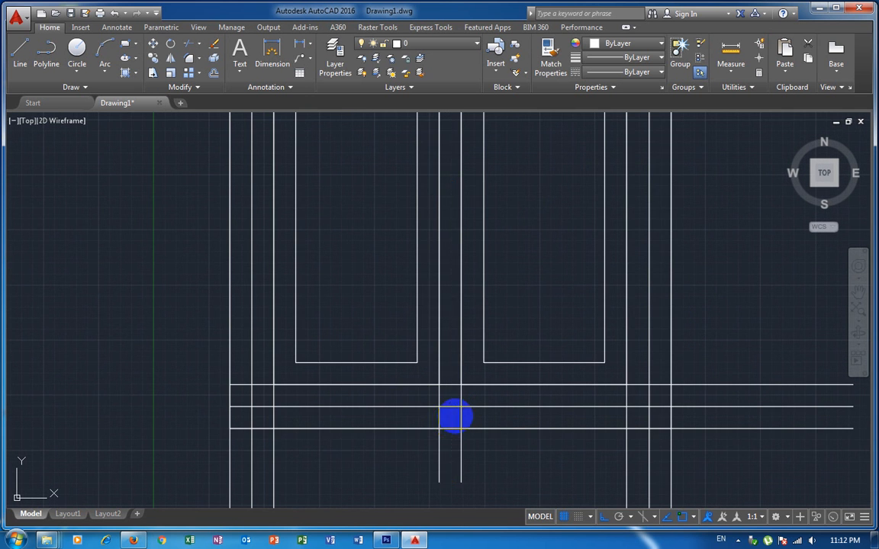
scroll(456, 416, down, 3)
middle_drag(475, 261, 488, 416)
scroll(485, 343, up, 3)
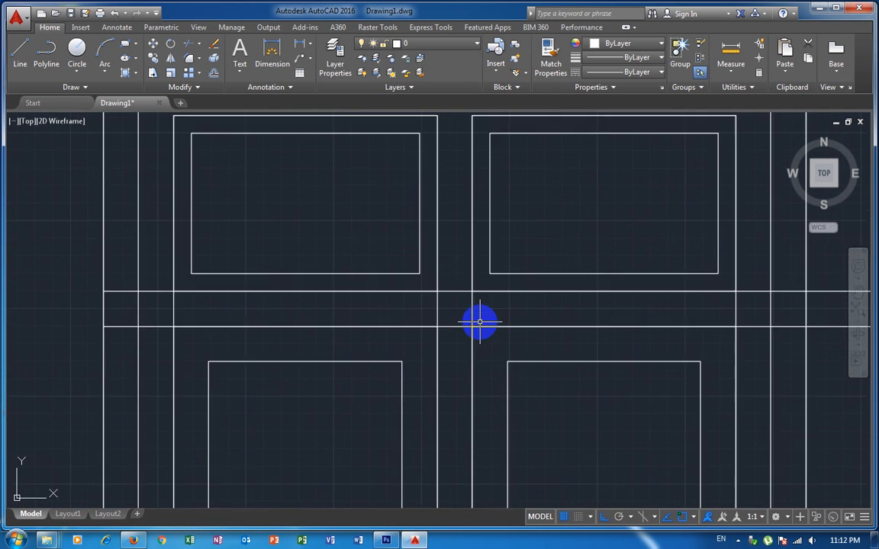
scroll(460, 318, up, 2)
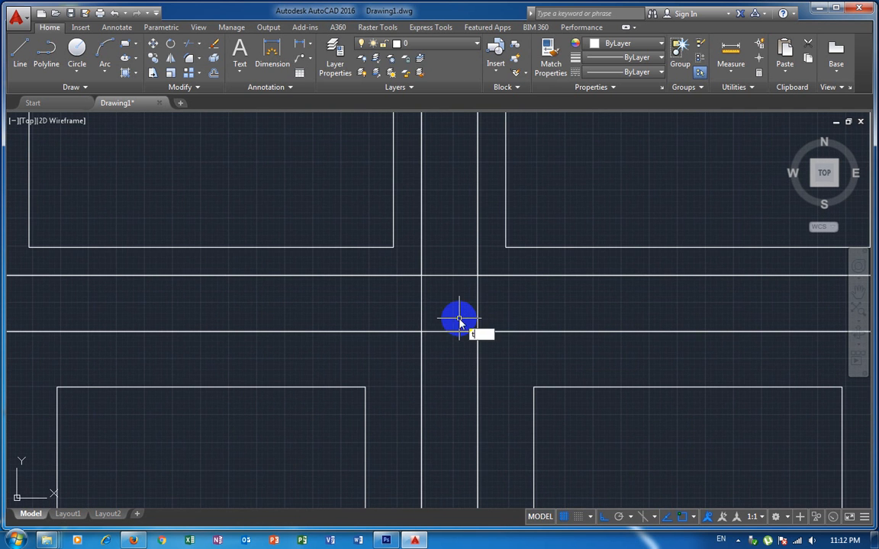
text(r)
key(Return)
key(Return)
click(454, 269)
click(441, 359)
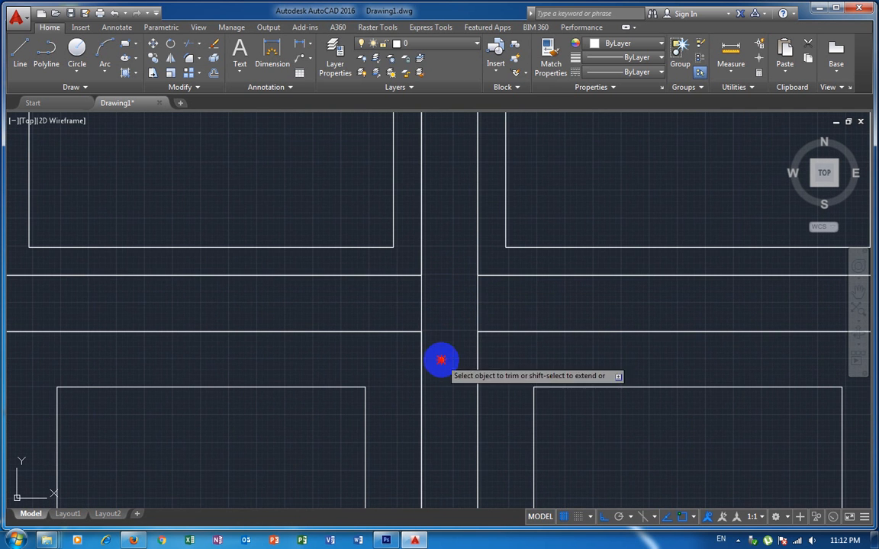
click(529, 298)
click(392, 298)
Step: Trim the left inner vertical within the intermediate member and that member's two horizontals between the left middle and inner verticals
scroll(428, 305, down, 4)
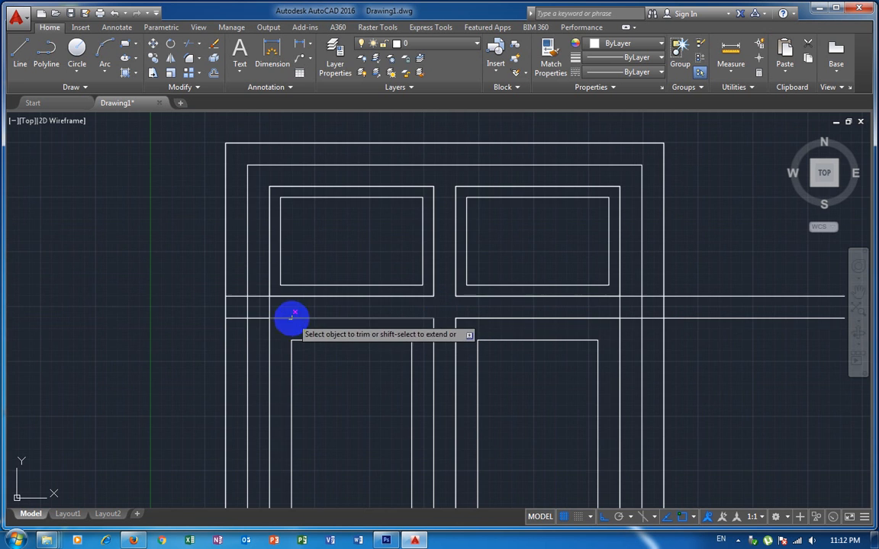
scroll(282, 315, up, 2)
click(274, 300)
click(246, 296)
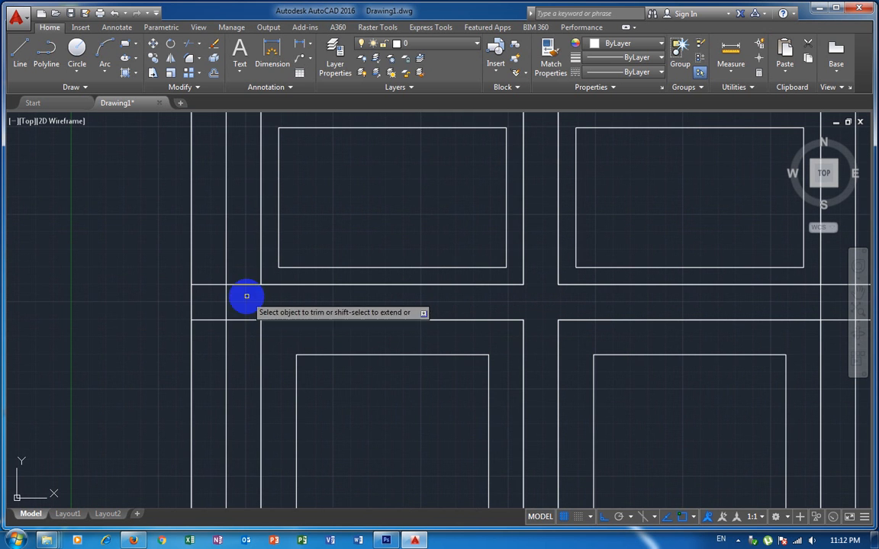
click(247, 296)
click(243, 265)
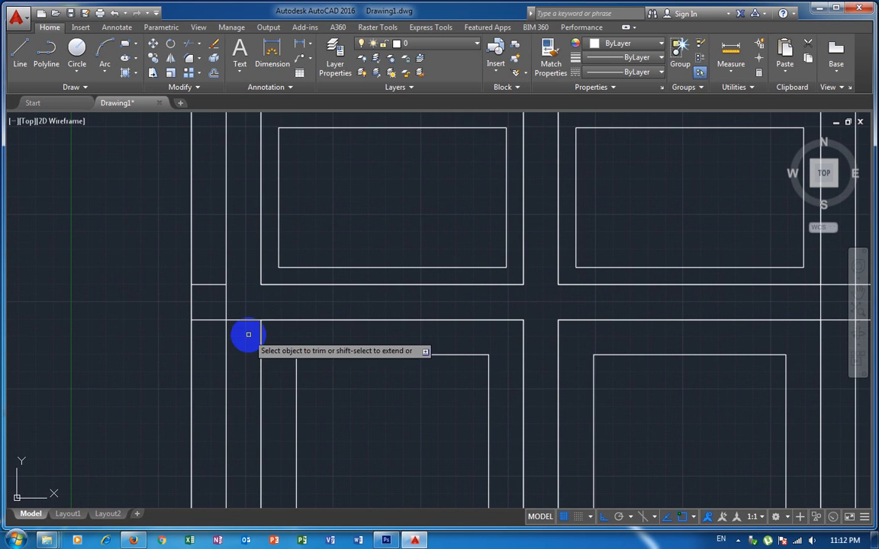
scroll(282, 345, down, 2)
click(258, 338)
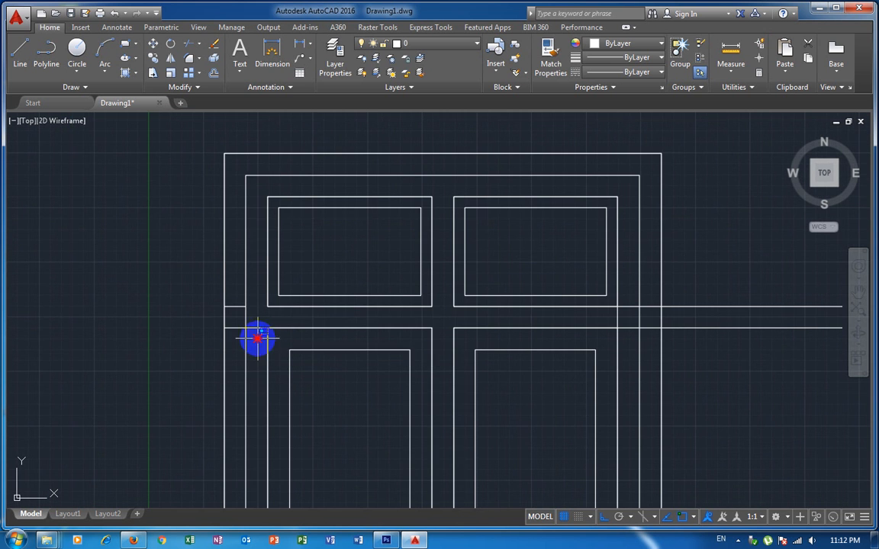
Step: End the trimming and delete the inset rectangles inside both lower panels
scroll(316, 389, down, 2)
middle_drag(320, 388, 542, 231)
mouse_move(542, 232)
middle_down()
mouse_move(514, 265)
mouse_move(412, 287)
middle_up()
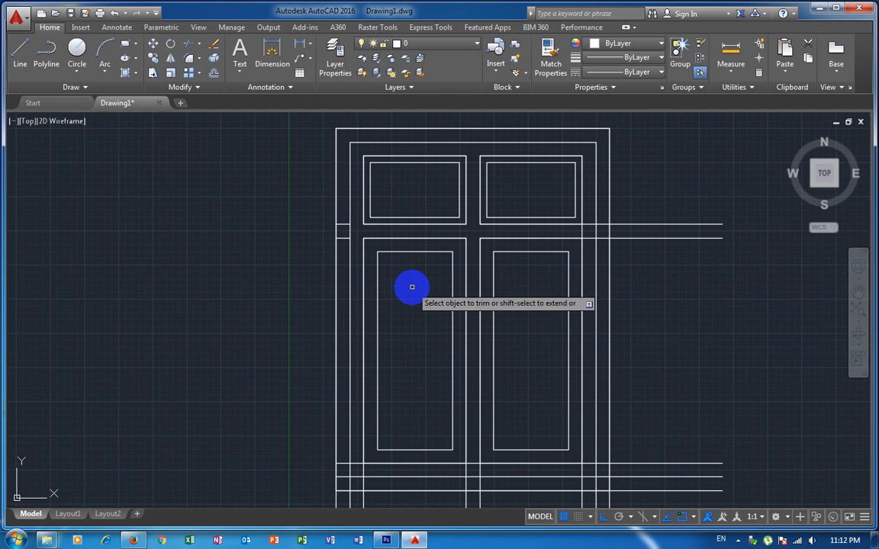
click(417, 252)
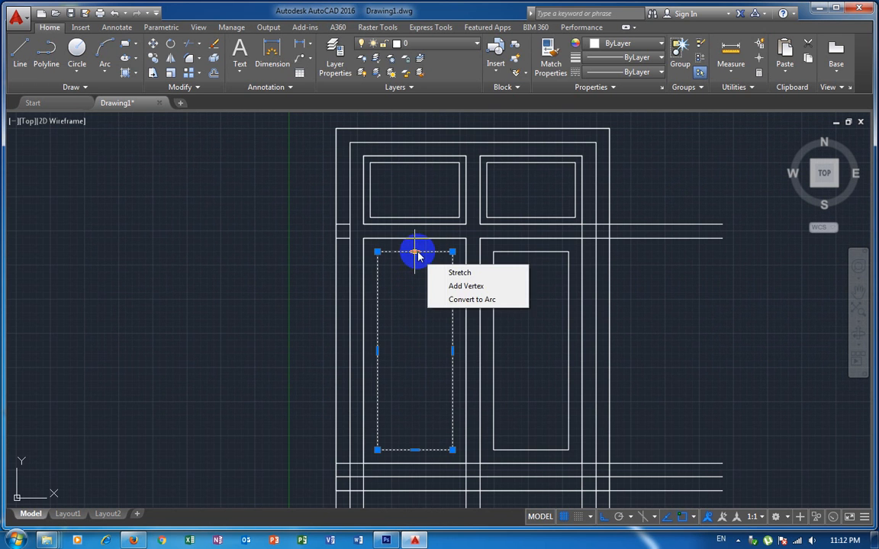
key(Delete)
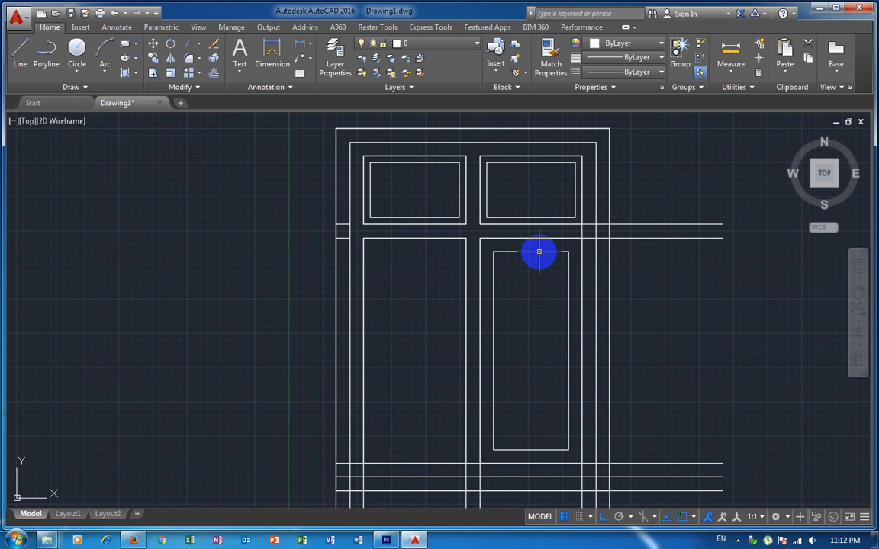
key(Delete)
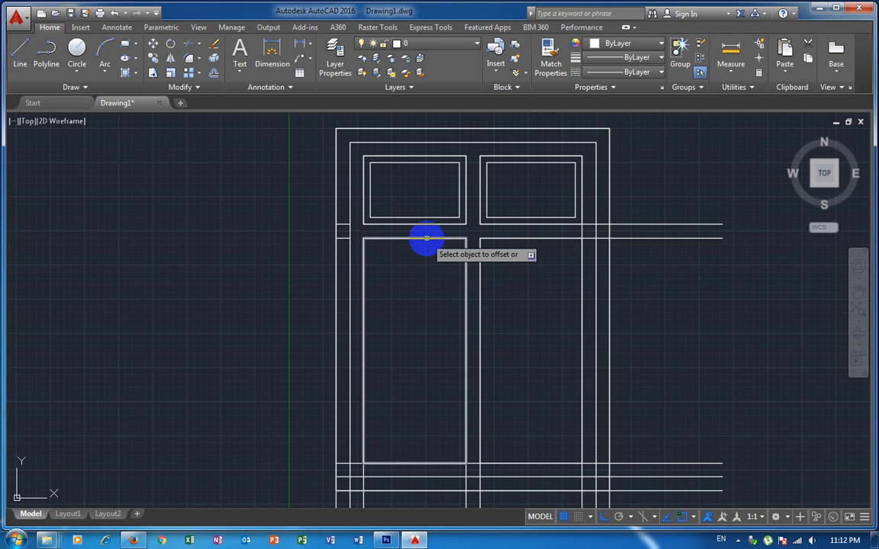
Step: Offset the outlines of both lower panels inward by 50
click(426, 239)
click(435, 267)
click(531, 239)
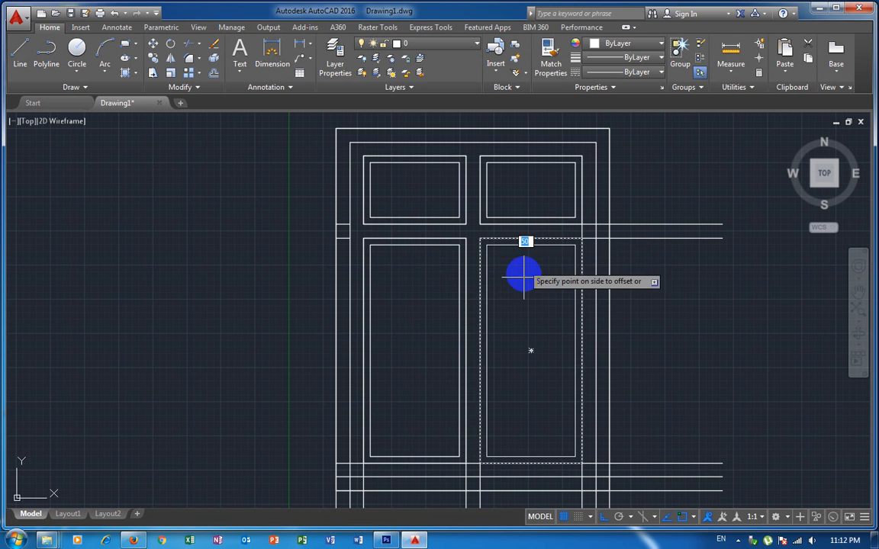
click(523, 284)
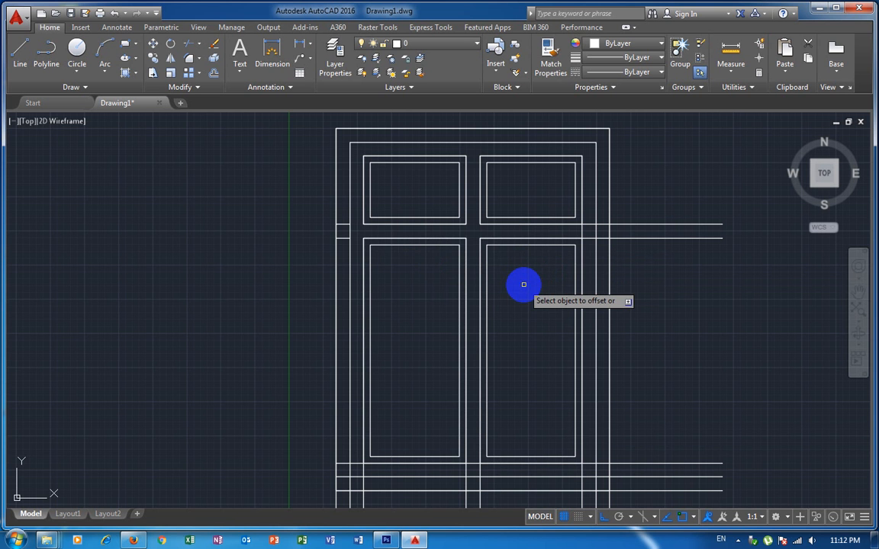
Step: Delete the two short horizontal stubs between the left outer and middle verticals at the upper intermediate member
scroll(375, 247, up, 3)
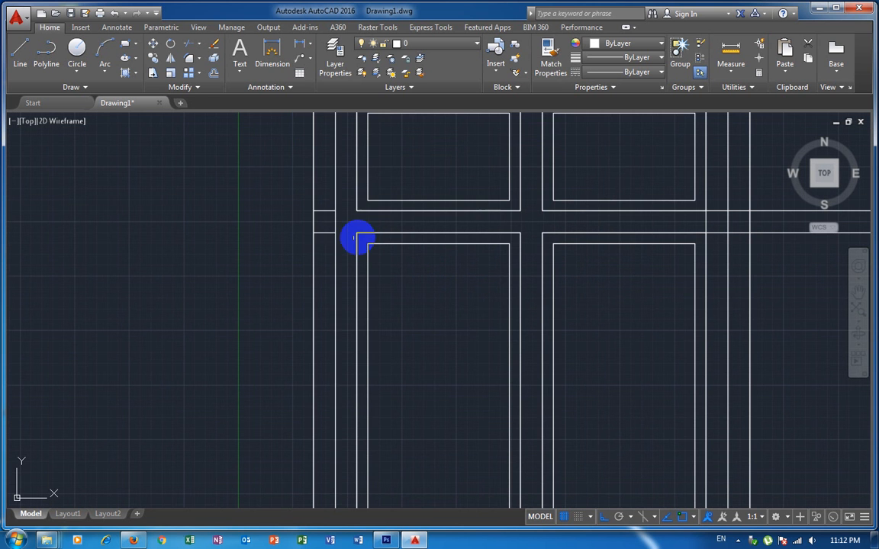
click(327, 188)
click(367, 227)
key(Escape)
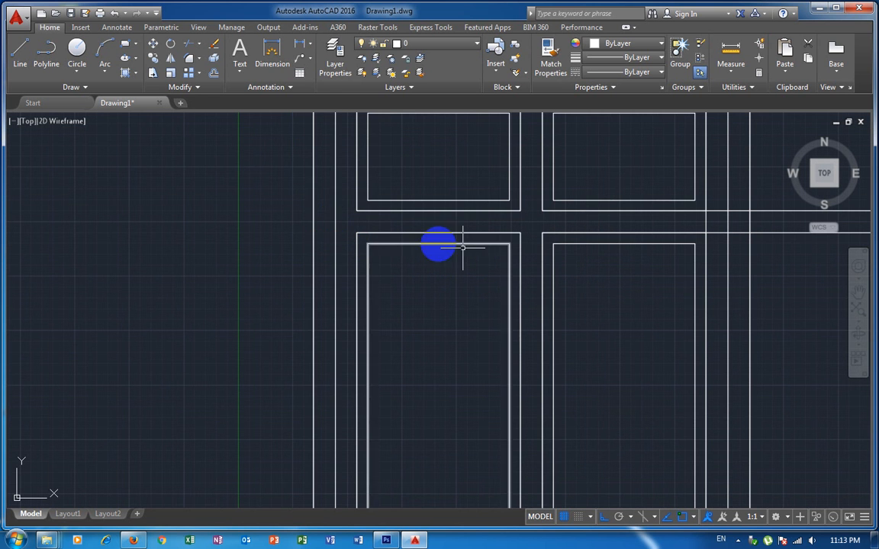
Step: Trim the upper intermediate member's top line between the right inner and middle verticals, and the right inner vertical inside that member
scroll(733, 303, down, 3)
scroll(698, 249, up, 5)
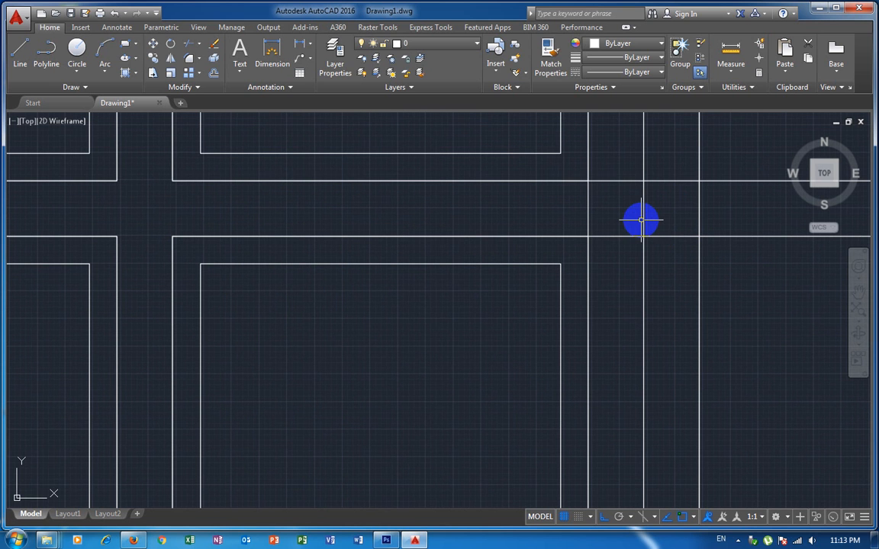
click(607, 180)
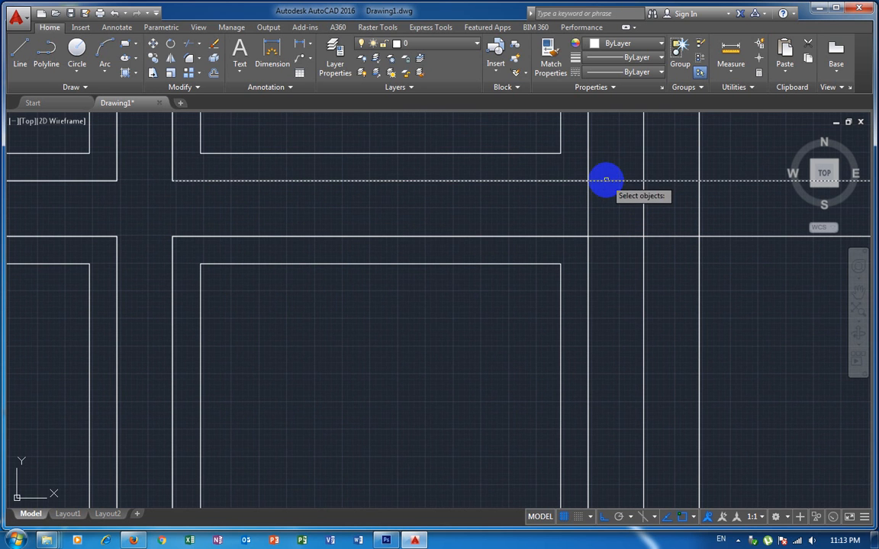
text(t)
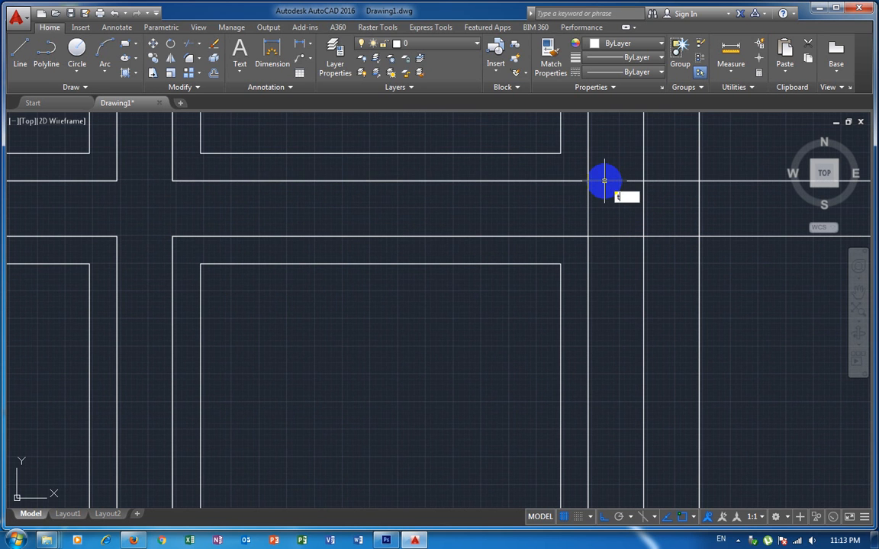
text(r)
key(Return)
key(Return)
click(605, 181)
click(597, 195)
click(566, 208)
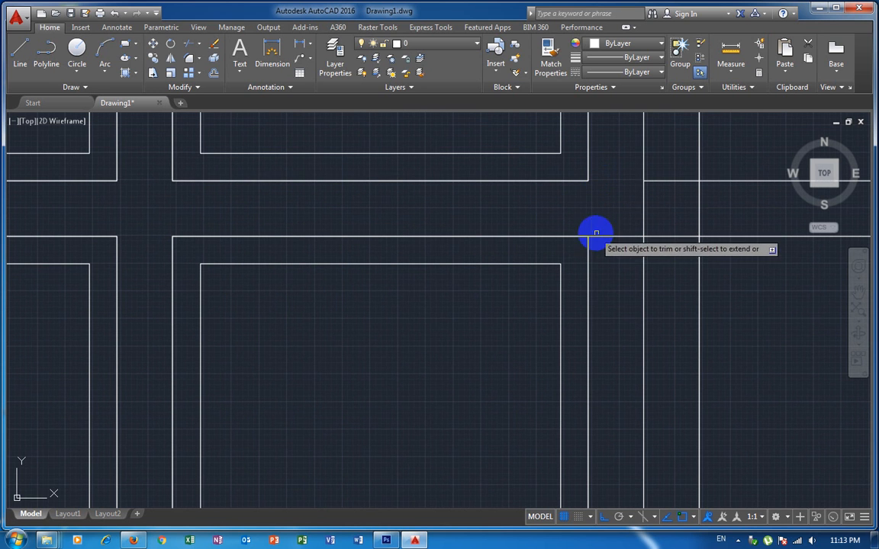
Step: Trim the upper intermediate member's lower line between the right inner and middle verticals, and delete both horizontal remnants beyond that gap
click(615, 249)
click(595, 214)
key(Escape)
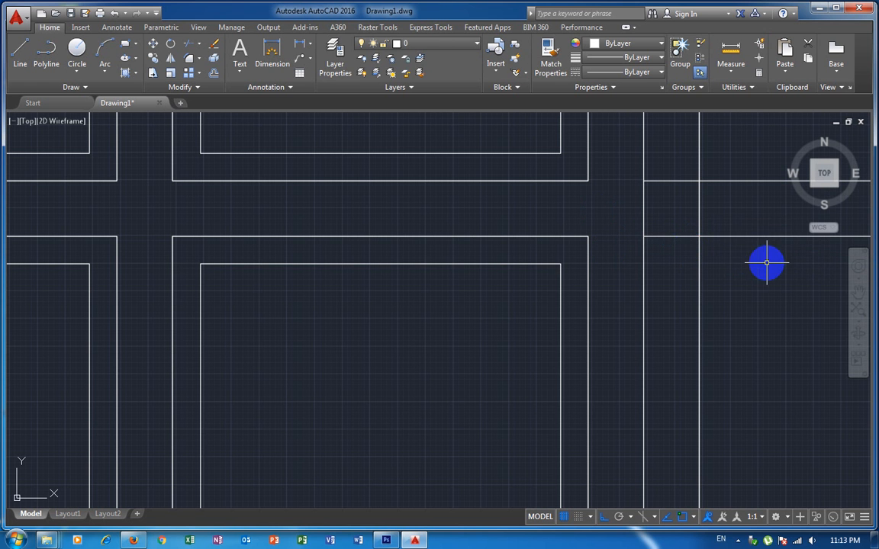
click(767, 263)
click(733, 160)
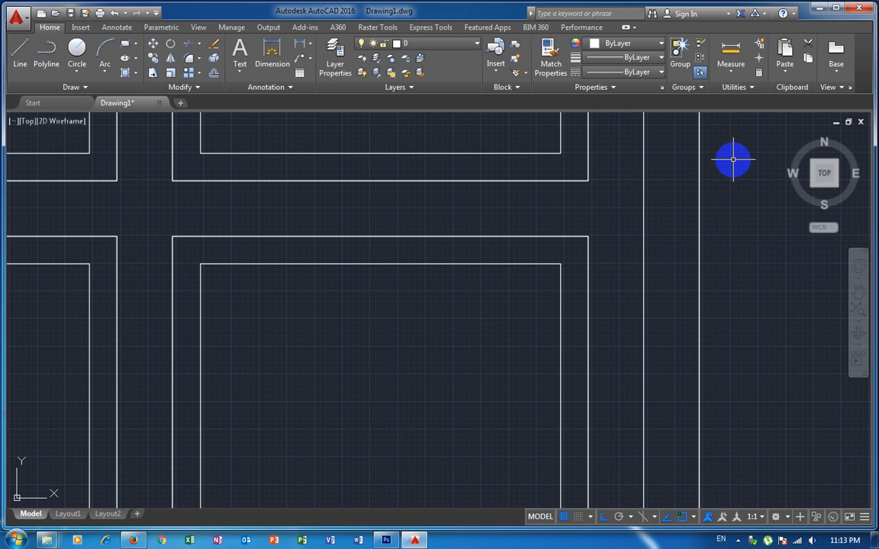
Step: Trim the uppermost bottom horizontal between the left middle and inner verticals, and the left inner vertical between the upper two bottom horizontals
scroll(647, 212, down, 5)
scroll(642, 329, up, 2)
scroll(646, 308, up, 4)
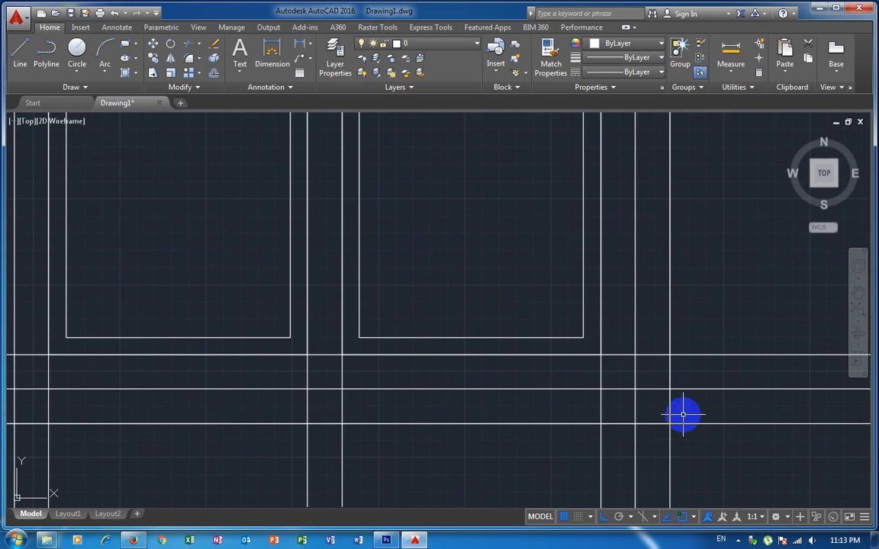
mouse_move(430, 392)
middle_down()
mouse_move(585, 376)
mouse_move(606, 362)
middle_up()
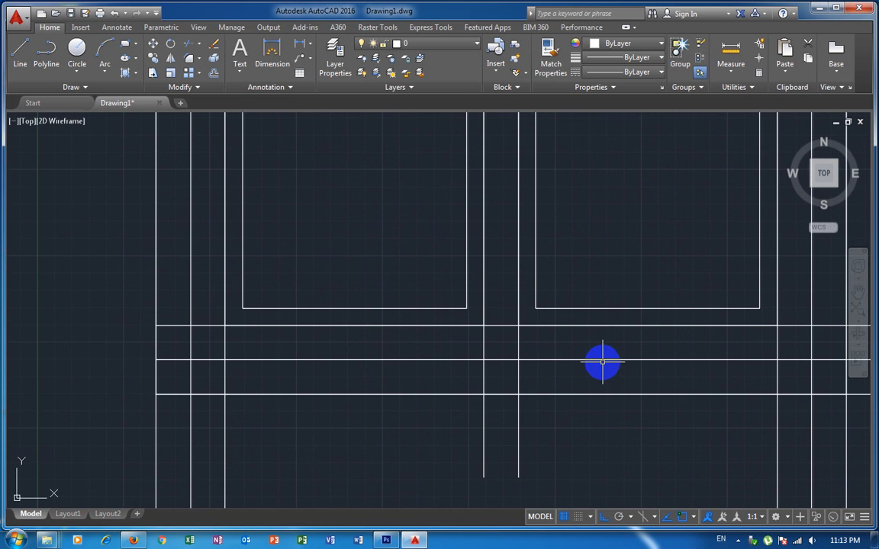
click(229, 337)
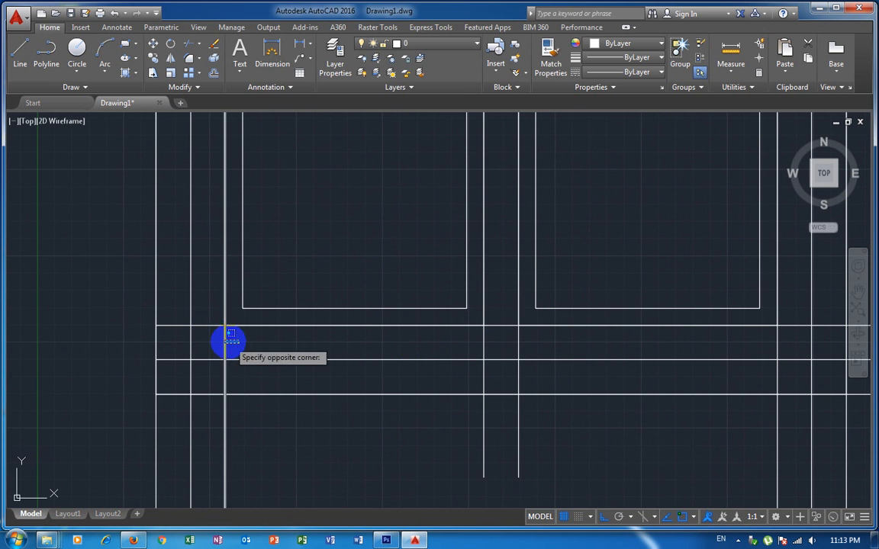
click(217, 329)
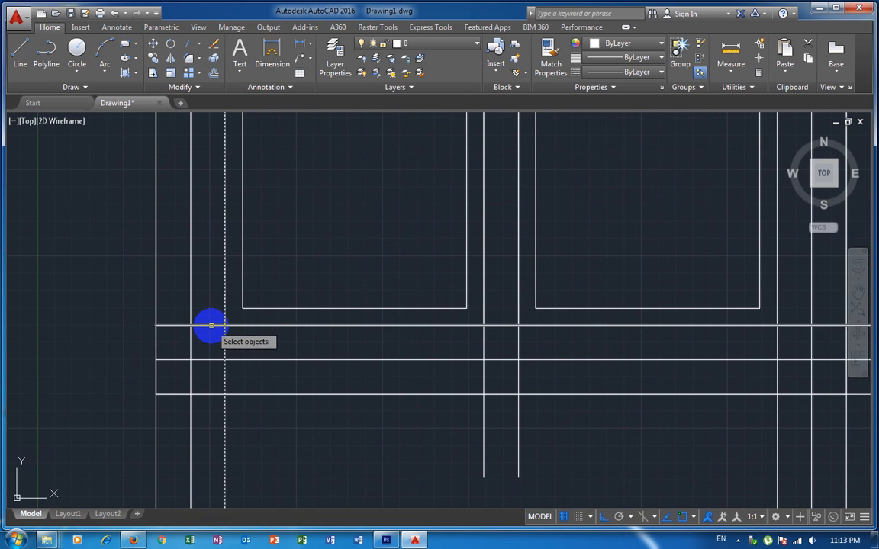
key(Return)
key(Return)
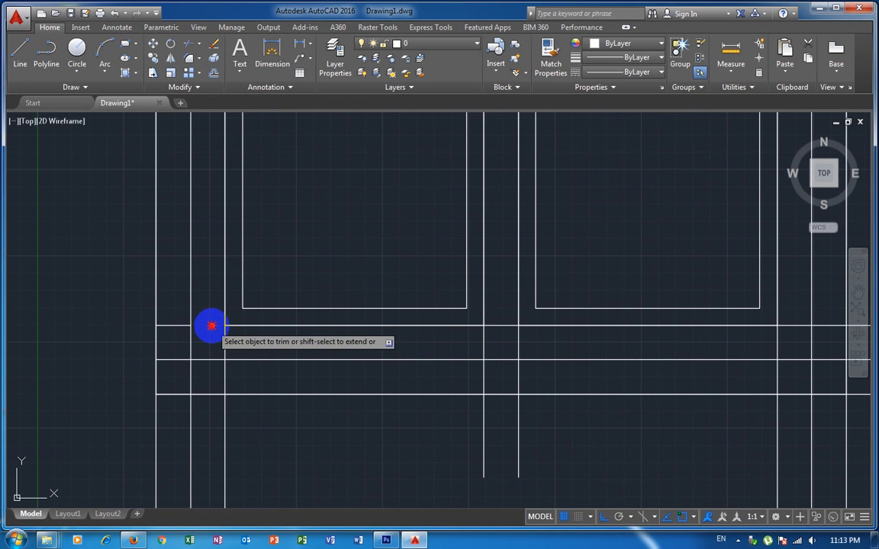
click(211, 325)
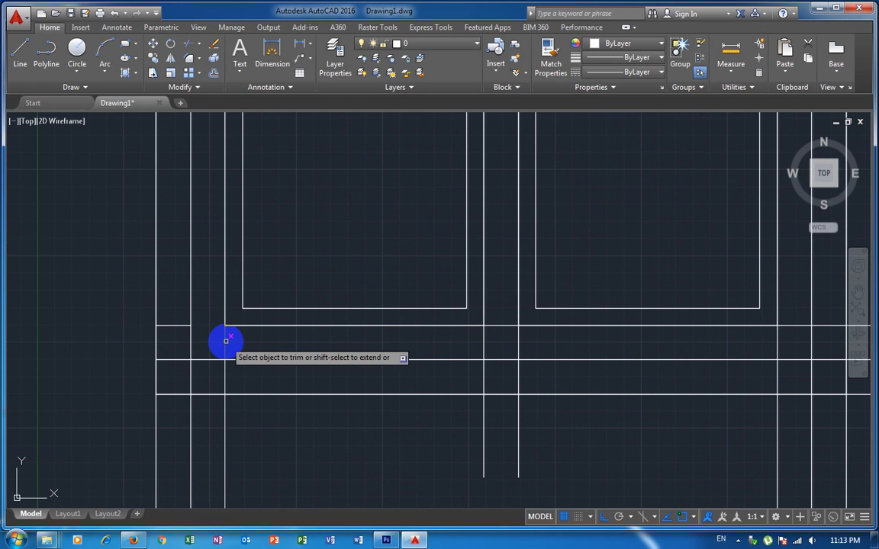
click(226, 341)
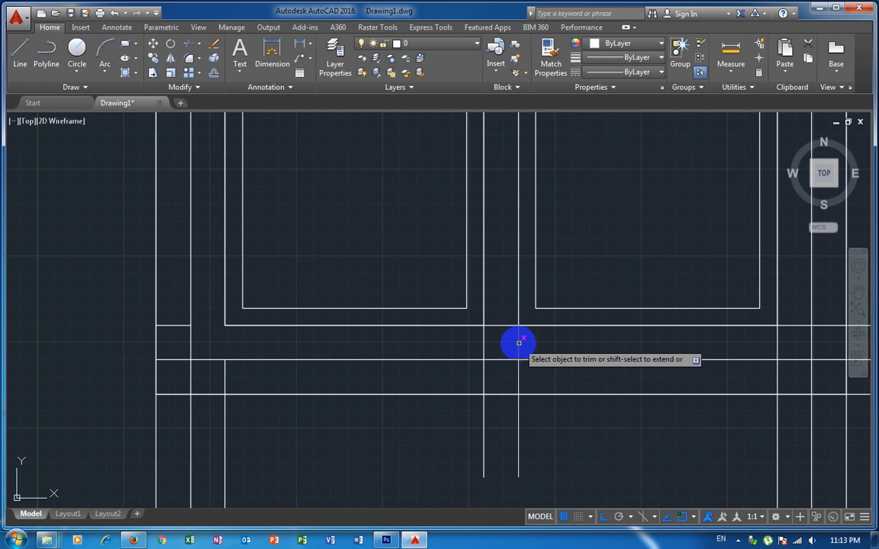
Step: Trim the uppermost bottom horizontal between the centre verticals, and the centre verticals between the upper two bottom horizontals
click(493, 338)
click(496, 312)
click(492, 343)
click(454, 343)
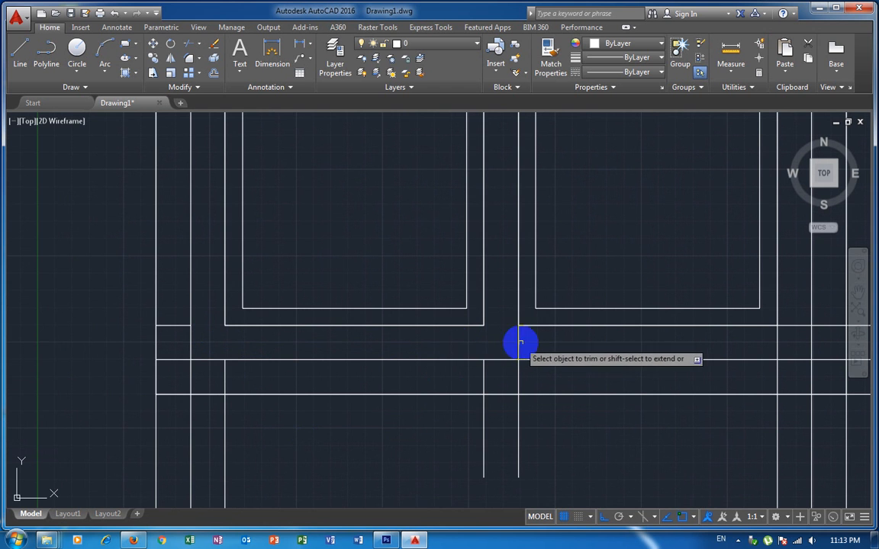
Step: Trim the uppermost bottom horizontal between the right inner and middle verticals, and the right inner vertical between the upper two bottom horizontals
scroll(656, 357, down, 2)
middle_drag(631, 367, 483, 412)
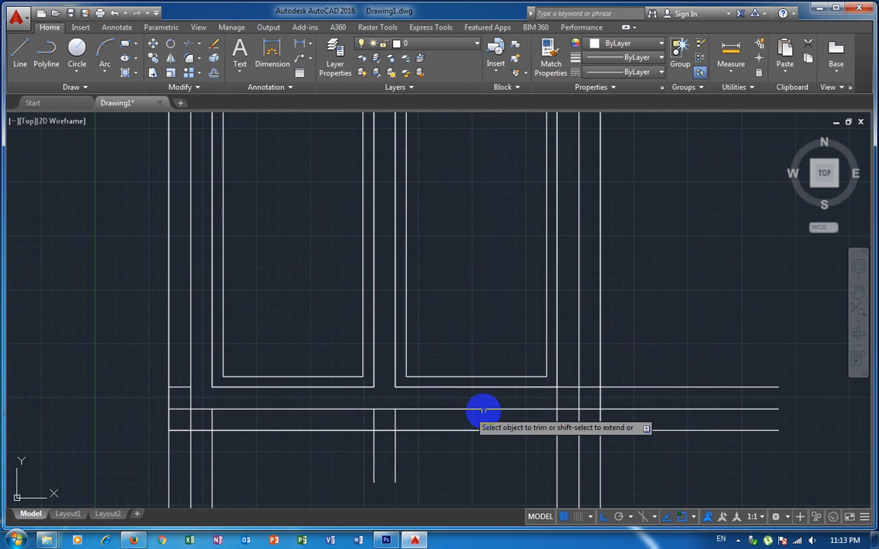
scroll(530, 406, up, 2)
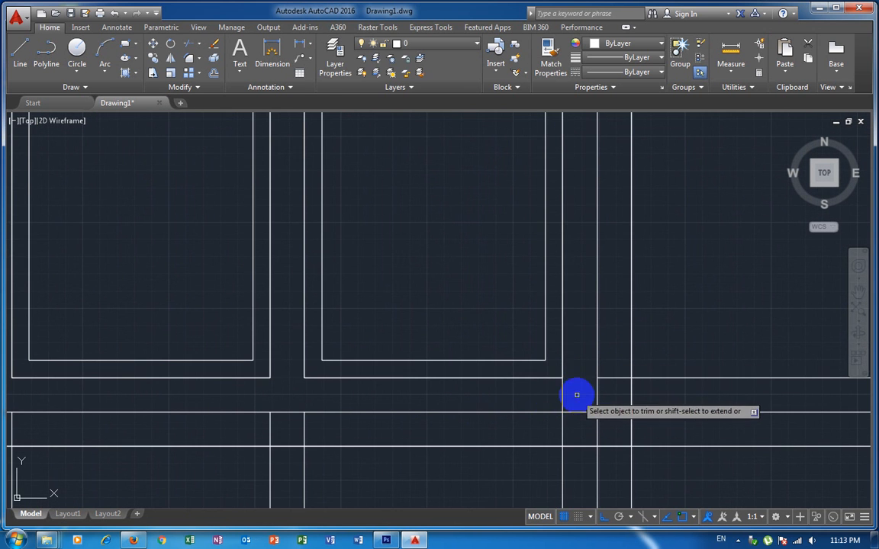
scroll(648, 408, down, 2)
Step: Trim the left middle and inner verticals between the lower two horizontals, and the middle horizontal between the left outer and middle verticals
middle_drag(620, 449, 662, 360)
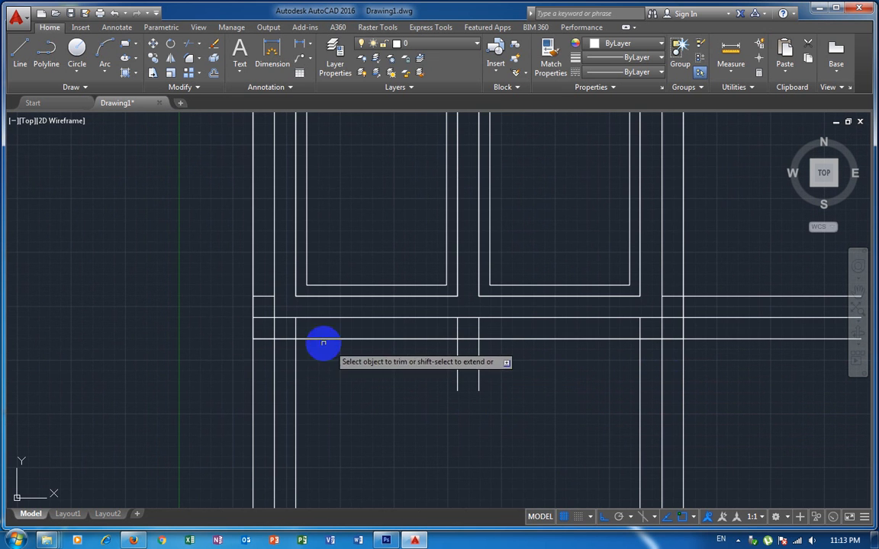
click(323, 332)
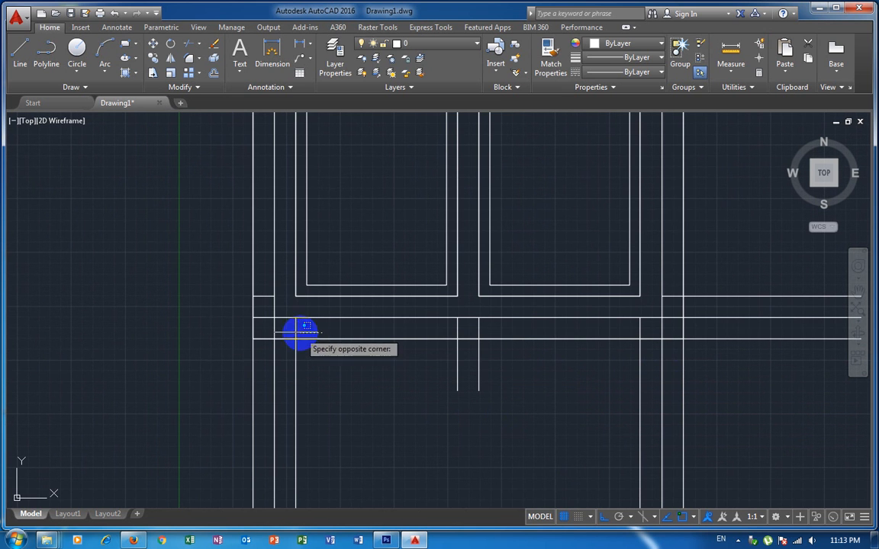
click(269, 333)
click(269, 328)
click(263, 292)
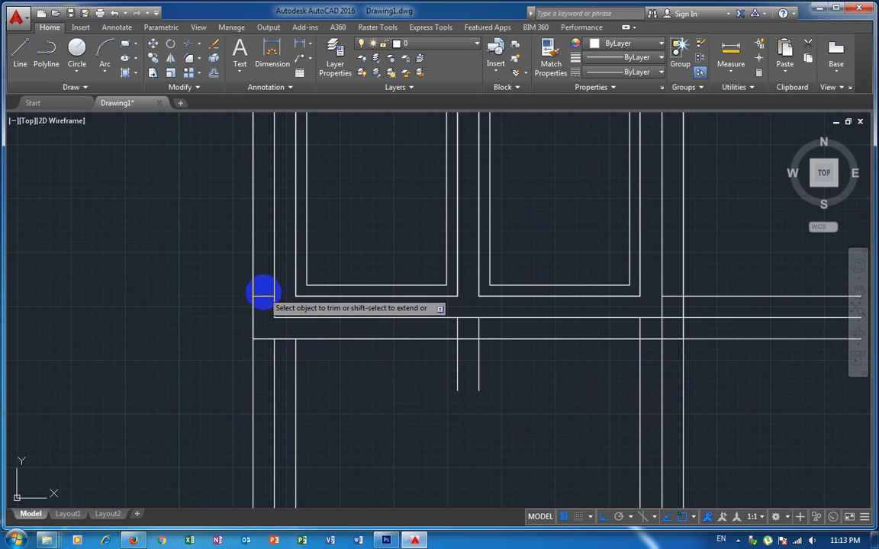
key(Escape)
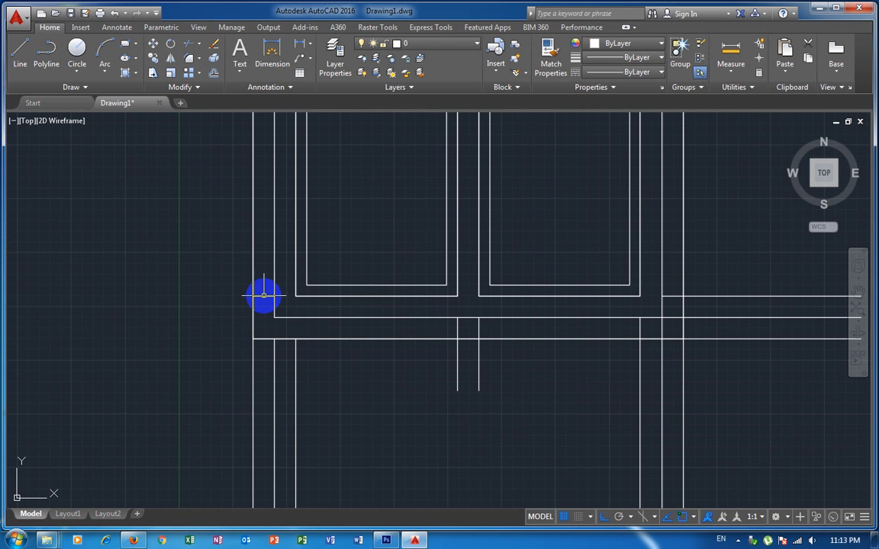
Step: Clear the leftover centre and left verticals below the bottom member and the short horizontal stub in the left side of the frame
click(512, 355)
click(406, 363)
key(Delete)
mouse_move(676, 379)
middle_down()
mouse_move(620, 382)
mouse_move(638, 335)
middle_up()
click(314, 363)
click(212, 349)
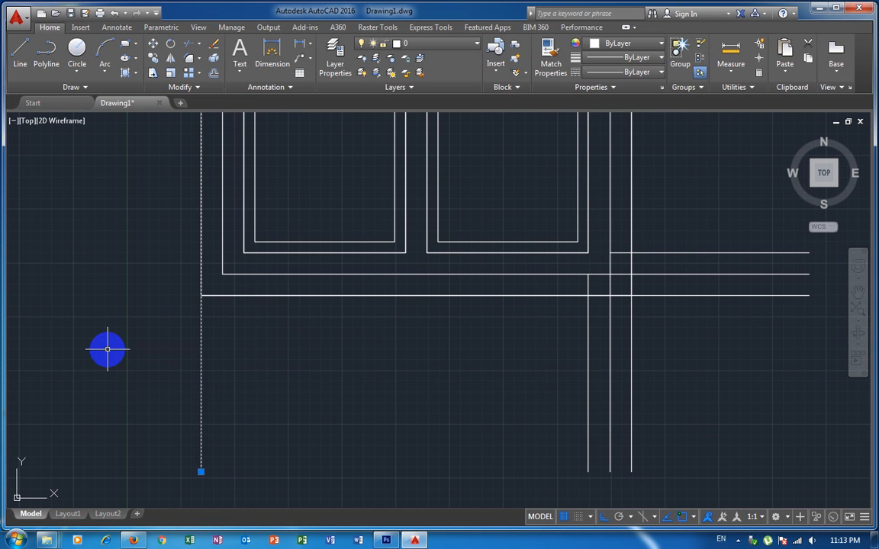
Step: Cut the right outer vertical and lowest horizontal back to their shared corner, and delete the leftover inner vertical and upper horizontal remnants
scroll(377, 354, down, 1)
middle_drag(377, 354, 161, 381)
scroll(270, 371, up, 2)
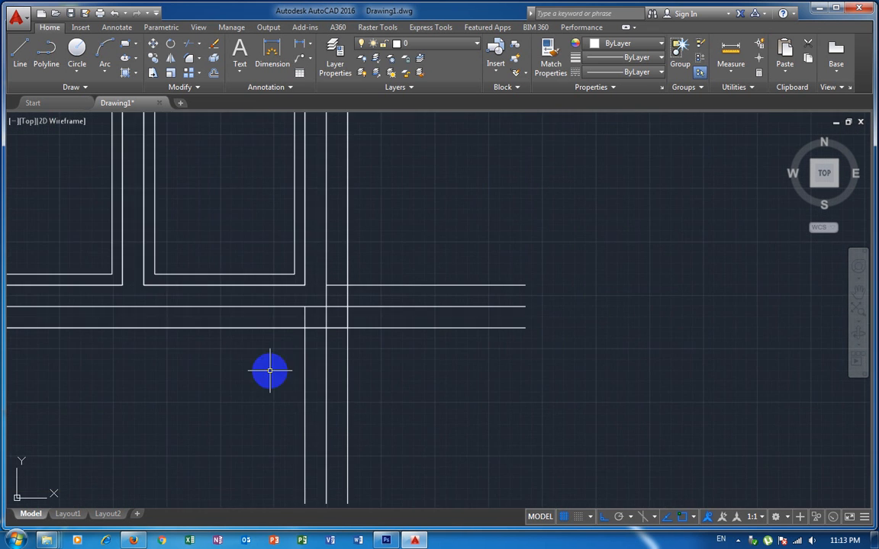
click(405, 371)
click(354, 360)
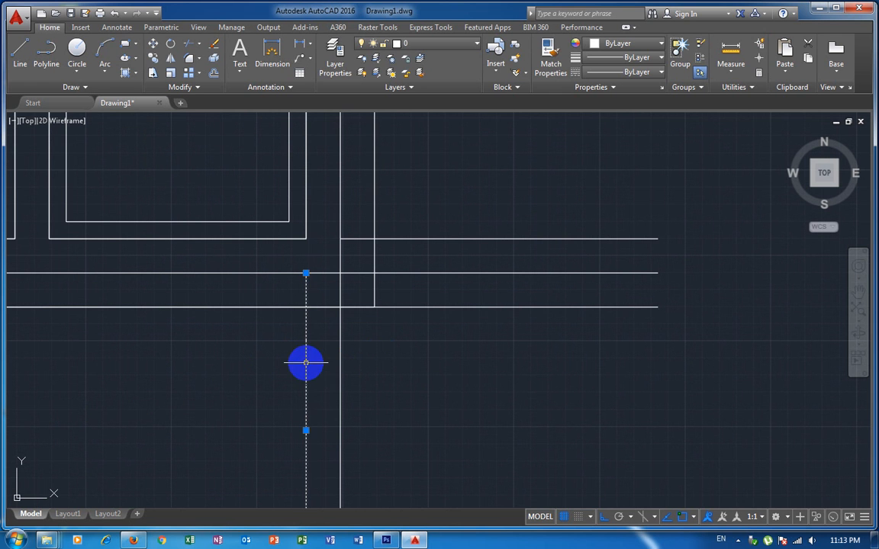
key(Delete)
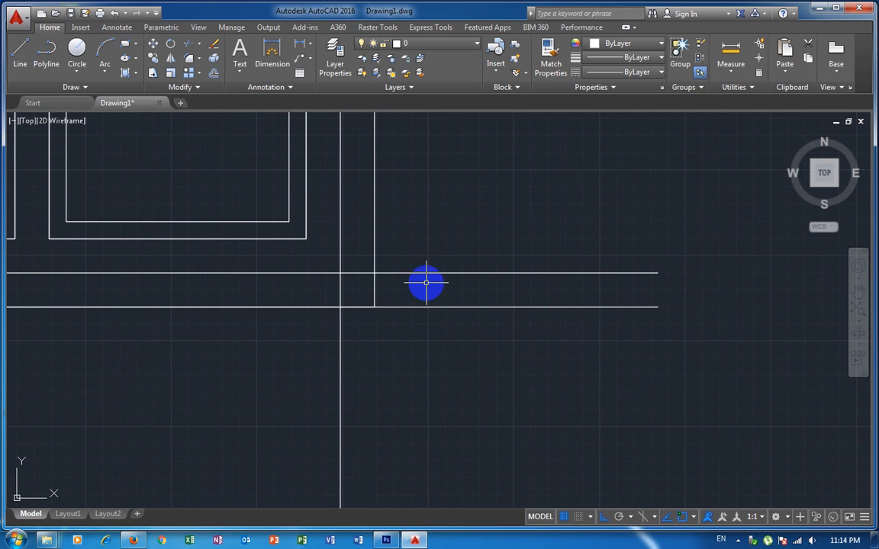
click(430, 310)
click(423, 300)
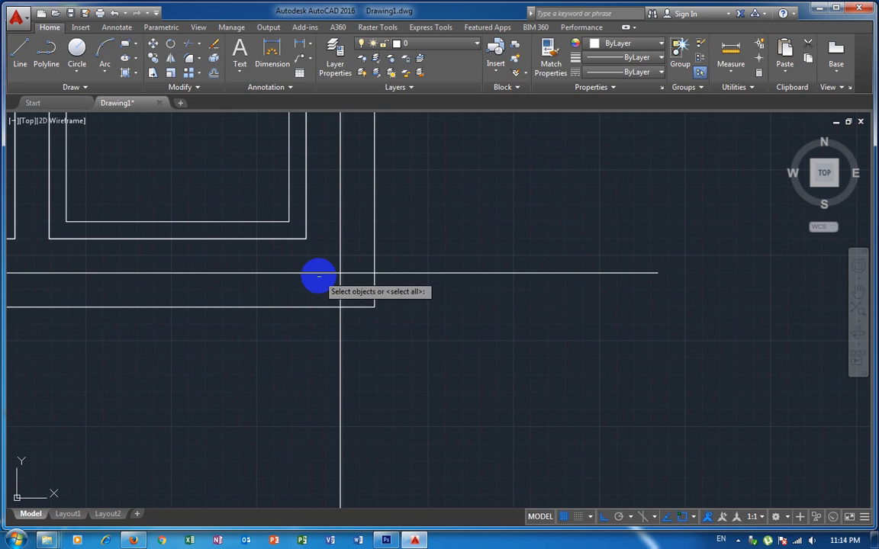
Step: Fillet the inner frame's bottom line with the right middle vertical to close the lower-right corner
key(Escape)
text(f)
key(Return)
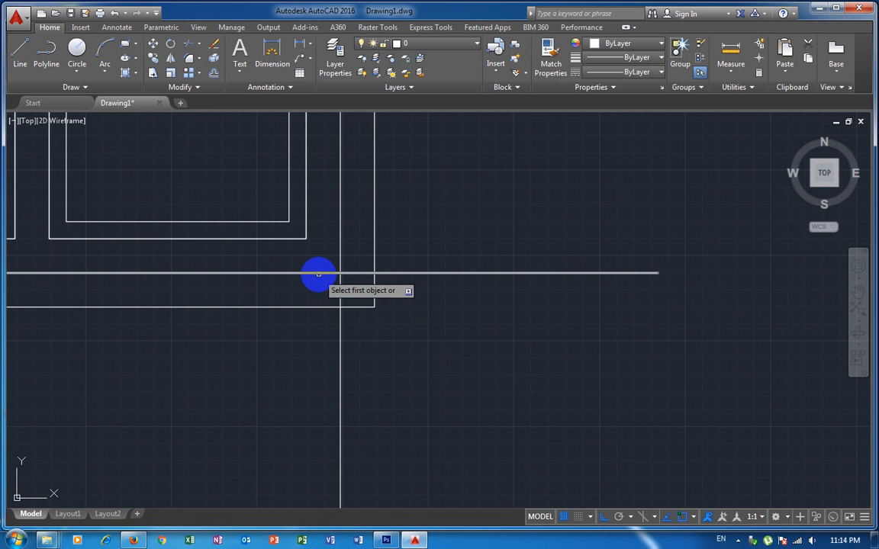
click(317, 272)
click(339, 262)
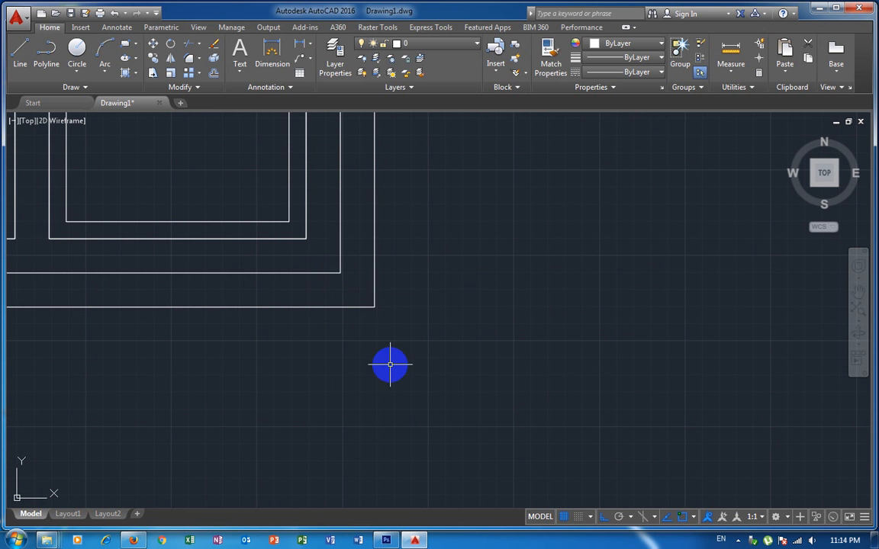
Step: Add a linear dimension below the frame for the horizontal gap between the outer and inner frames at the lower-left corner
scroll(390, 363, down, 5)
scroll(288, 247, up, 5)
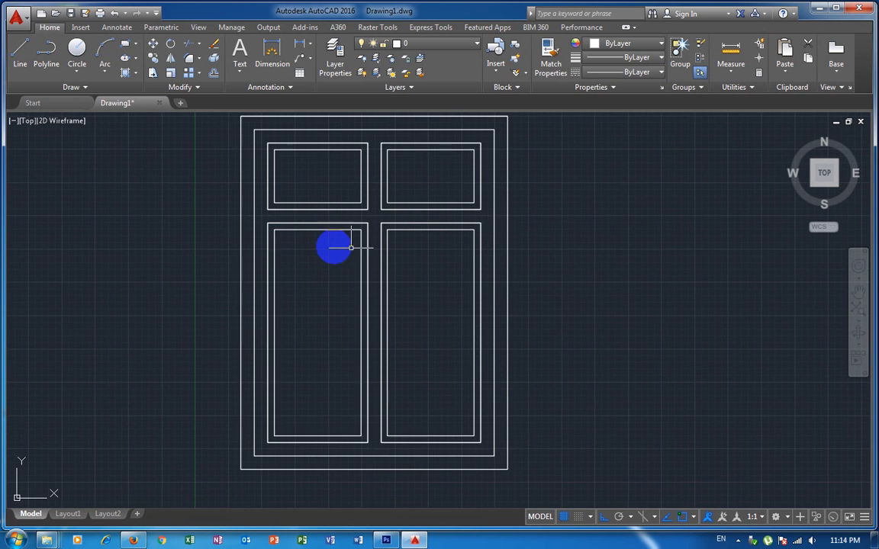
middle_drag(388, 222, 389, 232)
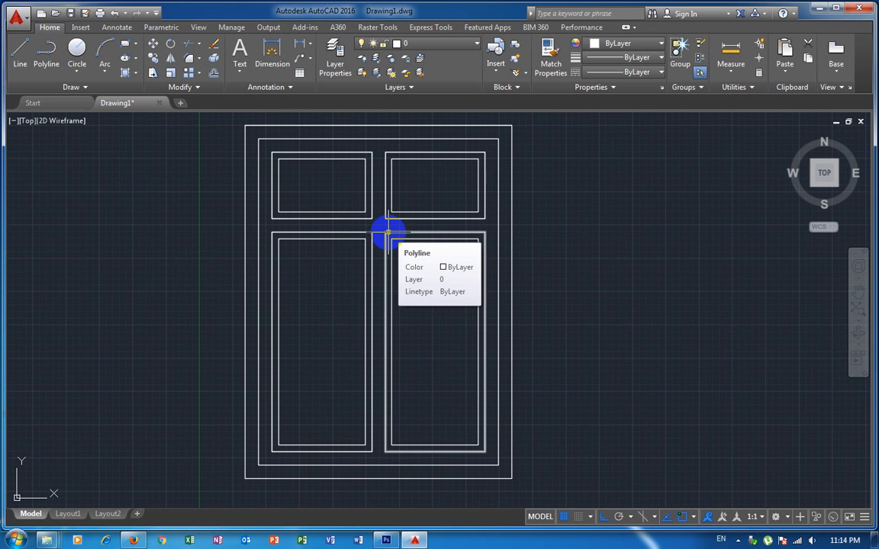
mouse_move(447, 235)
middle_down()
mouse_move(449, 255)
mouse_move(402, 229)
middle_up()
text(DLI)
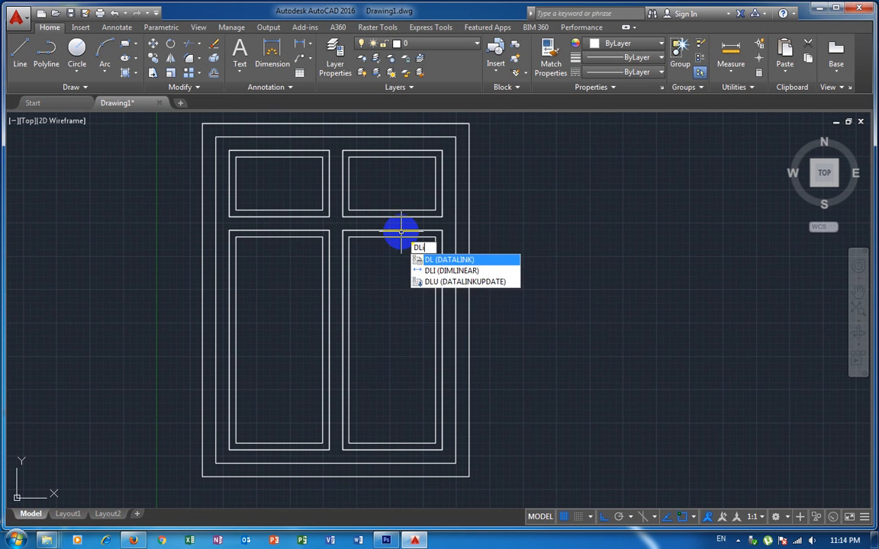
key(Return)
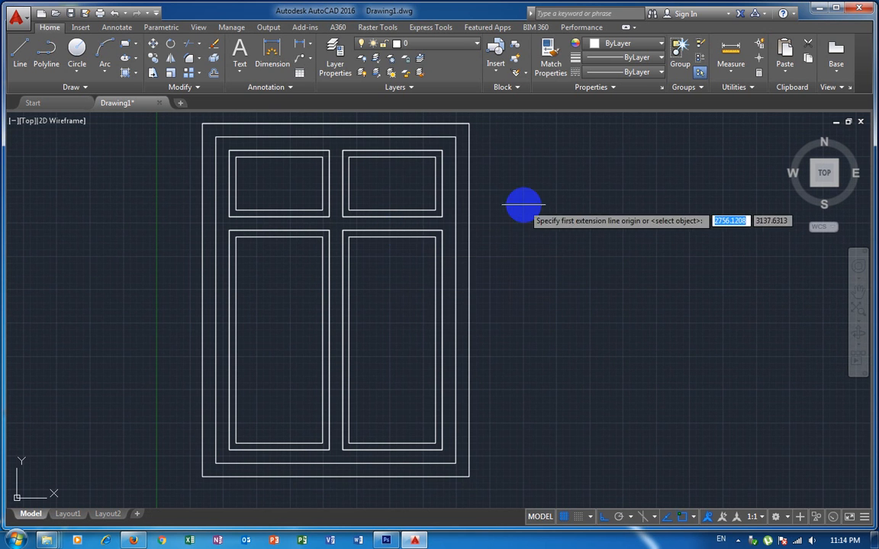
middle_drag(521, 204, 521, 280)
middle_drag(435, 378, 450, 216)
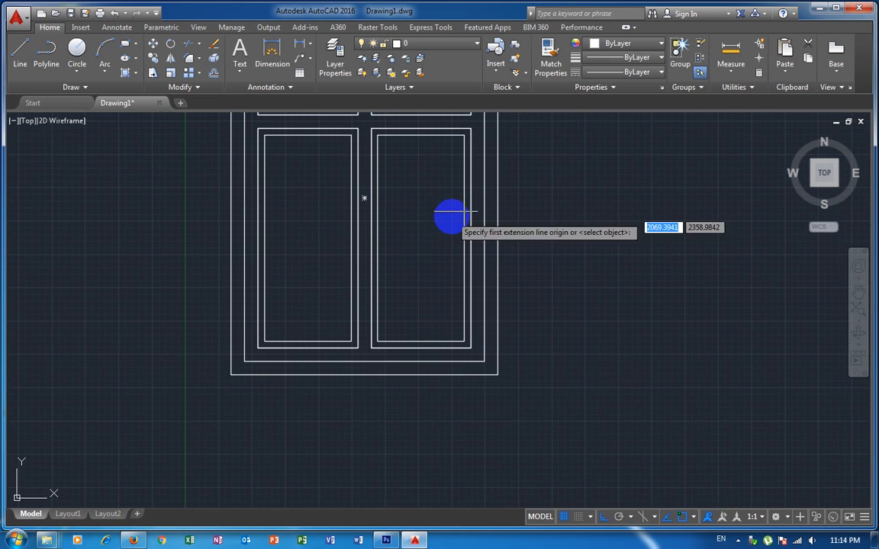
scroll(295, 392, up, 5)
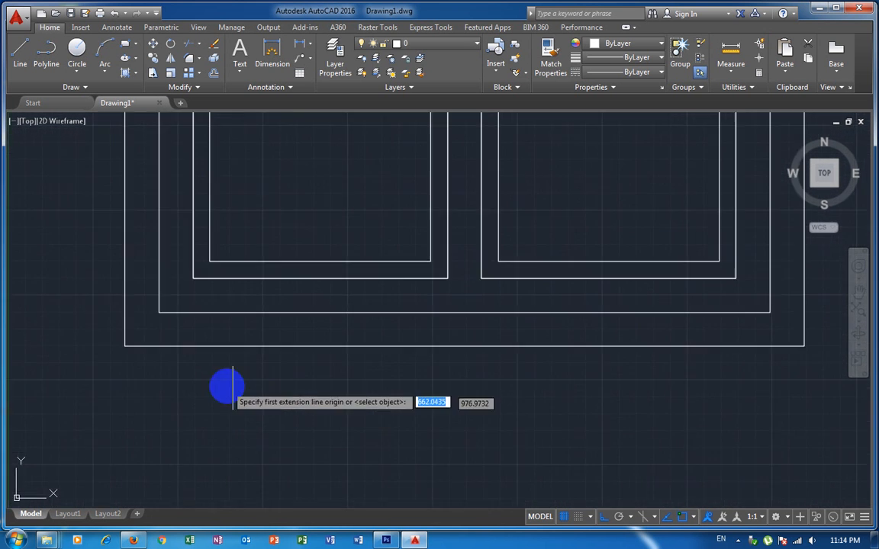
click(158, 312)
click(123, 312)
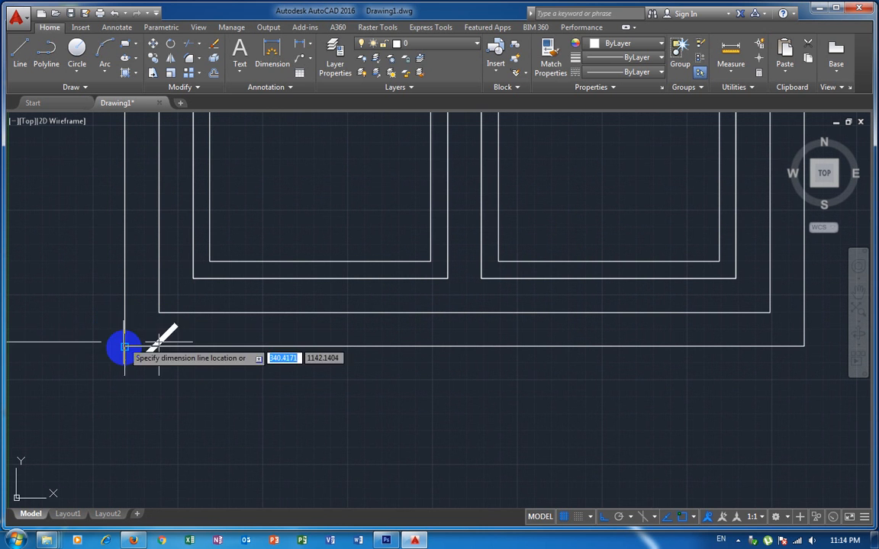
click(127, 381)
scroll(261, 379, down, 1)
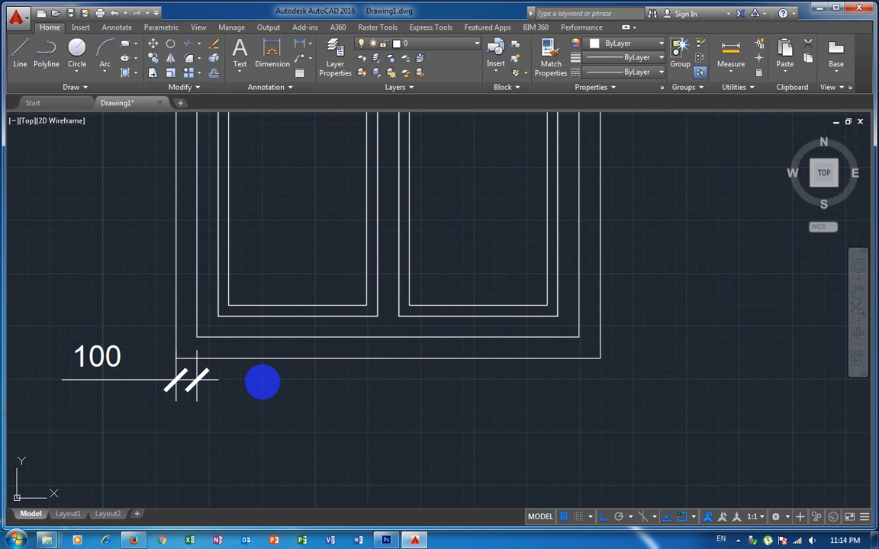
Step: Dimension the left inset between the lower-left panel's inner and outer rectangles, in line with the frame-gap dimension
key(Return)
scroll(220, 337, up, 1)
scroll(222, 329, up, 2)
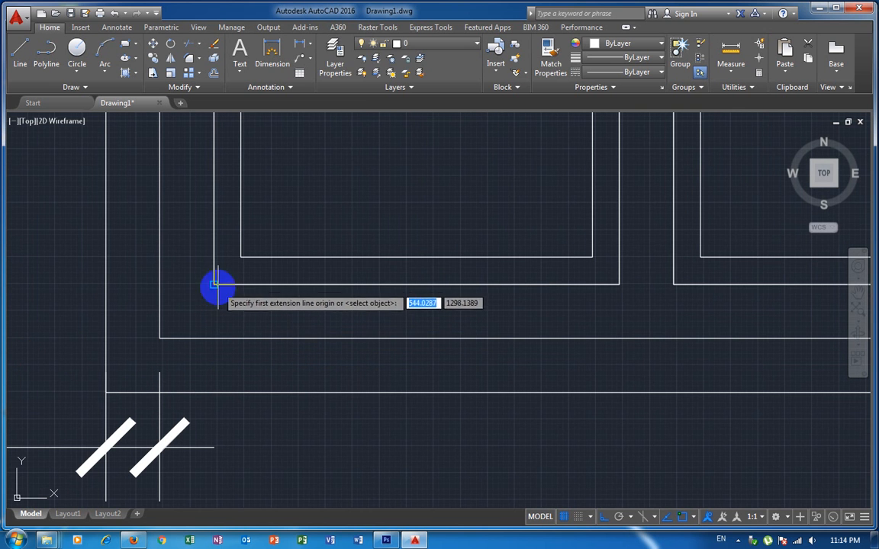
click(240, 258)
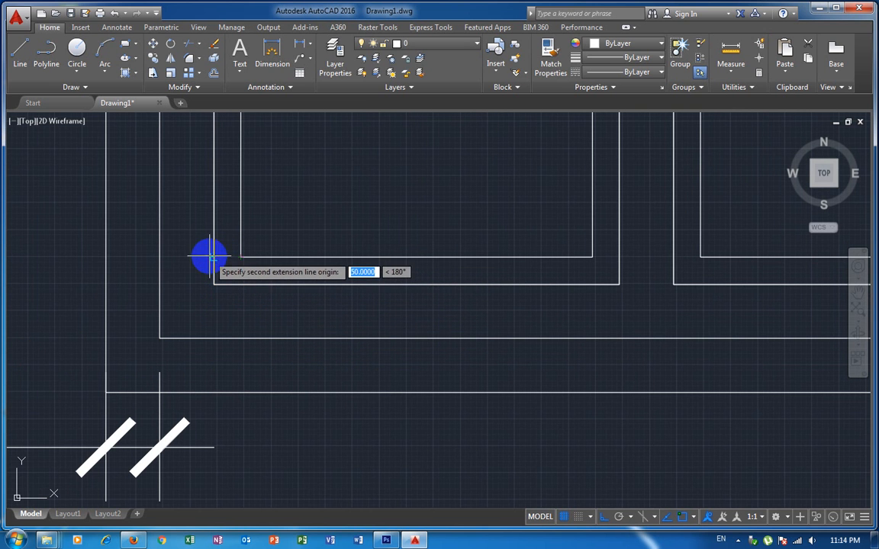
click(213, 257)
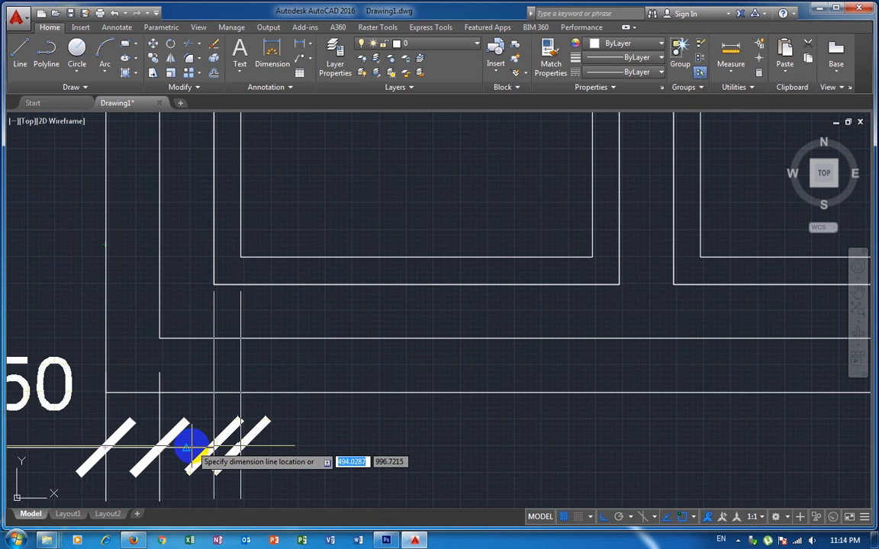
click(190, 449)
scroll(191, 457, down, 2)
mouse_move(187, 466)
middle_down()
mouse_move(272, 397)
mouse_move(334, 329)
middle_up()
scroll(402, 308, up, 2)
middle_drag(399, 299, 360, 365)
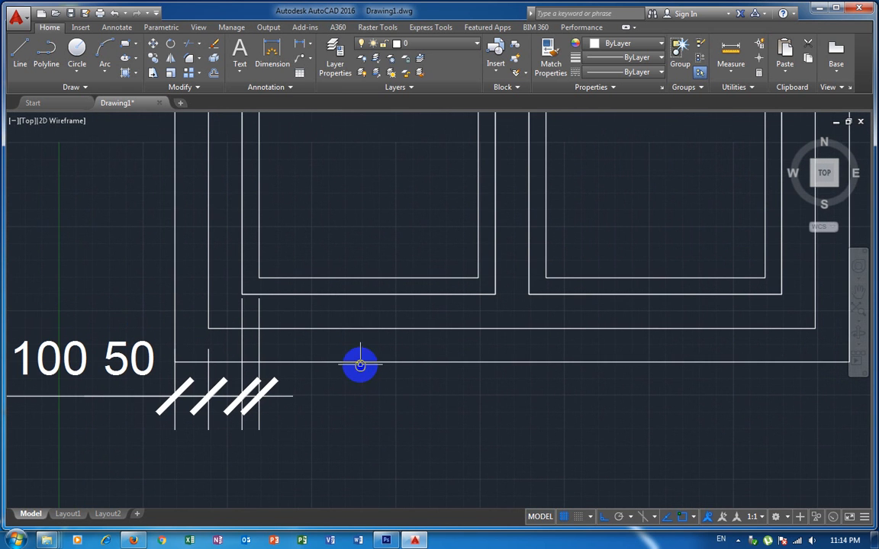
Step: Dimension the outer width of the lower-left panel on the same dimension line below the frame
key(Return)
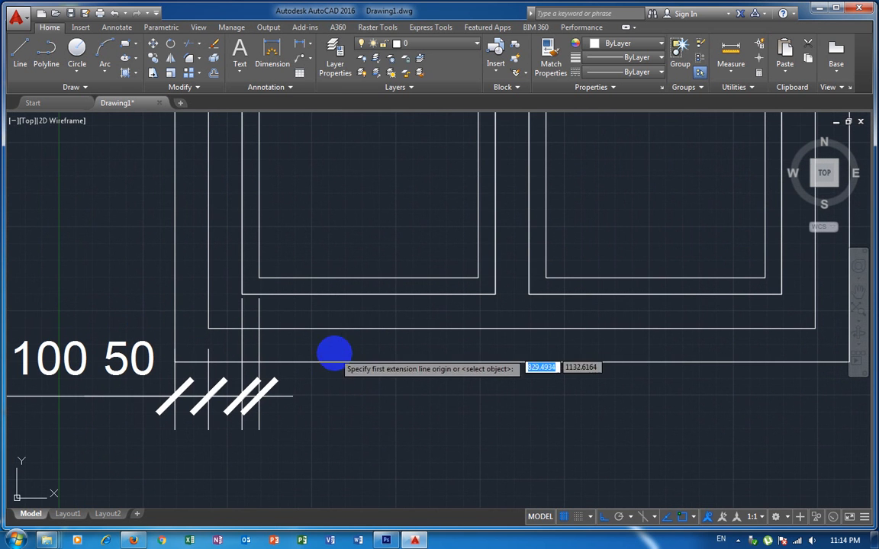
click(208, 329)
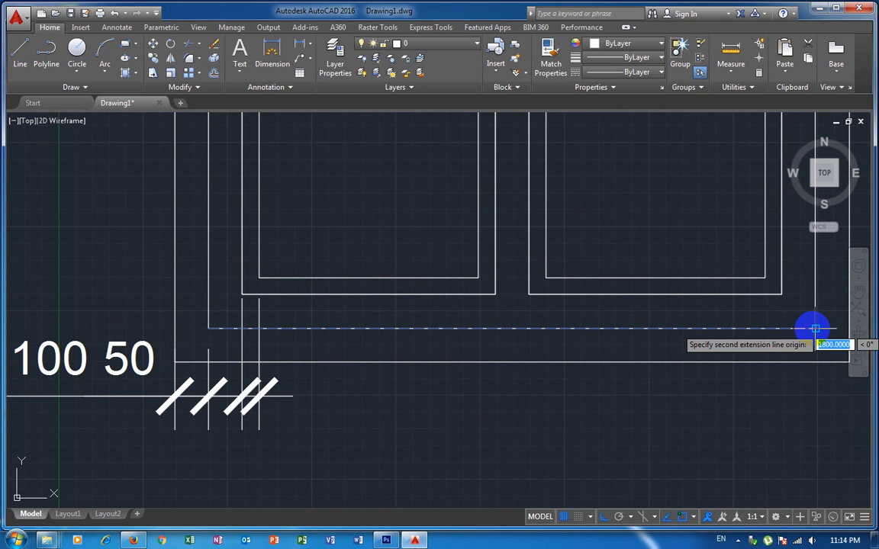
key(Return)
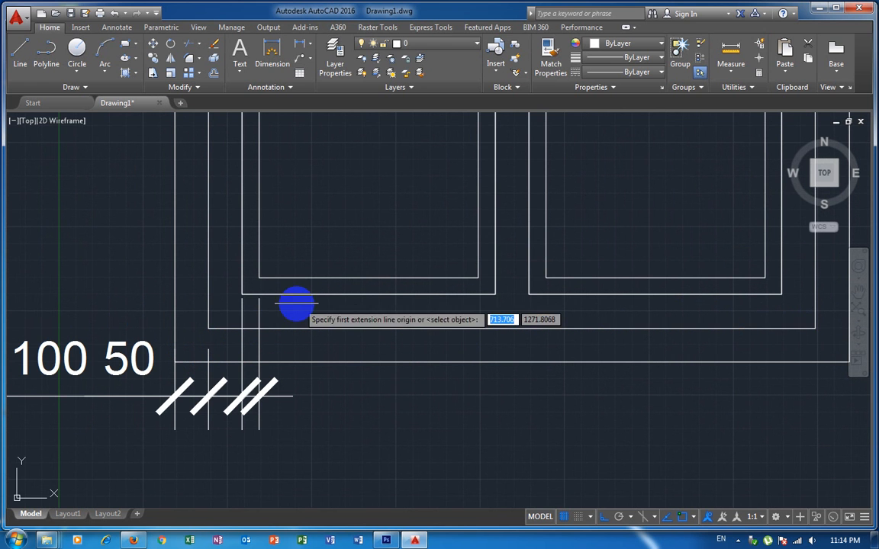
click(242, 295)
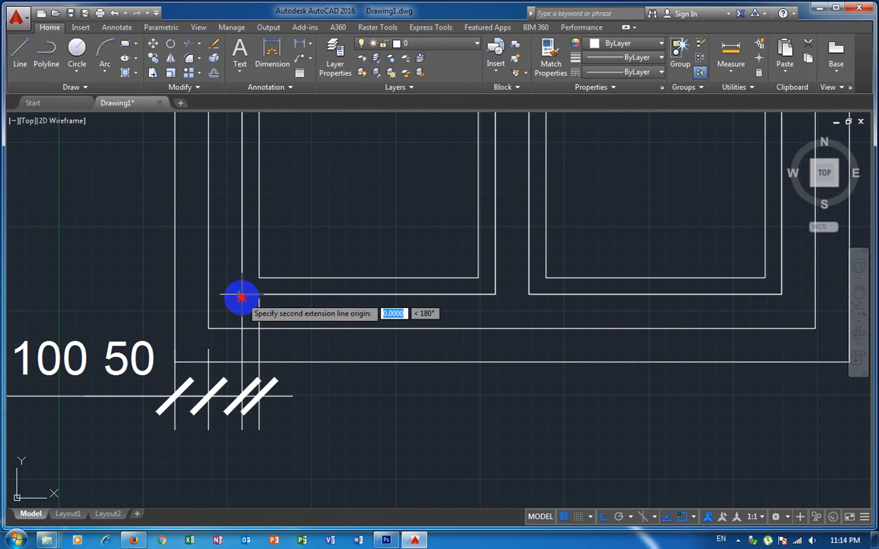
click(495, 294)
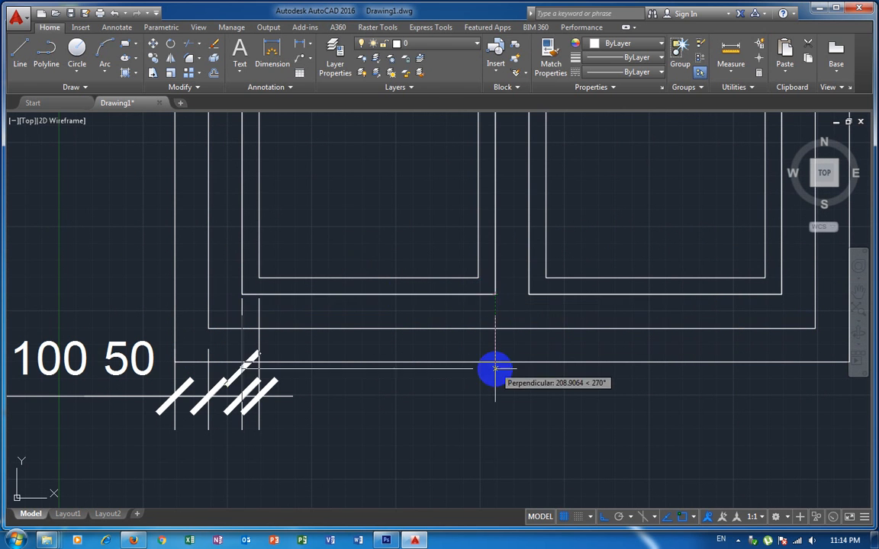
click(248, 395)
scroll(524, 423, down, 2)
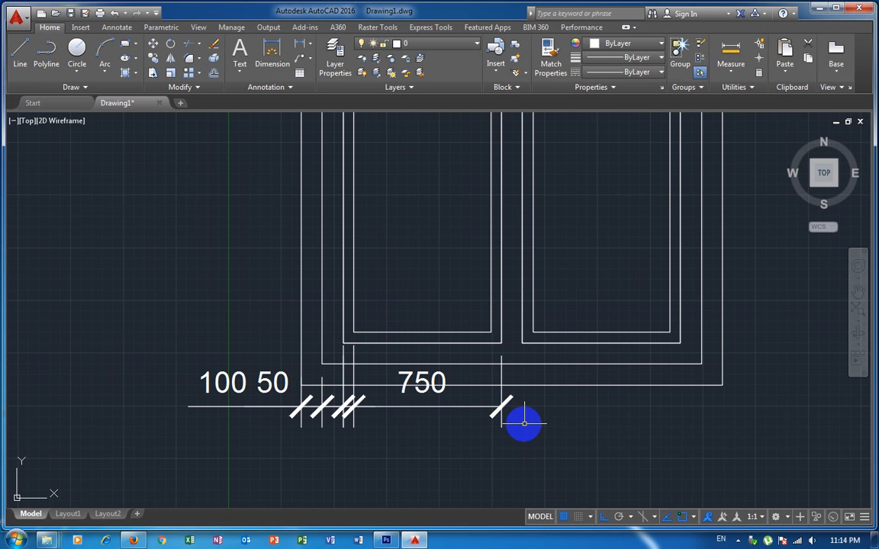
Step: Move the panel-width, inset and frame-gap dimension lines farther below the frame, aligned on one common line
click(563, 416)
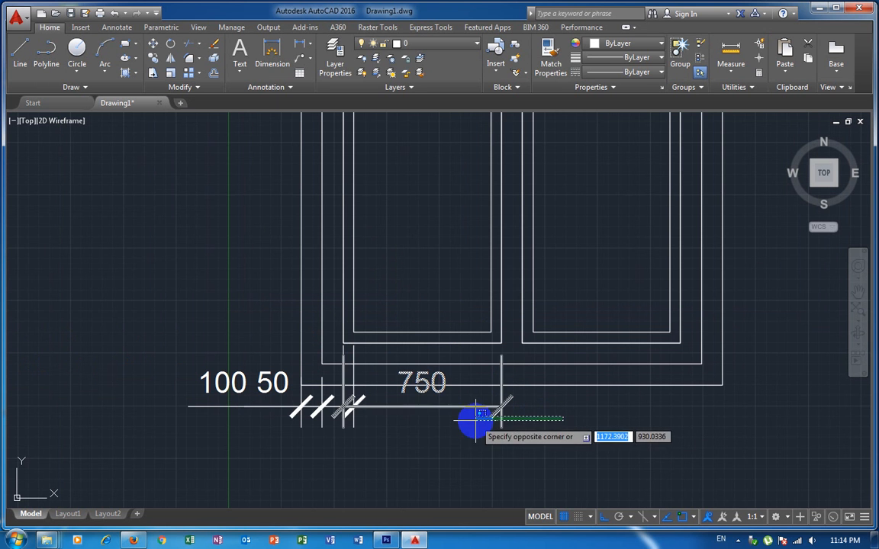
click(480, 410)
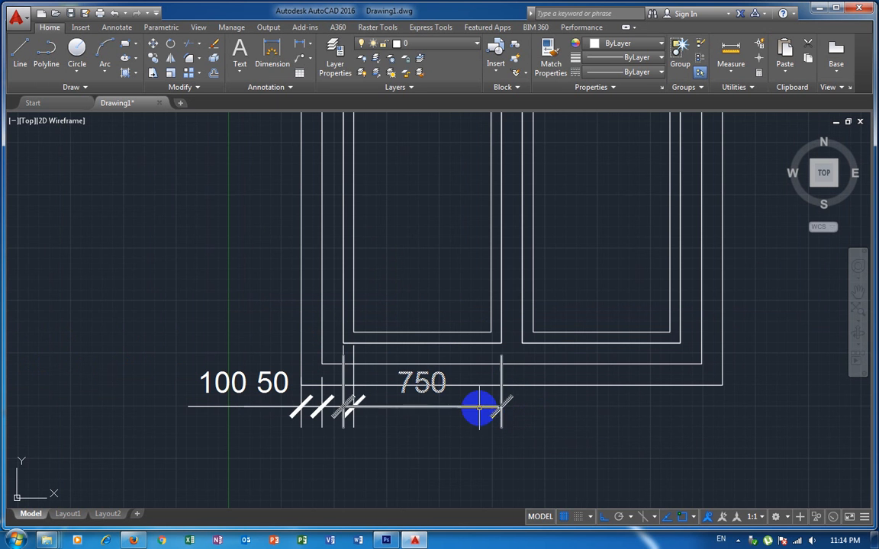
click(497, 449)
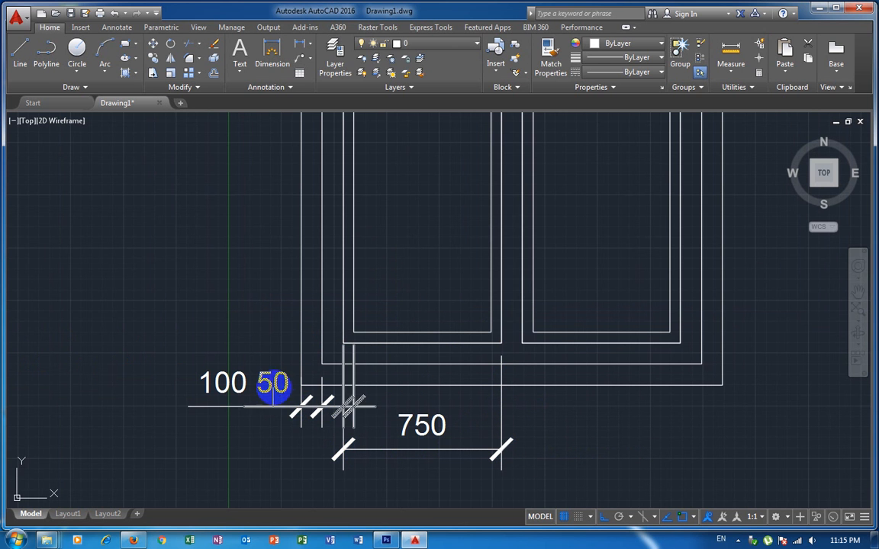
click(353, 407)
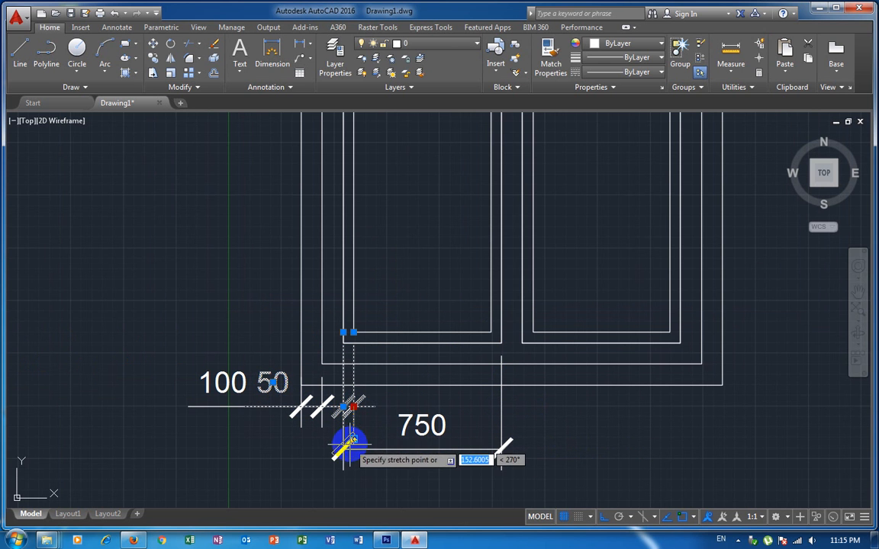
click(349, 449)
key(Escape)
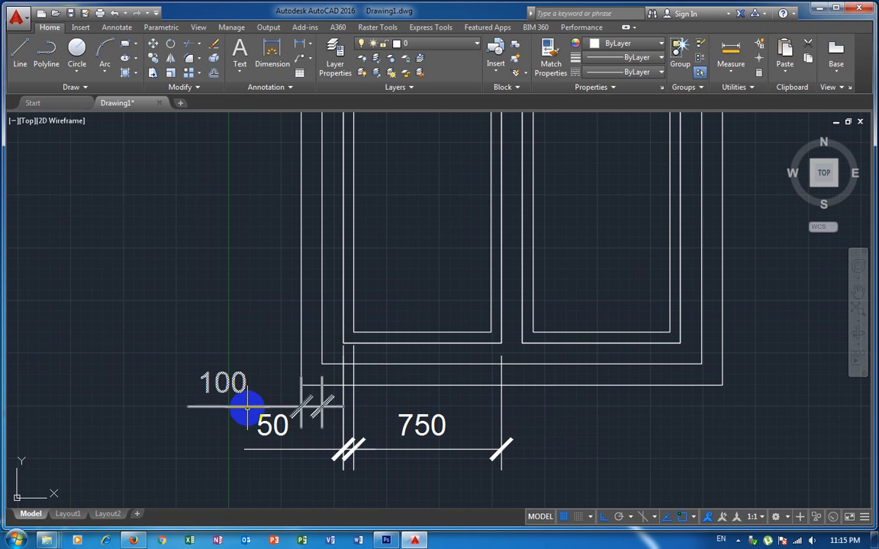
click(247, 406)
click(321, 406)
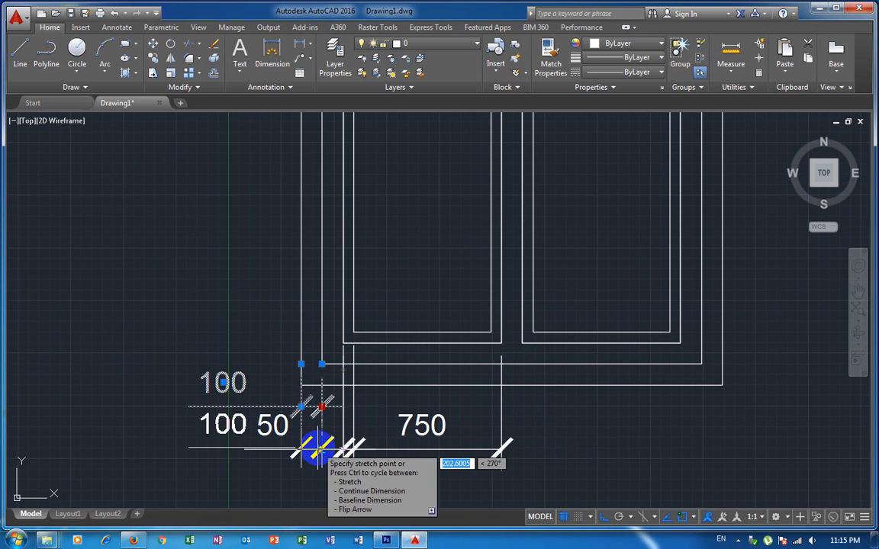
click(319, 450)
key(Escape)
Step: Dimension the gap between the two lower panels, in line with the lowered dimensions
mouse_move(583, 429)
middle_down()
mouse_move(471, 367)
mouse_move(407, 366)
middle_up()
key(Return)
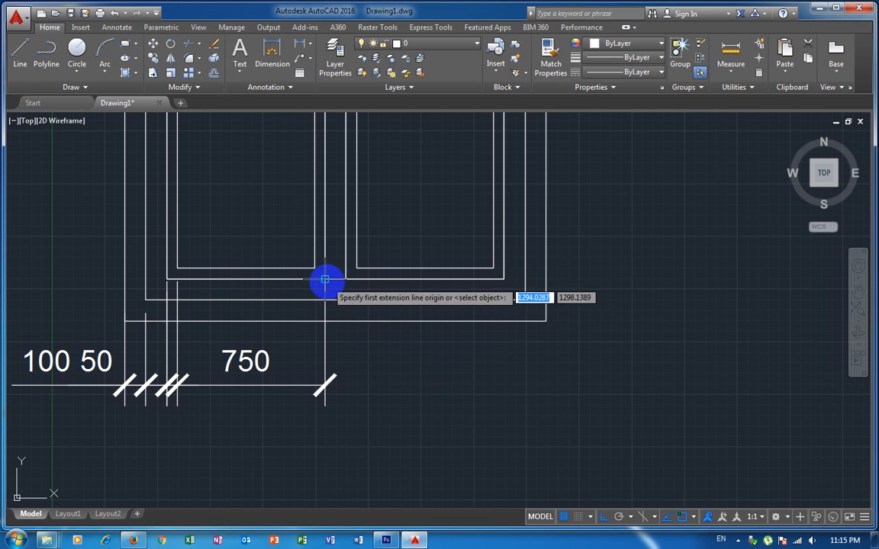
click(325, 279)
click(345, 279)
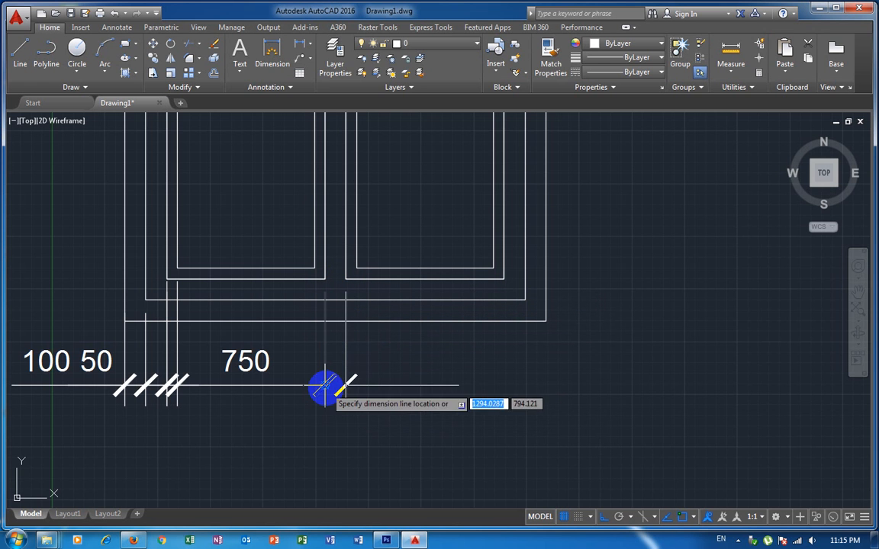
click(326, 386)
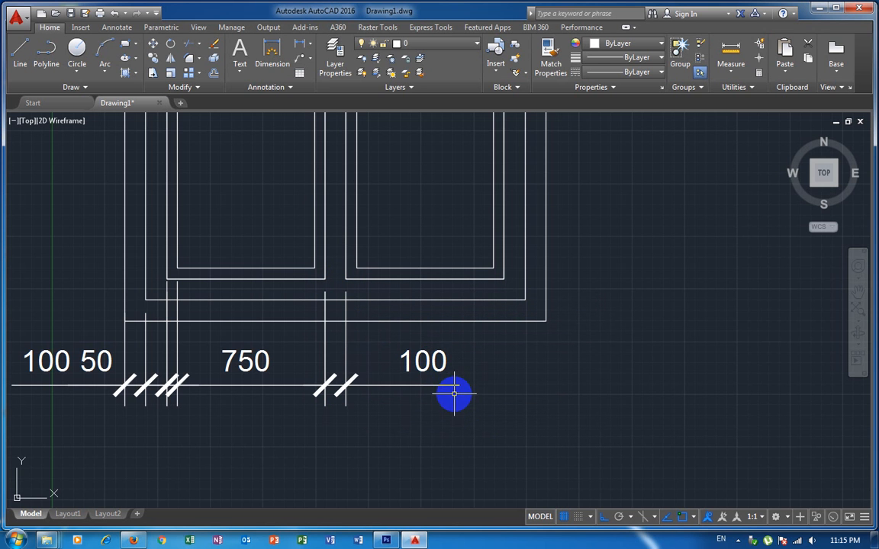
Step: Dimension the outer width of the lower-right panel on the same line as the panel-gap dimension
middle_drag(507, 433, 542, 406)
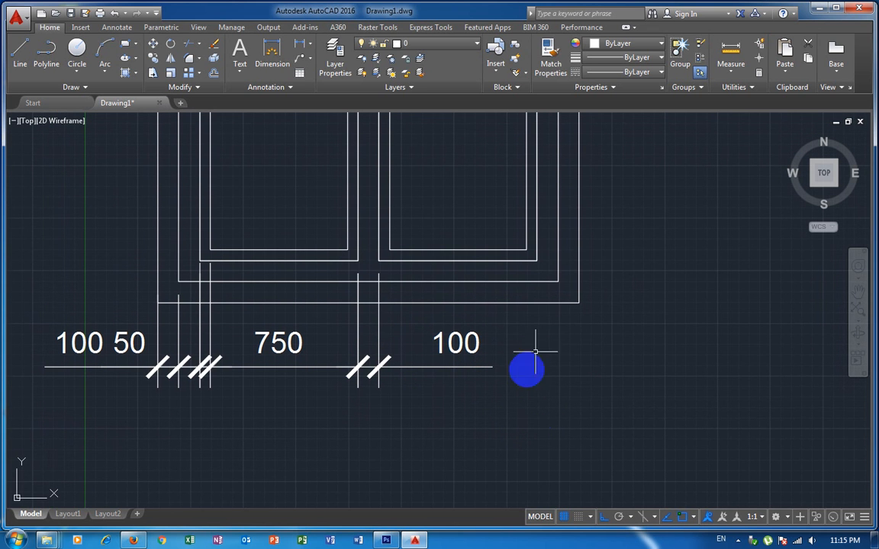
key(Return)
click(378, 261)
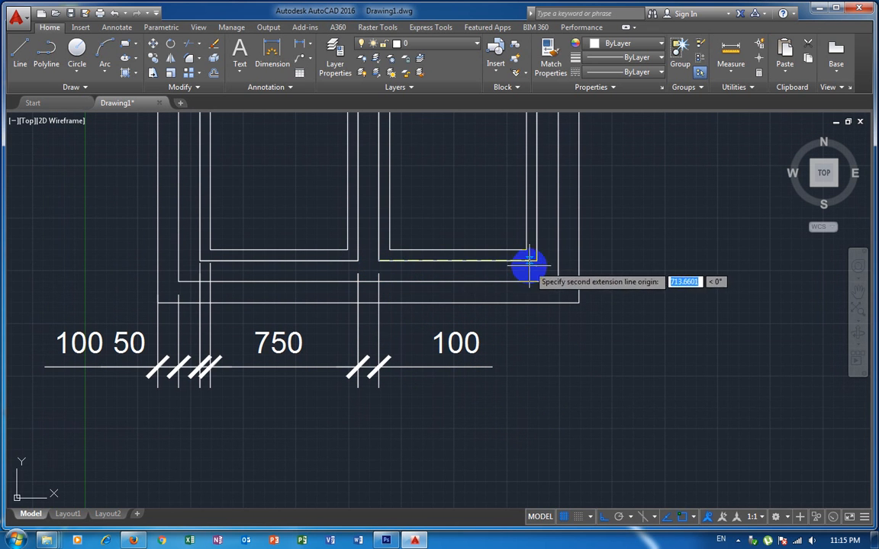
click(536, 261)
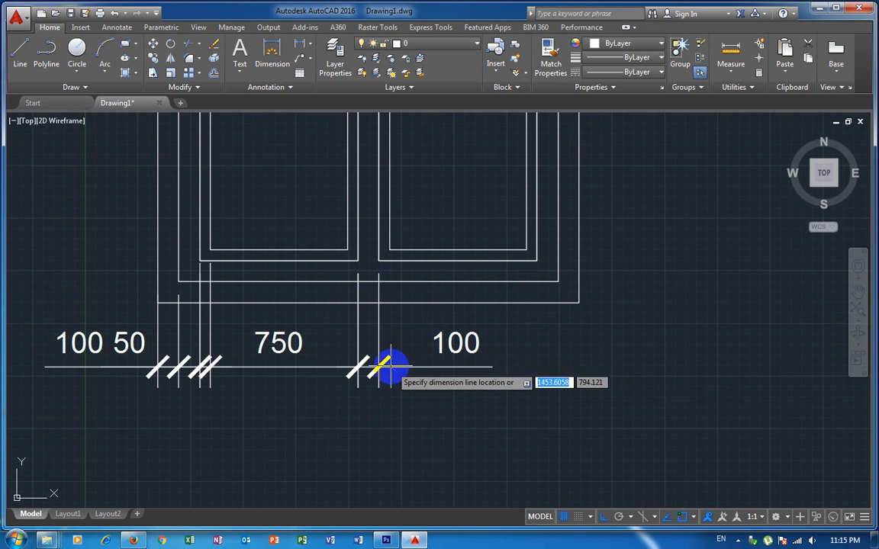
click(378, 368)
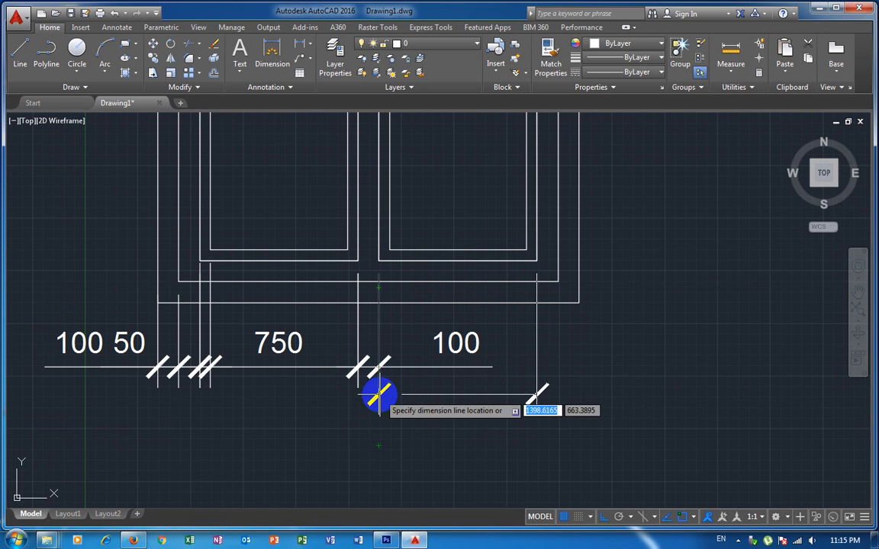
click(378, 367)
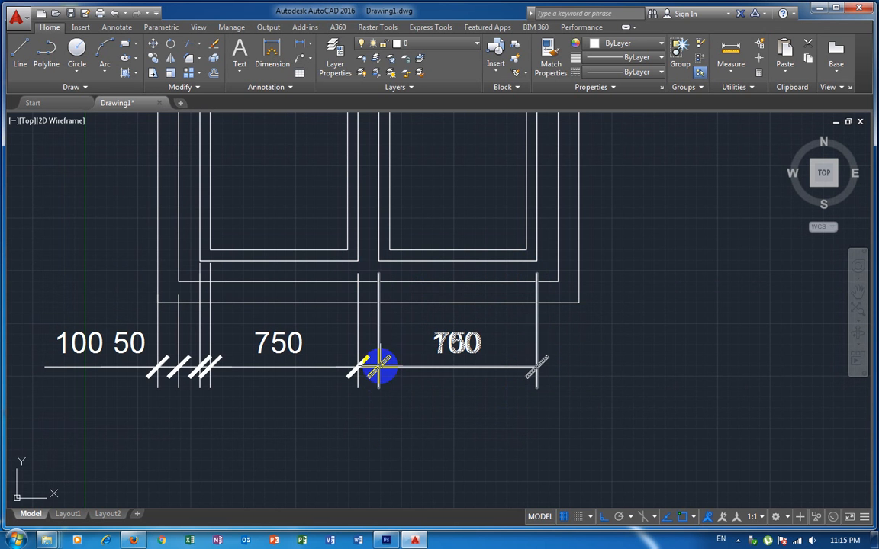
Step: Move the texts of the panel-gap dimension and the lower-left panel's inset dimension to the middle of their dimension lines
click(456, 343)
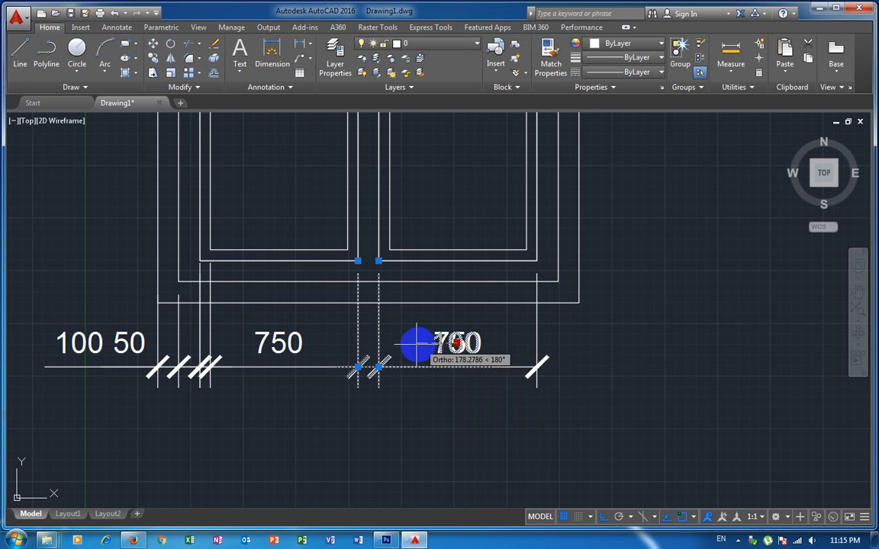
click(368, 366)
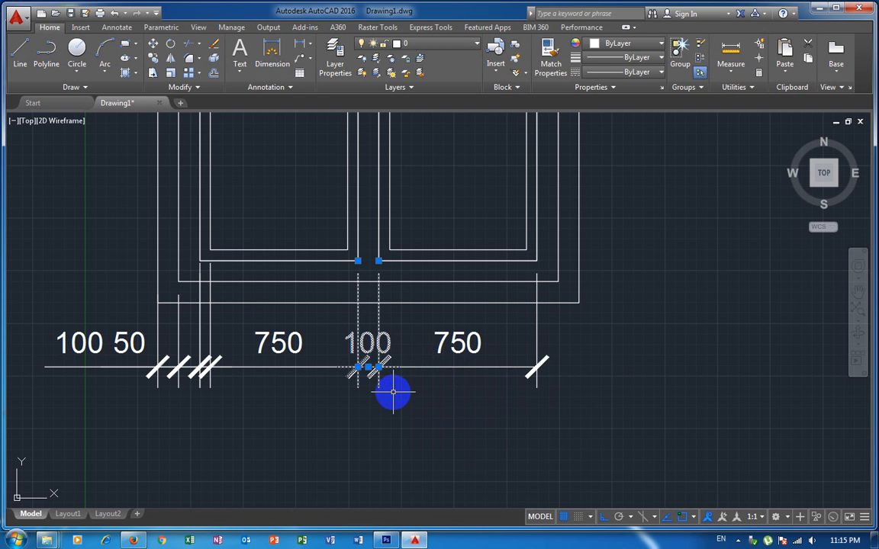
click(130, 343)
scroll(200, 366, up, 10)
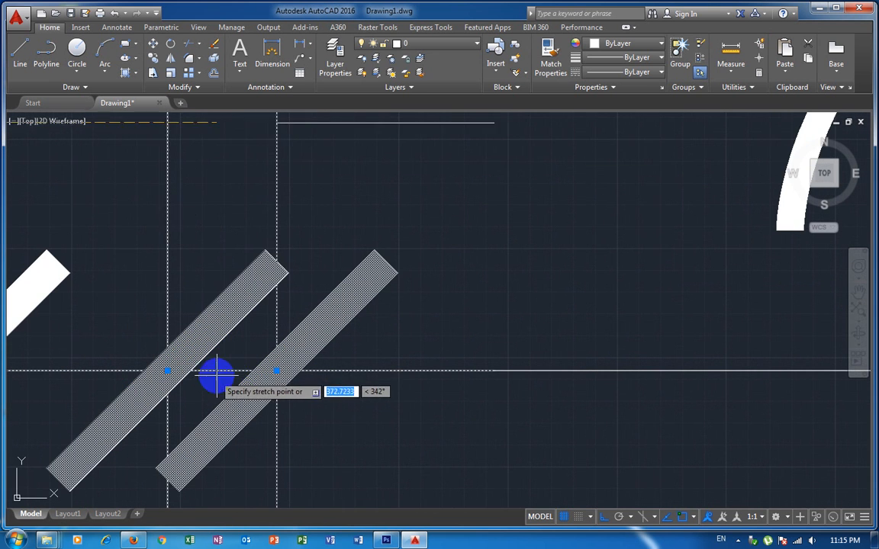
click(221, 371)
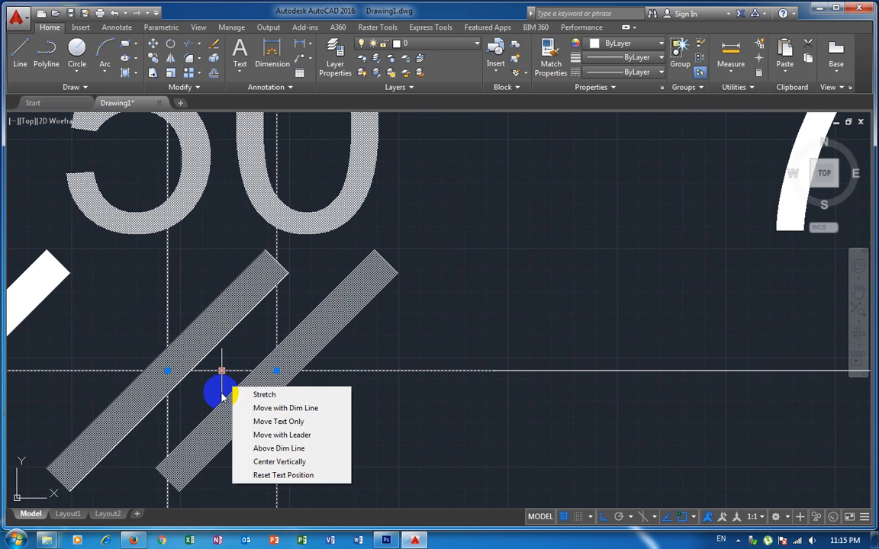
scroll(273, 350, down, 6)
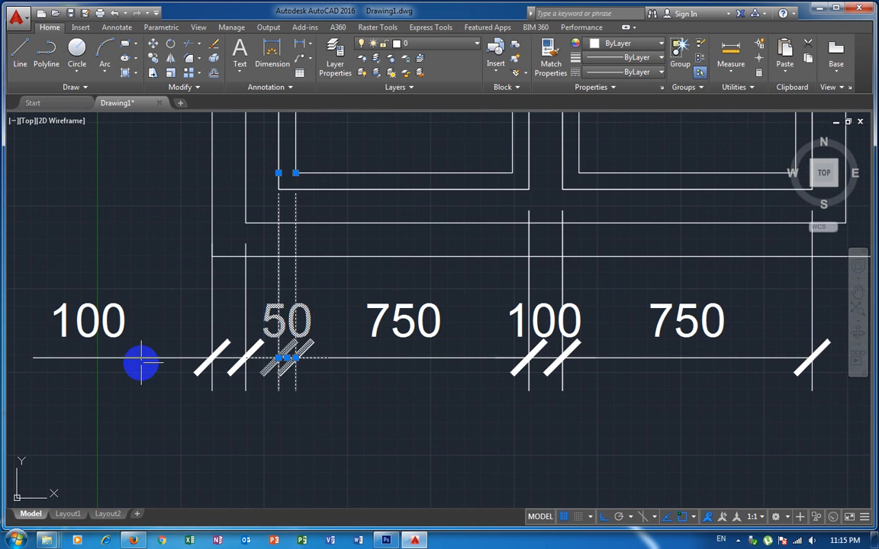
Step: Center the text of the left frame-gap dimension between its extension lines, on its dimension line
click(141, 363)
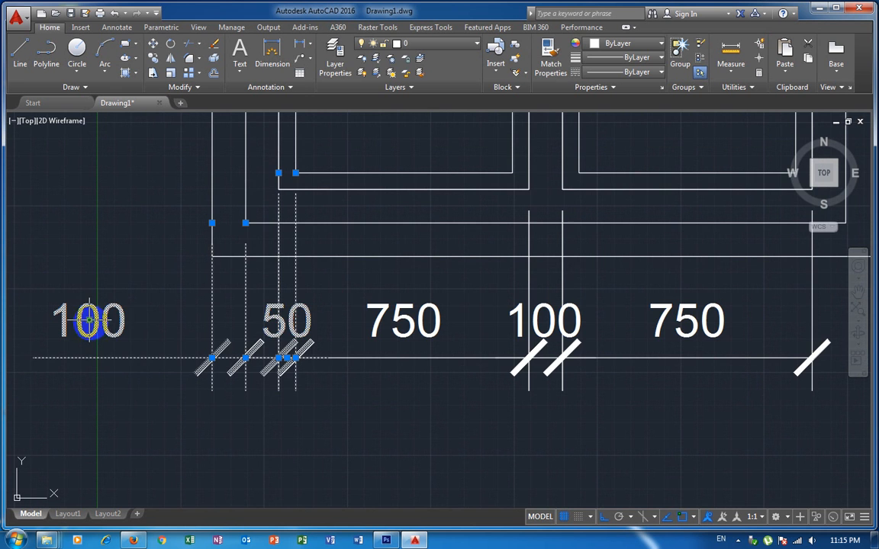
click(89, 320)
scroll(246, 339, up, 5)
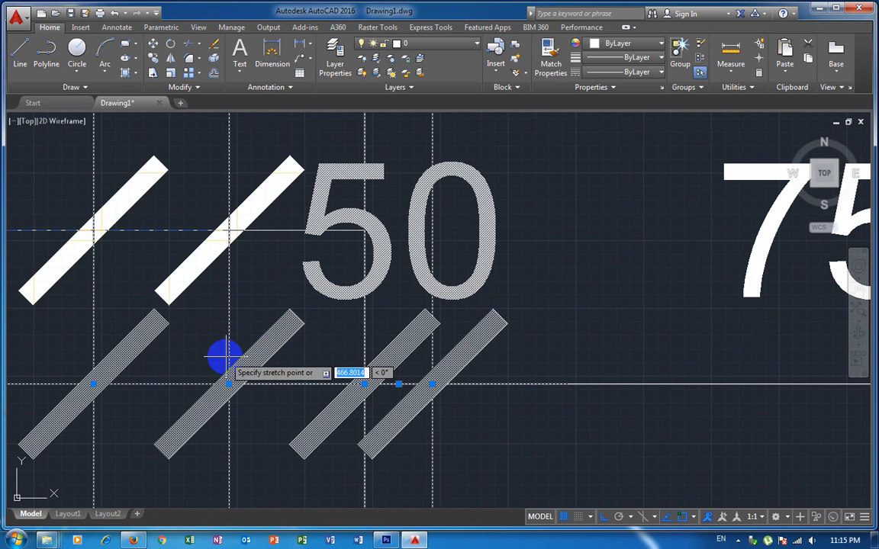
click(159, 386)
scroll(382, 413, down, 2)
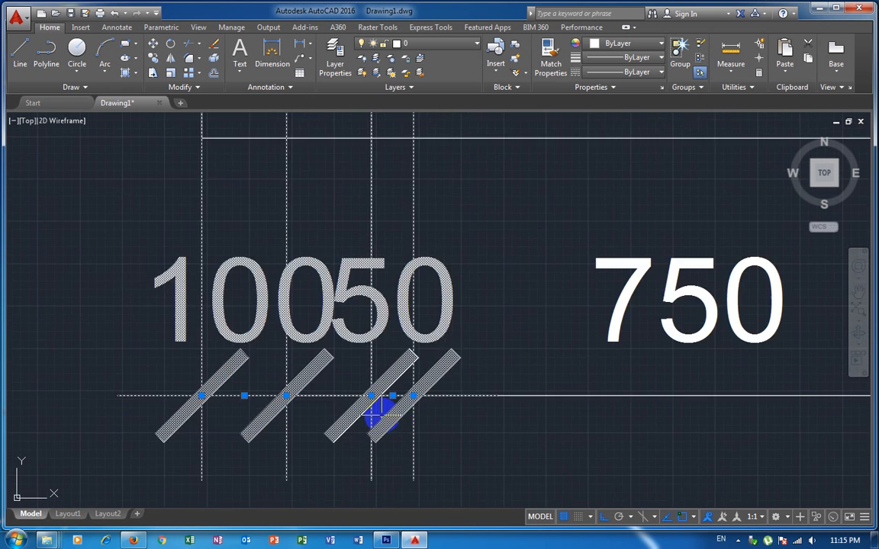
Step: Modify the ISO-25 dimension style to a text height of 0.5 and an arrow size of 0.2
scroll(418, 420, down, 4)
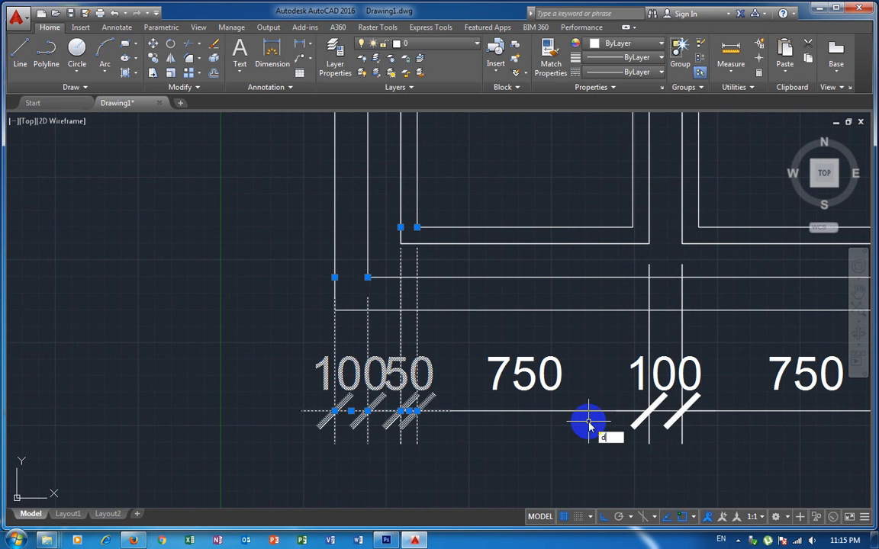
key(Return)
click(565, 246)
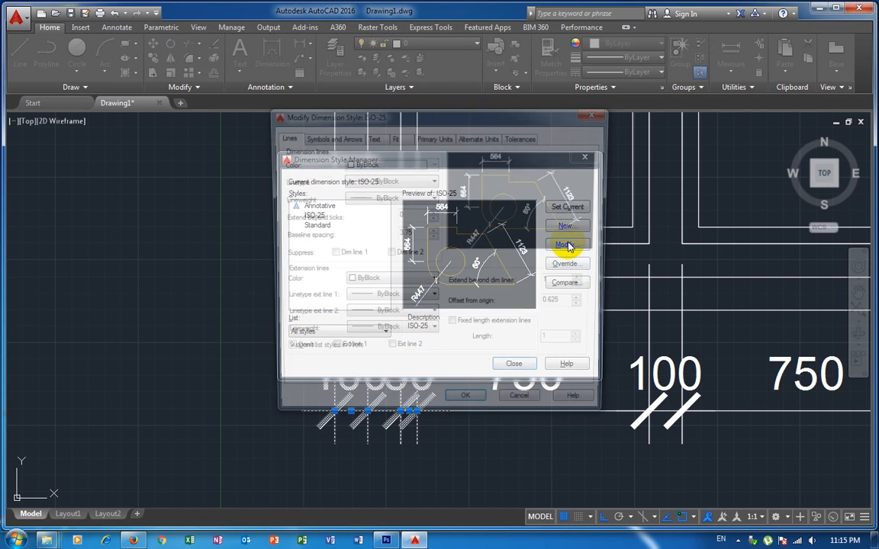
click(371, 137)
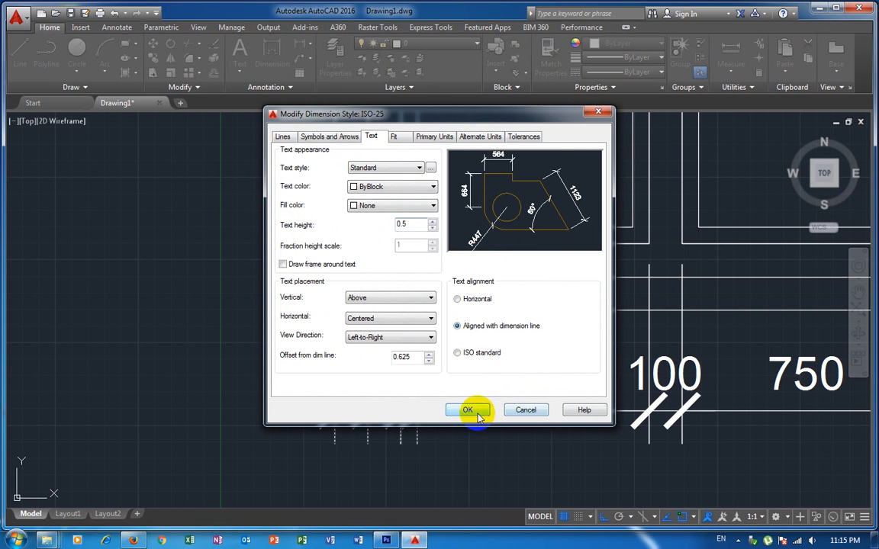
click(330, 137)
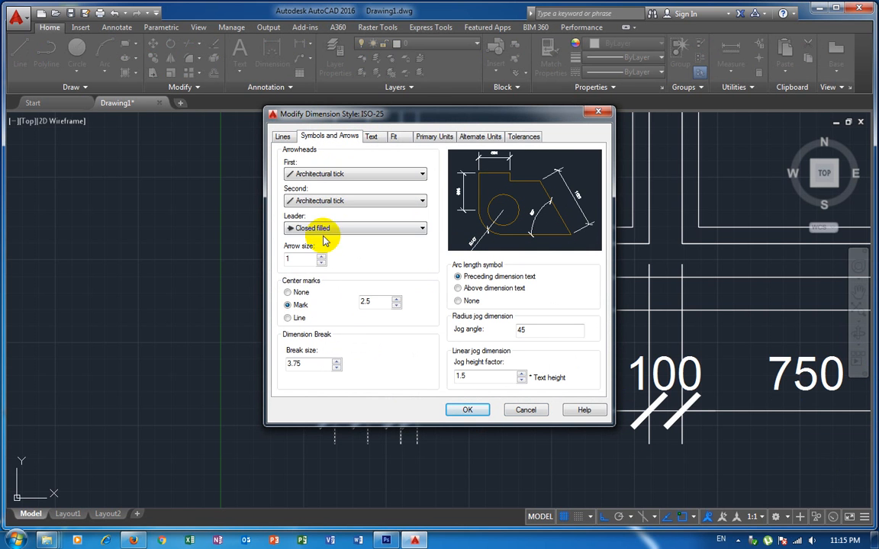
double_click(304, 262)
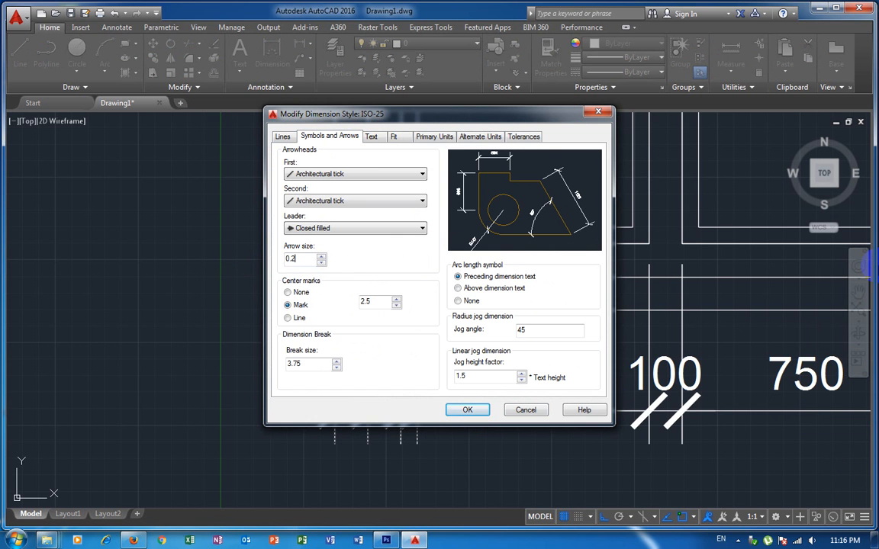
click(468, 412)
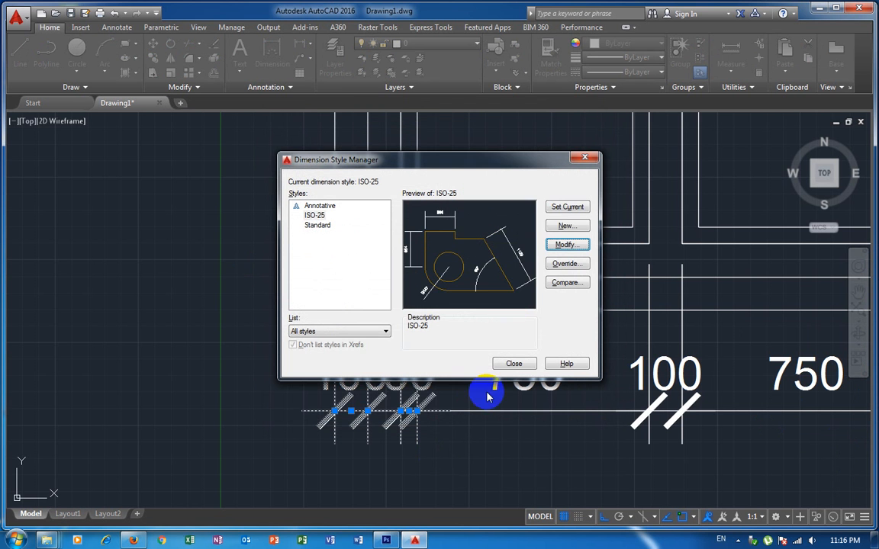
click(516, 364)
middle_drag(584, 408, 426, 418)
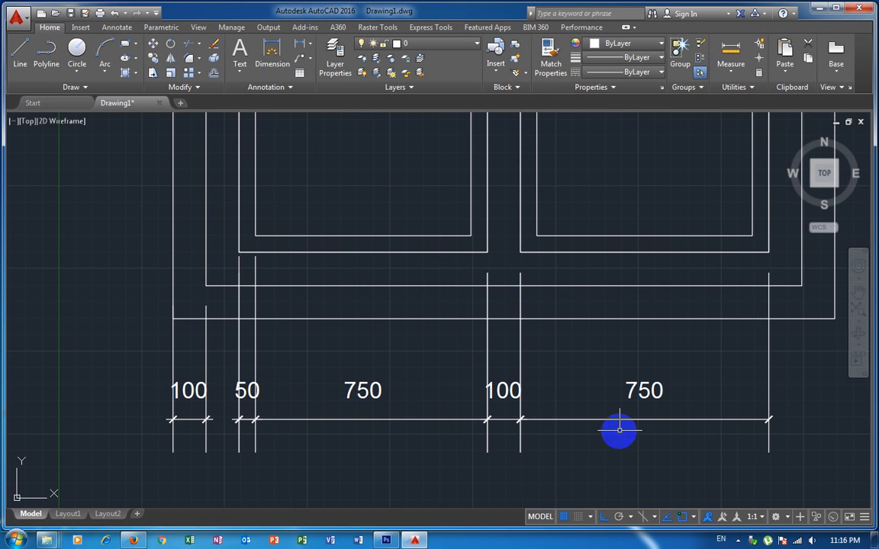
middle_drag(618, 428, 374, 414)
text(d)
key(Return)
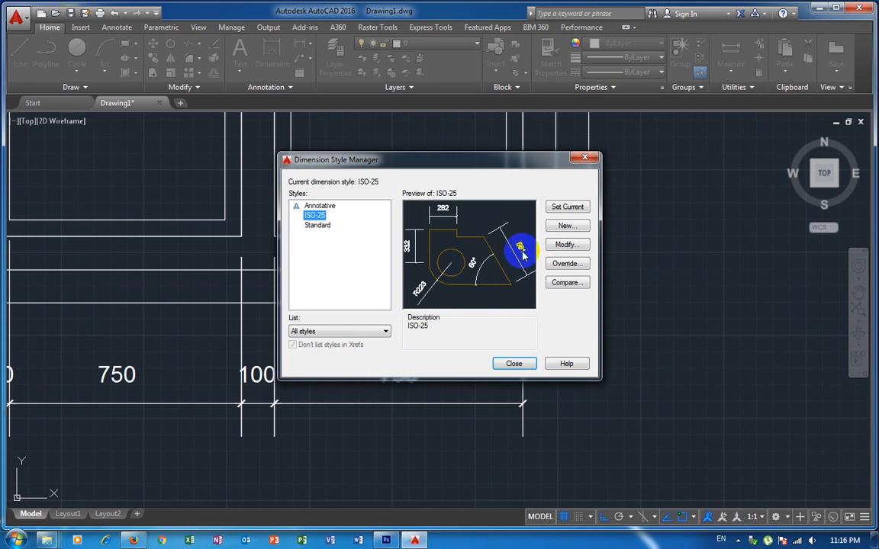
click(517, 363)
Step: Dimension the gap between the lower-right panel and the inner frame on the common line, and center its text between the extension lines
text(d)
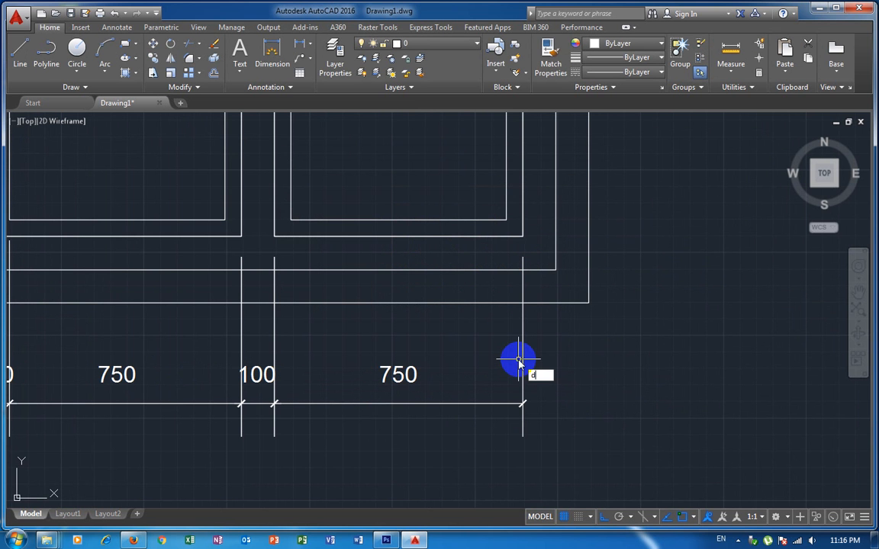
text(li)
key(Return)
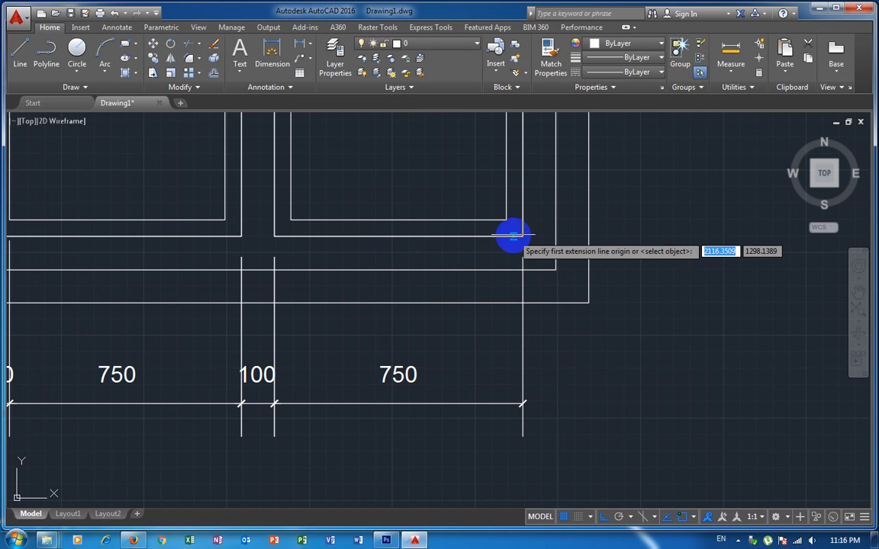
click(522, 235)
click(556, 236)
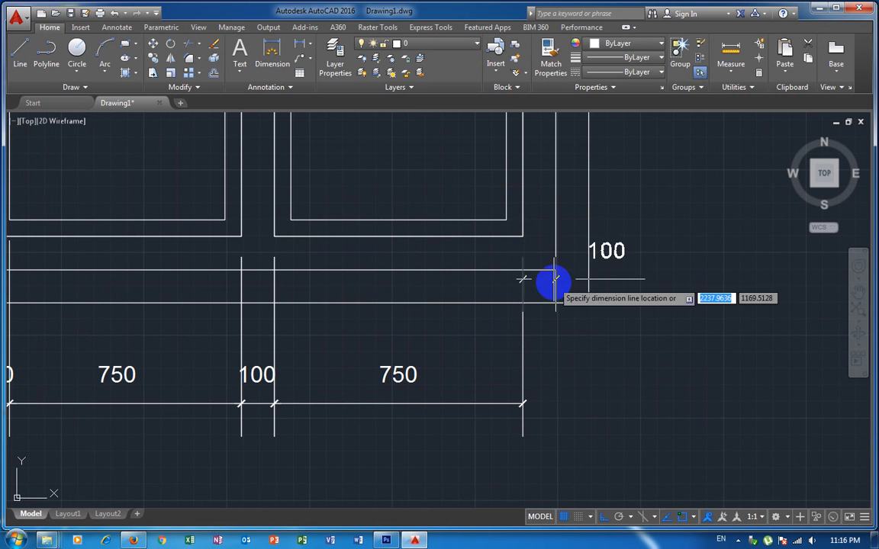
click(521, 403)
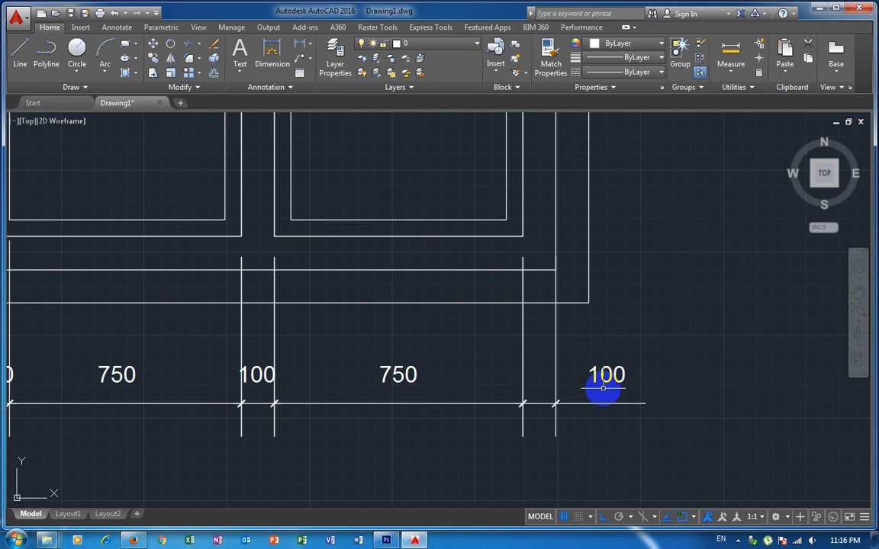
click(593, 379)
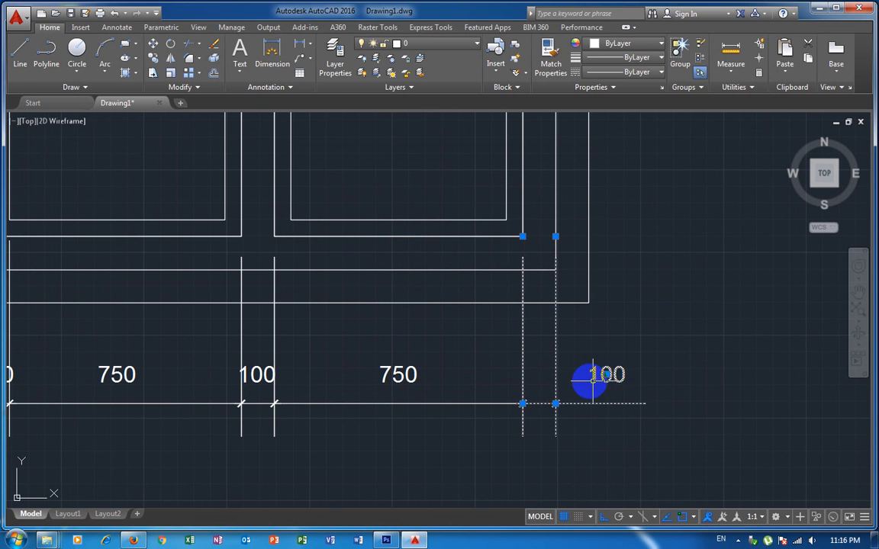
click(537, 403)
scroll(609, 366, down, 1)
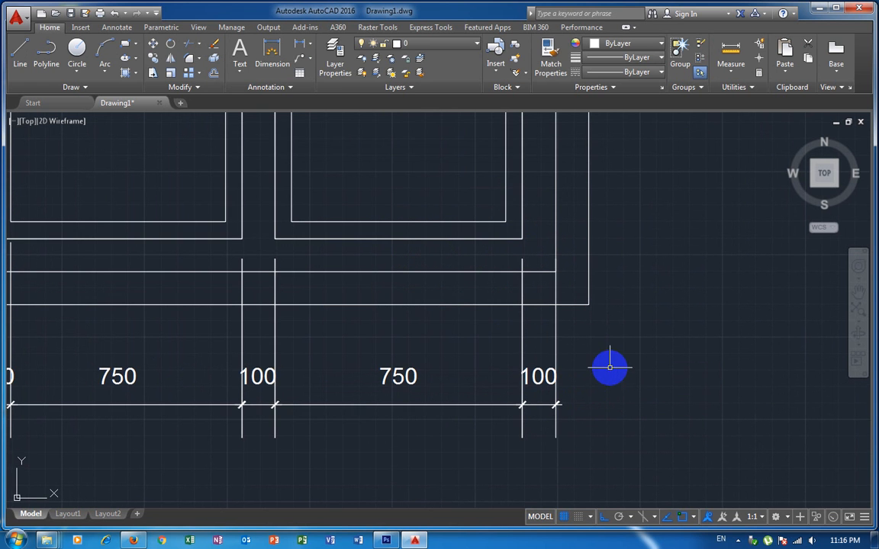
Step: Dimension the gap between the inner and outer frame on the right side, in line with the others, and center its text
key(space)
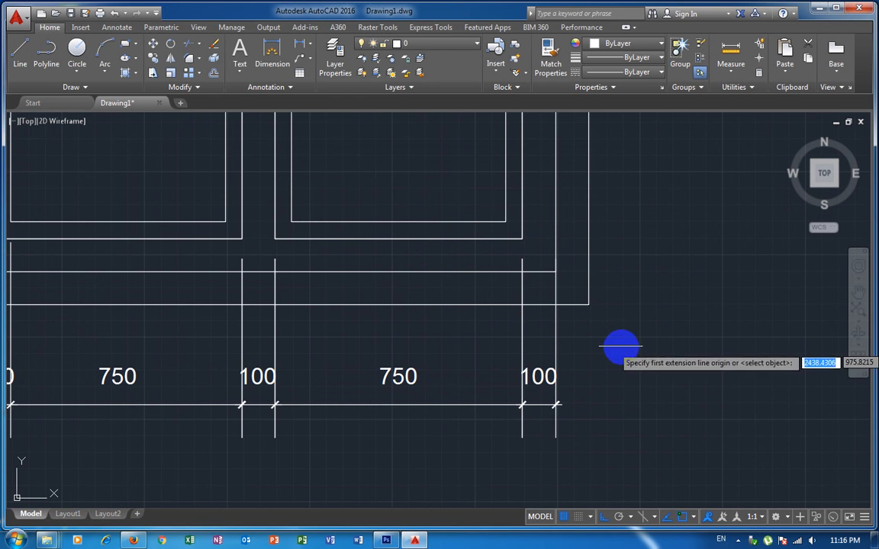
click(555, 271)
click(587, 275)
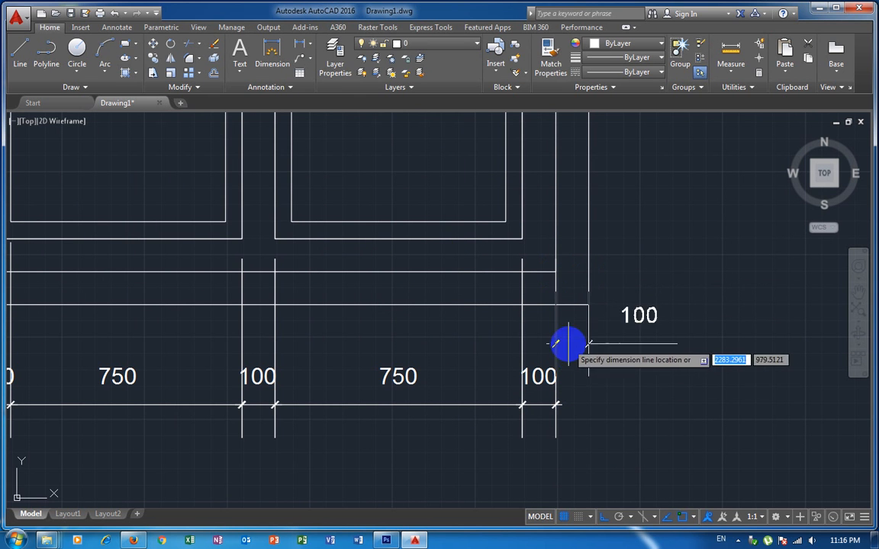
click(554, 405)
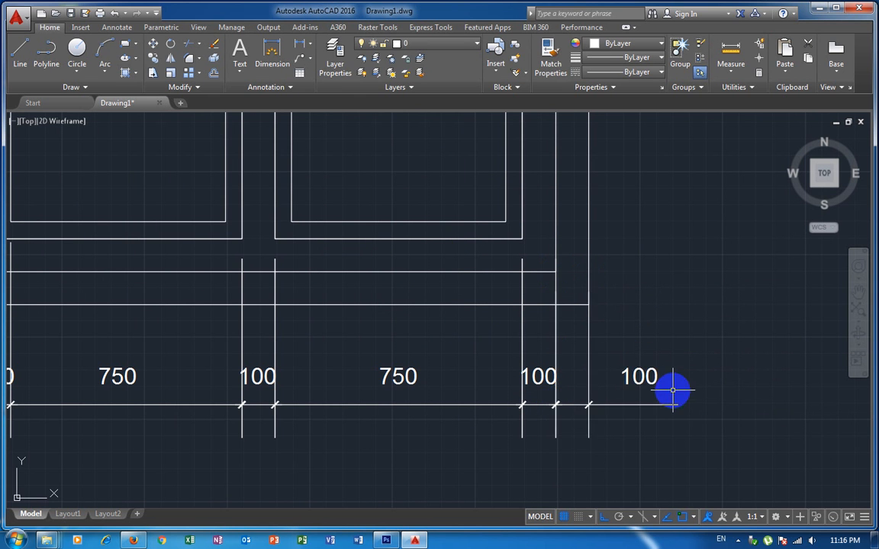
click(628, 374)
click(638, 377)
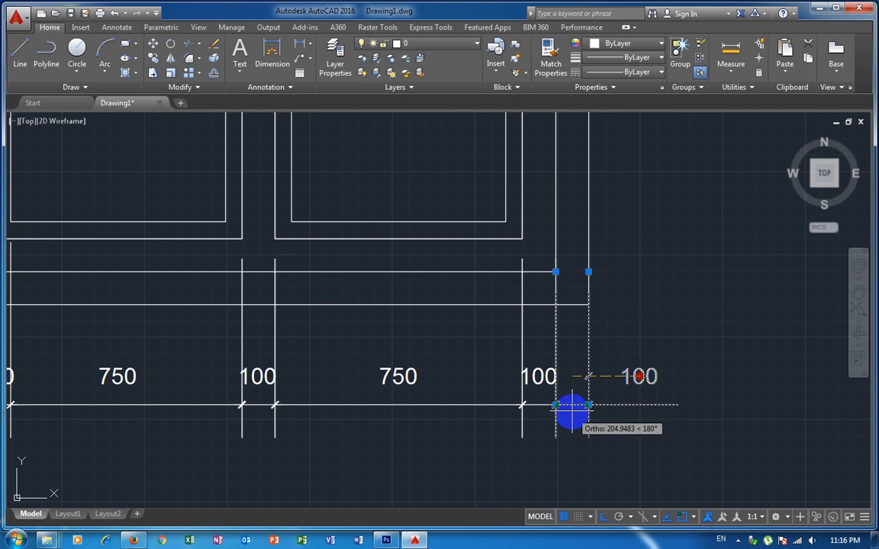
click(571, 406)
key(Escape)
Step: Dimension the overall width of the outer frame on a separate line below the existing row of dimensions
scroll(568, 378, down, 4)
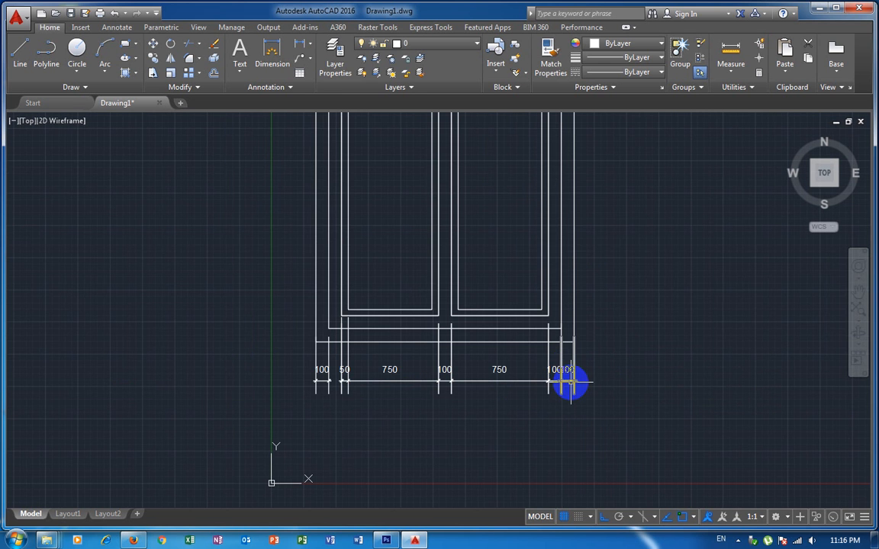
scroll(412, 438, up, 2)
key(Return)
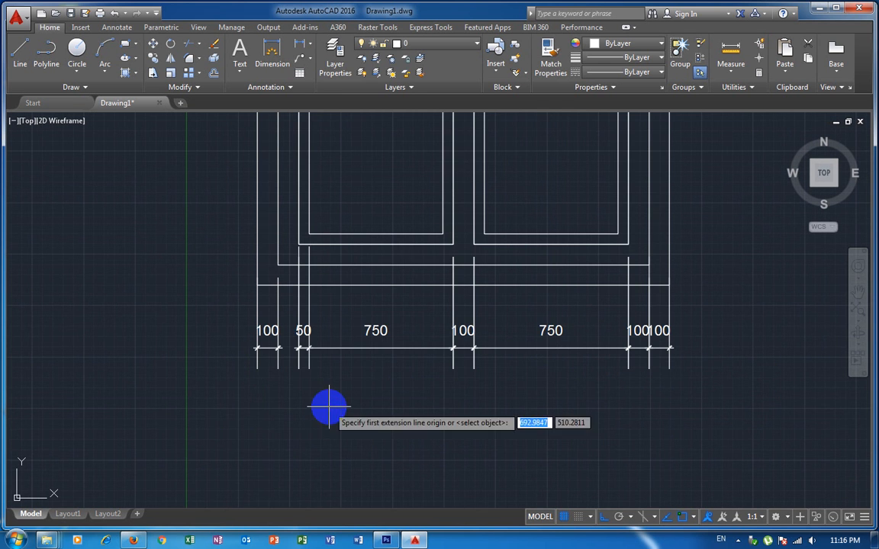
click(257, 285)
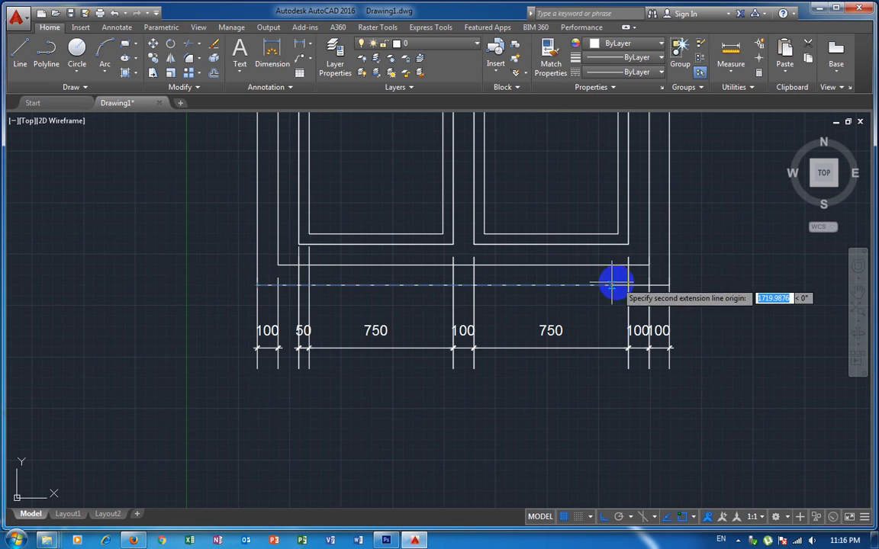
click(668, 285)
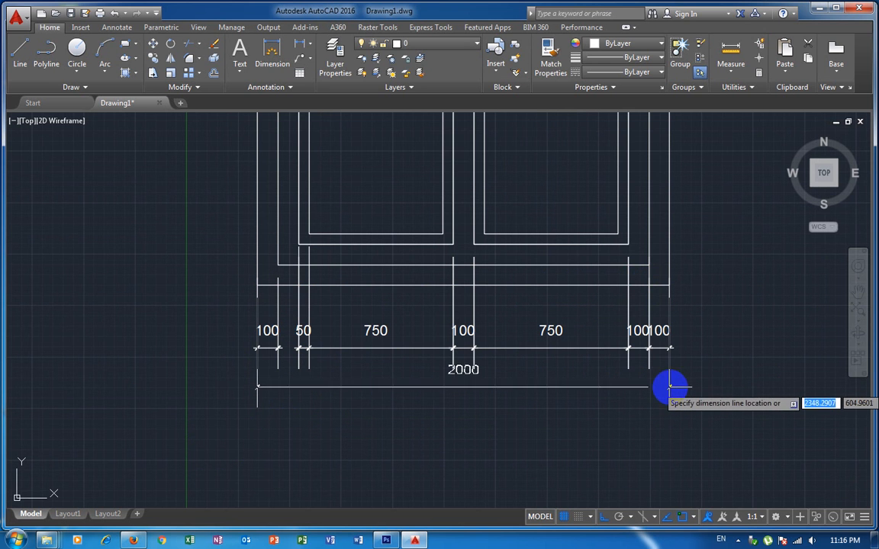
click(670, 400)
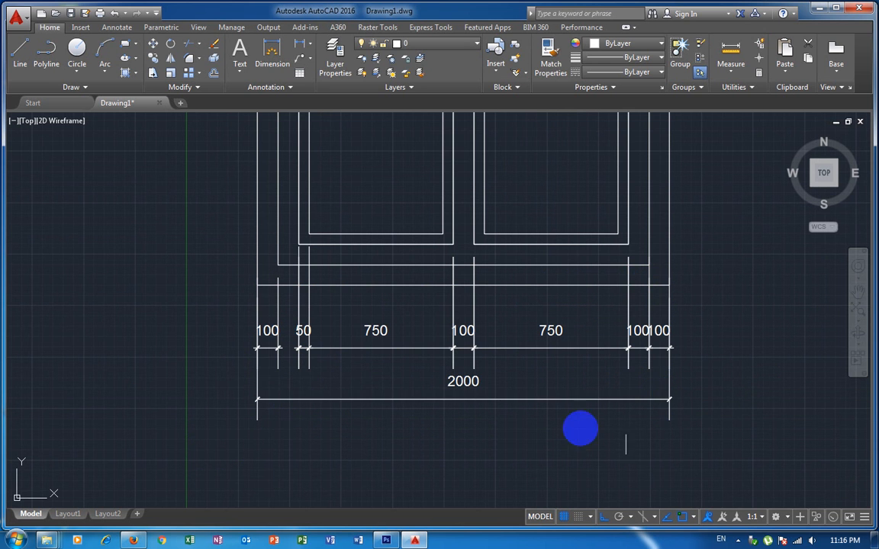
Step: Set the text height of the ISO-25 dimension style to 0.15
scroll(723, 423, up, 2)
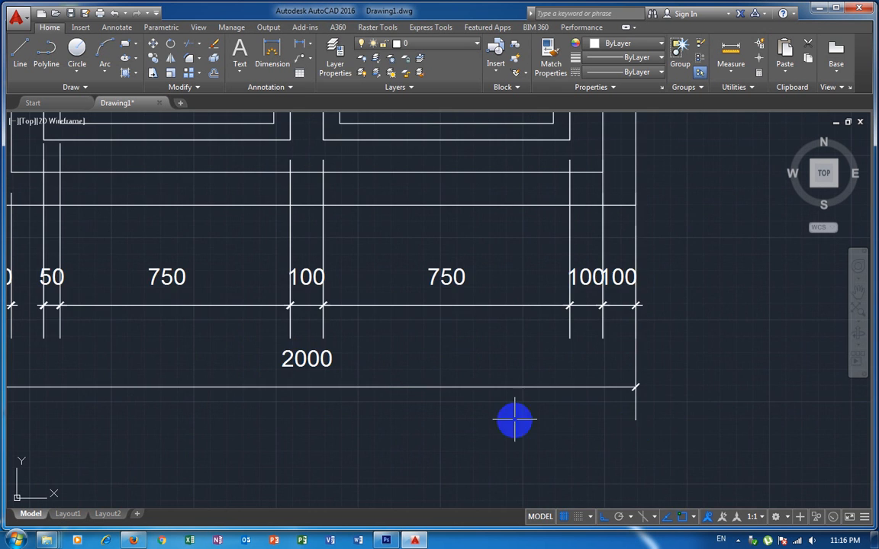
scroll(467, 419, down, 4)
key(Return)
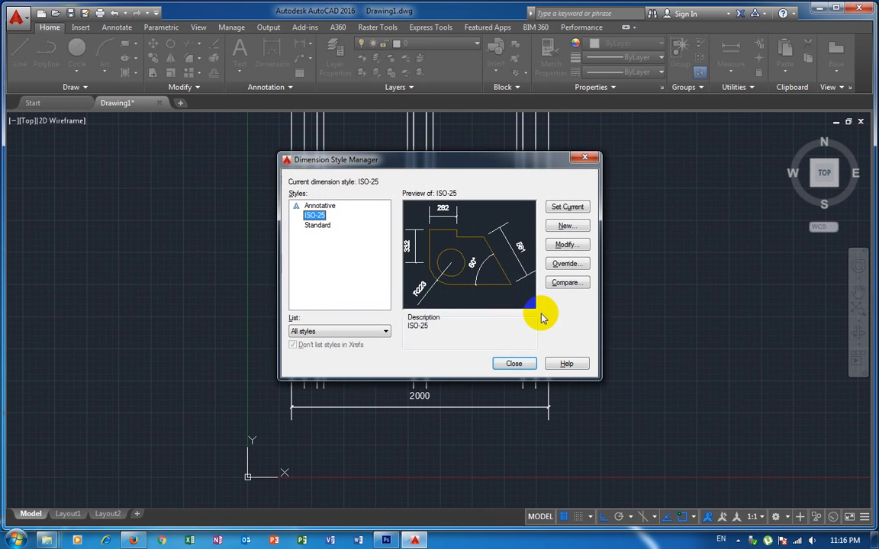
click(576, 251)
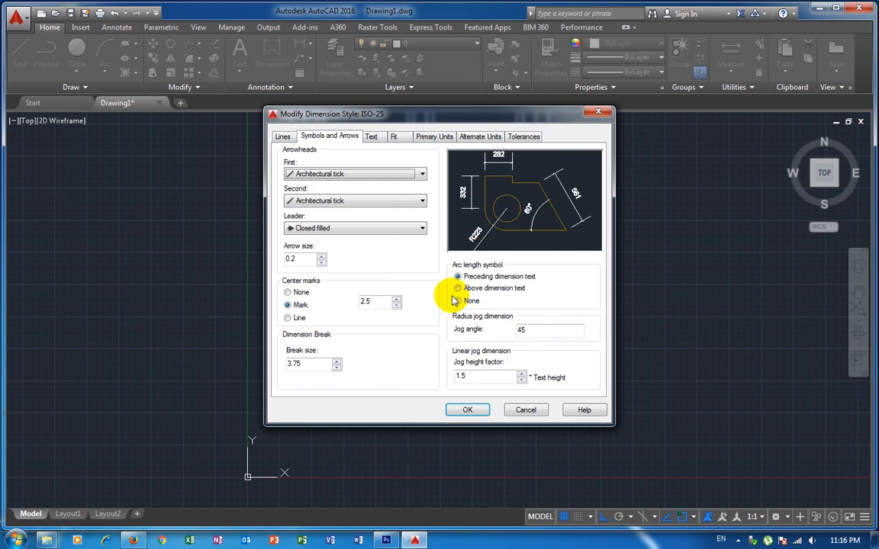
click(400, 138)
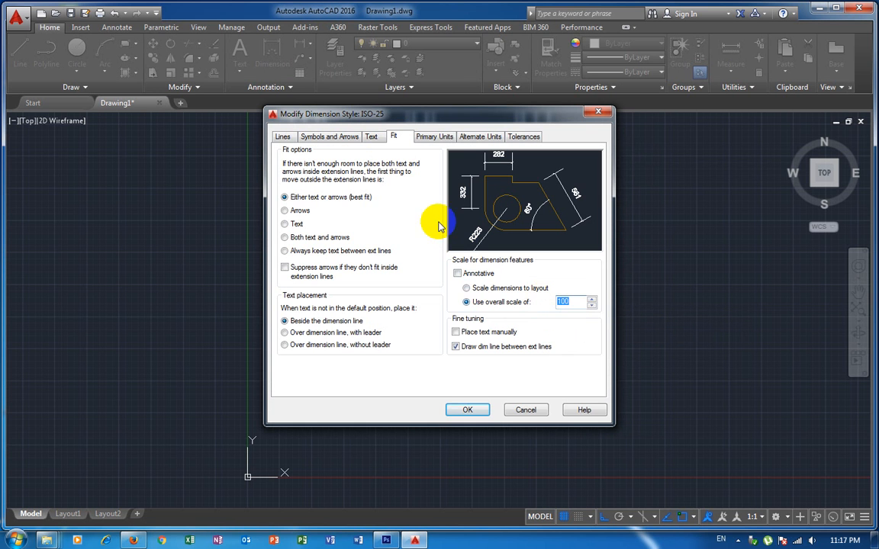
click(372, 138)
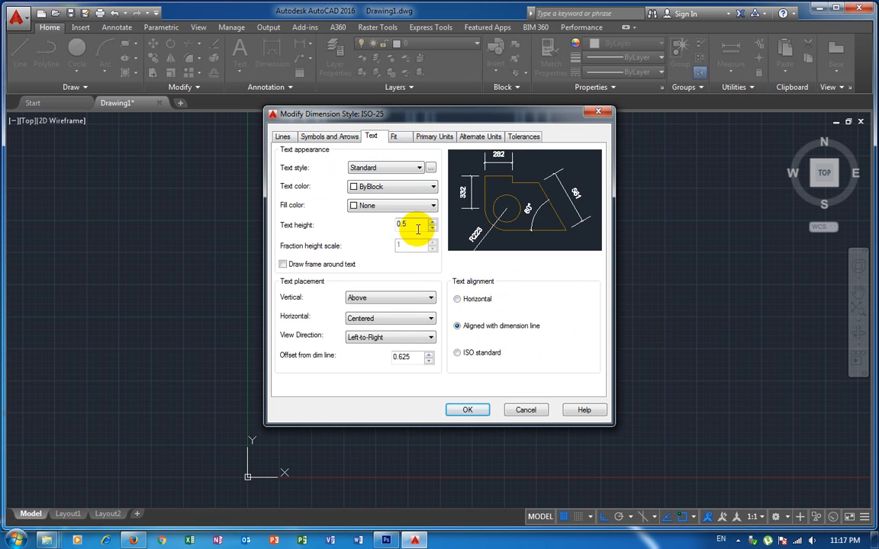
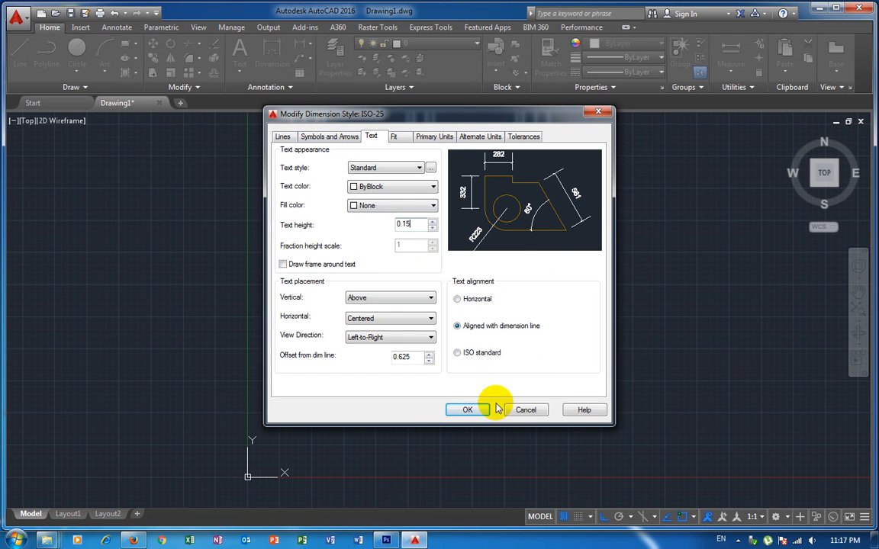
Step: Apply a text height of 0.15 to the ISO-25 dimension style and close the style manager
click(467, 410)
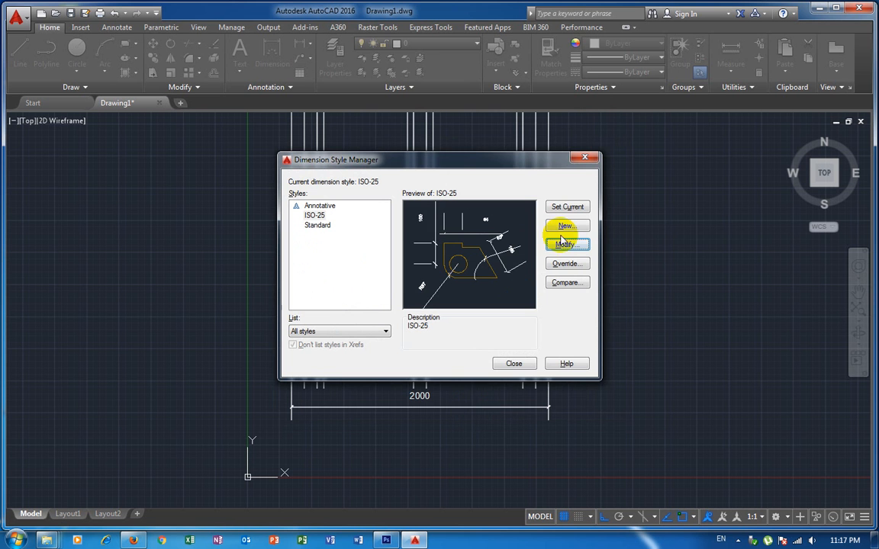
drag(489, 169, 699, 115)
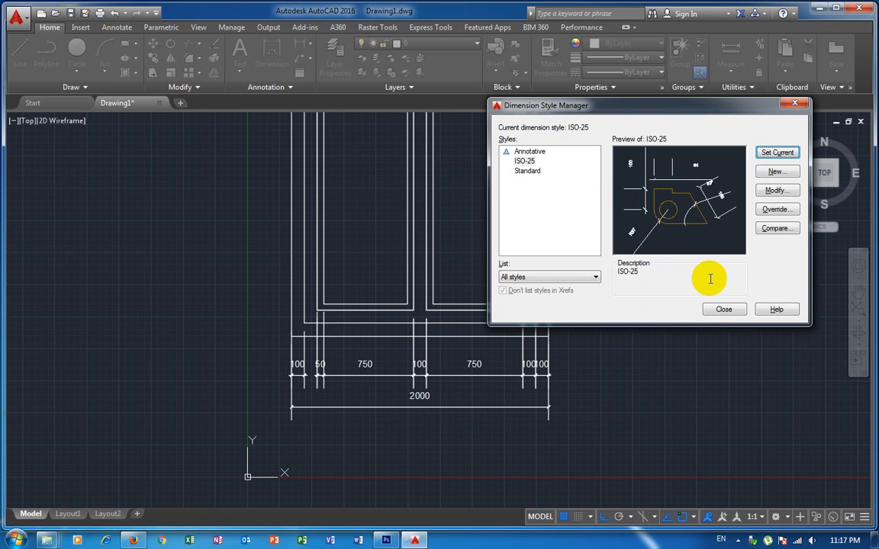
click(722, 309)
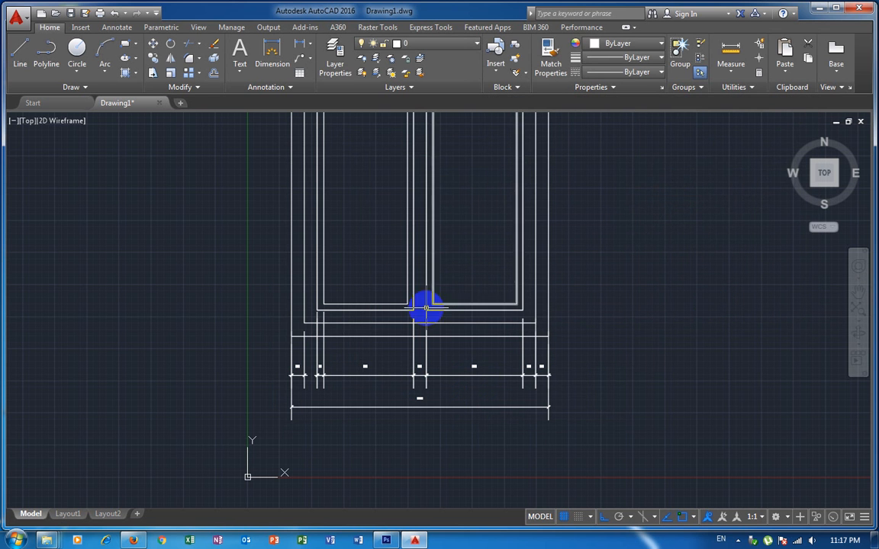
scroll(416, 373, up, 8)
scroll(529, 382, down, 2)
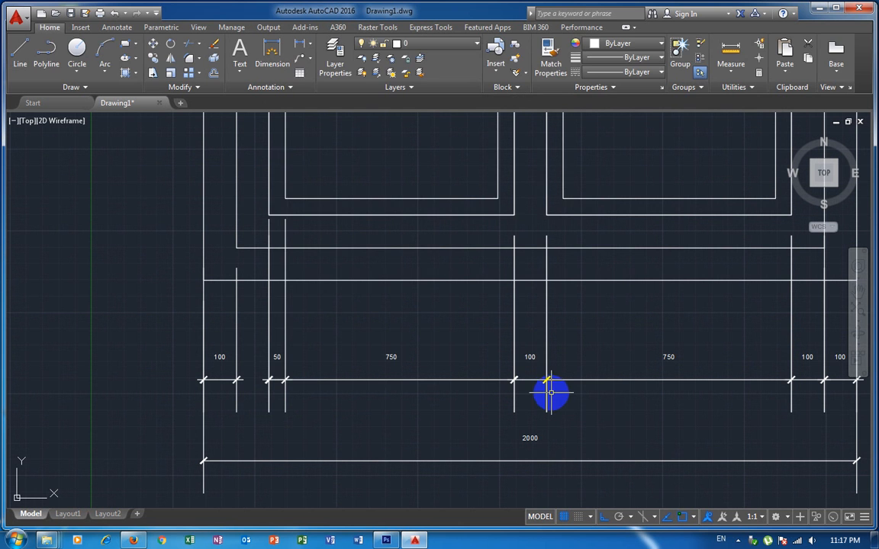
Step: Modify the ISO-25 dimension style to a text height of 0.3 and make it the current style
key(Return)
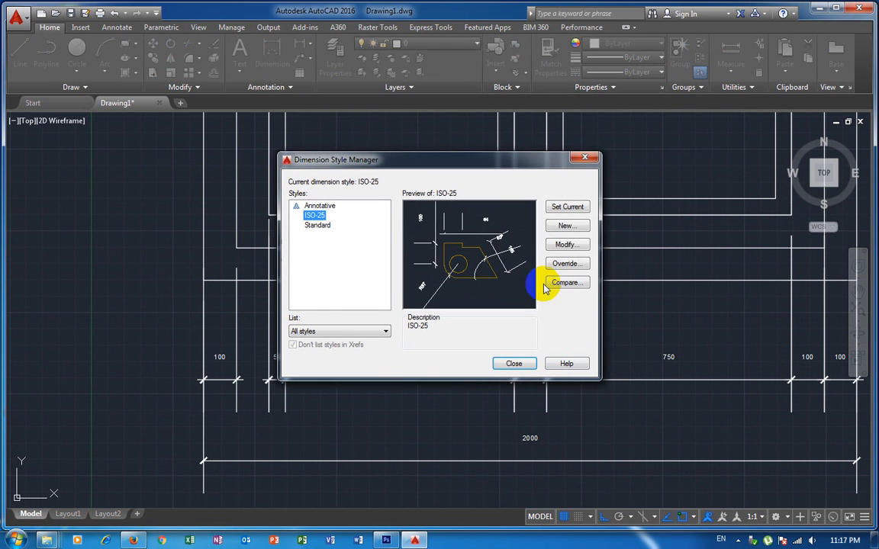
click(578, 245)
click(415, 223)
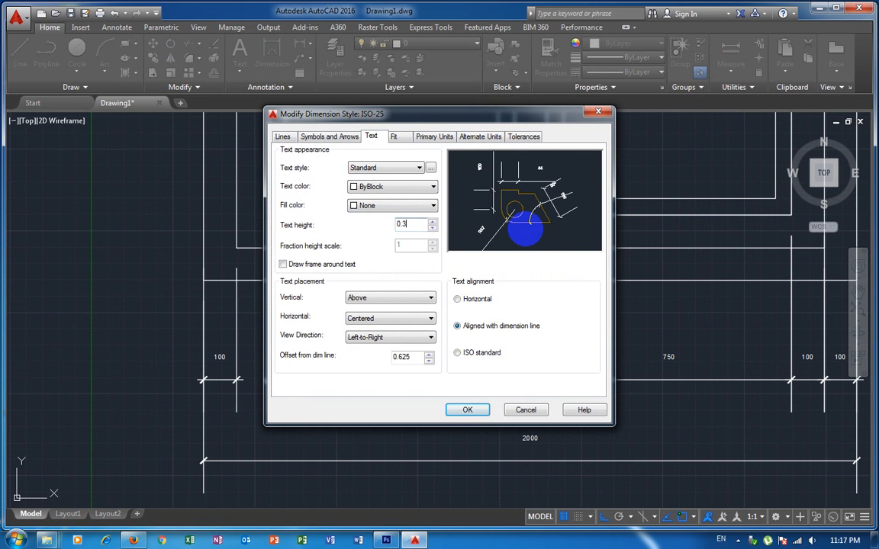
click(466, 410)
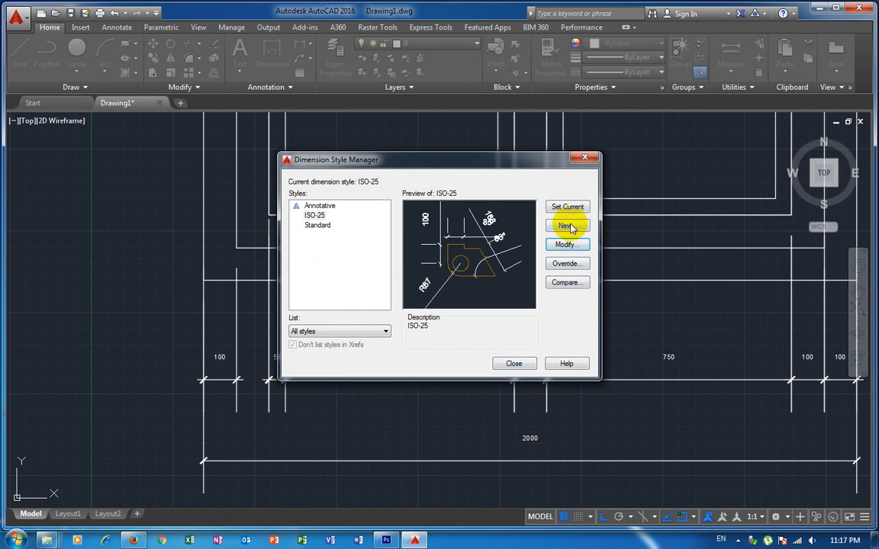
click(568, 206)
click(513, 363)
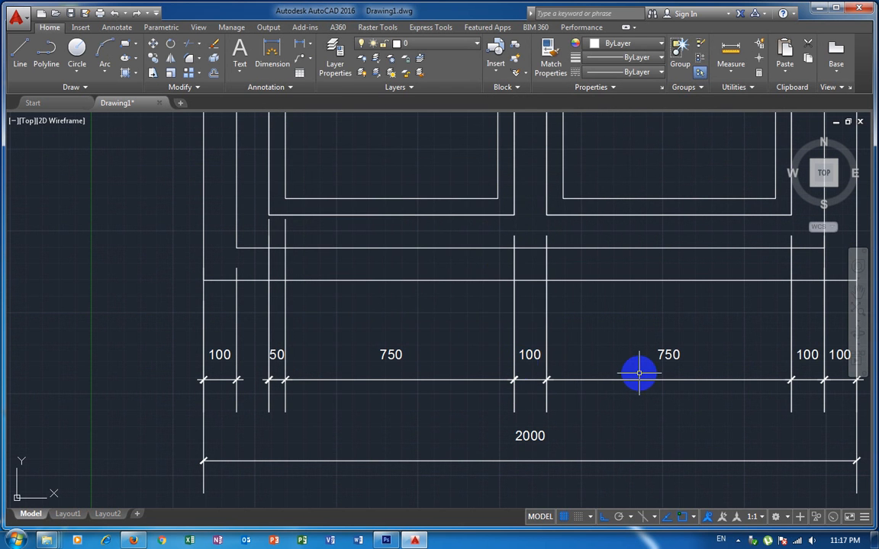
Step: Modify the ISO-25 dimension style, setting the text height to 0.40 and the center mark size to 1
key(space)
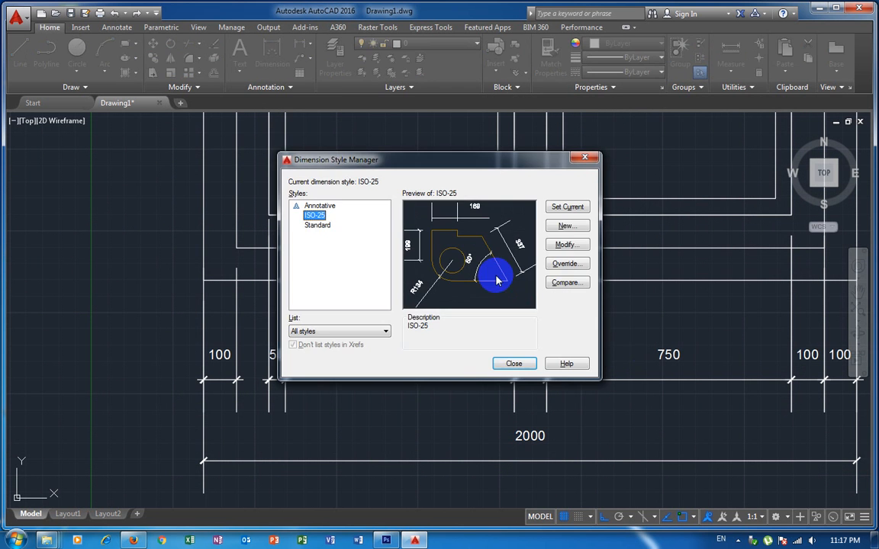
click(566, 245)
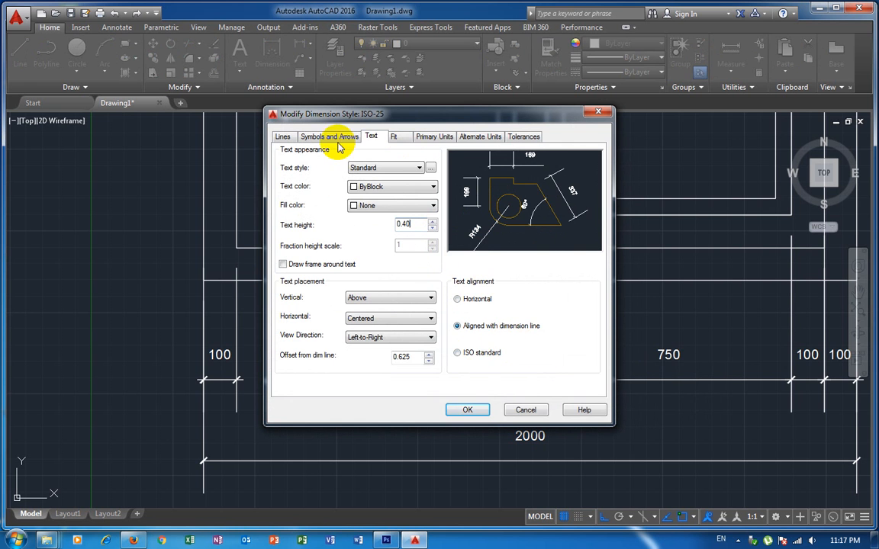
click(395, 137)
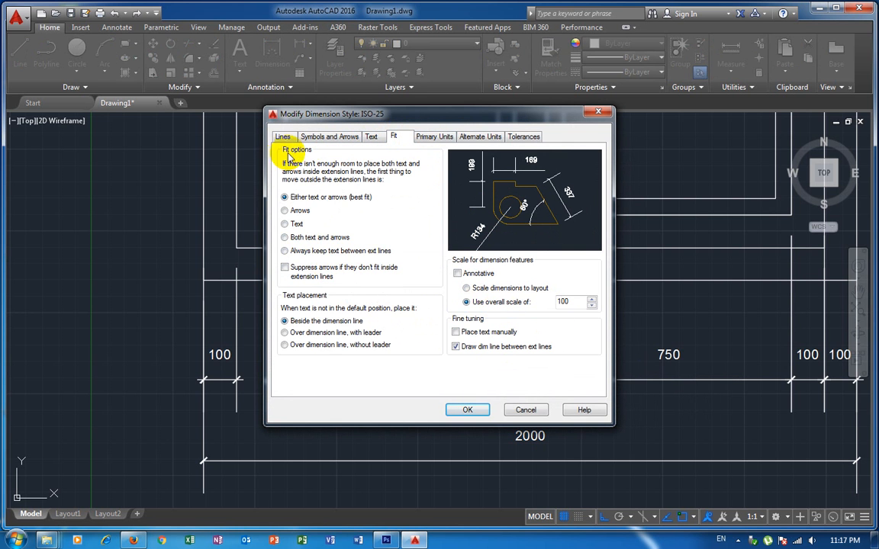
click(330, 138)
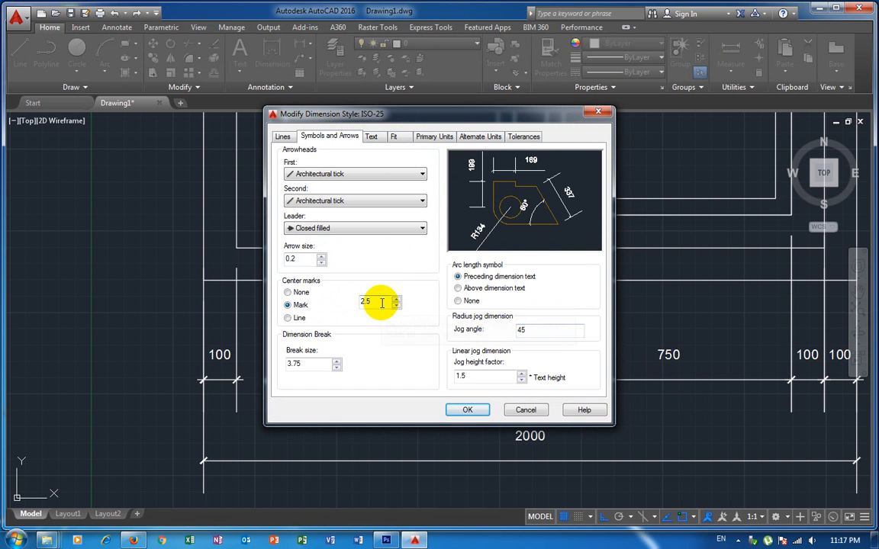
drag(381, 302, 338, 299)
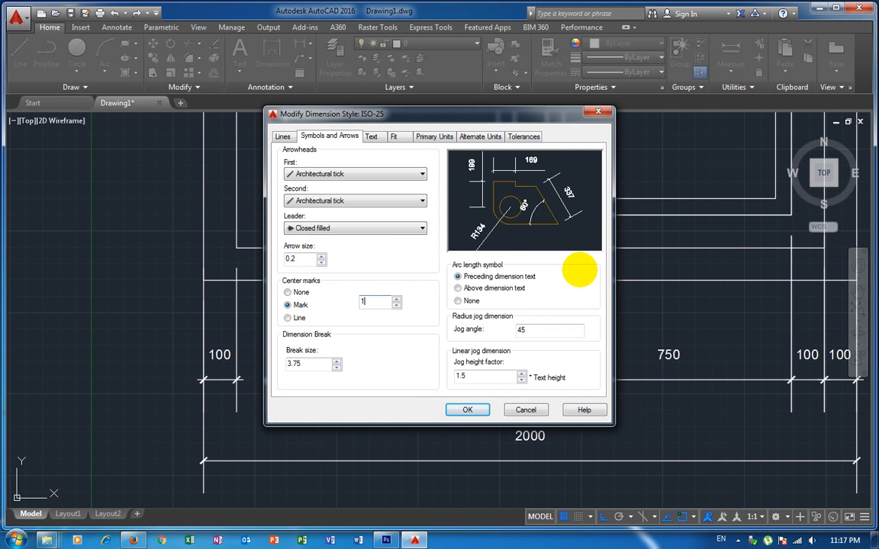
Step: Set the dimension line baseline spacing to 1, then apply the ISO-25 changes and close the style manager
click(282, 137)
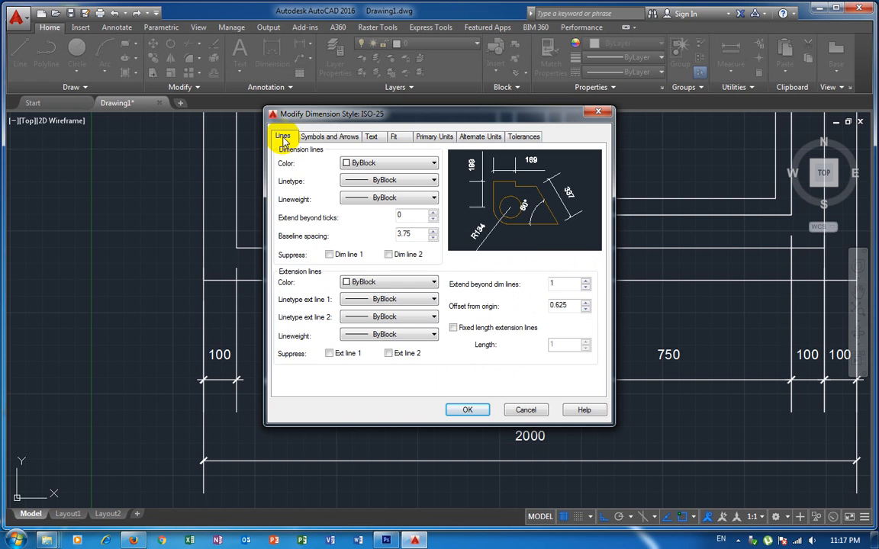
click(321, 137)
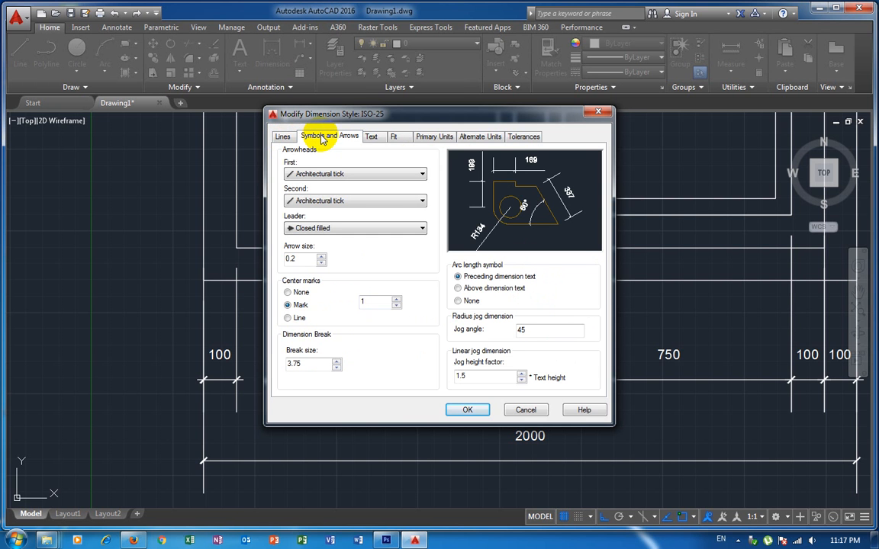
click(283, 138)
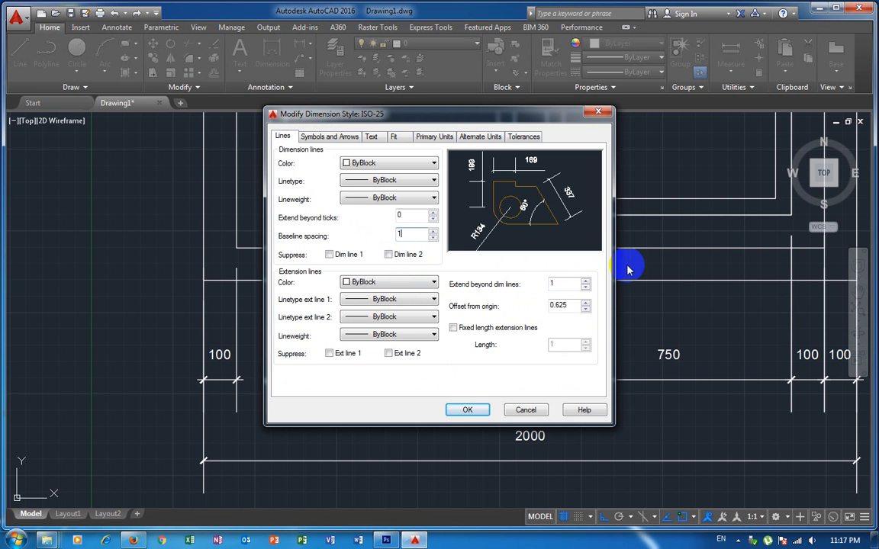
click(468, 409)
click(514, 363)
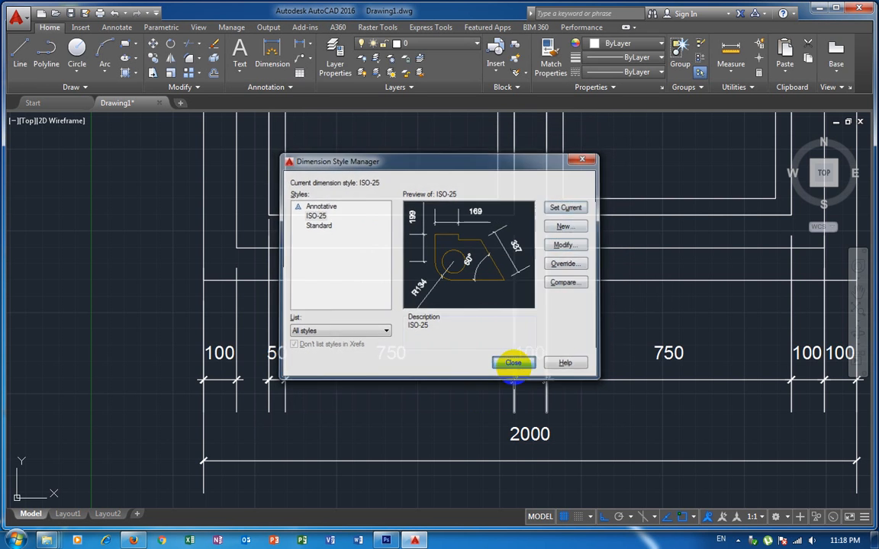
Step: Change the colour of all the dimensions below the panelled frame to yellow 248,215,49
scroll(631, 369, down, 5)
mouse_move(632, 369)
middle_down()
mouse_move(470, 363)
mouse_move(408, 422)
middle_up()
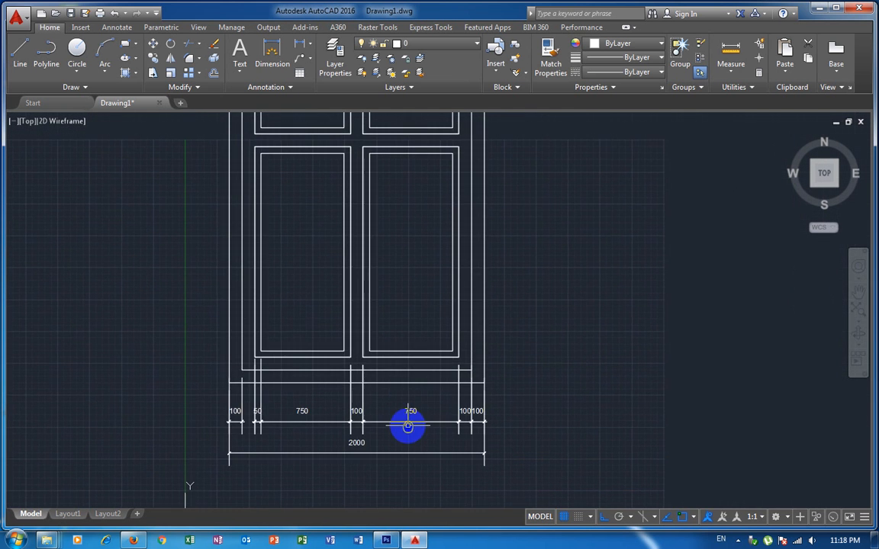
scroll(436, 418, up, 4)
scroll(438, 421, down, 2)
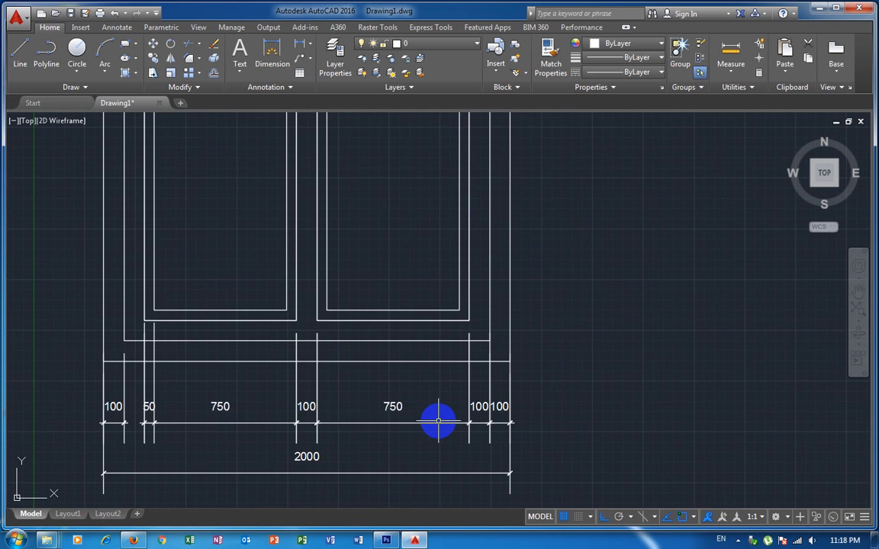
scroll(290, 418, up, 2)
scroll(516, 435, down, 1)
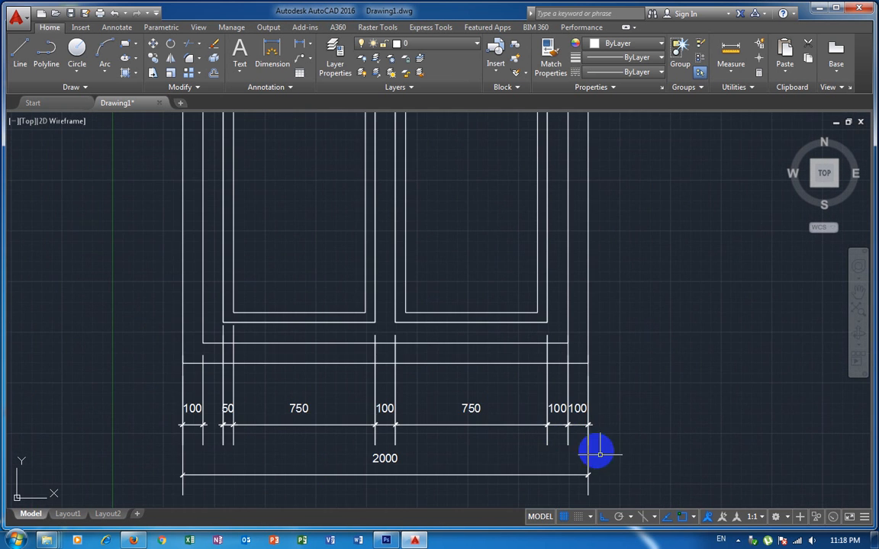
click(634, 466)
click(137, 382)
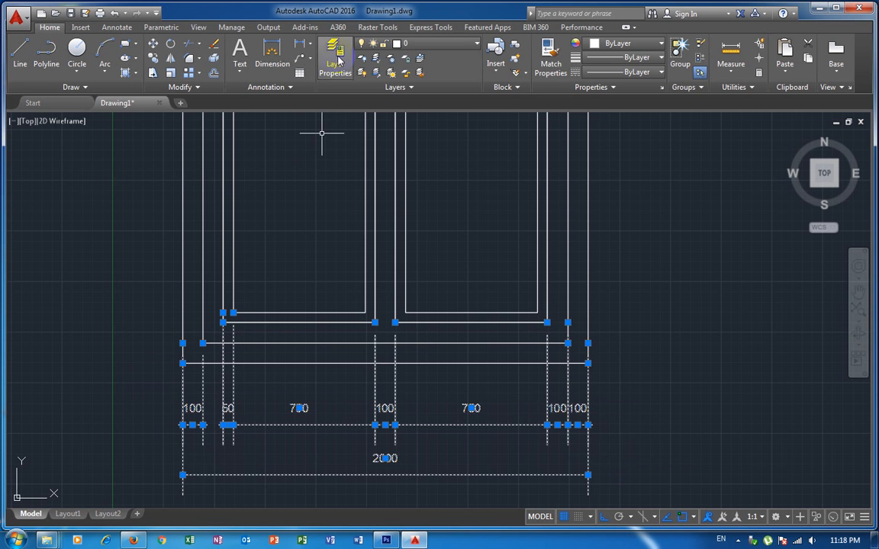
click(624, 44)
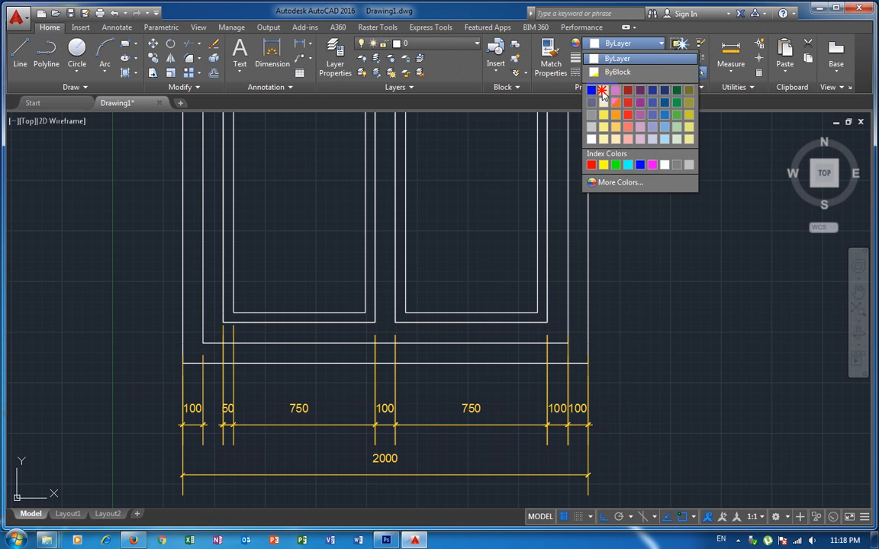
click(600, 93)
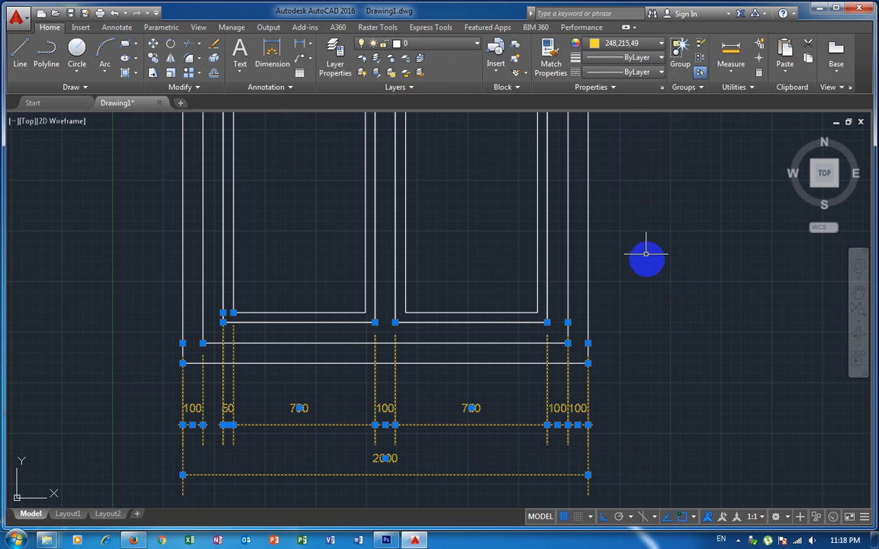
Step: Add a vertical linear dimension for the frame's overall height, placed to the right of the frame
scroll(641, 246, down, 6)
mouse_move(631, 191)
middle_down()
mouse_move(528, 176)
mouse_move(437, 217)
middle_up()
scroll(465, 183, up, 4)
scroll(527, 183, down, 2)
text(dli)
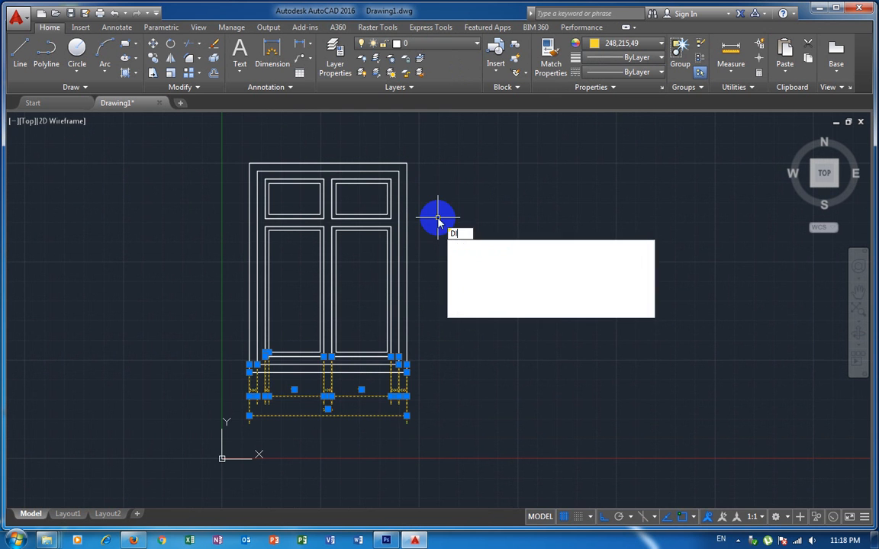
key(Return)
click(407, 163)
scroll(407, 397, up, 7)
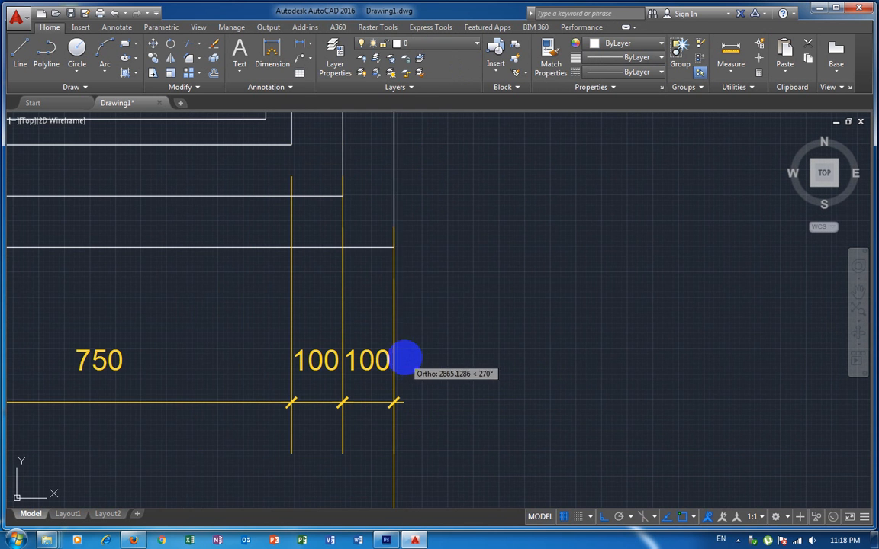
click(559, 247)
scroll(633, 251, down, 5)
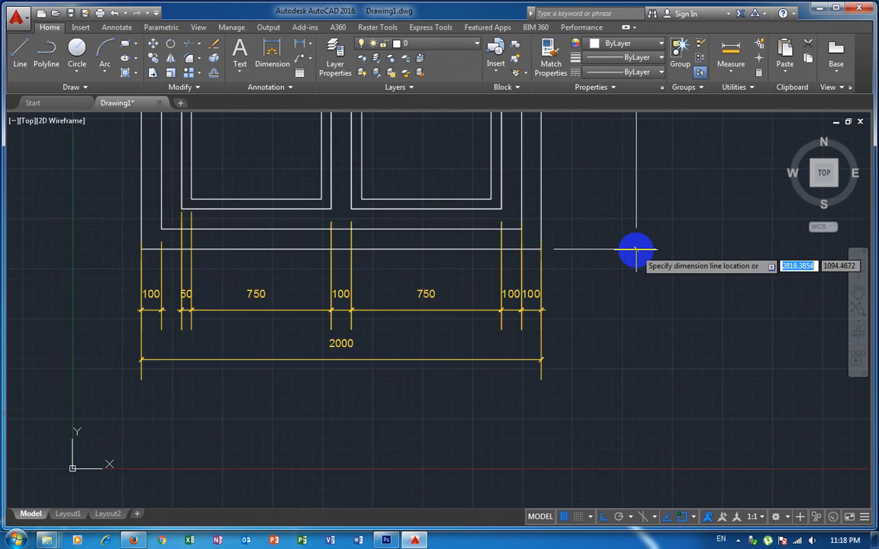
middle_drag(669, 250, 632, 424)
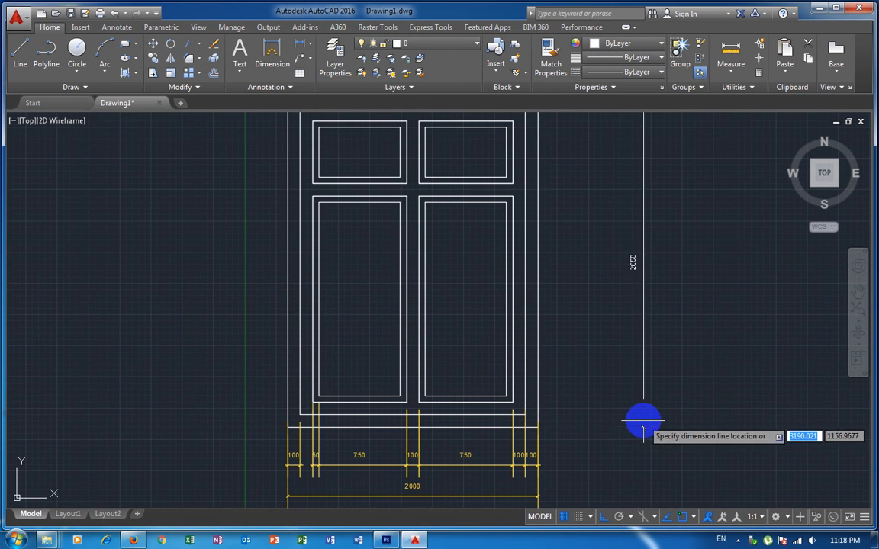
click(643, 421)
Step: Change the overall height dimension to the same yellow as the width dimensions and deselect it
click(669, 317)
click(616, 280)
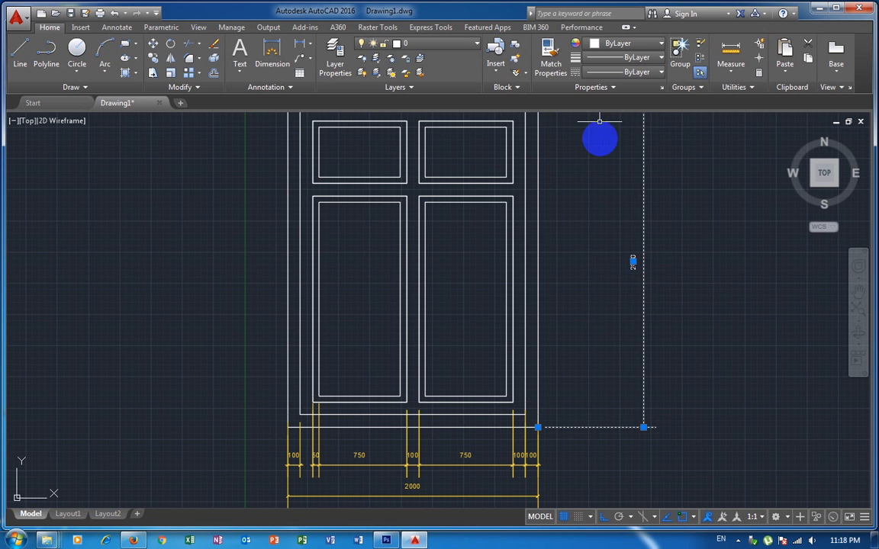
click(625, 44)
click(604, 89)
key(Escape)
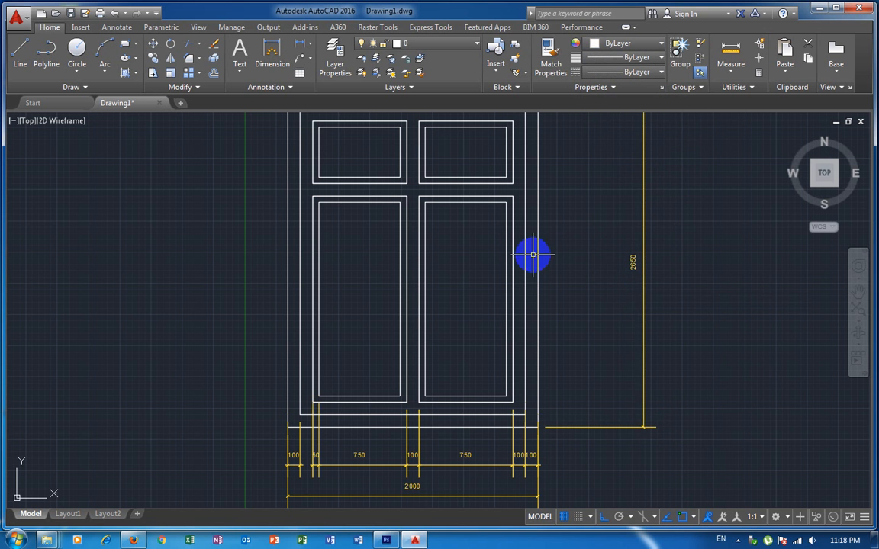
Step: Add a vertical linear dimension for the lower right panel's outer height, placed between the frame and the overall height dimension
mouse_move(543, 248)
middle_down()
mouse_move(532, 349)
mouse_move(510, 259)
middle_up()
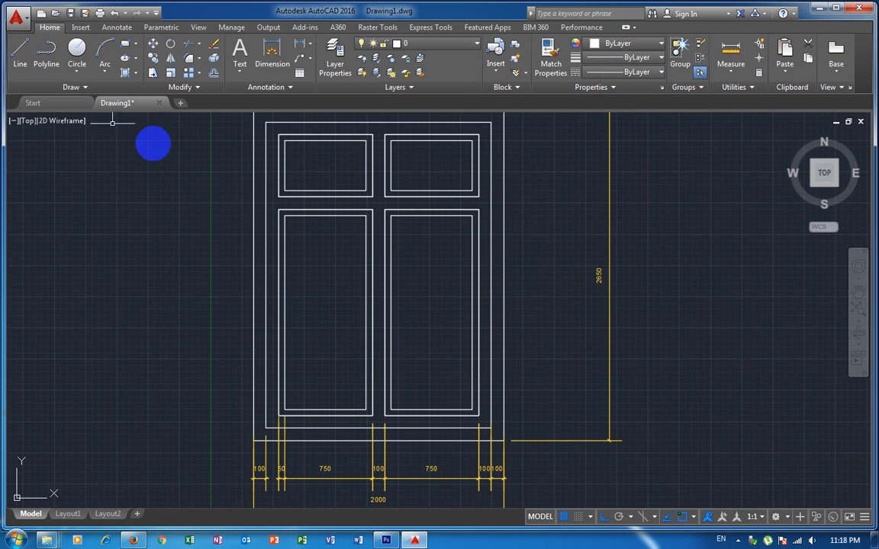
key(space)
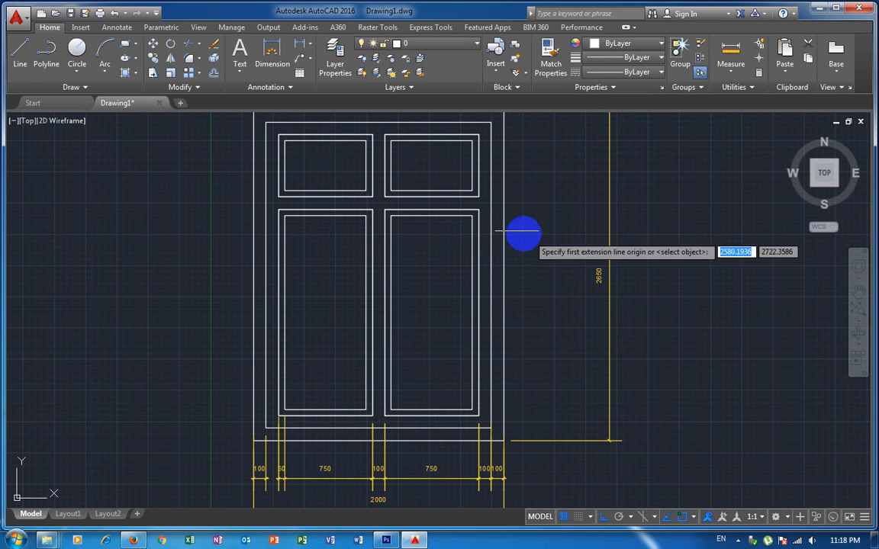
click(478, 210)
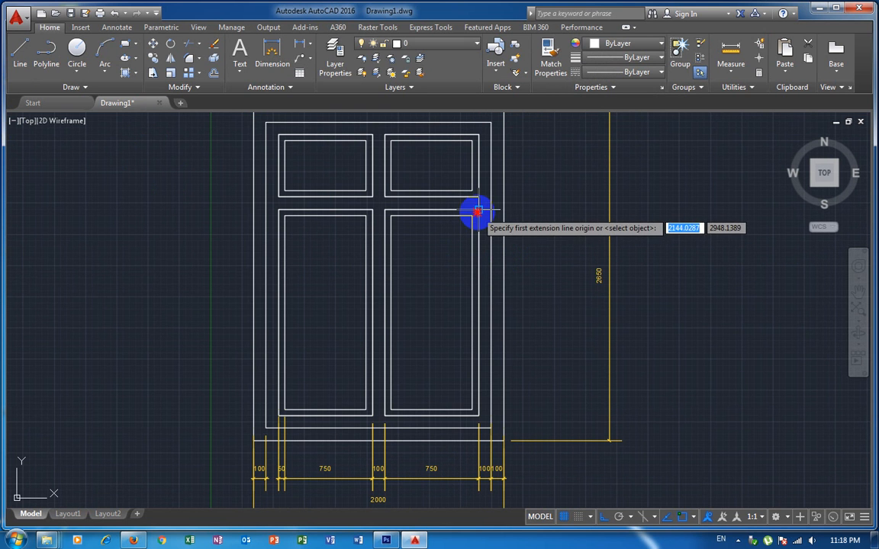
click(478, 415)
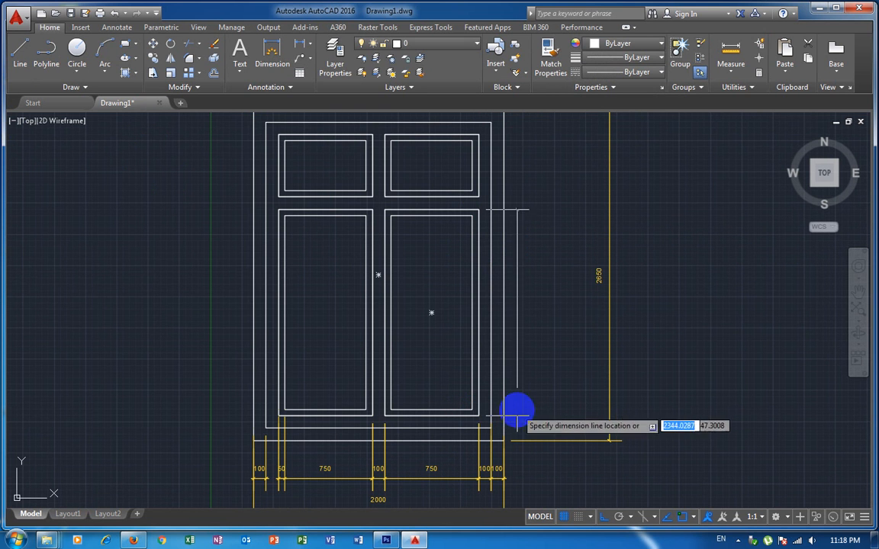
click(572, 412)
Step: Add a vertical linear dimension for the gap between the upper and lower right panels, placed just outside the frame
key(space)
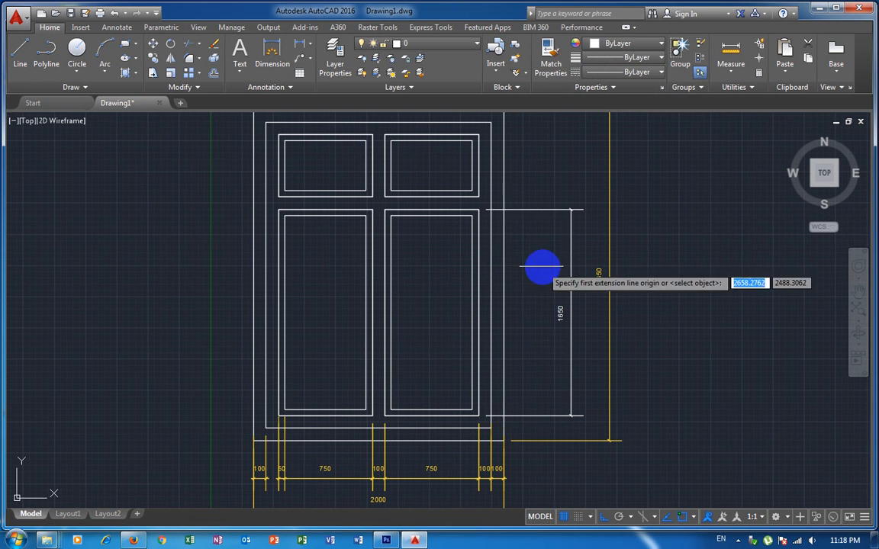
click(479, 197)
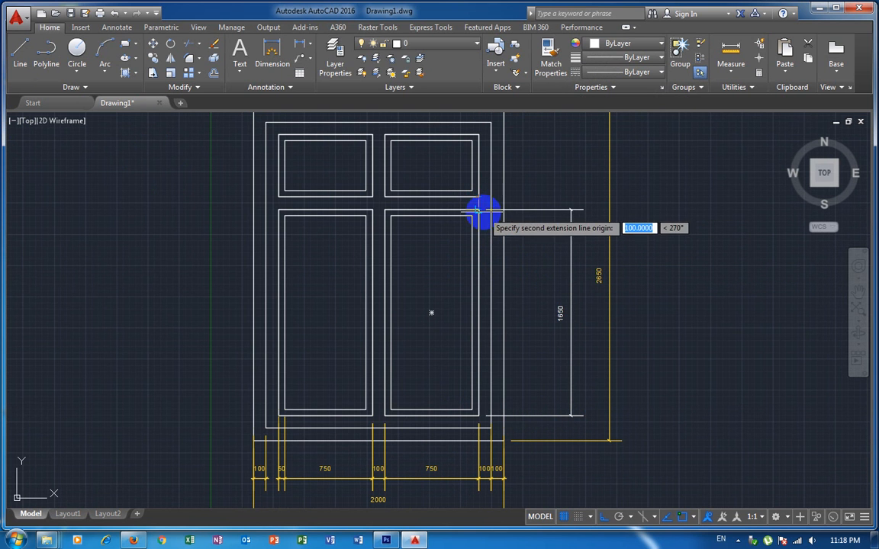
click(479, 209)
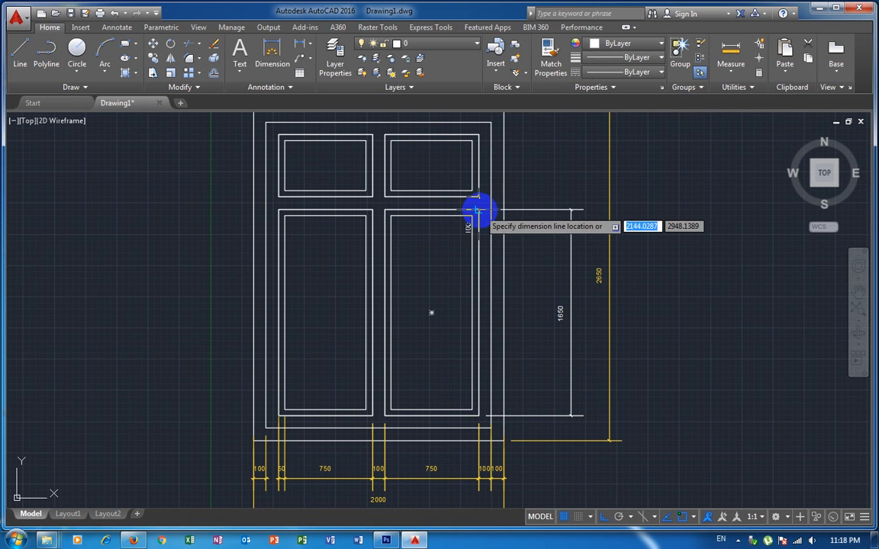
click(523, 208)
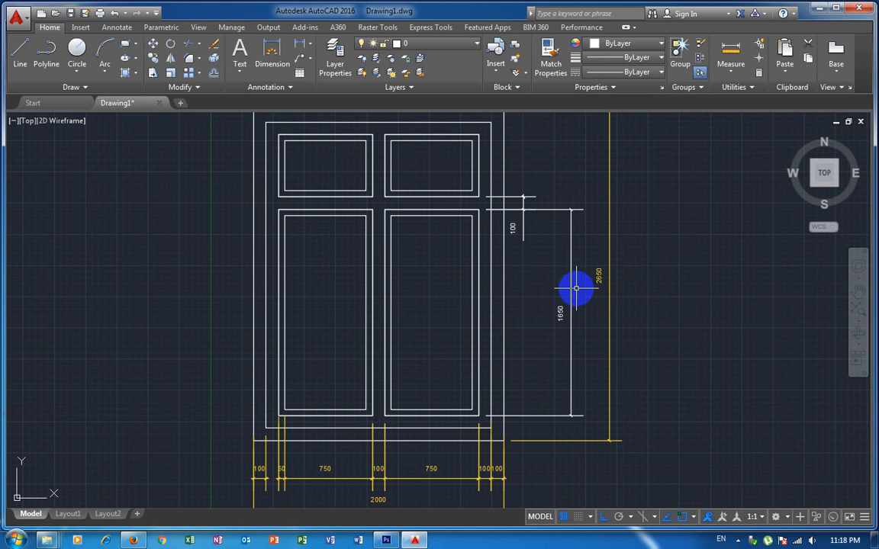
Step: Move the lower right panel's height dimension closer to the frame, in line with the panel gap dimension
click(565, 287)
click(573, 296)
click(570, 208)
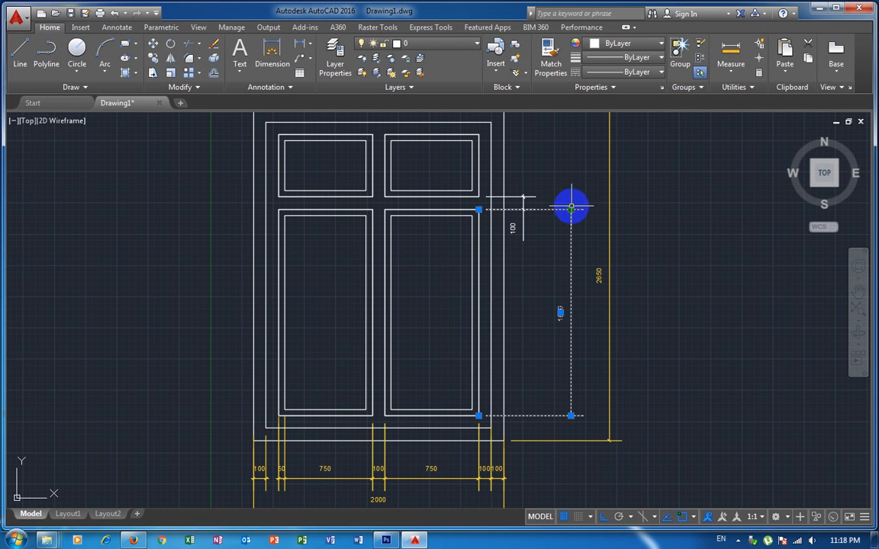
click(534, 233)
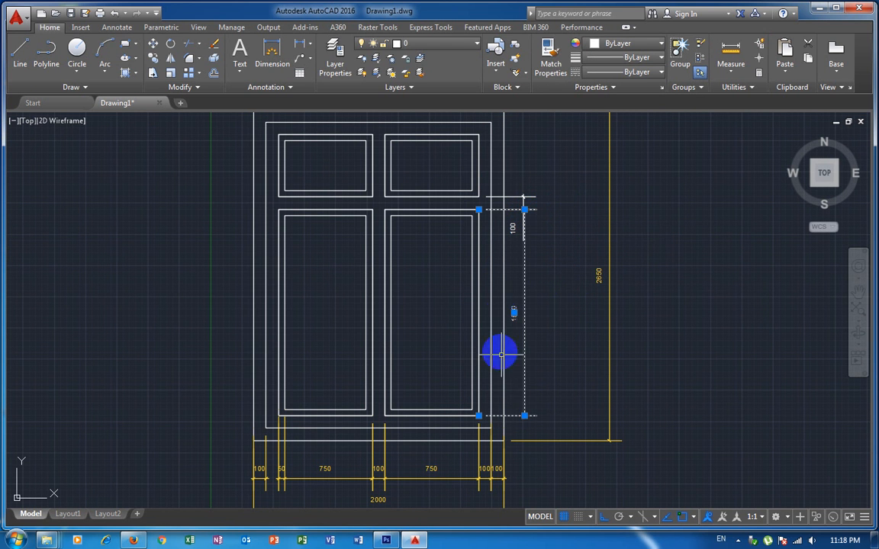
right_click(563, 359)
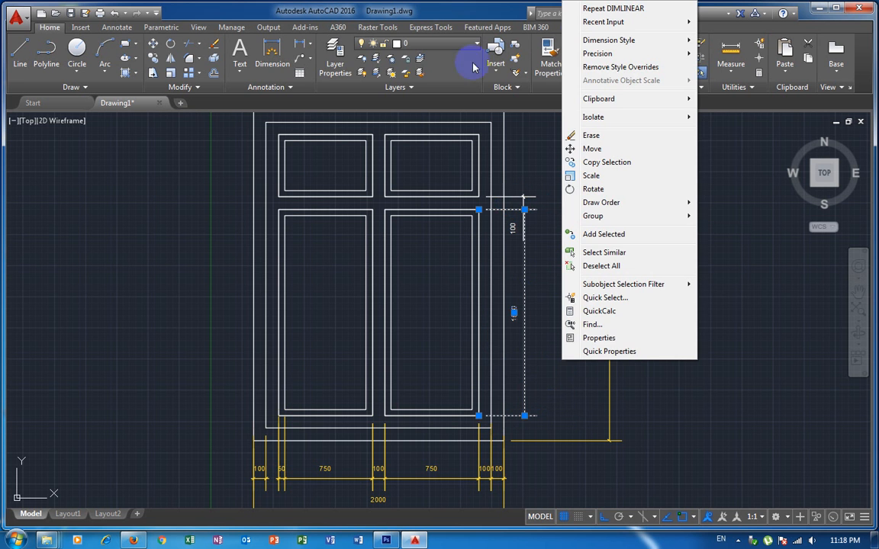
click(468, 15)
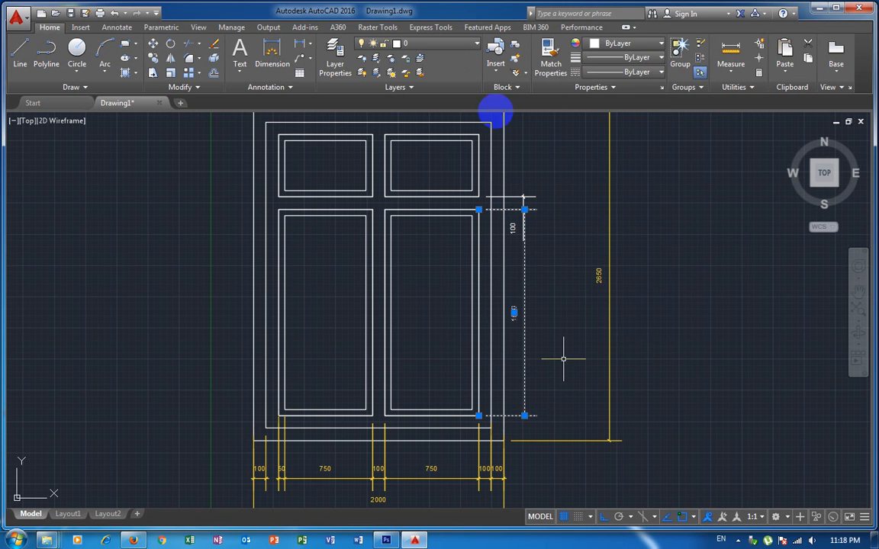
right_click(569, 196)
click(611, 180)
scroll(510, 363, up, 3)
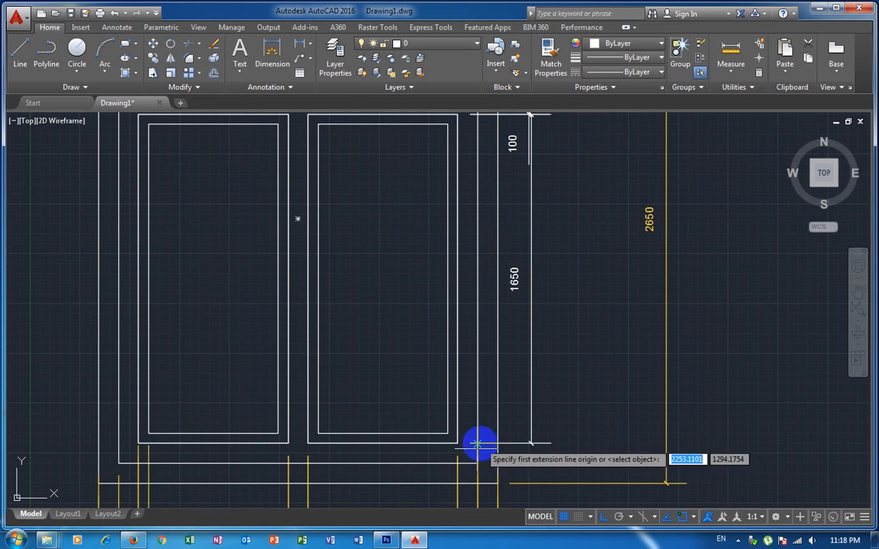
middle_drag(517, 477, 524, 291)
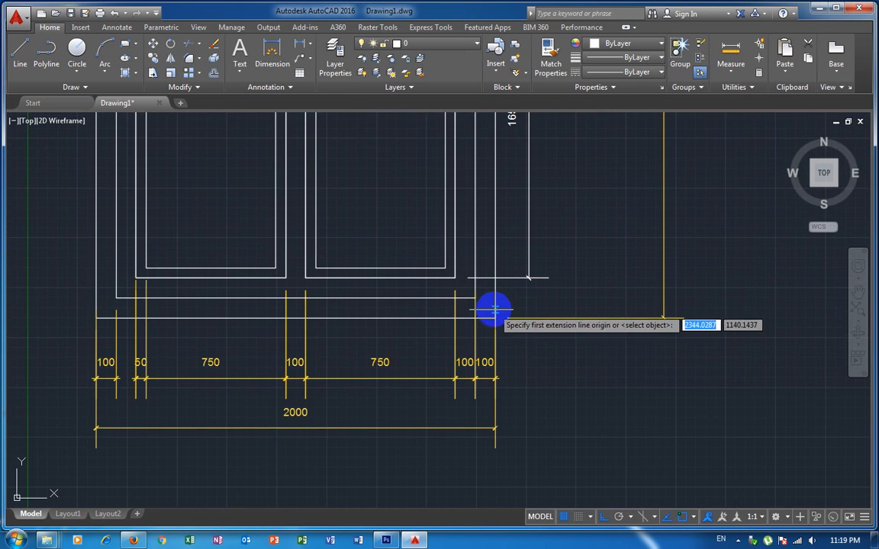
click(494, 316)
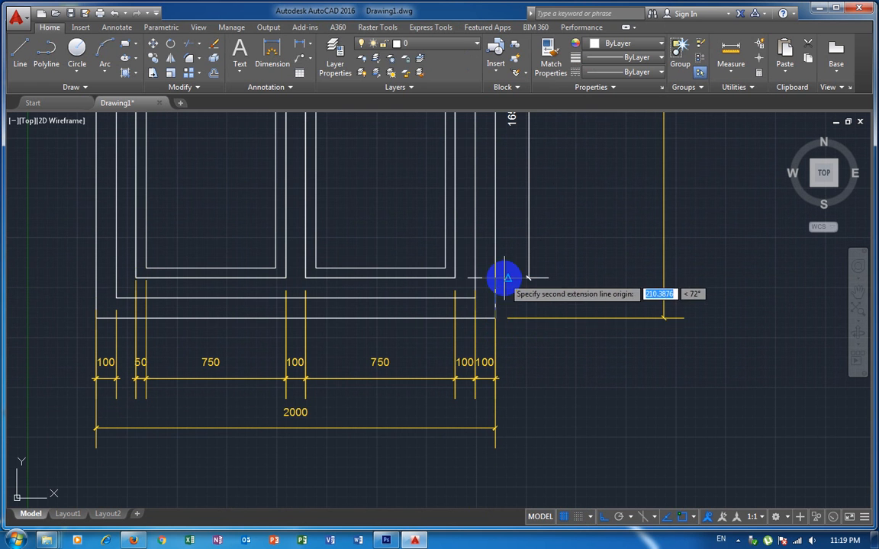
click(477, 297)
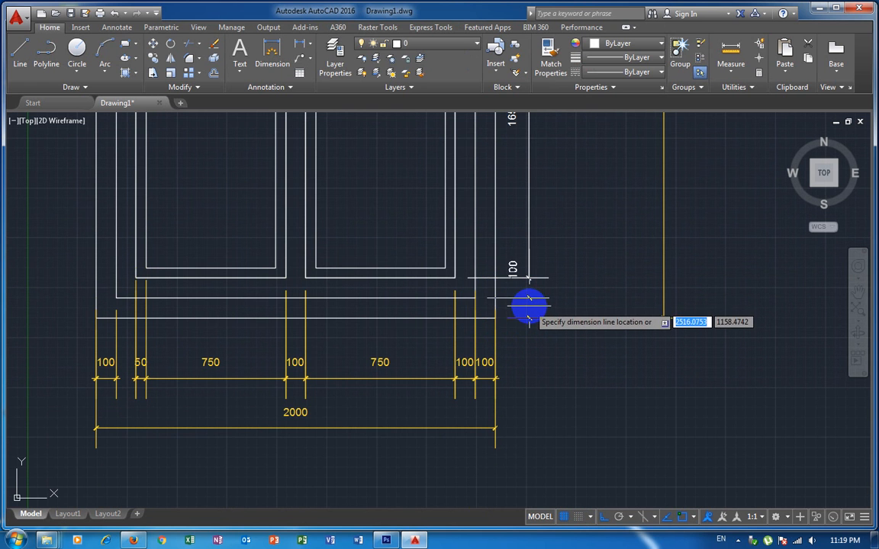
click(528, 304)
Step: Add a vertical linear dimension between the inner and outer frame lines at the bottom, aligned under the panel height dimension
key(space)
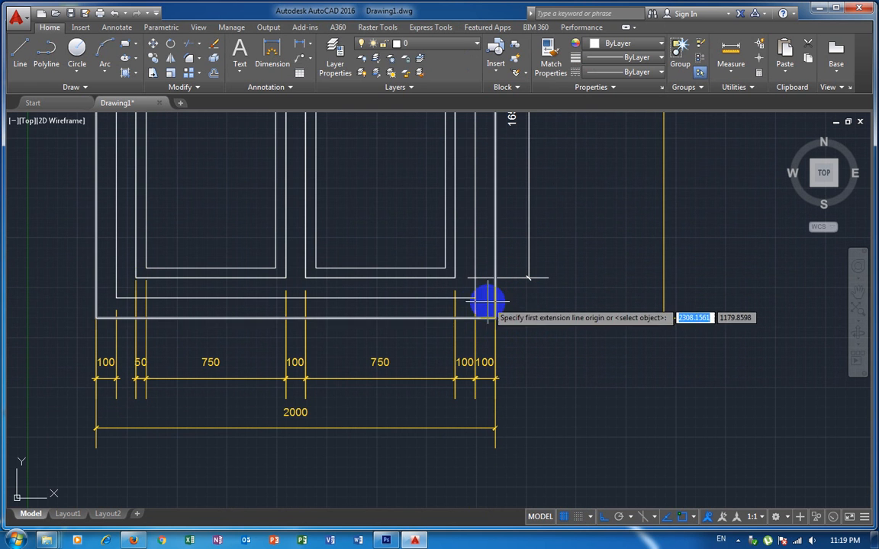
click(474, 299)
click(476, 315)
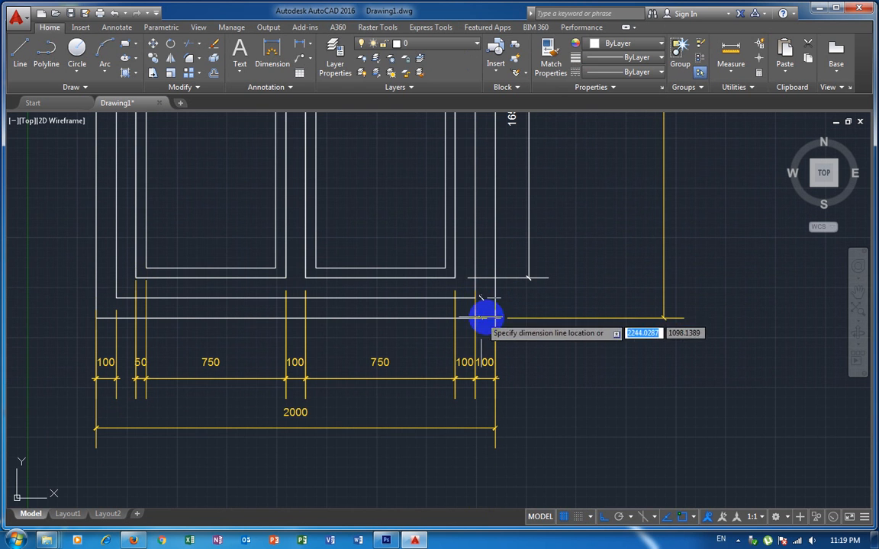
click(527, 277)
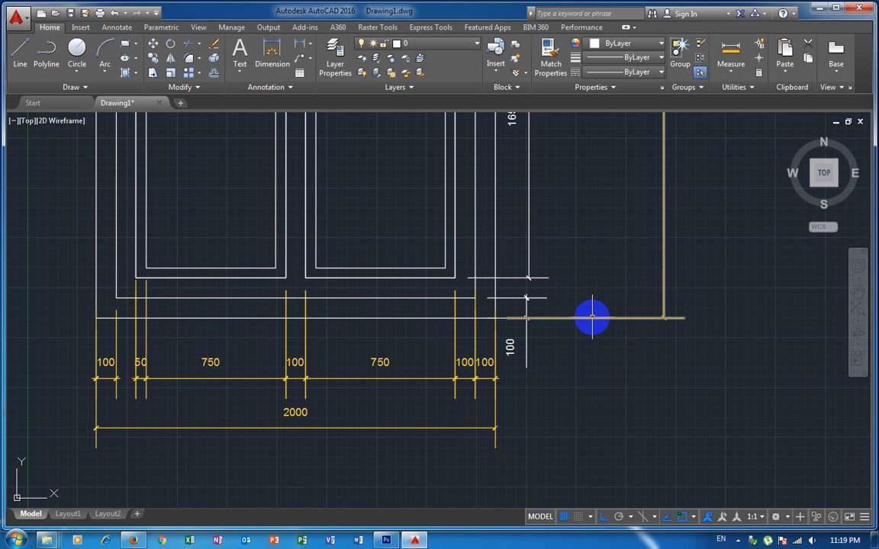
Step: Add a vertical linear dimension from the frame's top edge to the bottom of the upper right panel, in line with the other inner height dimensions
scroll(592, 317, down, 1)
middle_drag(584, 277, 571, 471)
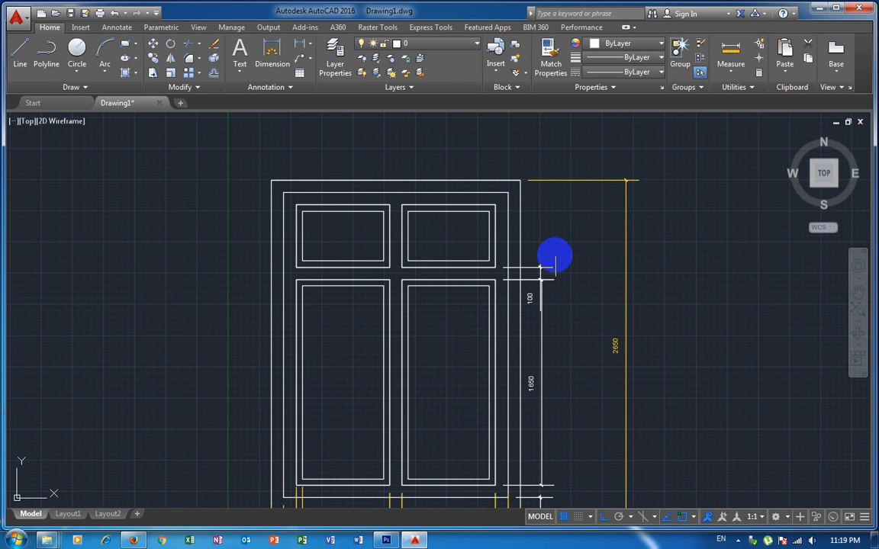
key(Return)
scroll(550, 233, up, 2)
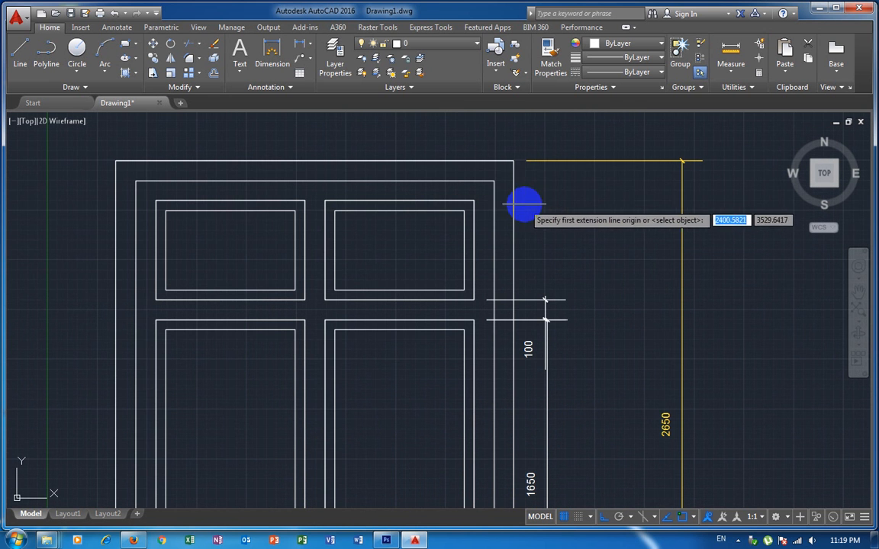
click(513, 162)
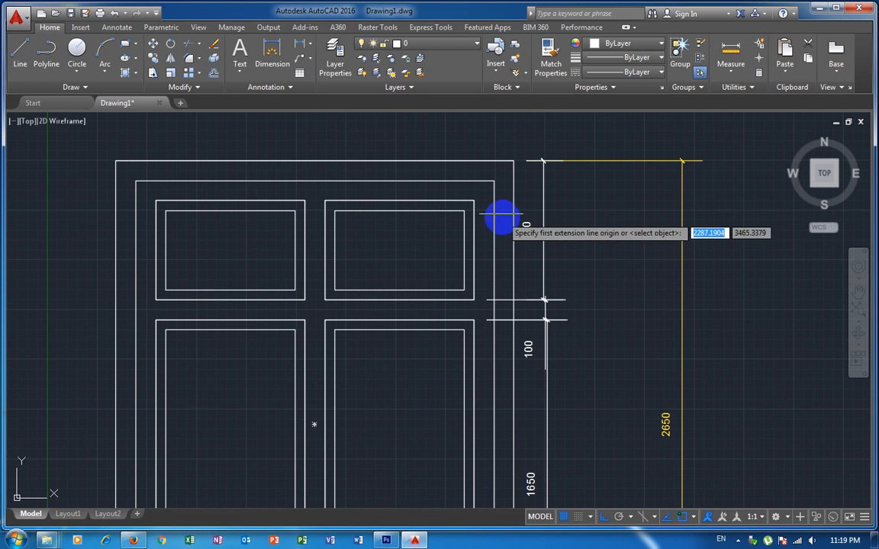
click(494, 184)
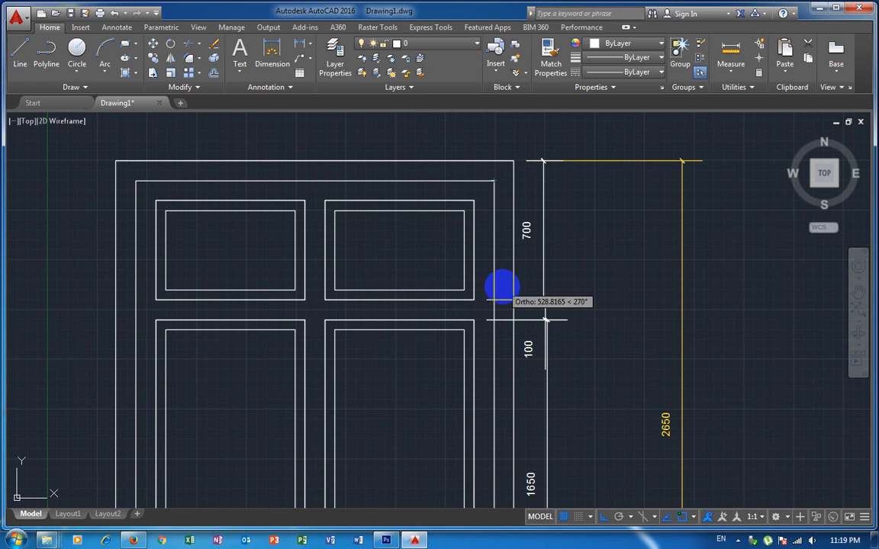
click(495, 299)
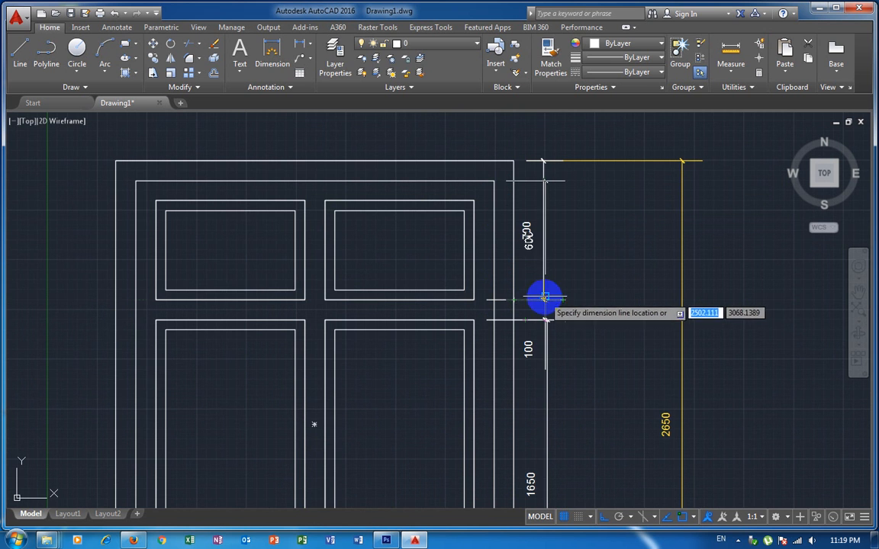
key(Escape)
Step: Add a horizontal linear dimension between the outer and inner left edges of the upper left panel, placed above the frame
scroll(607, 300, down, 2)
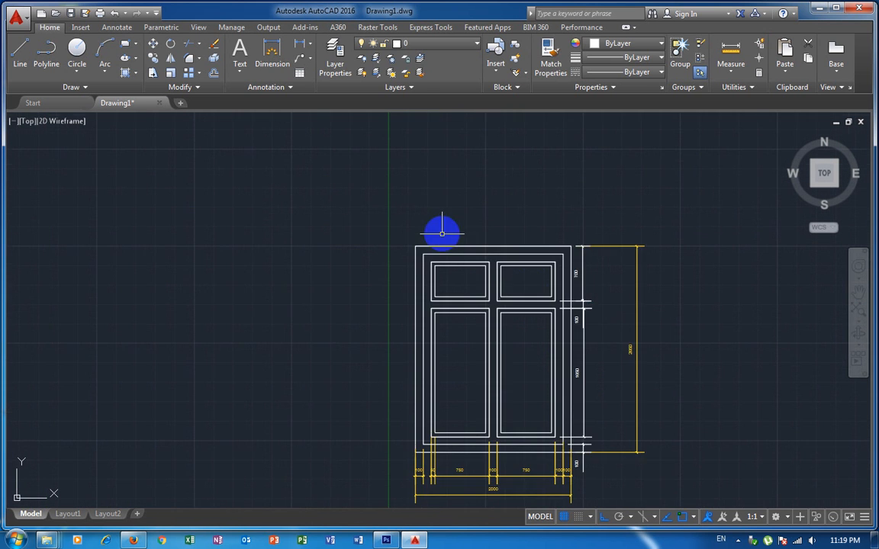
scroll(444, 233, up, 5)
key(Return)
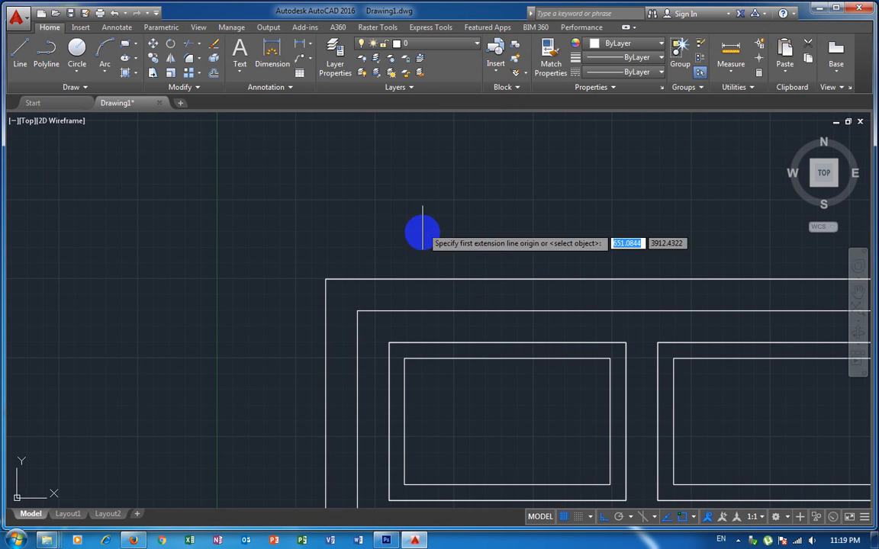
click(392, 359)
click(404, 359)
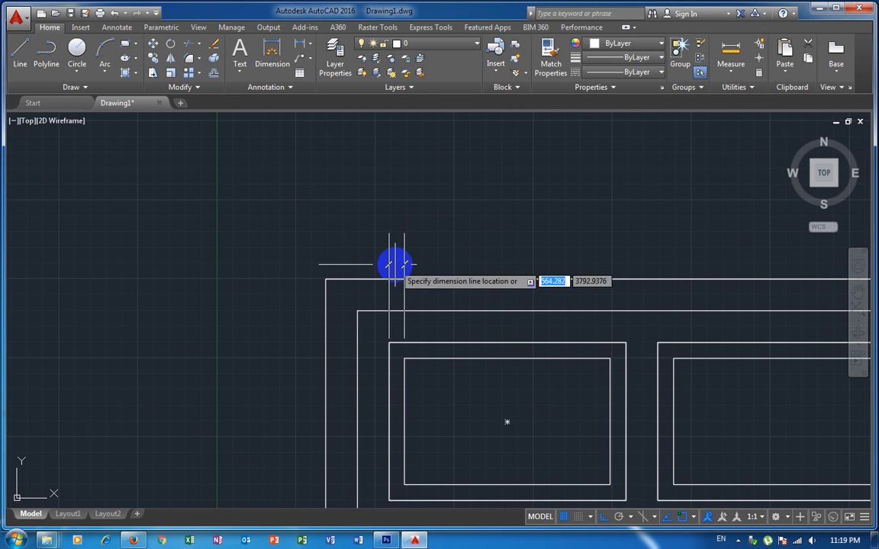
click(395, 261)
Step: Move the overall height dimension closer to the frame, just outside the row of partial height dimensions
scroll(605, 392, down, 6)
scroll(425, 225, up, 2)
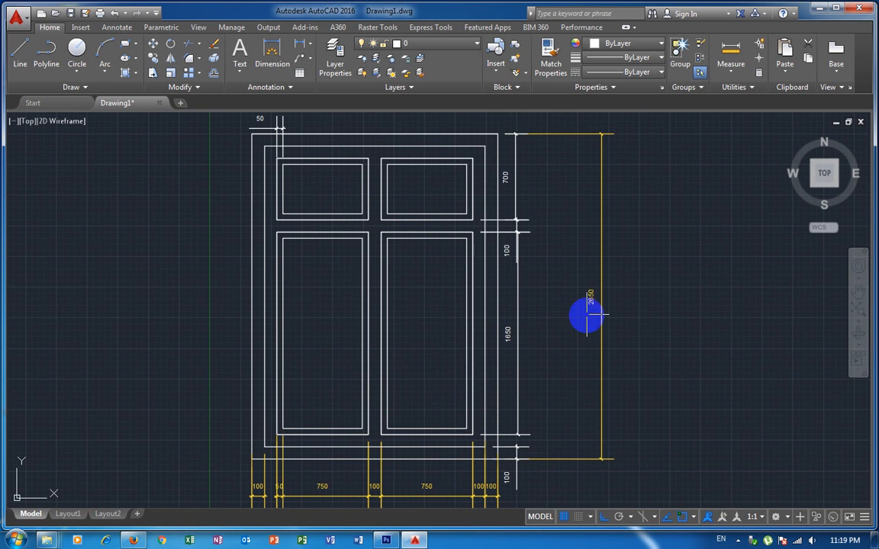
click(581, 292)
click(602, 457)
click(601, 458)
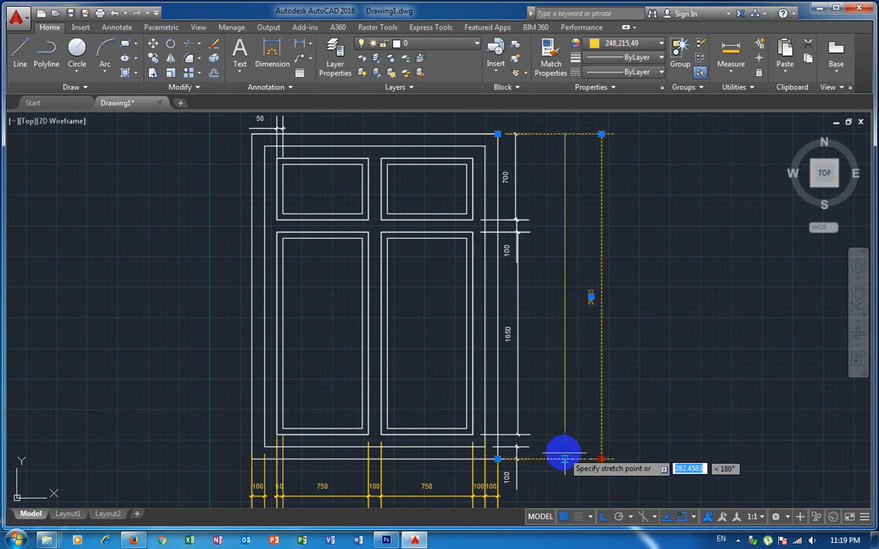
click(544, 456)
Step: Review the dimension layout around the whole frame and the width dimensions below it
scroll(586, 450, down, 4)
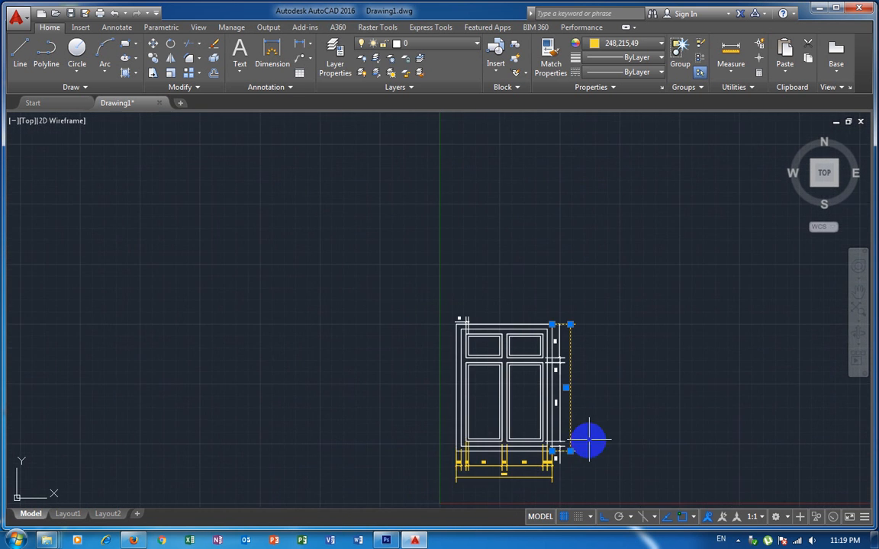
middle_drag(588, 435, 541, 359)
scroll(541, 356, up, 2)
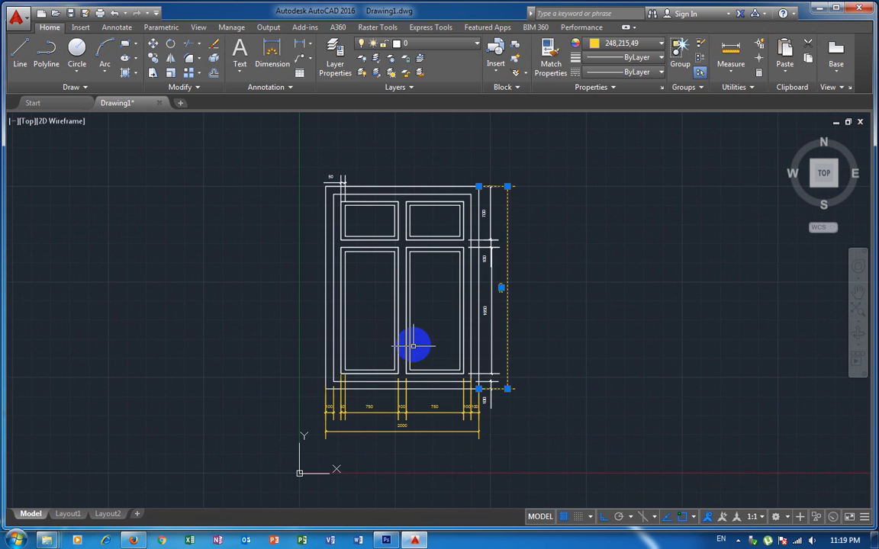
scroll(419, 348, up, 2)
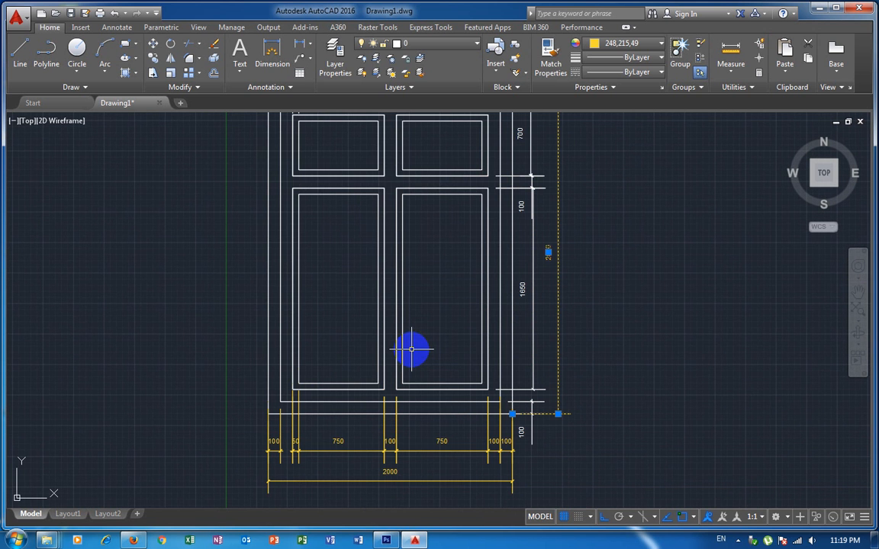
scroll(412, 350, down, 2)
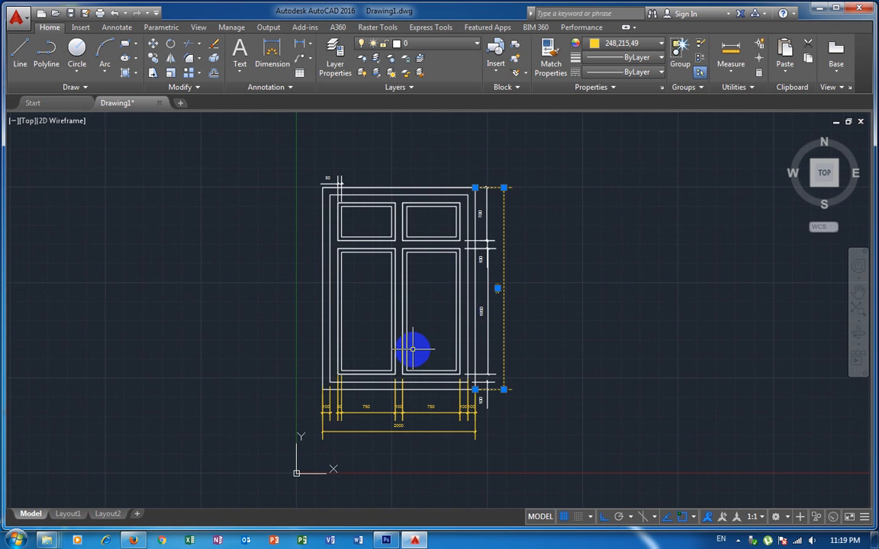
scroll(491, 406, up, 4)
mouse_move(491, 404)
middle_down()
mouse_move(610, 332)
mouse_move(633, 328)
middle_up()
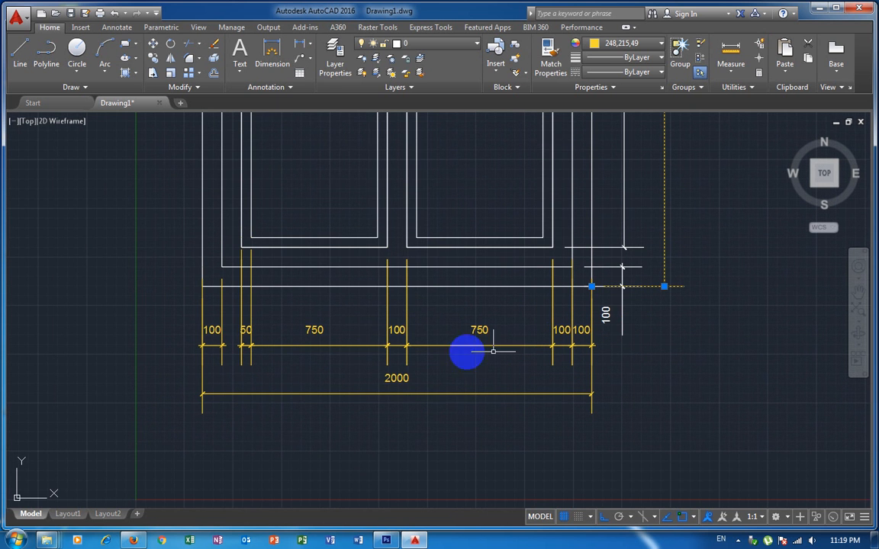
click(612, 409)
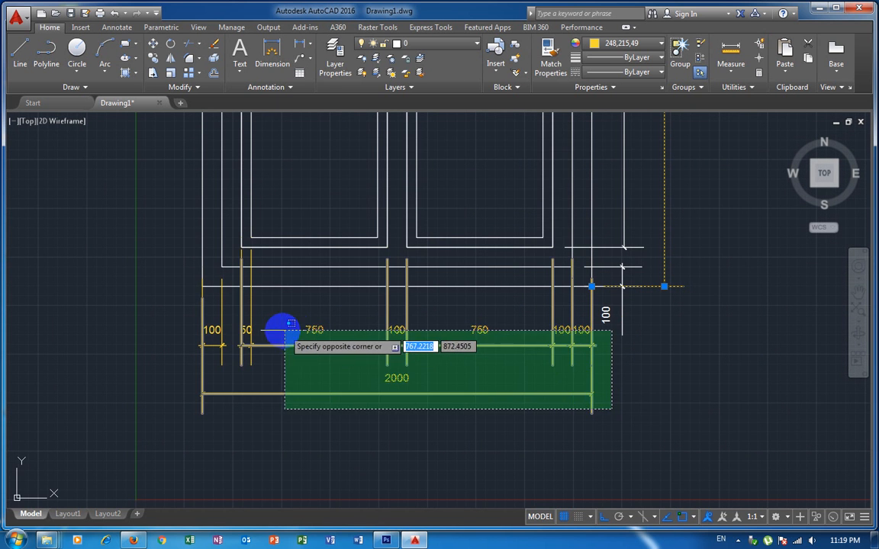
key(Escape)
click(616, 321)
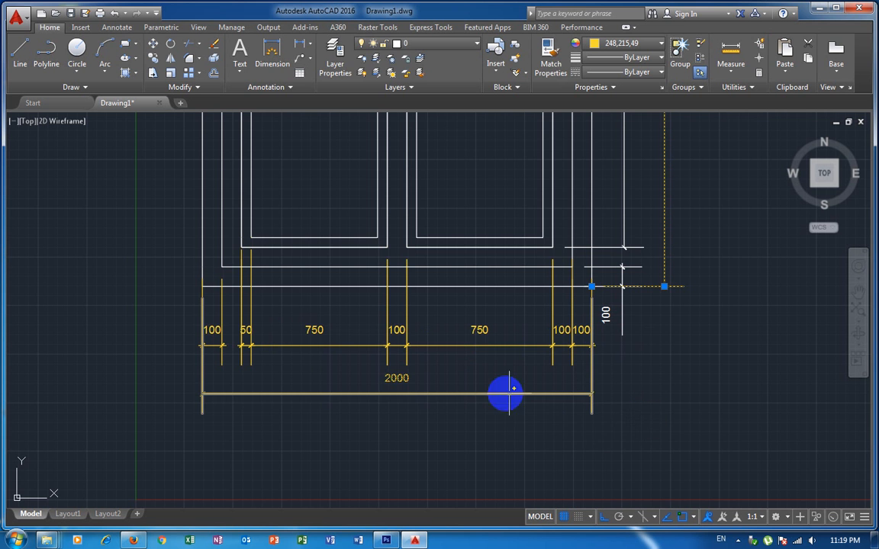
text(D)
key(Escape)
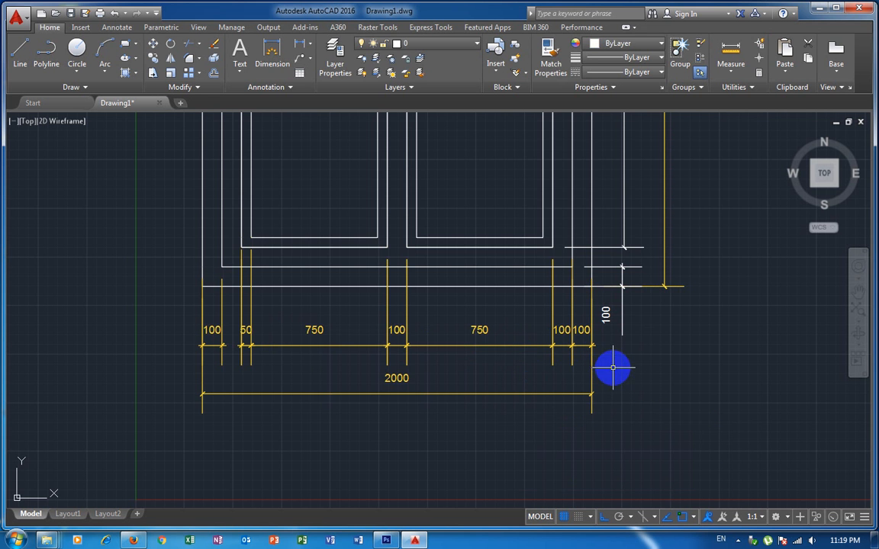
Step: Modify the ISO-25 dimension style so both text and arrows move outside the extension lines when space is short
text(d)
key(Return)
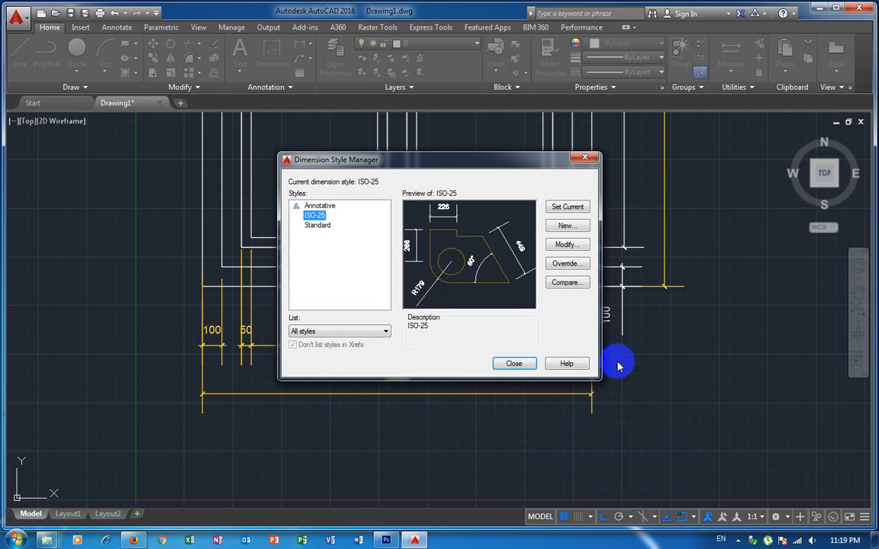
click(568, 246)
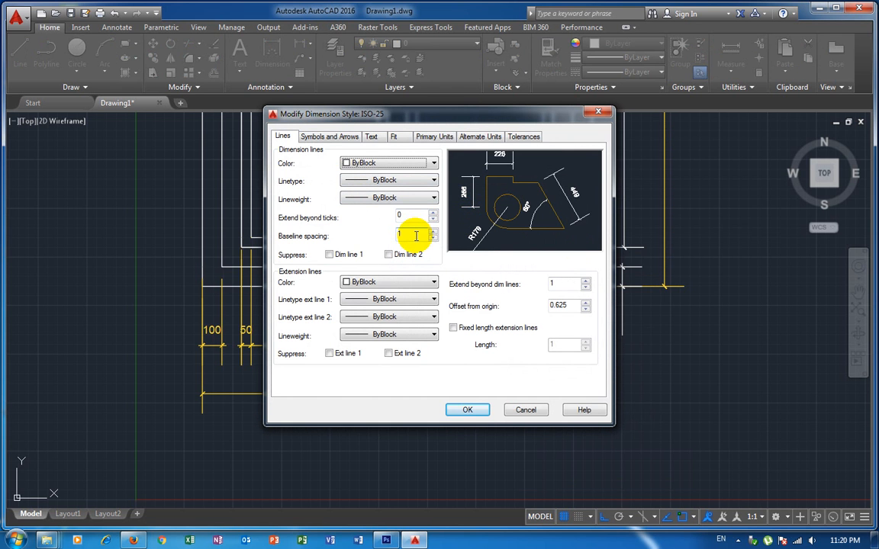
click(331, 137)
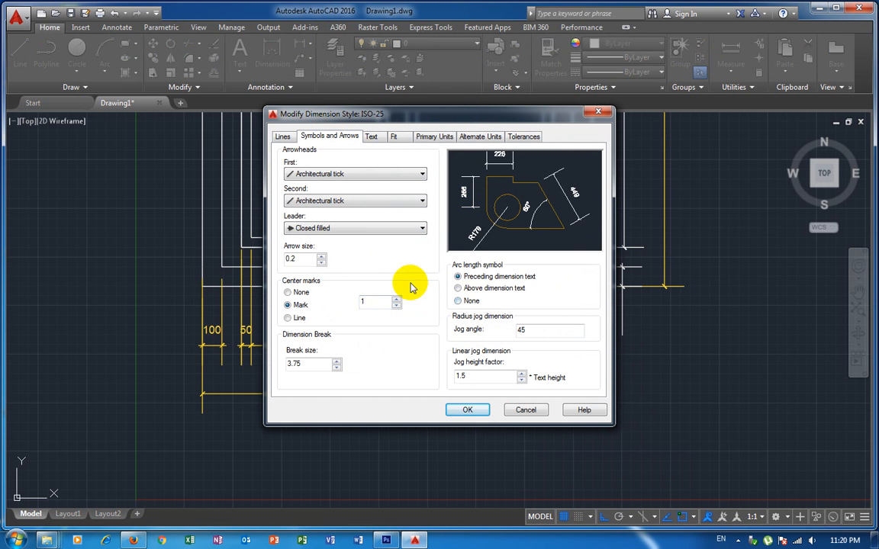
click(397, 137)
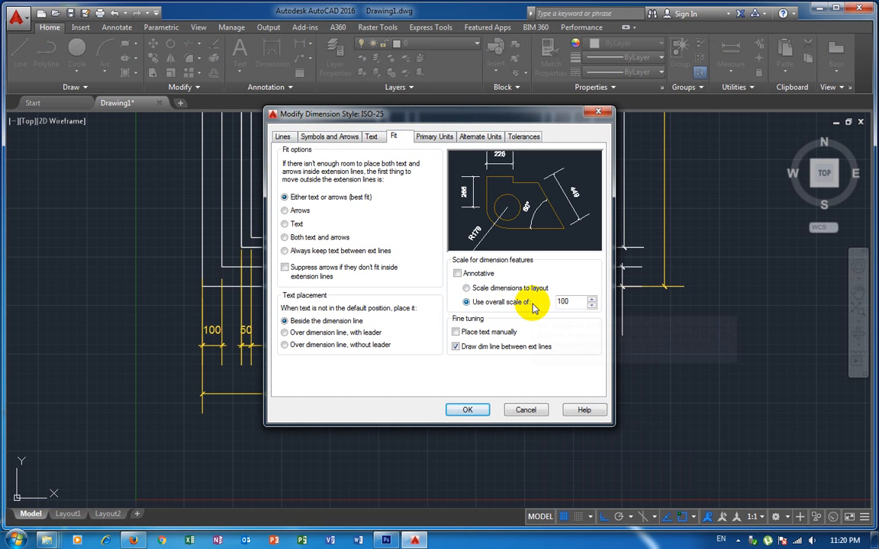
drag(582, 302, 507, 301)
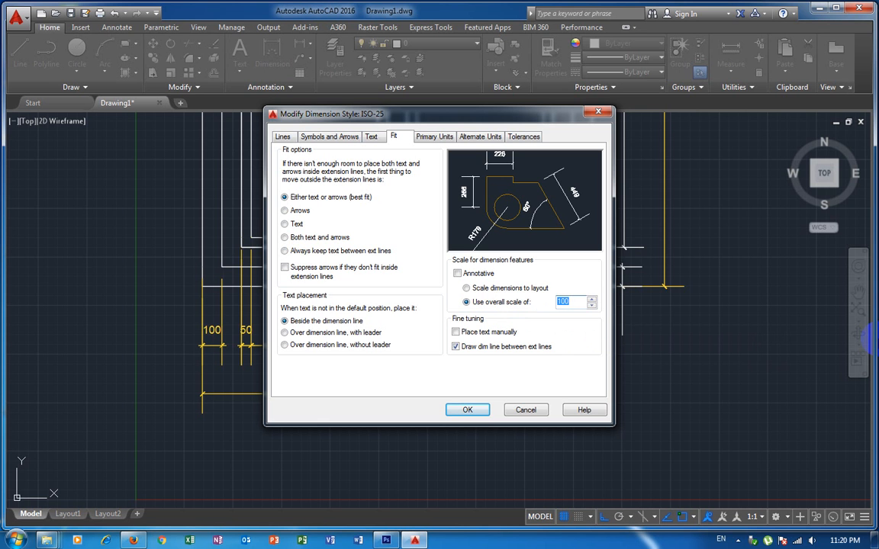
click(312, 237)
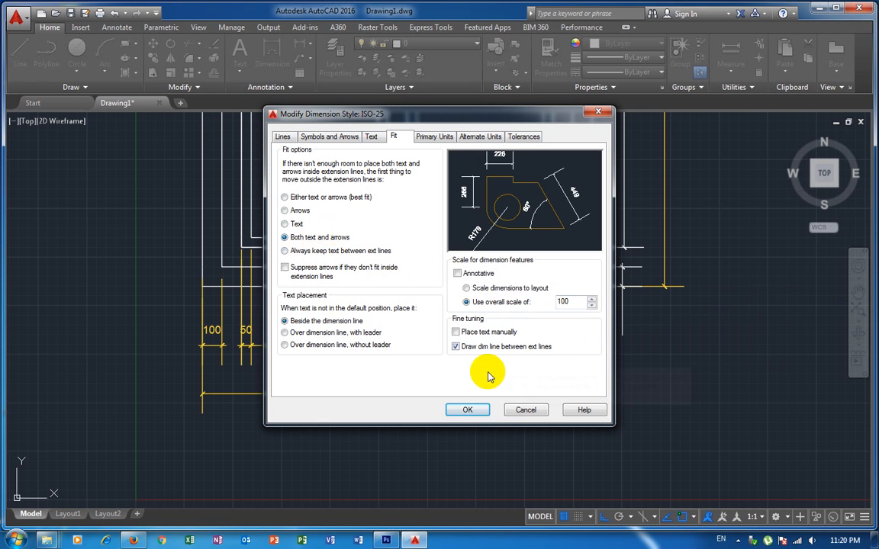
Step: Set the ISO-25 style's dimension break size to 1
click(436, 137)
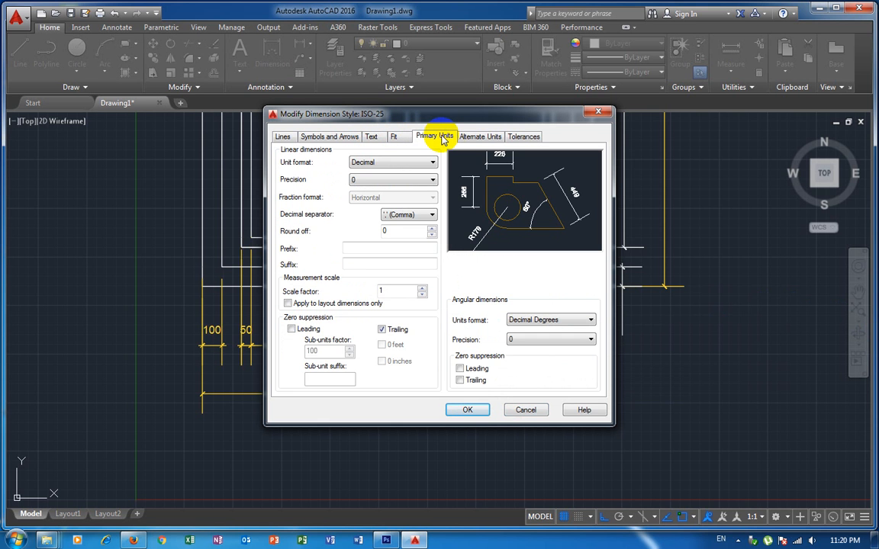
click(471, 137)
click(429, 138)
click(397, 138)
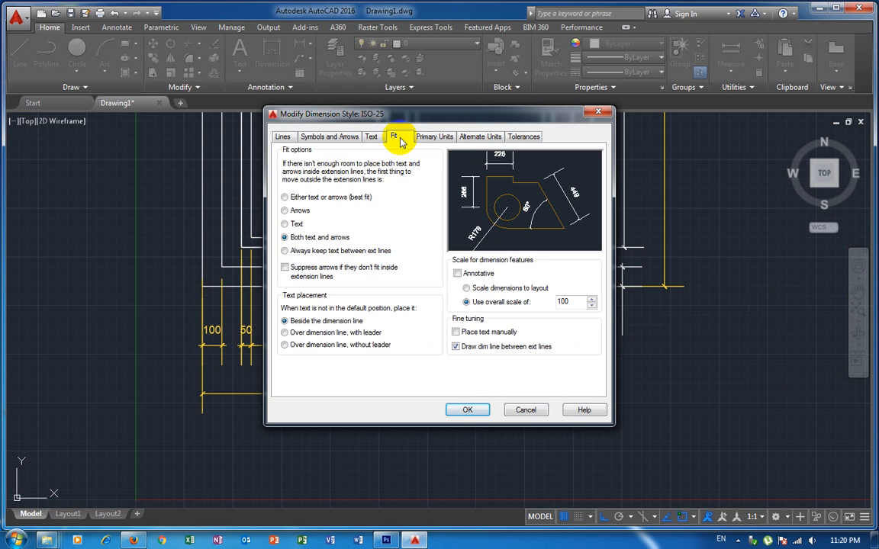
click(372, 138)
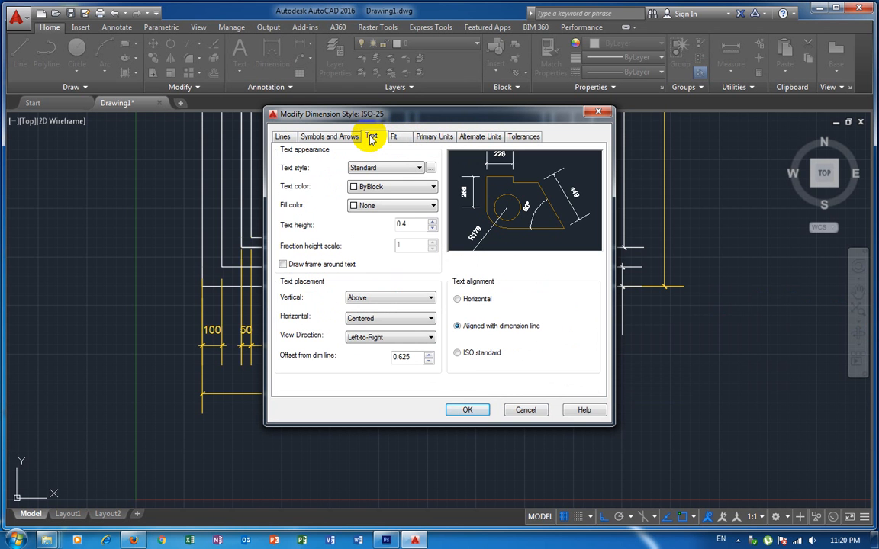
click(332, 137)
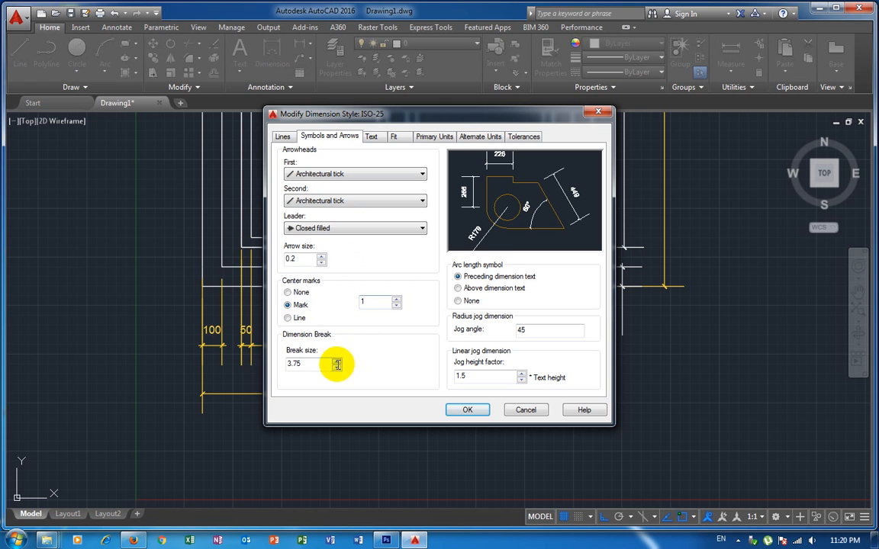
drag(323, 365, 265, 359)
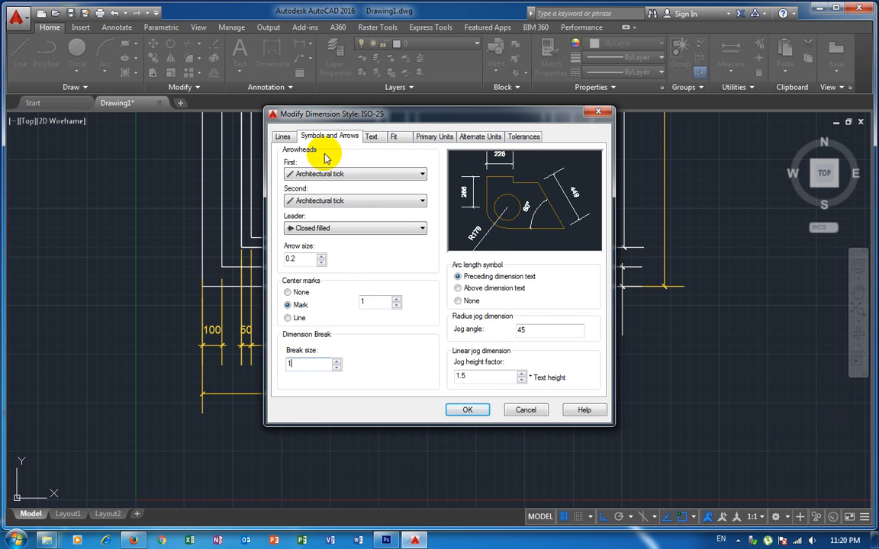
Step: Set the extension lines' offset from origin to 0.62 and apply the ISO-25 style changes
click(282, 137)
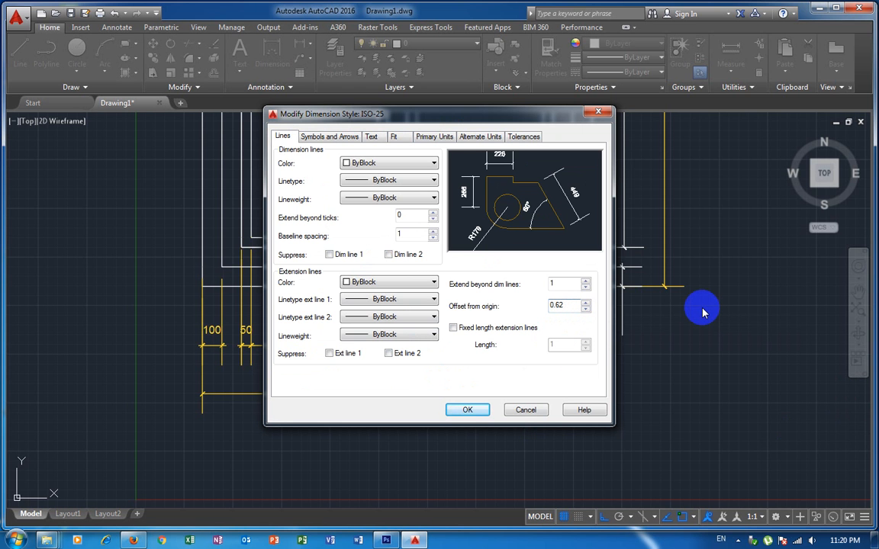
click(476, 410)
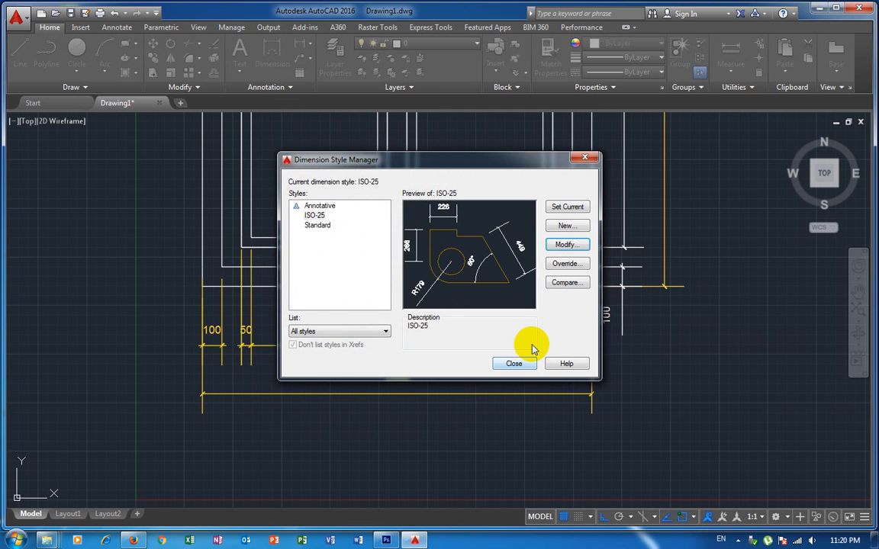
click(515, 362)
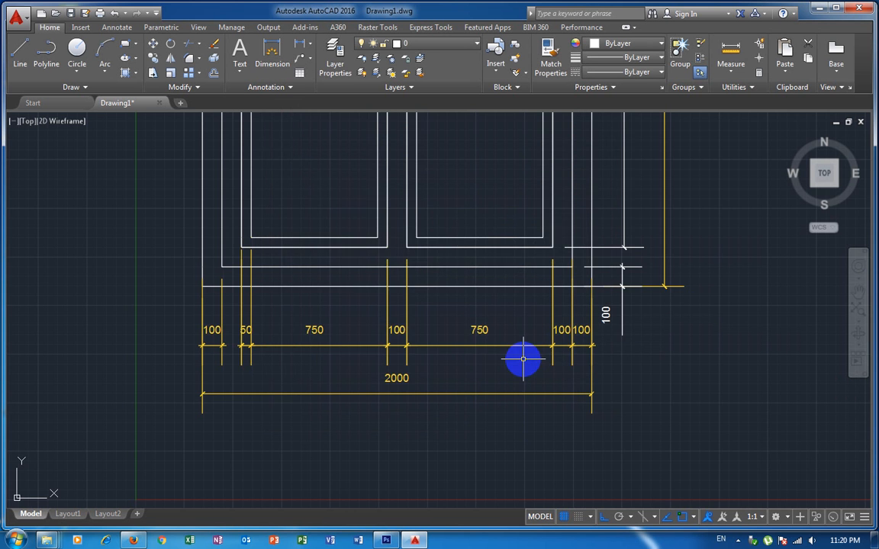
Step: Draw a vertical projection line from the frame's lower left outer corner straight down, well below the overall width dimension
scroll(608, 364, down, 5)
scroll(639, 276, up, 3)
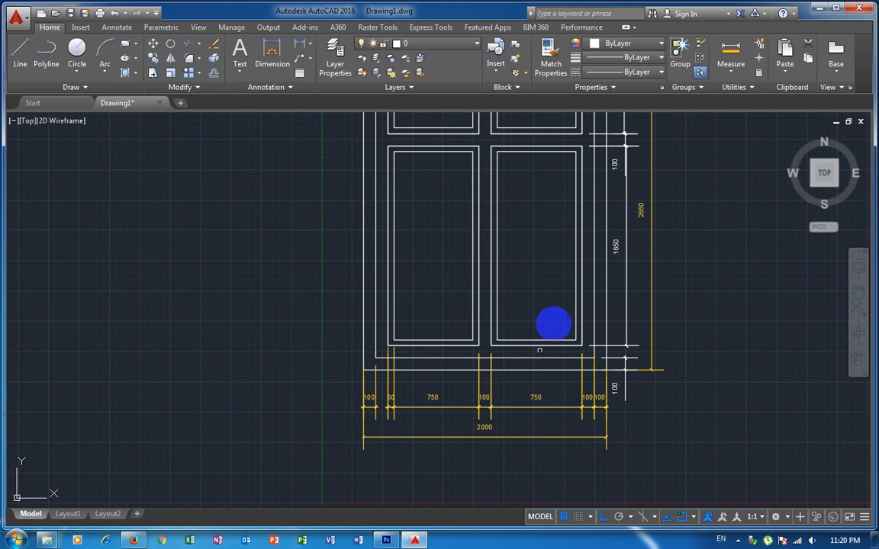
scroll(511, 406, up, 4)
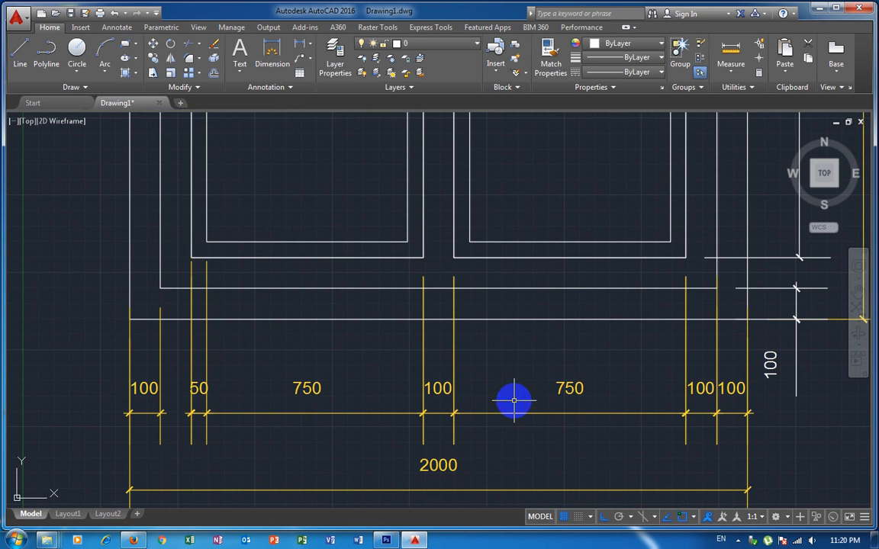
scroll(514, 400, down, 2)
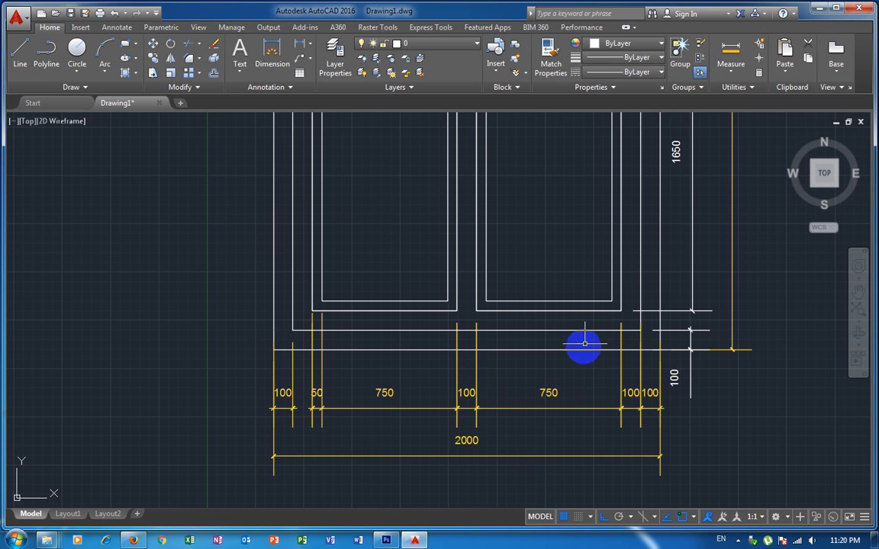
middle_drag(585, 341, 598, 234)
middle_drag(417, 325, 418, 270)
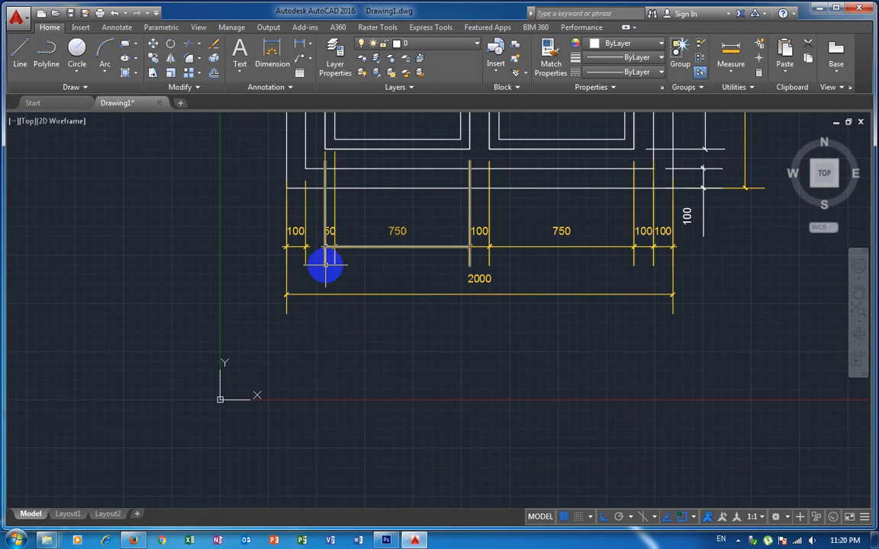
click(23, 52)
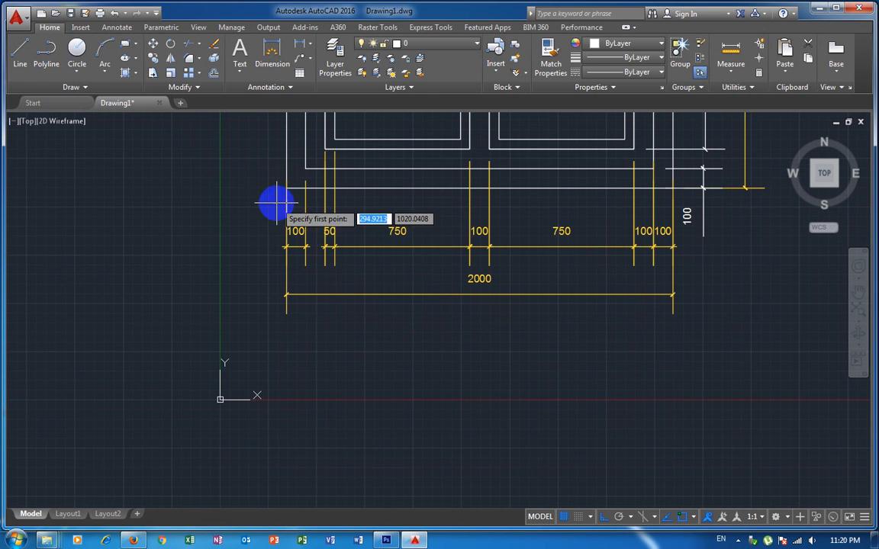
click(286, 187)
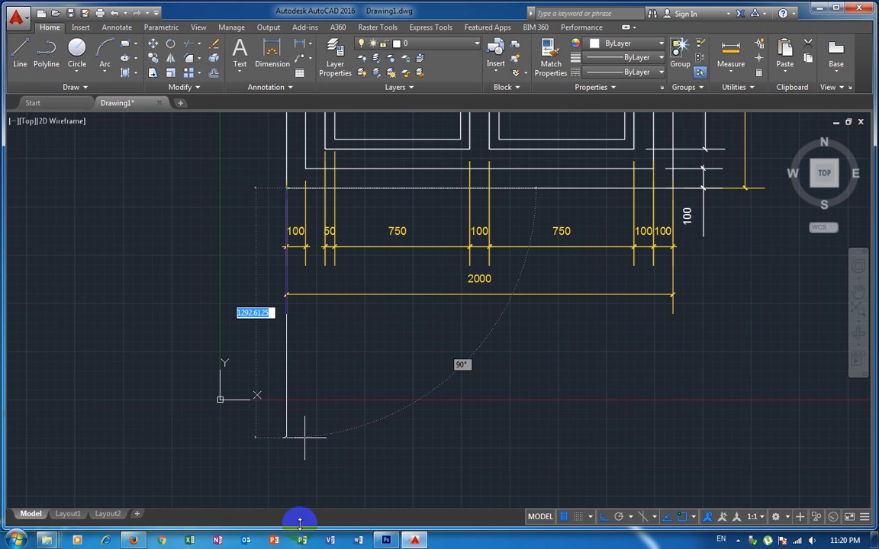
mouse_move(309, 474)
middle_down()
mouse_move(334, 337)
mouse_move(326, 333)
middle_up()
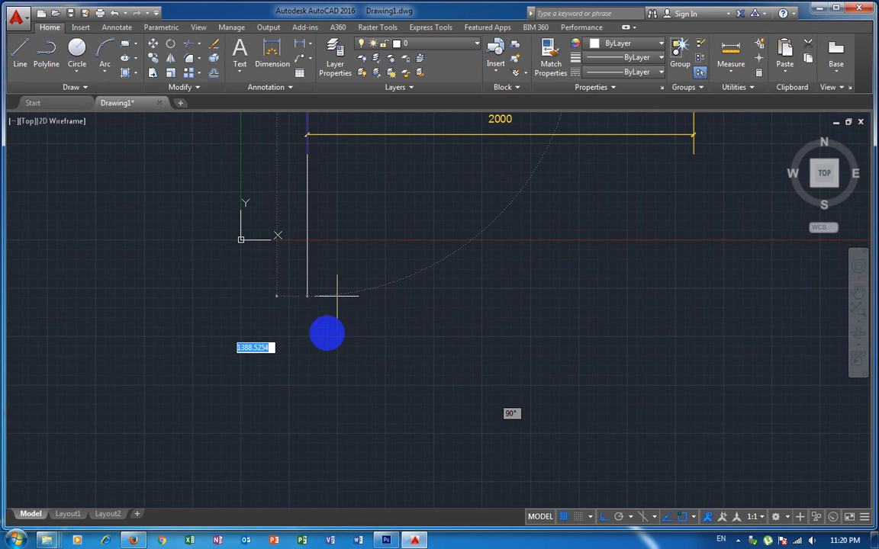
click(306, 416)
key(Escape)
scroll(491, 248, down, 2)
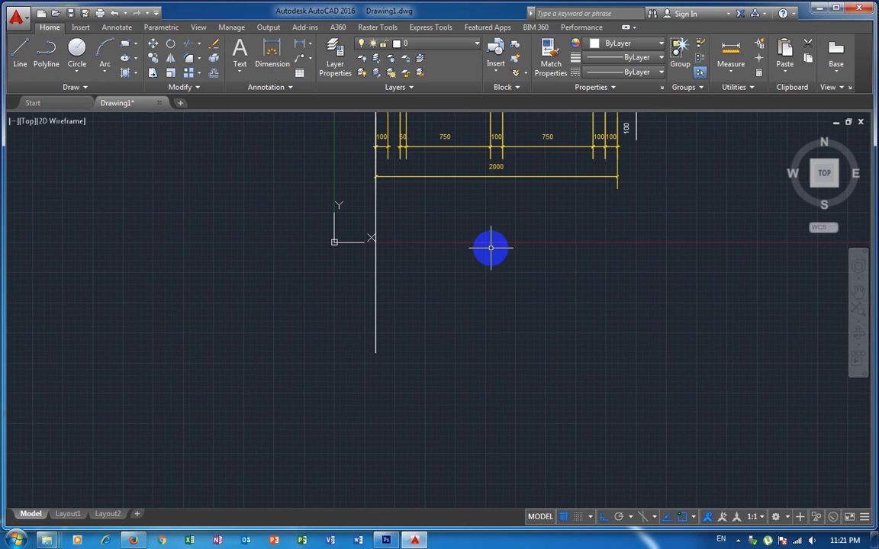
Step: Draw a second vertical projection line from the frame's right outer edge down to about the level of the left line's end
middle_drag(555, 240, 529, 324)
key(space)
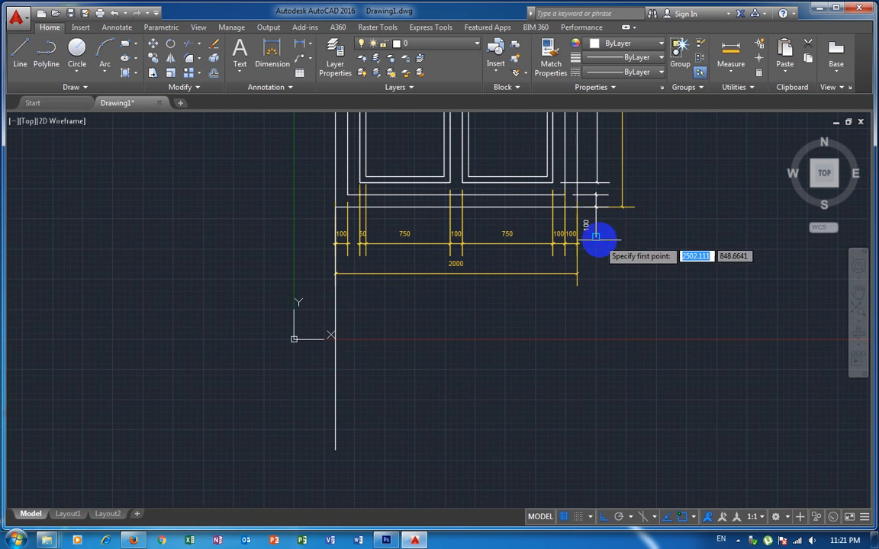
scroll(594, 202, up, 4)
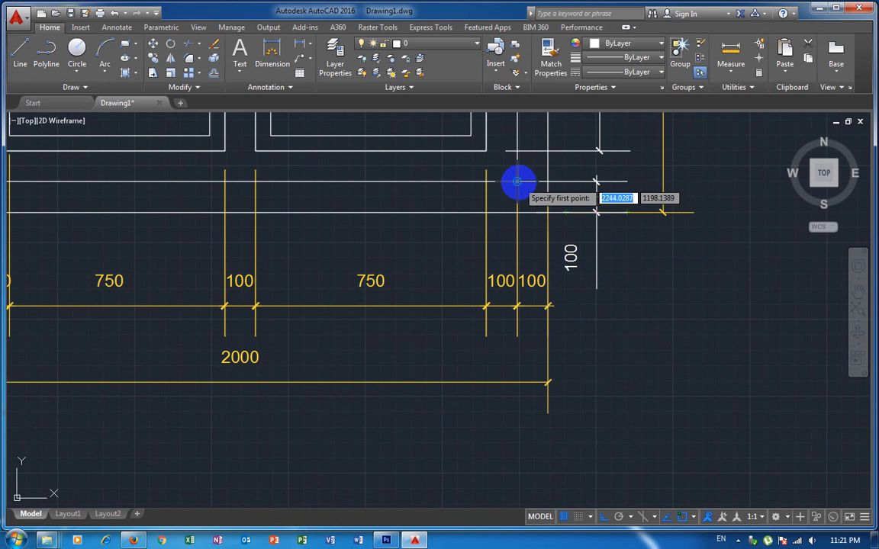
click(547, 182)
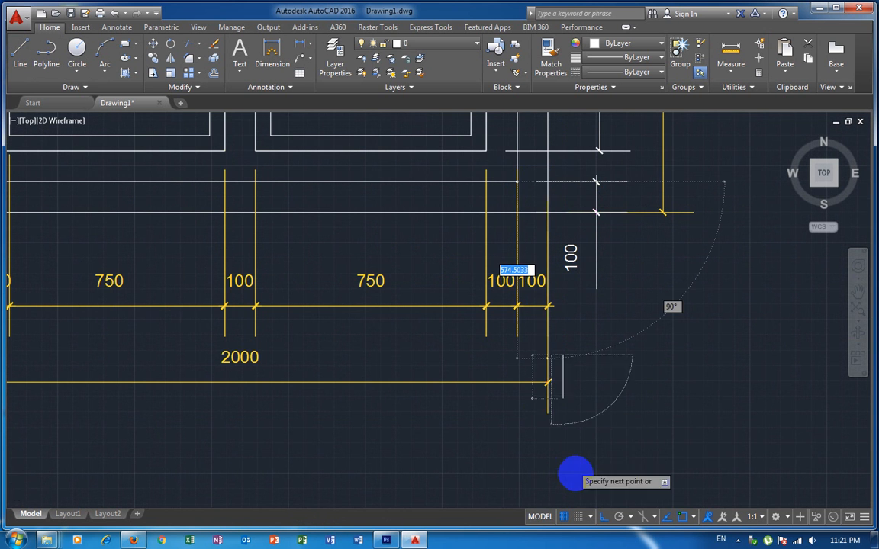
scroll(573, 475, down, 4)
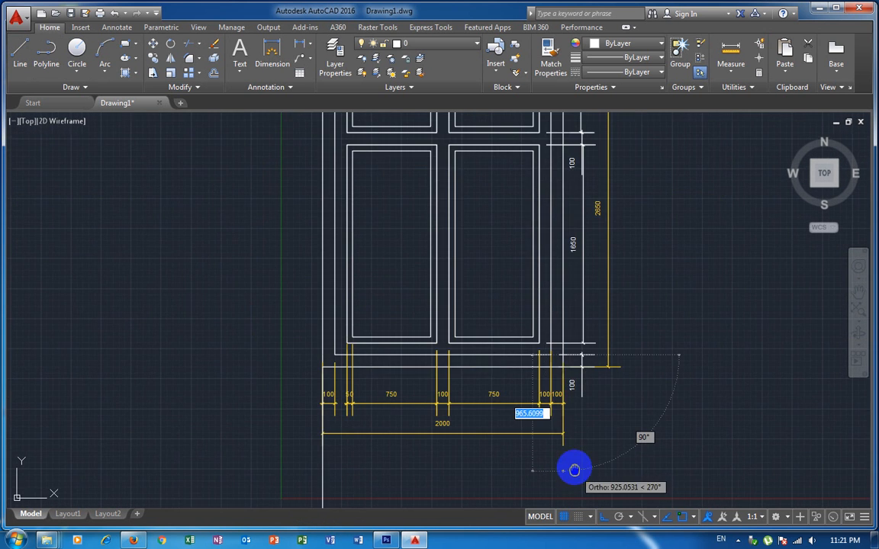
click(603, 436)
Step: Draw a 100 by 100 square between the two projection lines, below the overall width dimension
scroll(602, 436, up, 2)
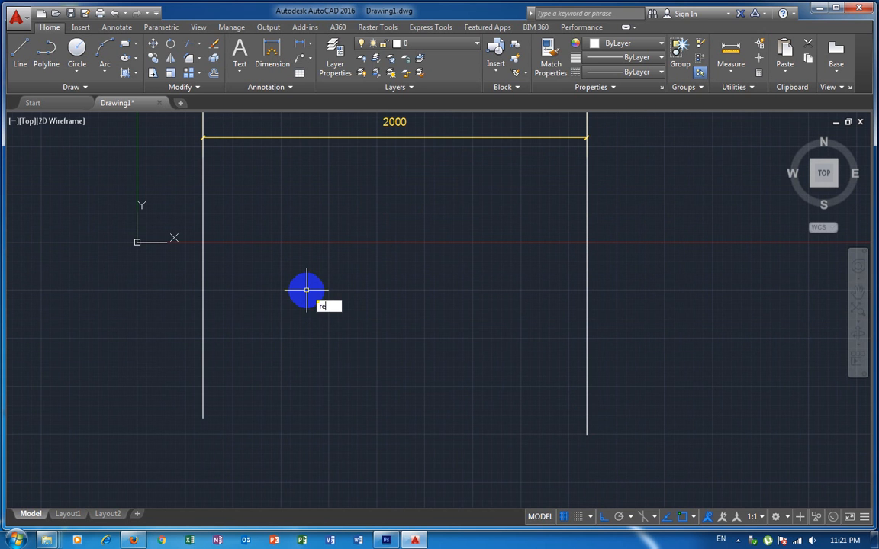
key(Return)
click(298, 286)
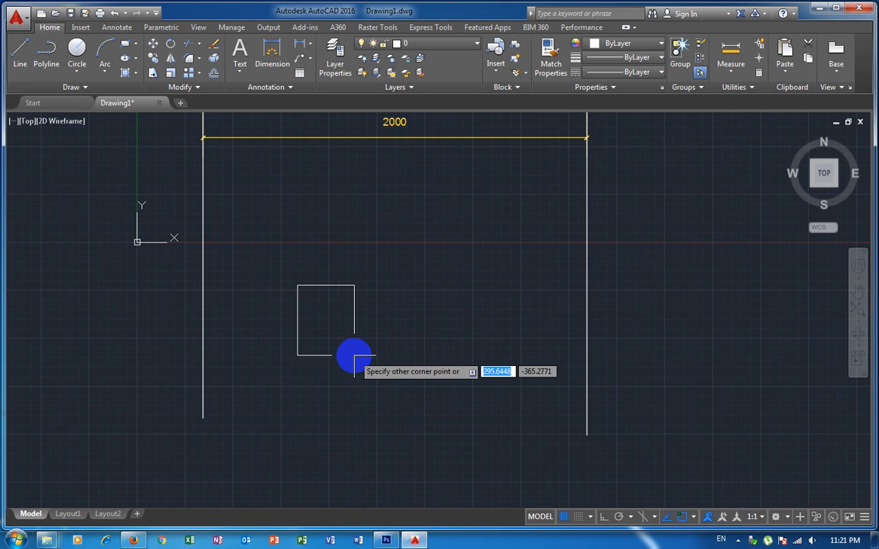
text(@100)
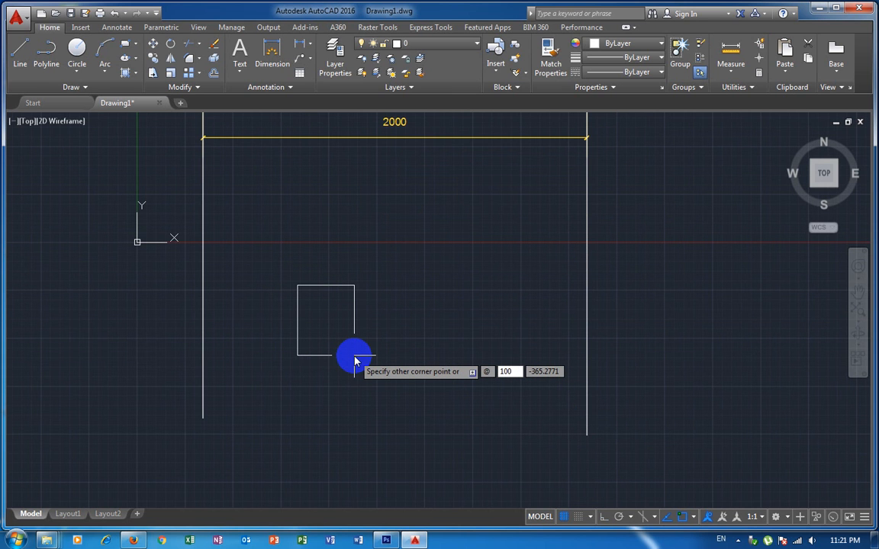
key(Tab)
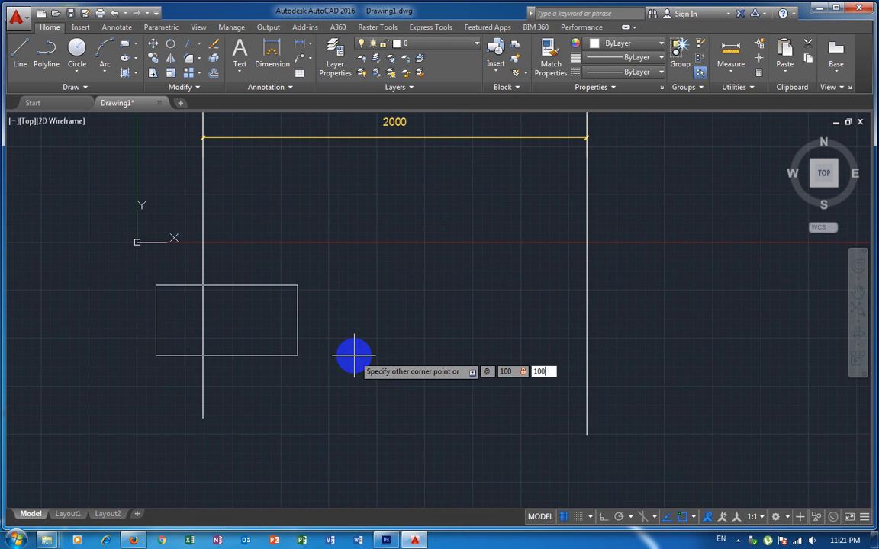
key(Return)
Step: Move the square horizontally by its lower left corner so its left side lies on the left projection line
click(342, 308)
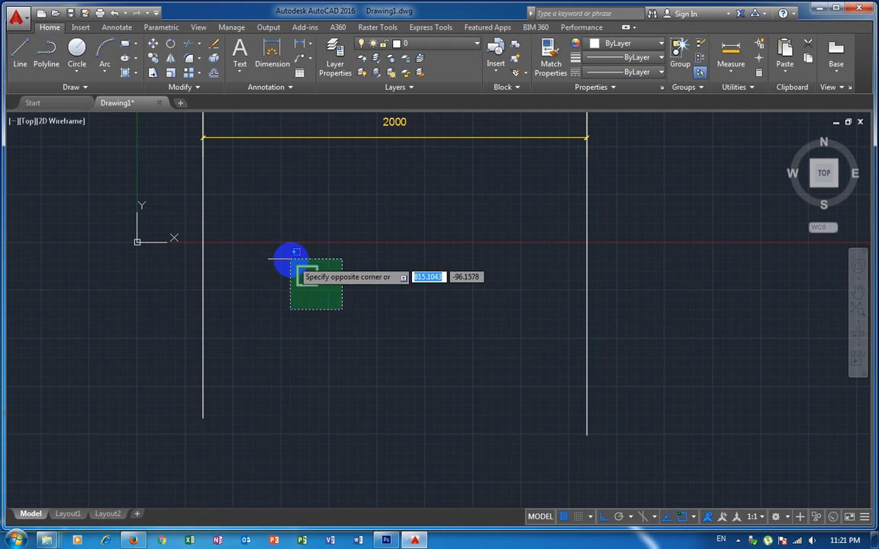
click(290, 256)
key(m)
key(Return)
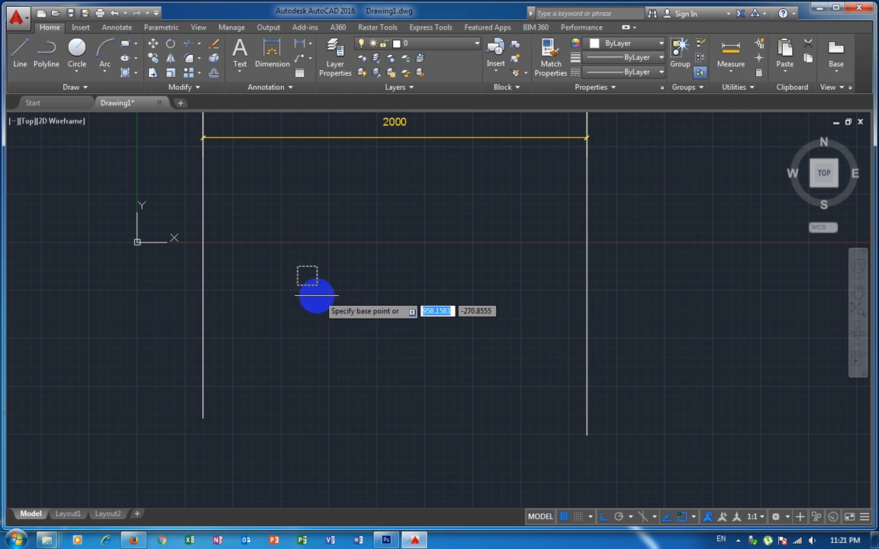
click(297, 285)
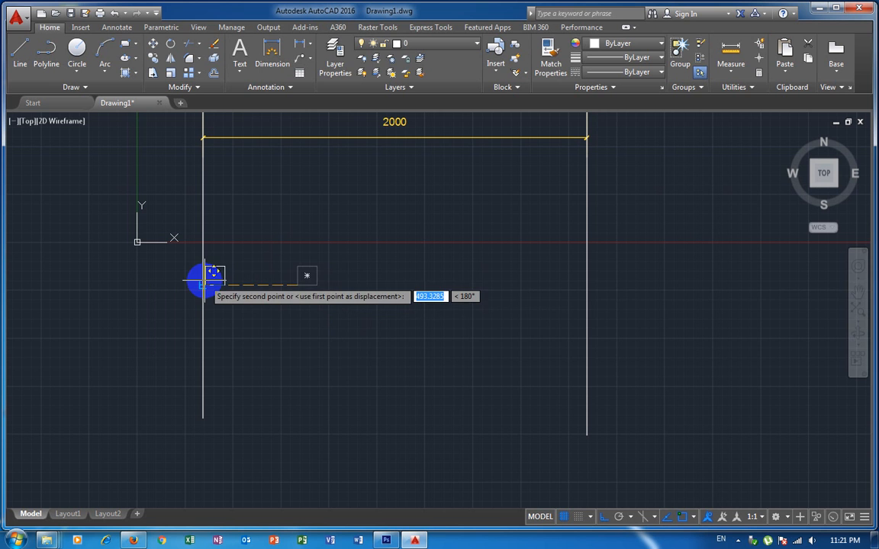
click(203, 277)
Step: Mirror the 100 by 100 square about a vertical axis through the 2000 dimension's midpoint, keeping the original
click(216, 266)
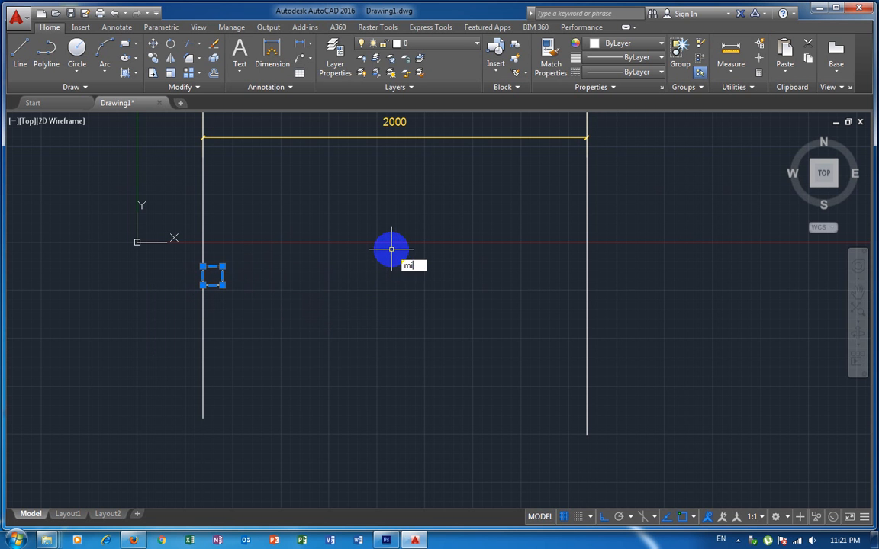
key(Return)
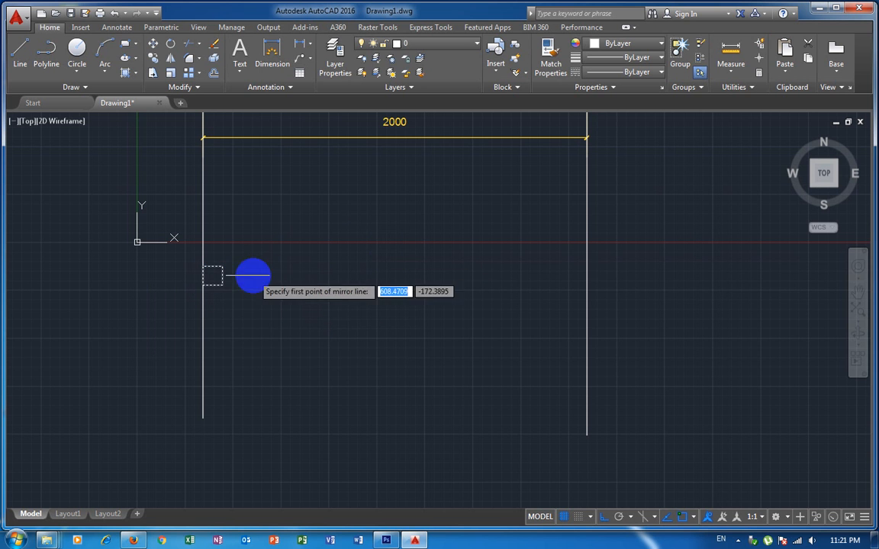
click(394, 138)
click(393, 231)
key(Return)
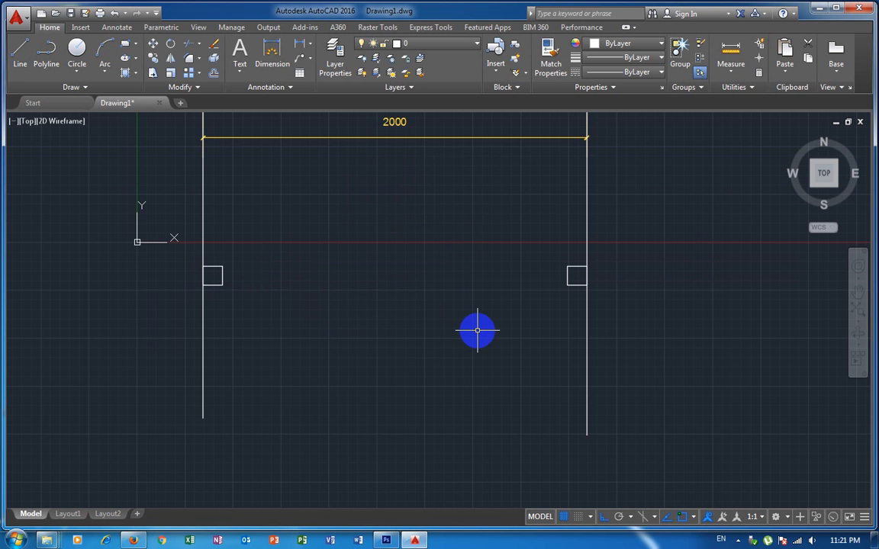
text(re)
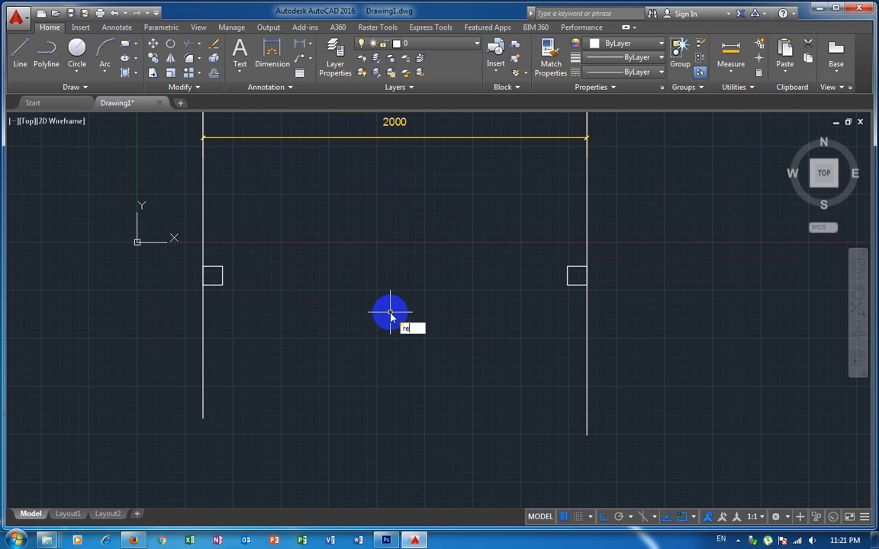
text(c)
key(Return)
click(314, 257)
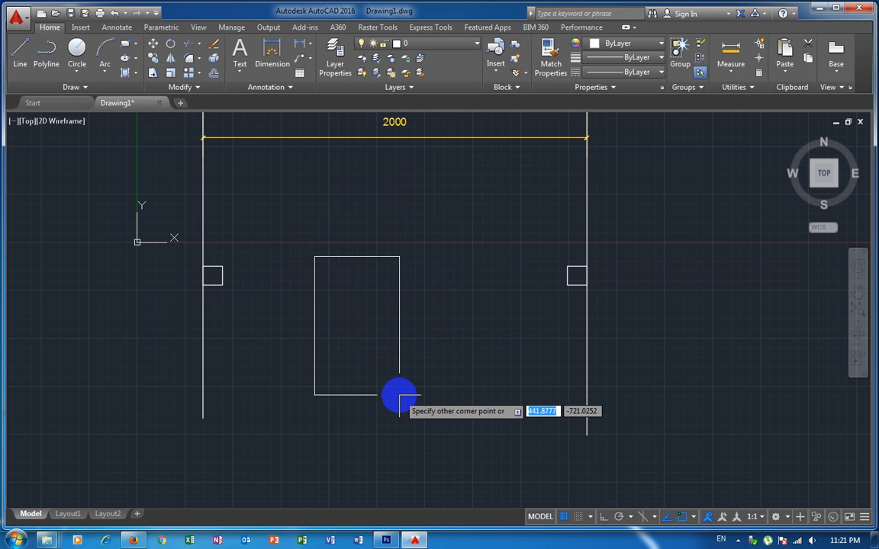
key(Tab)
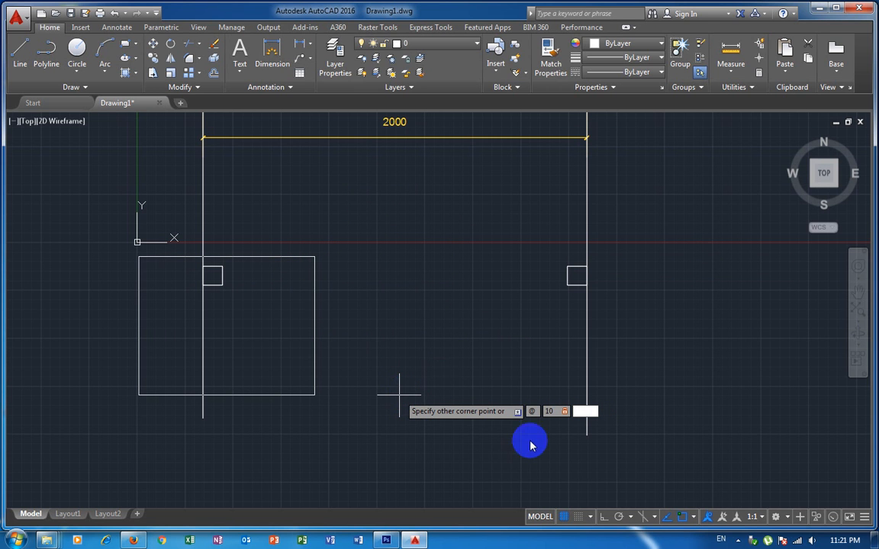
key(Escape)
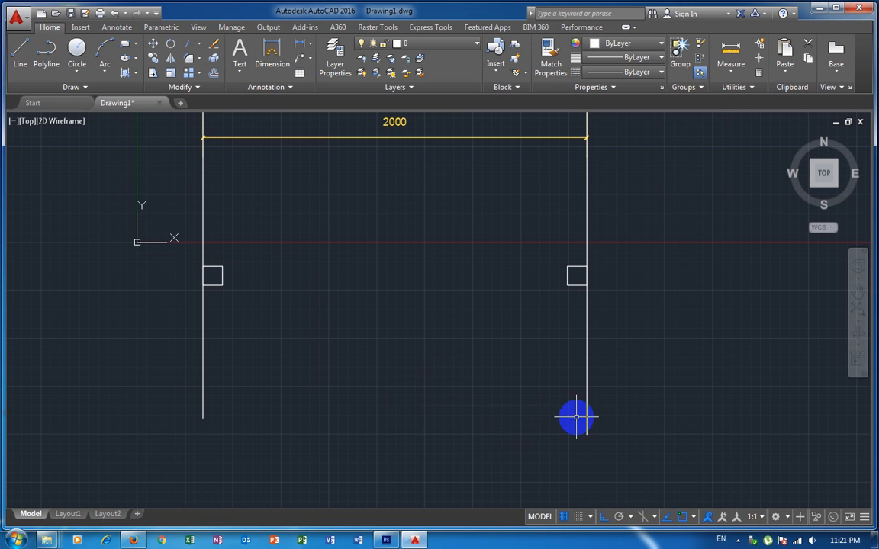
Step: Draw an upright rectangle 100 wide and about twice as tall between the projection lines, above the left square
text(rec)
key(Return)
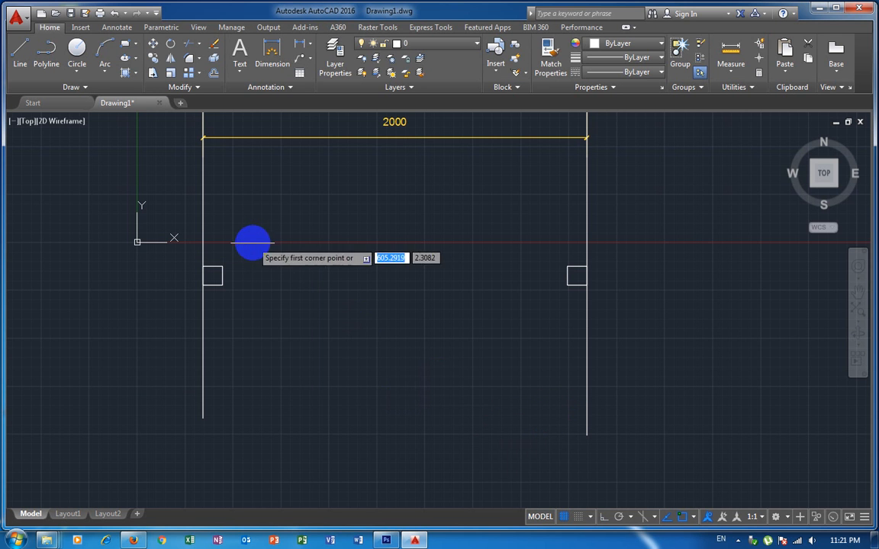
click(257, 211)
text(@)
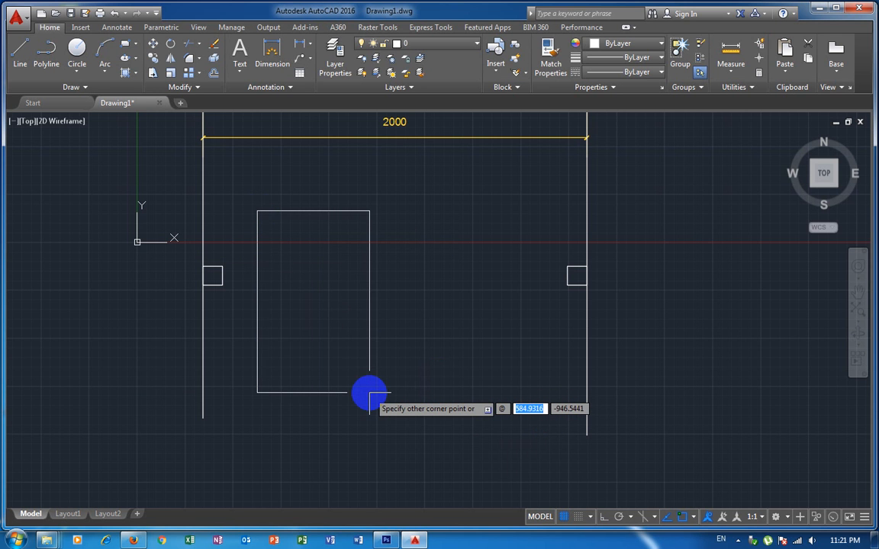
text(100)
key(Tab)
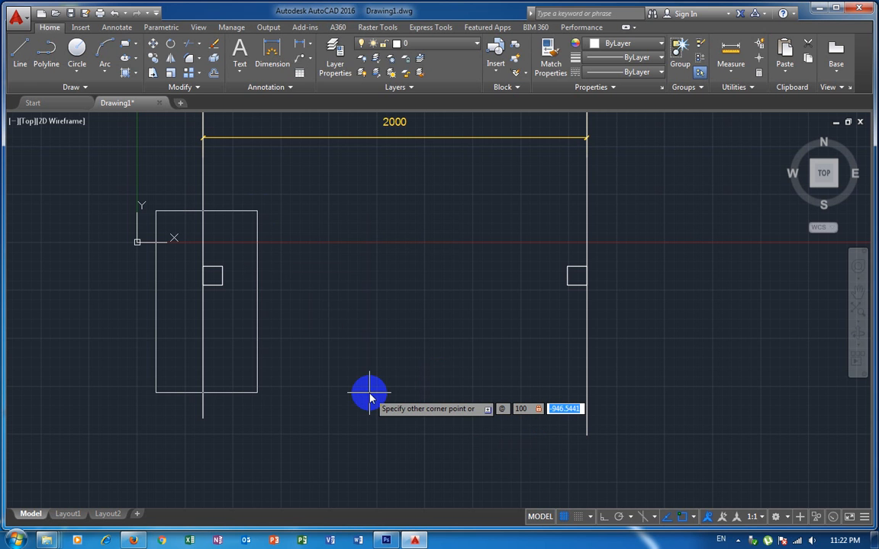
key(Return)
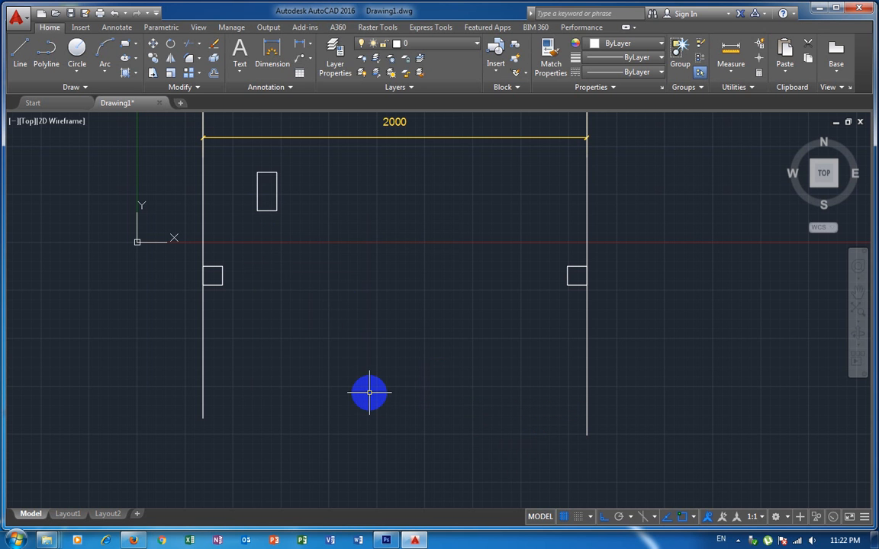
Step: Move the upright rectangle by its lower left corner onto the left square's upper right corner
click(324, 225)
click(237, 204)
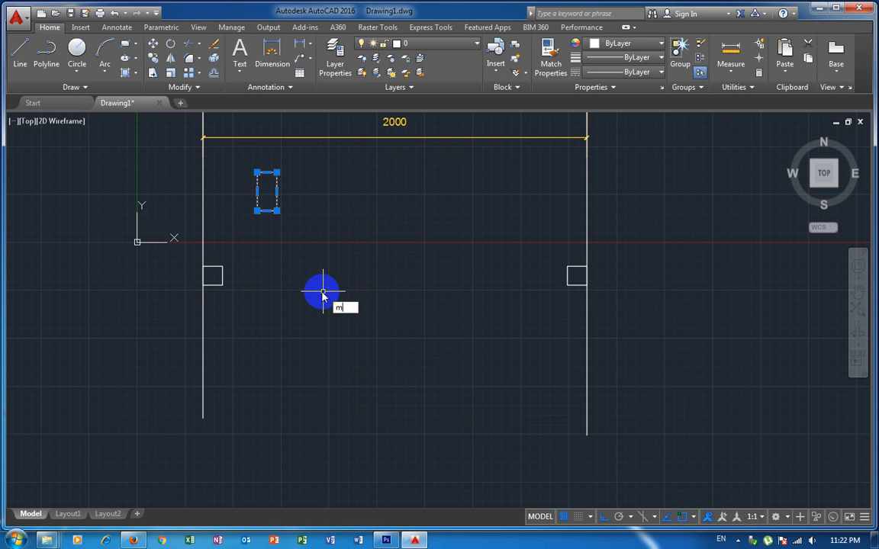
key(Return)
click(257, 212)
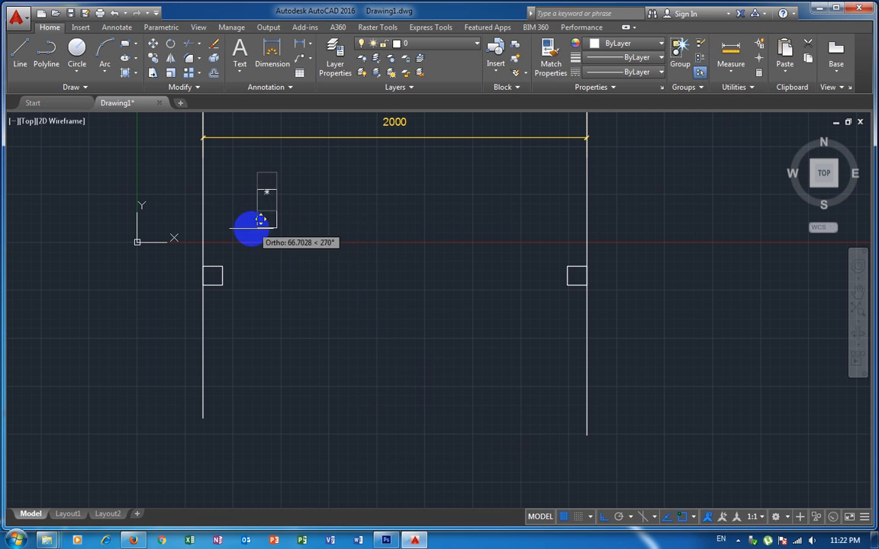
click(222, 266)
Step: Copy the upright rectangle by its lower right corner onto the right square's upper left corner
click(271, 281)
click(235, 230)
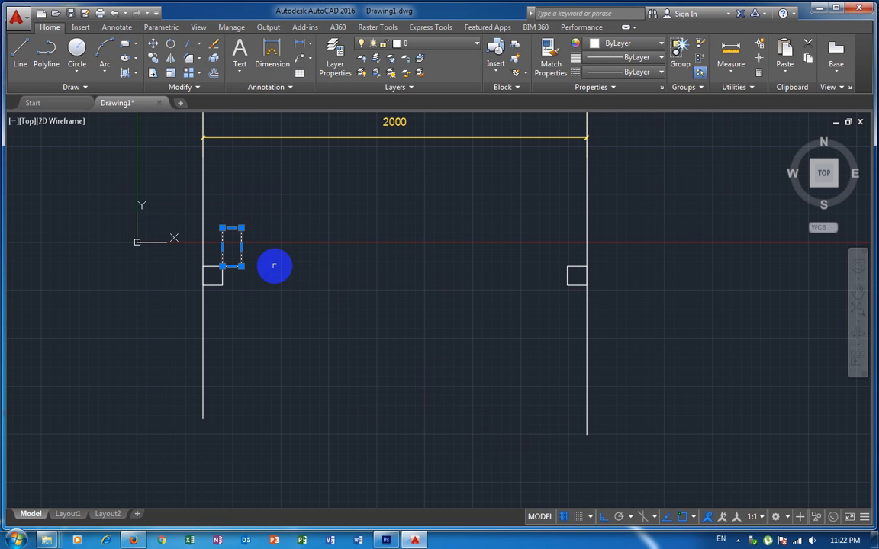
text(co)
key(Return)
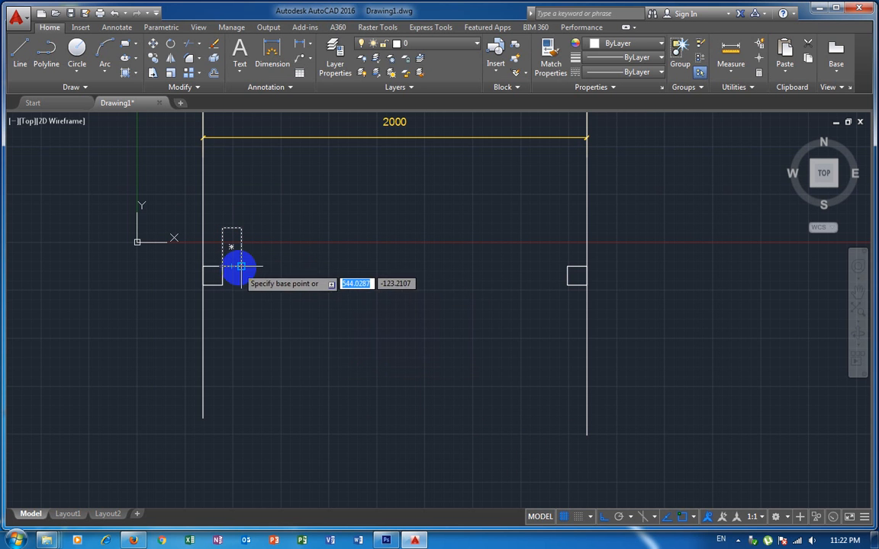
click(242, 266)
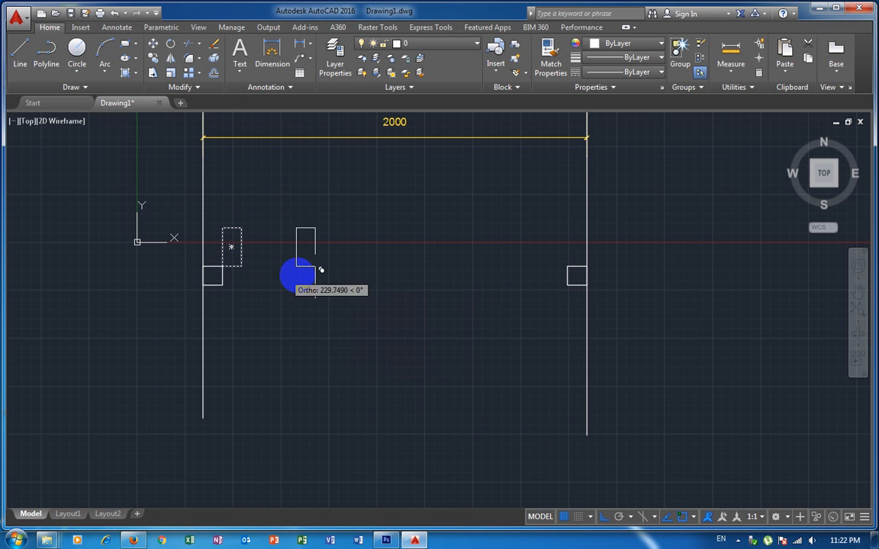
click(567, 267)
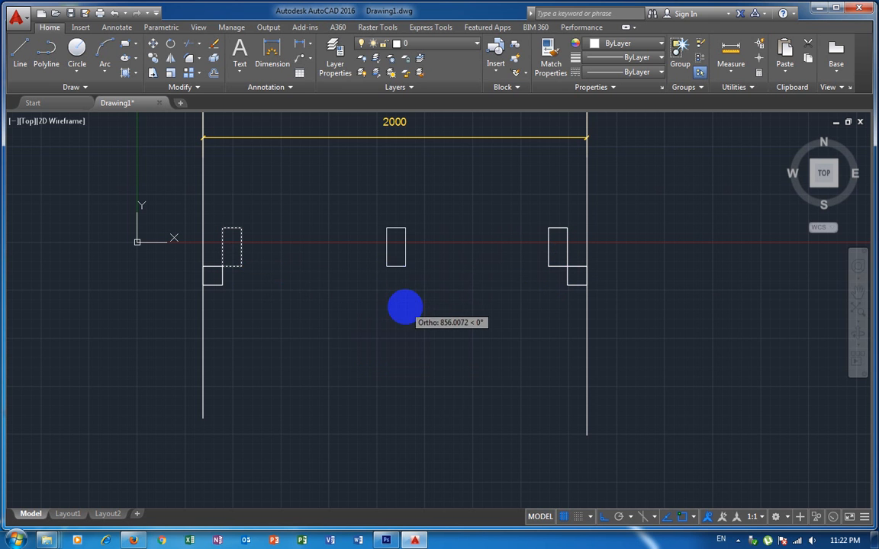
key(Escape)
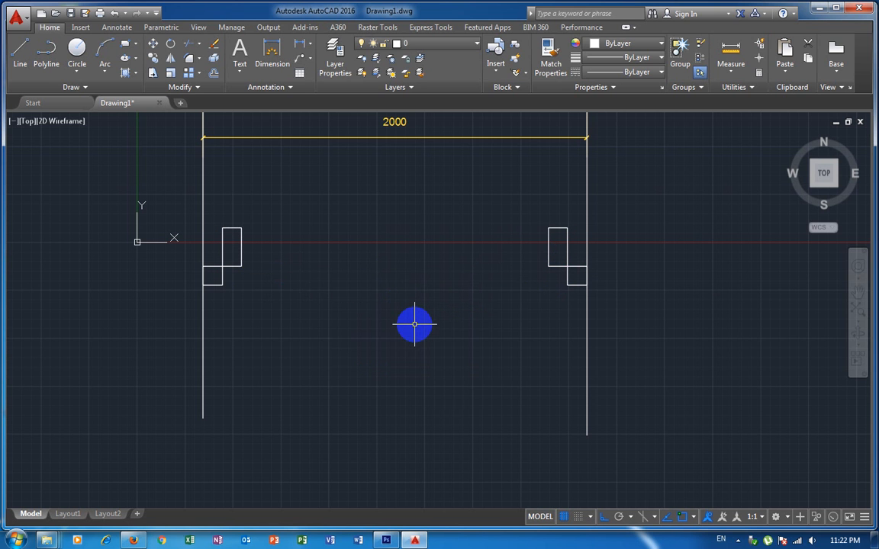
Step: Draw a long rectangle from the left upright rectangle's upper right corner to the right one's lower left corner
click(125, 73)
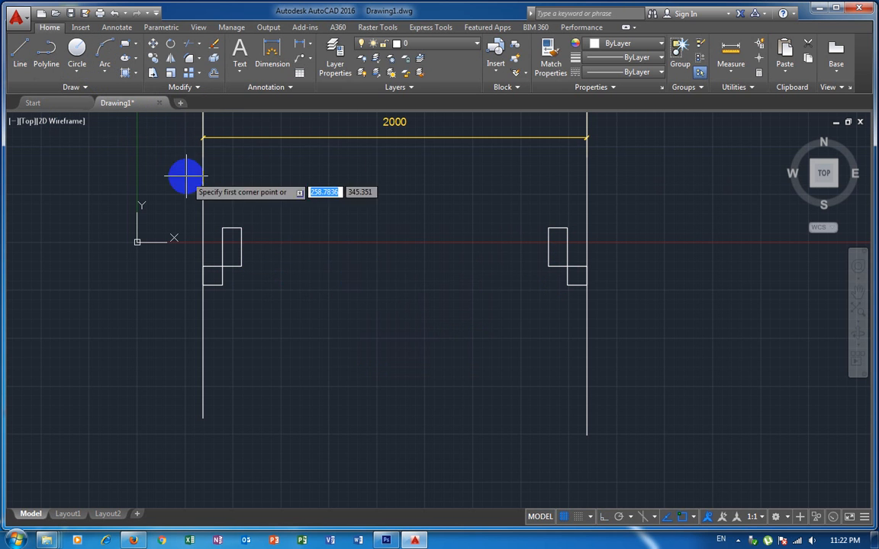
click(232, 230)
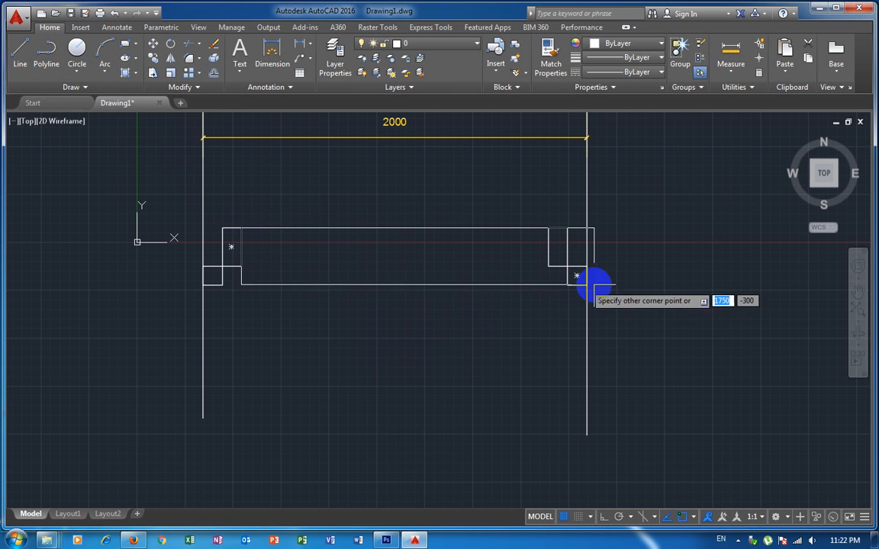
click(548, 266)
Step: Draw a horizontal line inside the long rectangle between the midpoints of its two short sides
scroll(243, 257, up, 2)
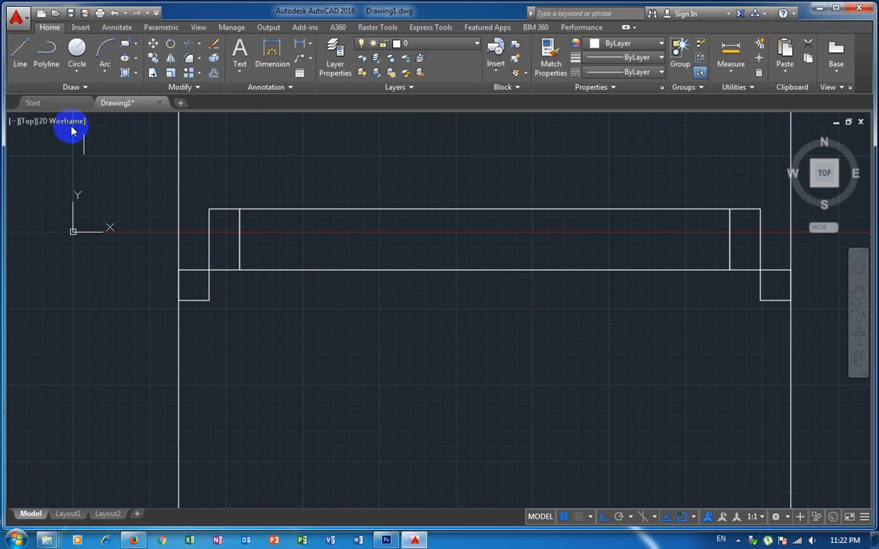
click(45, 64)
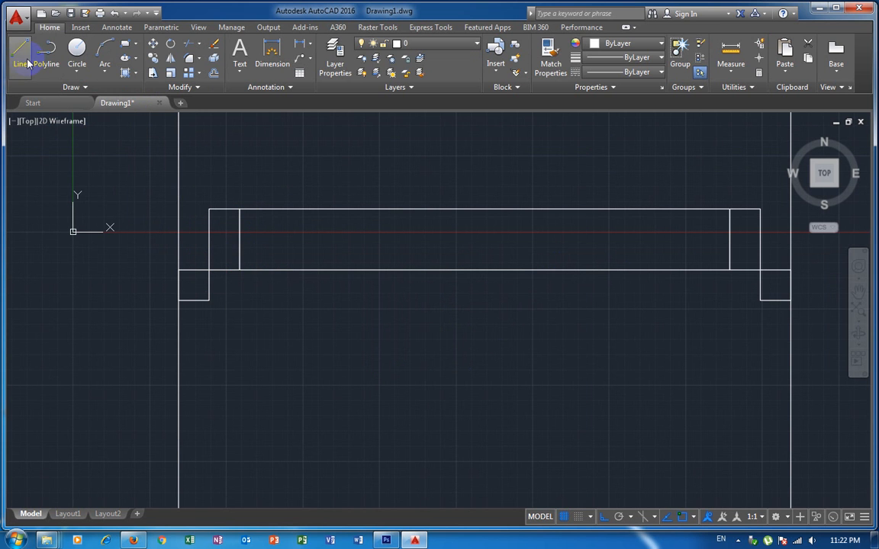
click(239, 239)
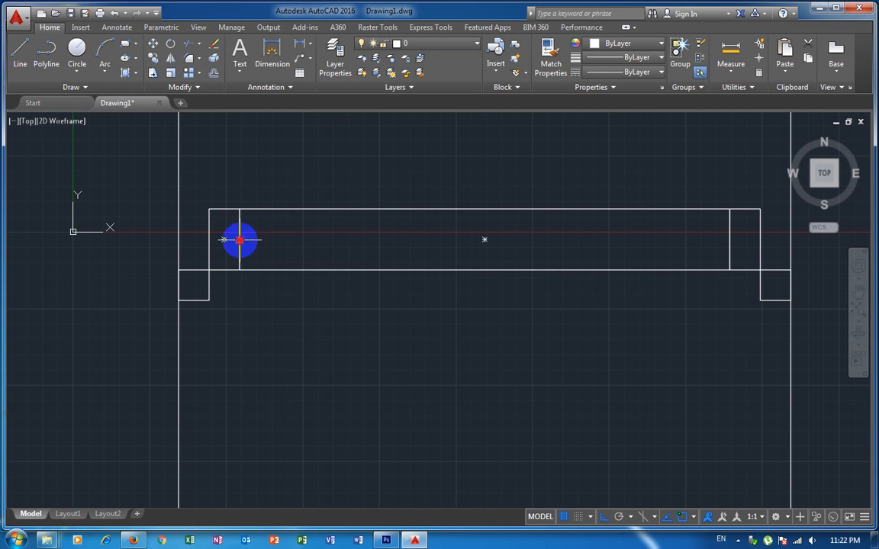
click(723, 241)
key(Return)
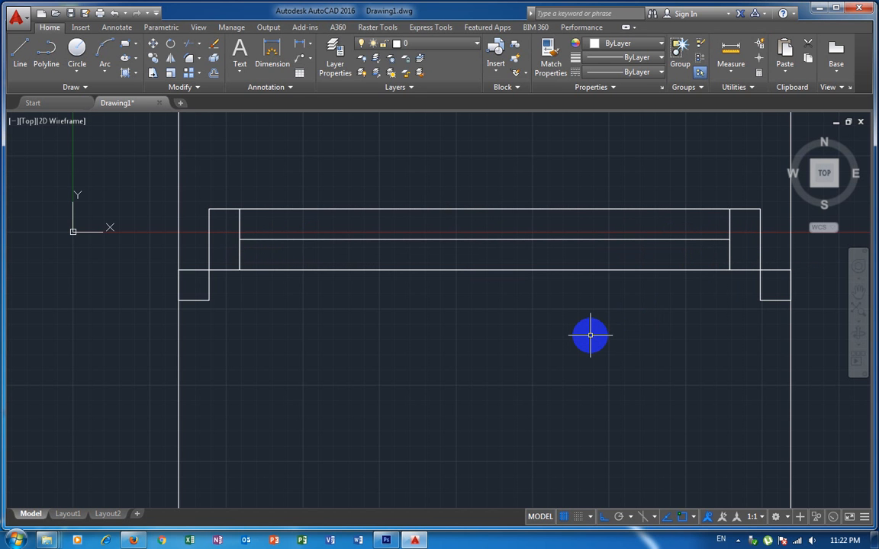
Step: Offset the long rectangle's horizontal centre line by 10 to both sides and delete the original line
scroll(590, 335, up, 2)
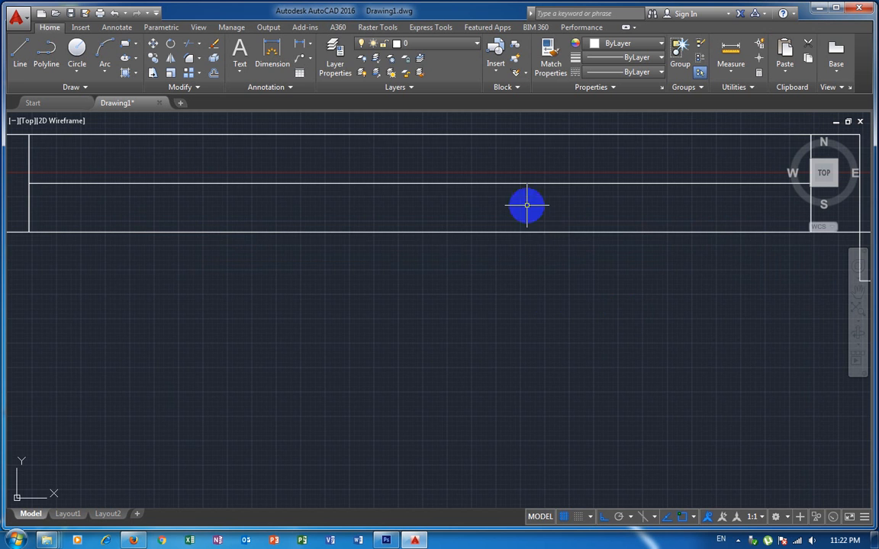
scroll(526, 198, down, 2)
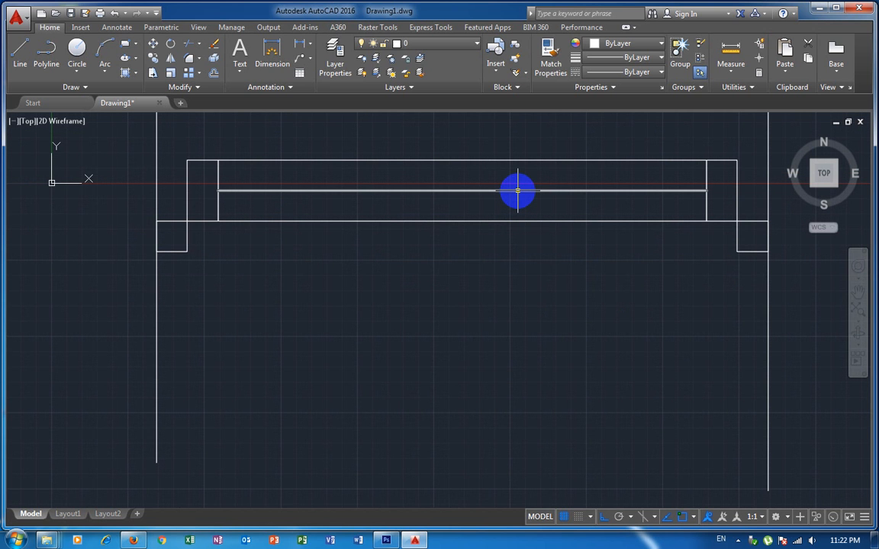
scroll(517, 191, up, 2)
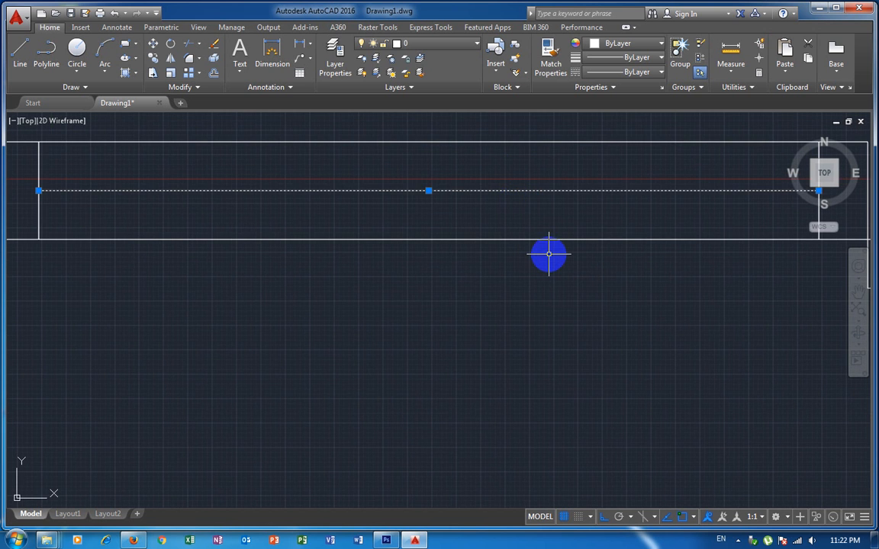
text(o)
key(Return)
text(10)
key(Return)
click(548, 190)
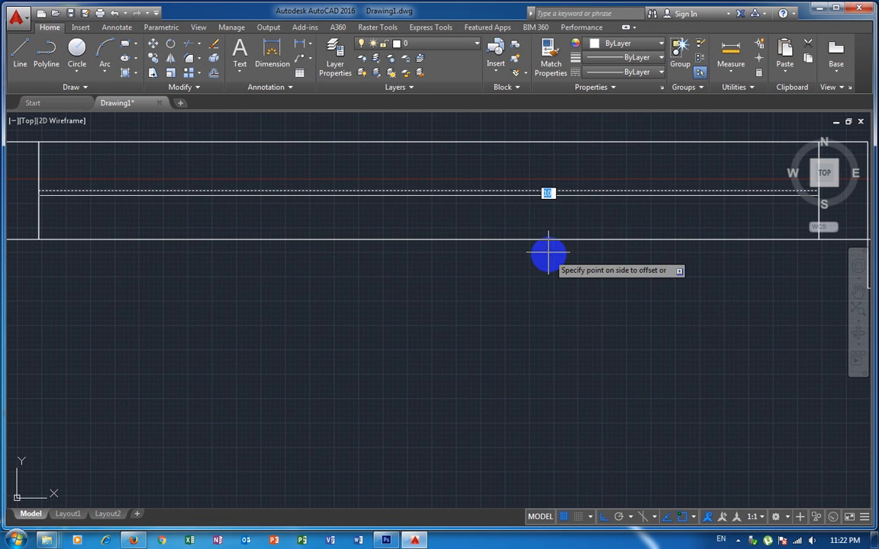
click(529, 220)
click(520, 190)
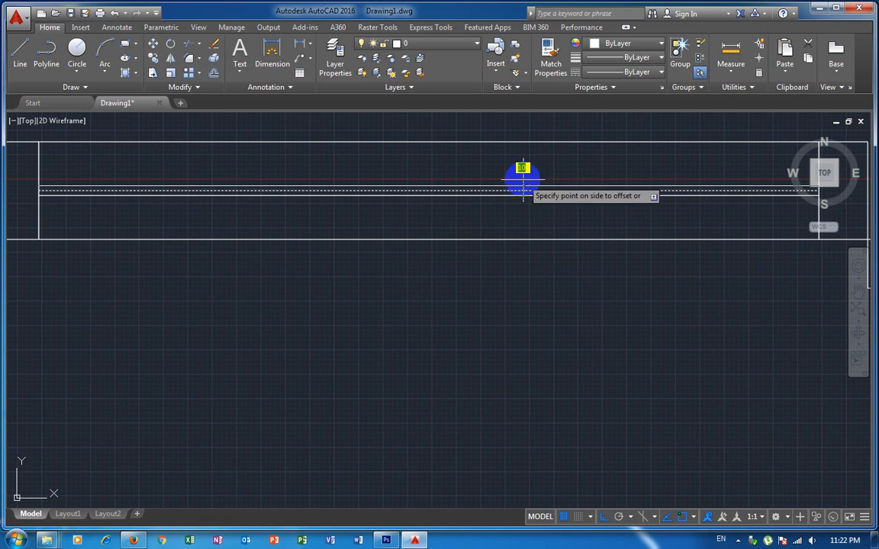
click(525, 182)
click(528, 190)
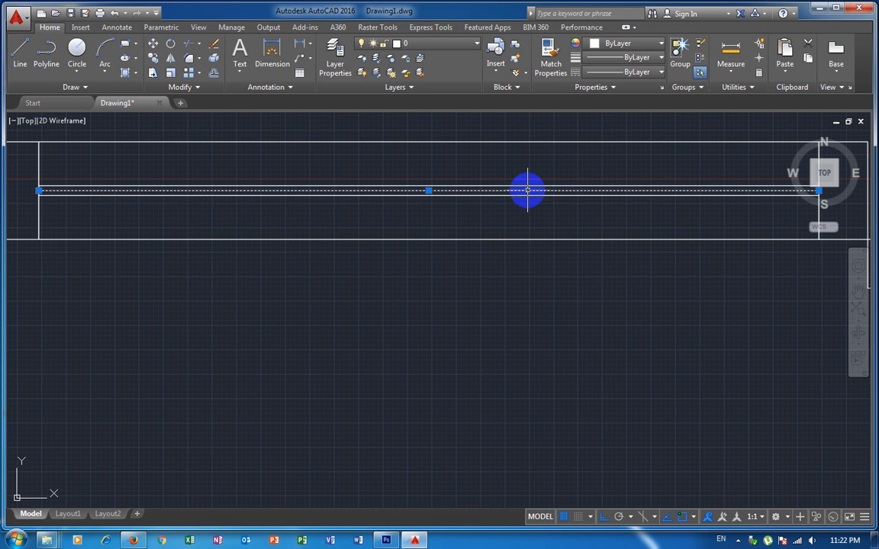
key(Delete)
Step: Try drawing a 10 by 10 square below the long rectangle, and delete it
mouse_move(660, 241)
middle_down()
mouse_move(572, 243)
mouse_move(475, 282)
middle_up()
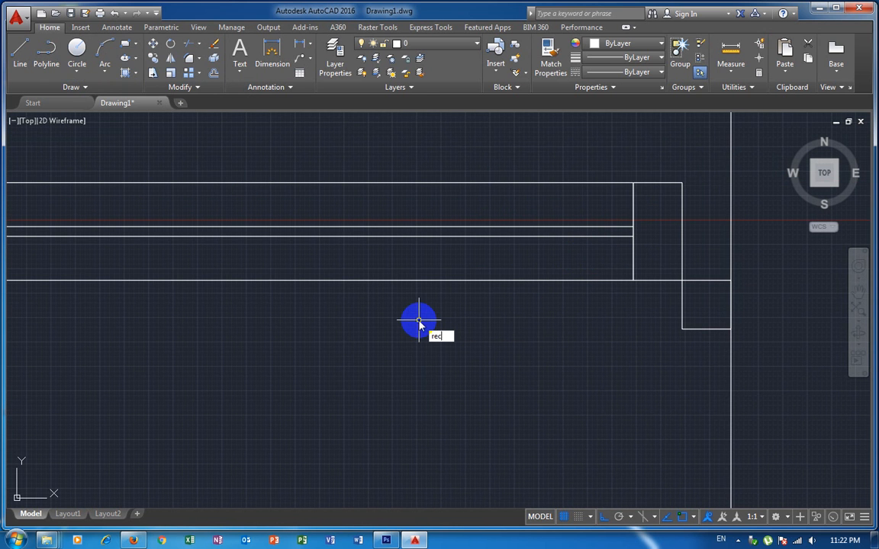
key(Return)
click(409, 307)
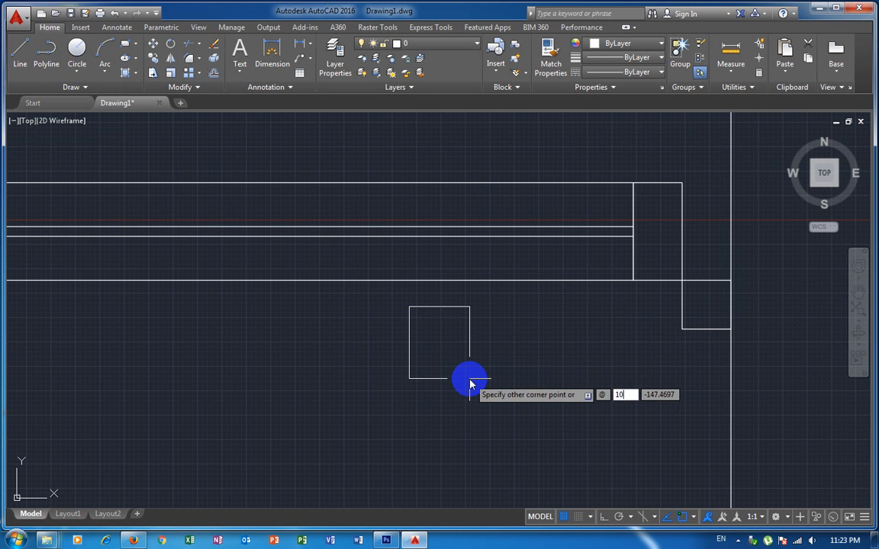
text(10)
key(Tab)
key(Return)
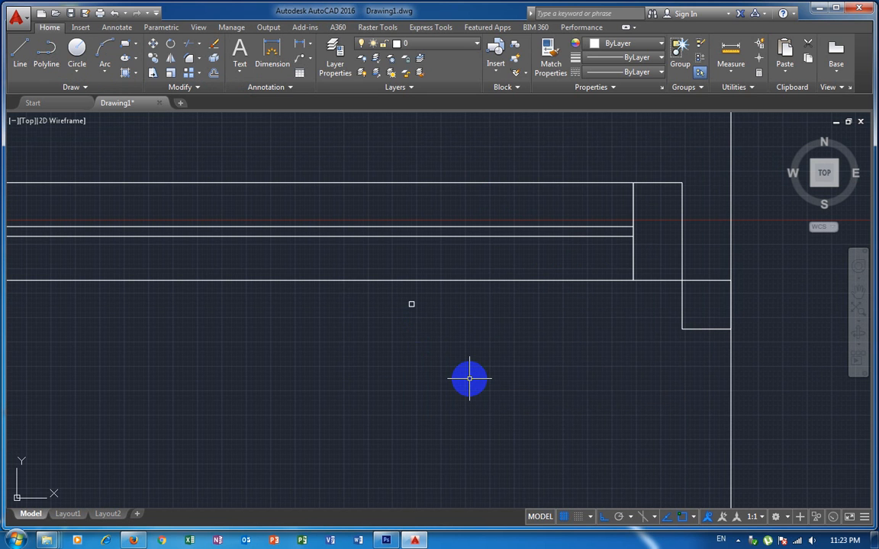
click(428, 323)
click(386, 302)
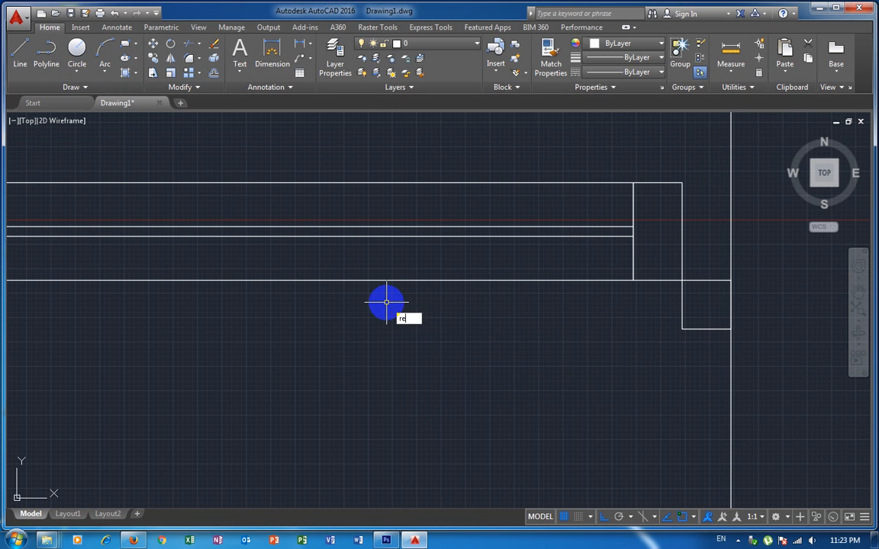
Step: Draw a 20 by 20 square just below the long rectangle of the plan section
text(c)
key(Return)
click(307, 320)
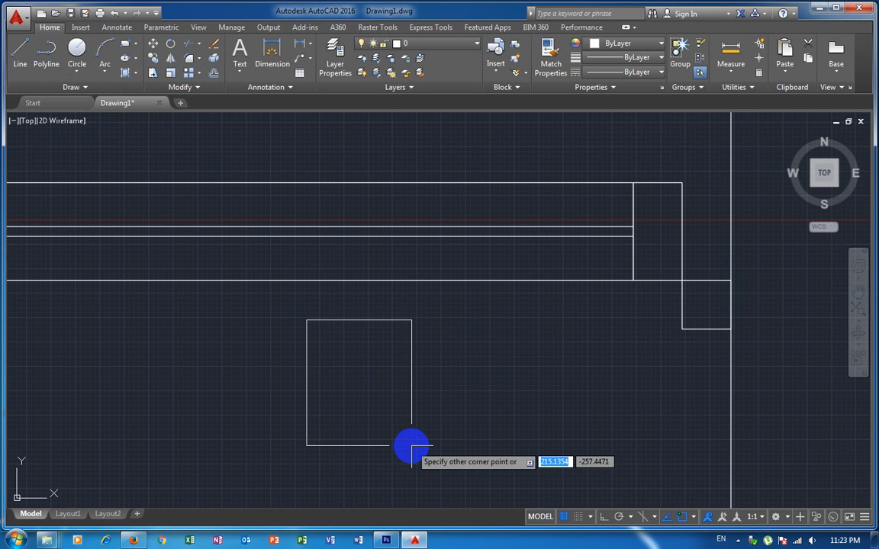
text(@)
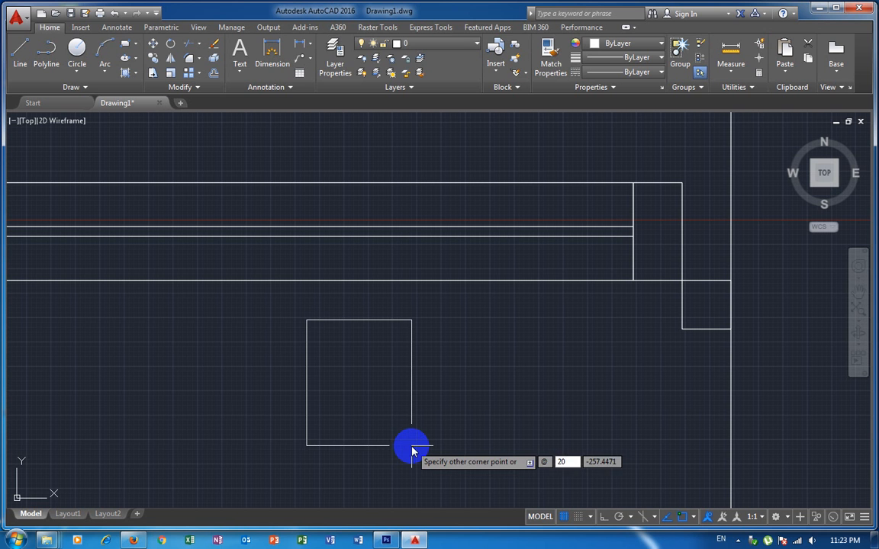
text(20)
key(Tab)
text(20)
key(Return)
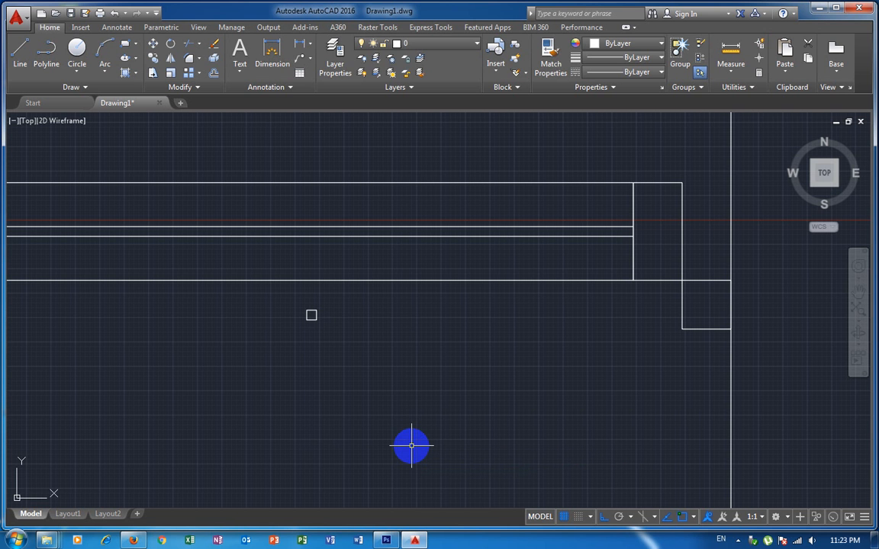
Step: Move the small square by its lower right corner to the right end of the thin panel's lower line
drag(355, 367, 256, 292)
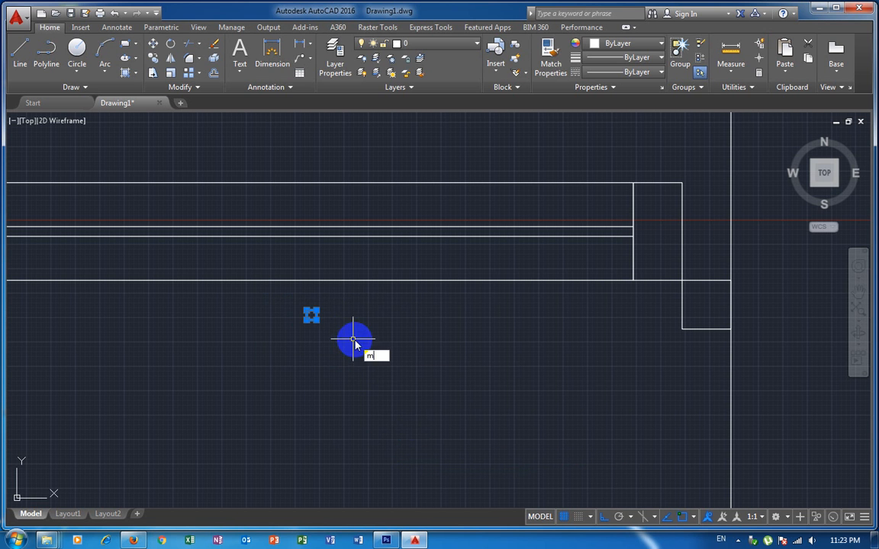
key(Return)
scroll(354, 345, up, 5)
click(243, 280)
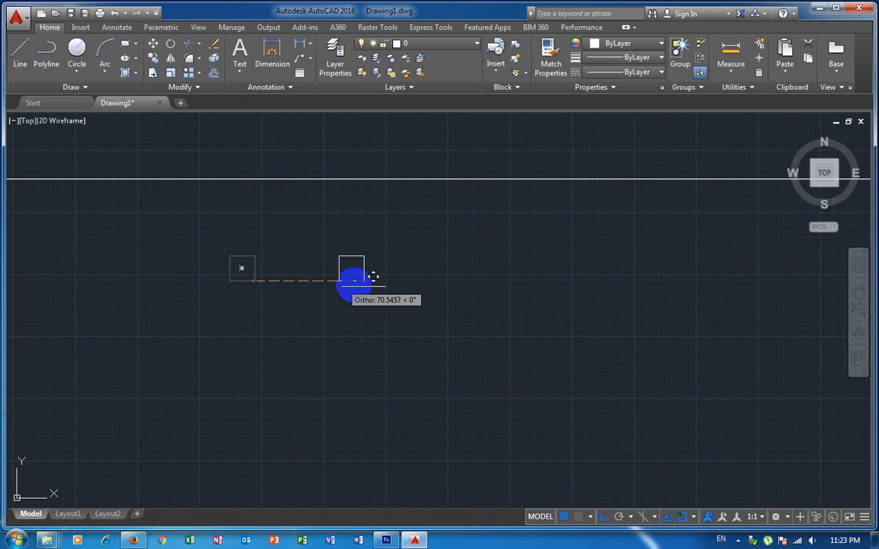
scroll(536, 305, down, 3)
scroll(633, 249, up, 3)
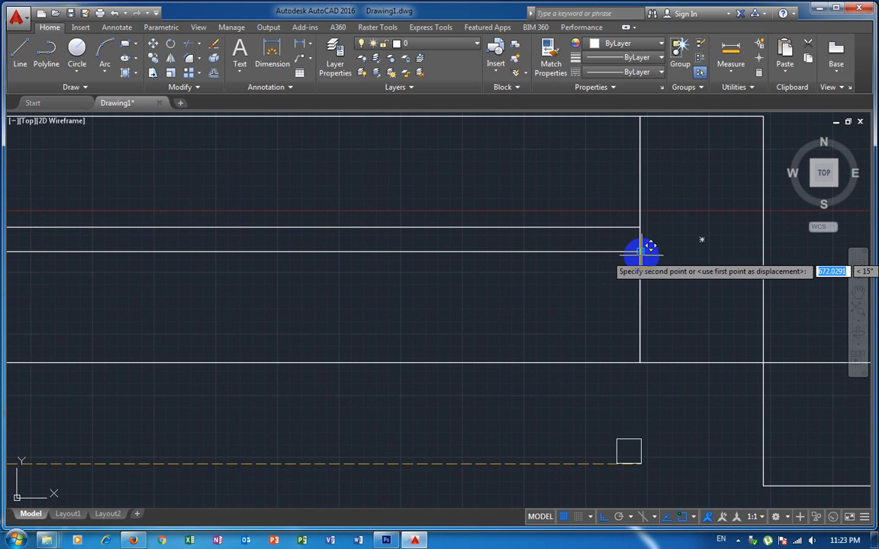
click(640, 252)
Step: Mirror the small square about the thin panel's vertical midline to its opposite end, keeping the original
click(620, 245)
click(576, 242)
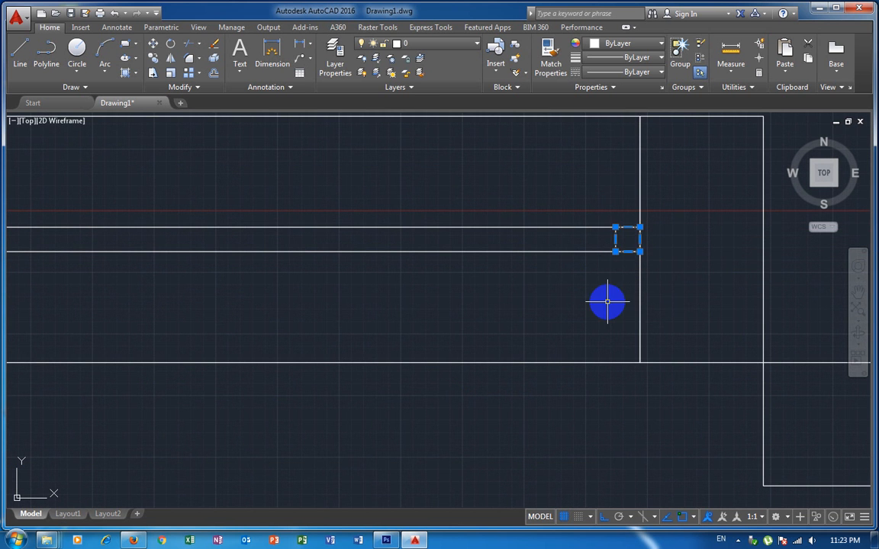
scroll(607, 302, down, 2)
scroll(451, 337, down, 2)
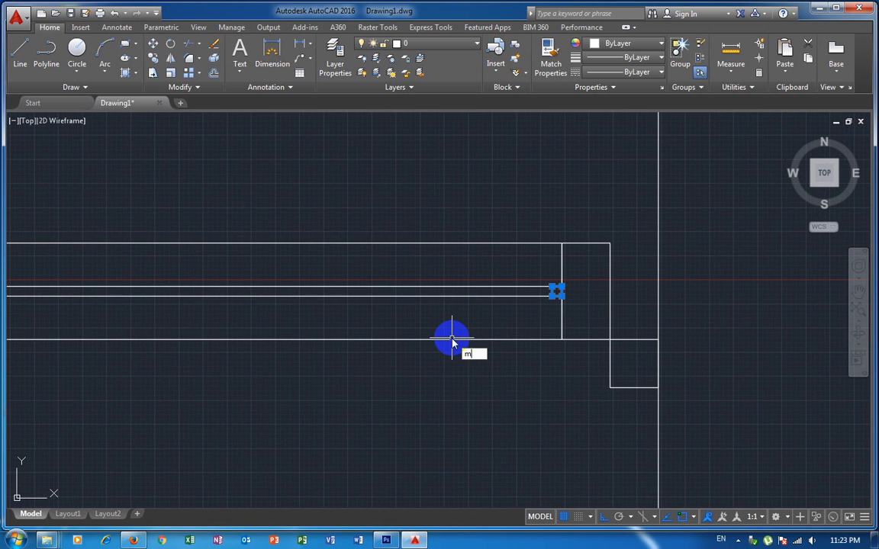
text(i)
key(Return)
scroll(442, 332, down, 2)
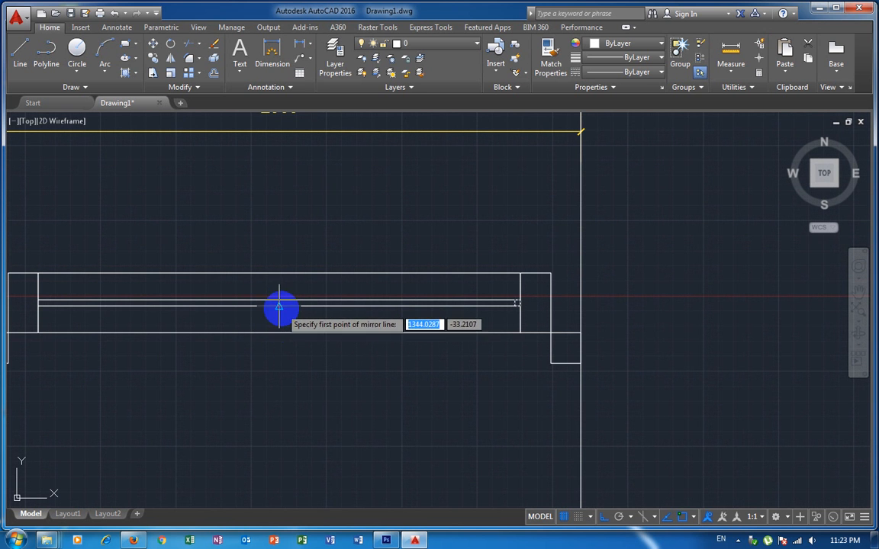
click(280, 307)
click(280, 300)
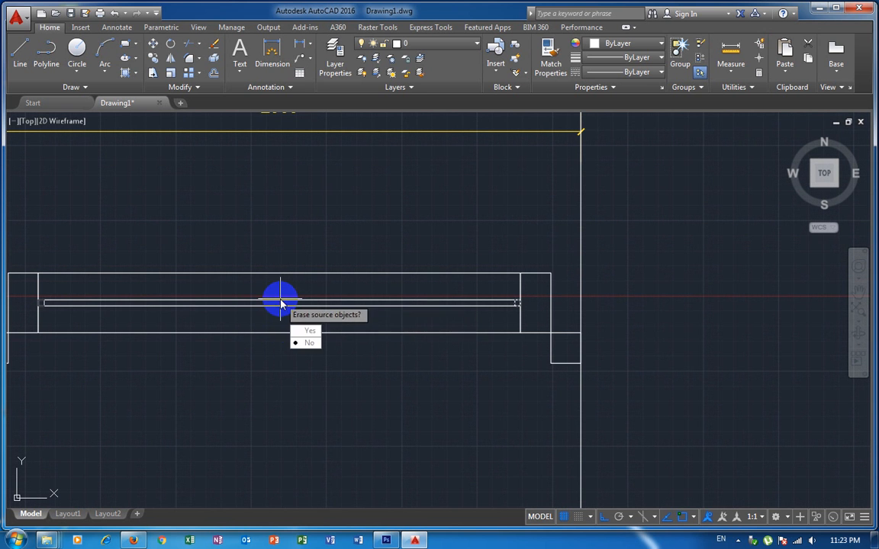
key(Return)
Step: Delete the two long vertical projection lines running from the elevation down past the plan section's posts
scroll(320, 382, down, 3)
middle_drag(353, 387, 551, 288)
scroll(534, 308, up, 2)
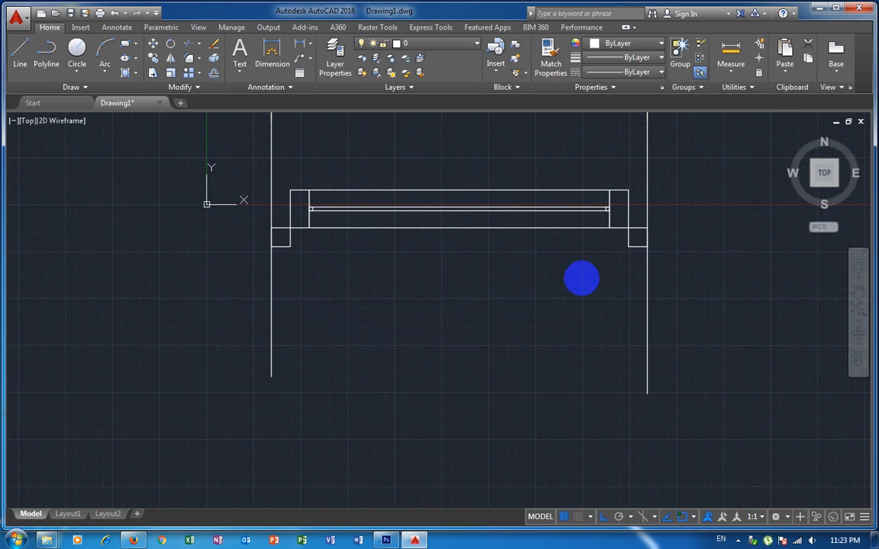
scroll(655, 271, down, 3)
click(688, 227)
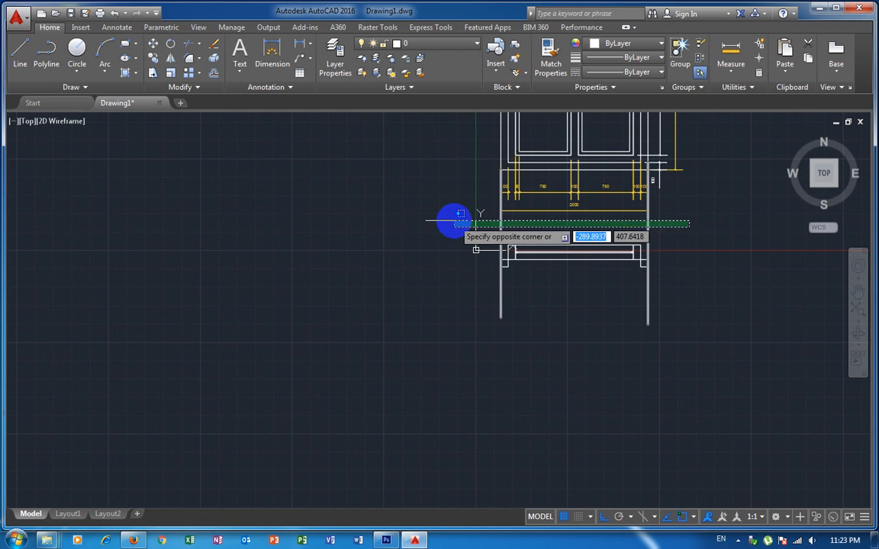
click(393, 217)
scroll(730, 292, up, 1)
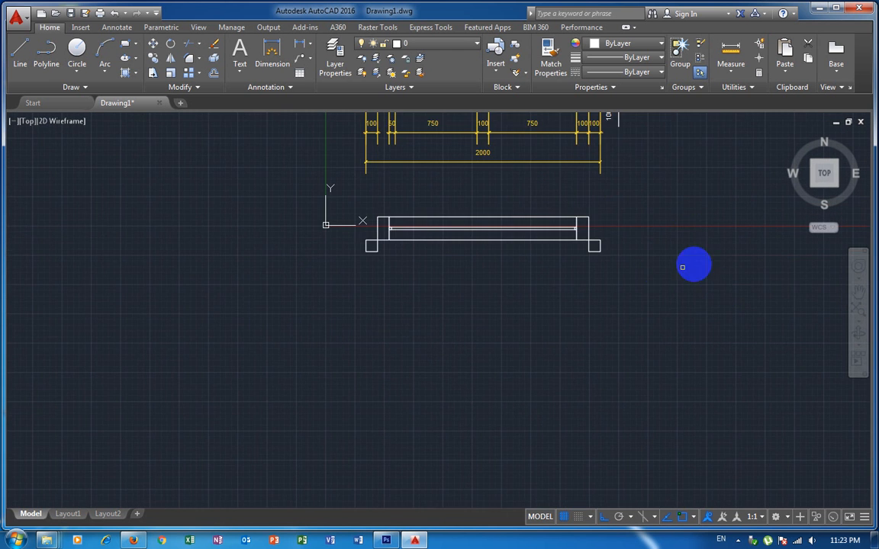
Step: Move the elevation, its dimensions and the plan section straight up together, clear of the X axis
scroll(662, 274, down, 3)
middle_drag(665, 246, 508, 279)
click(401, 185)
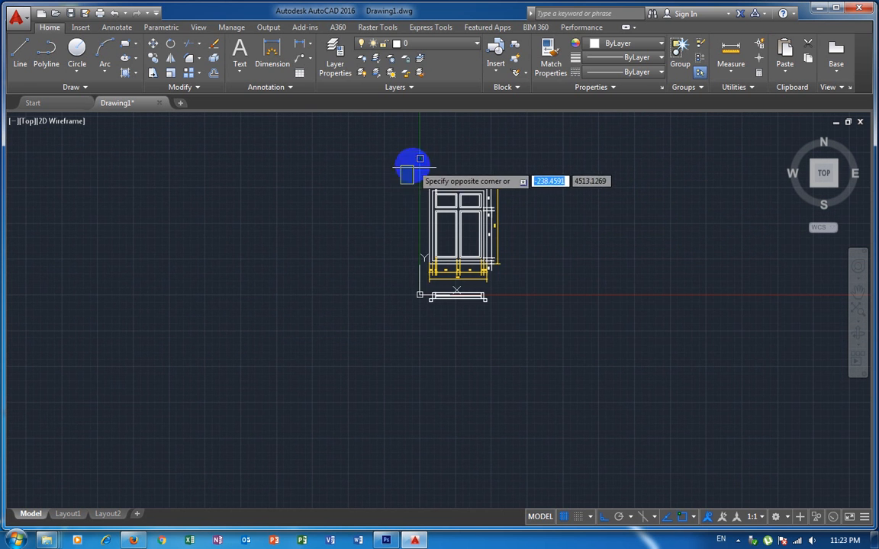
click(542, 334)
click(360, 146)
click(566, 326)
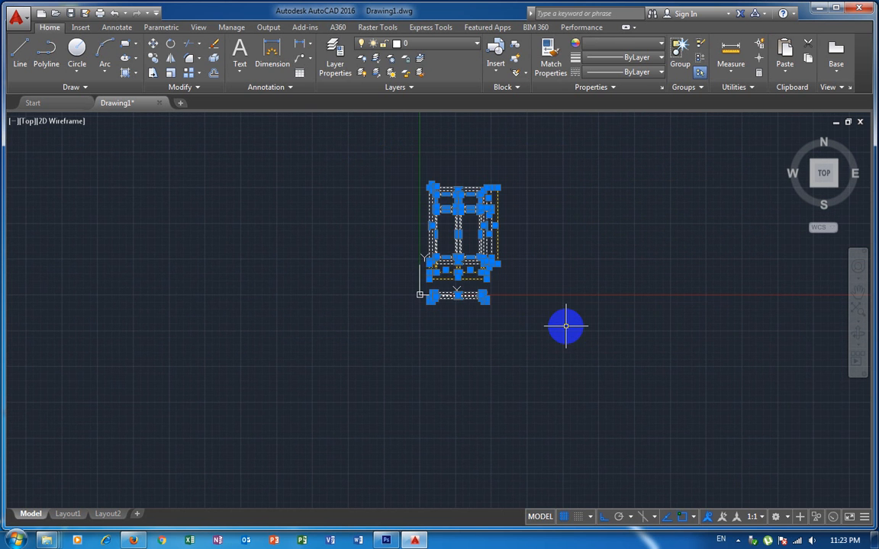
text(m)
key(space)
click(566, 326)
click(579, 298)
Step: Examine the dimensioned elevation and its alignment with the plan section below
scroll(521, 291, up, 1)
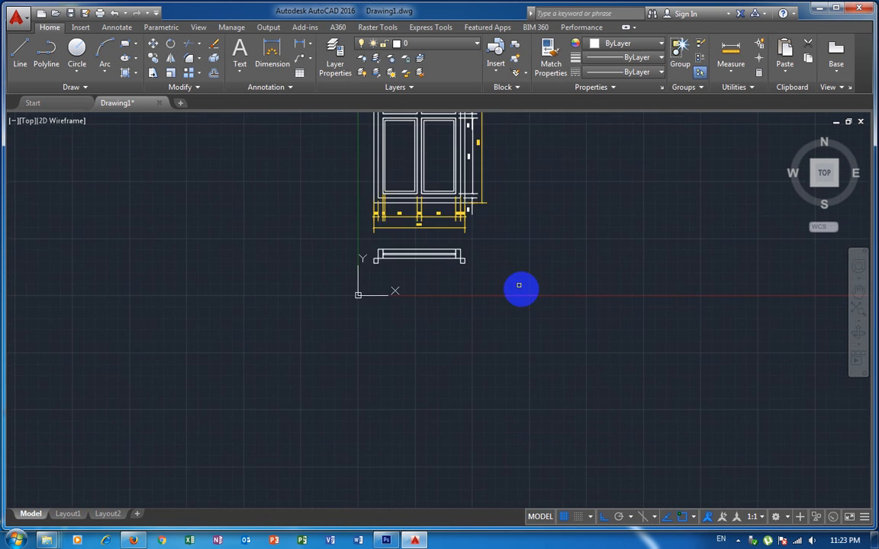
scroll(480, 285, up, 1)
scroll(374, 275, up, 1)
mouse_move(363, 210)
middle_down()
mouse_move(419, 347)
mouse_move(418, 488)
middle_up()
scroll(437, 328, down, 2)
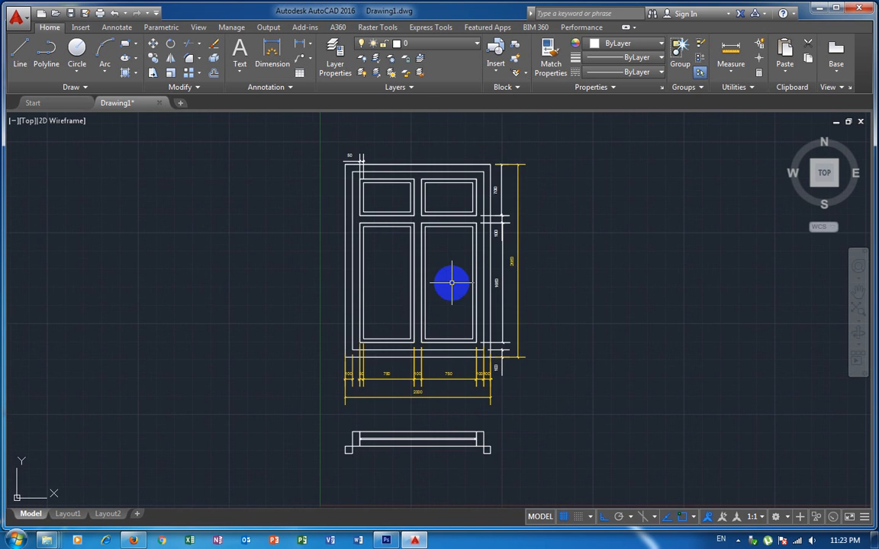
scroll(451, 283, down, 2)
scroll(420, 382, up, 2)
Step: Dimension the widths of the left and right upright members at the same height above the plan section
scroll(373, 388, up, 2)
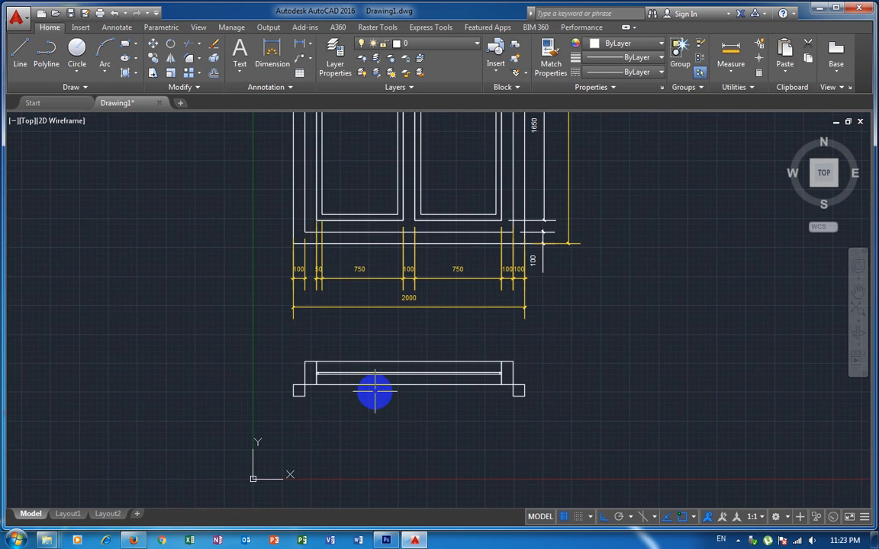
scroll(337, 392, up, 2)
scroll(260, 379, up, 2)
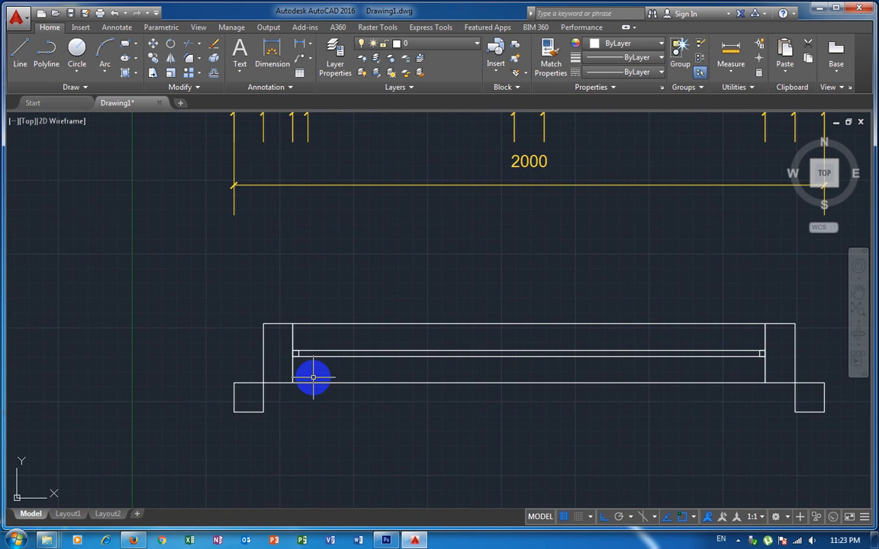
text(li)
key(Return)
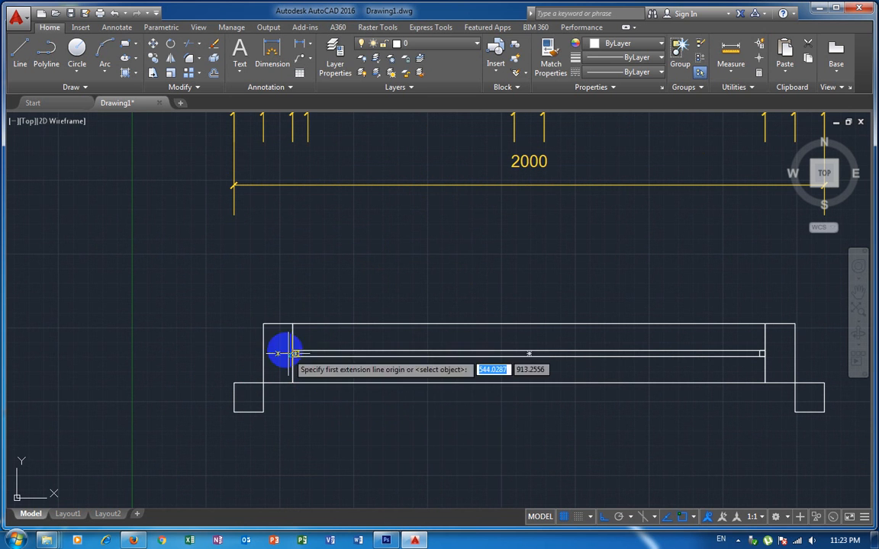
click(263, 325)
click(292, 325)
click(294, 309)
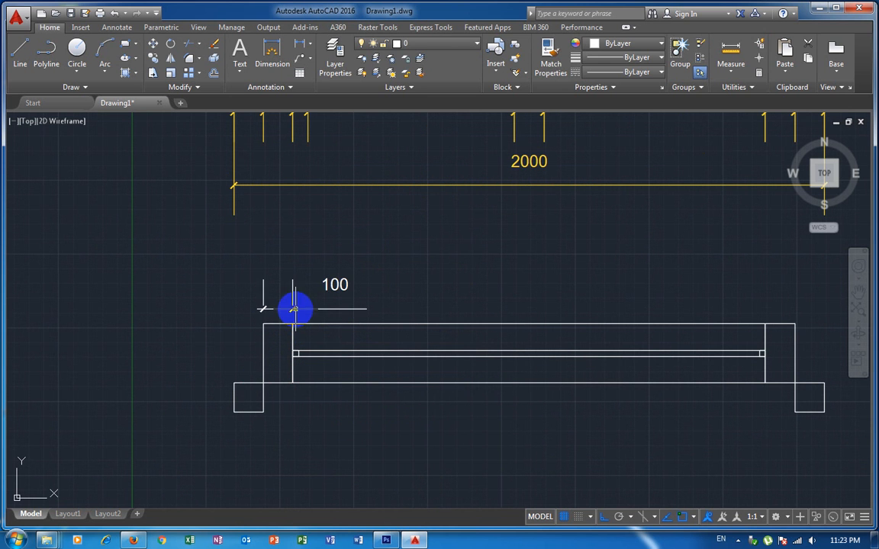
key(Return)
click(765, 324)
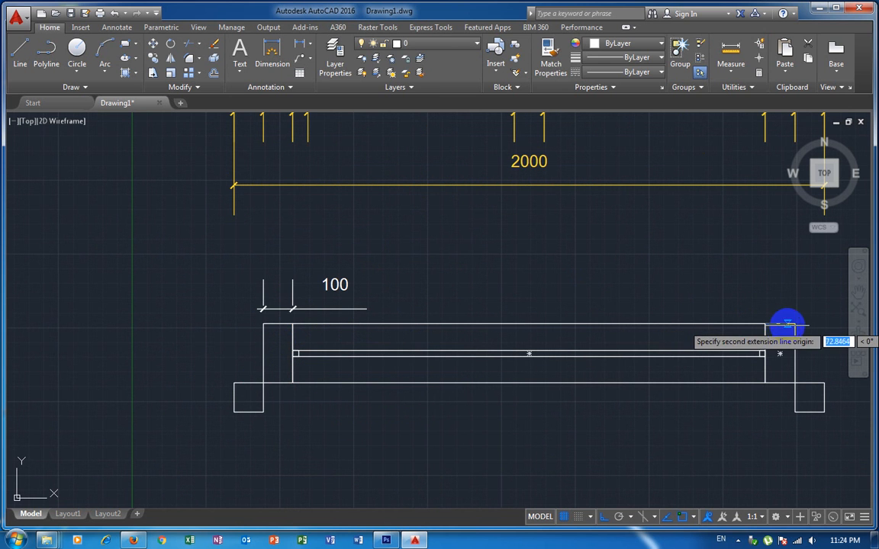
click(794, 324)
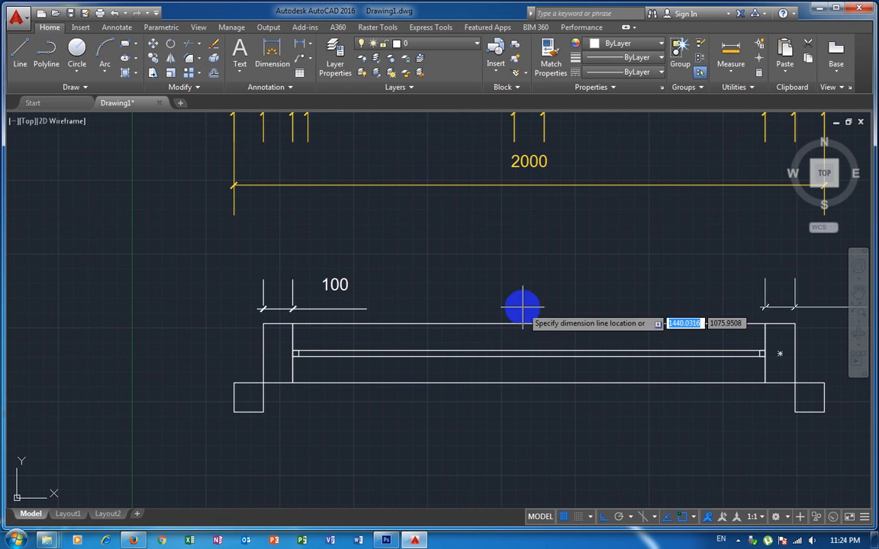
click(433, 309)
Step: Add vertical dimensions for the depths of the right upright member and the right post beside the plan section
scroll(617, 395, down, 2)
middle_drag(673, 426, 475, 347)
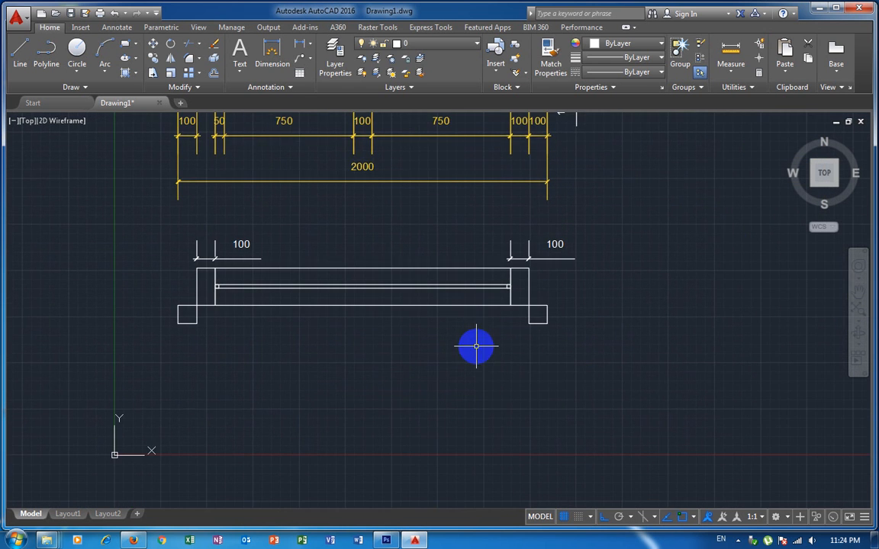
scroll(632, 343, up, 2)
key(Return)
click(464, 226)
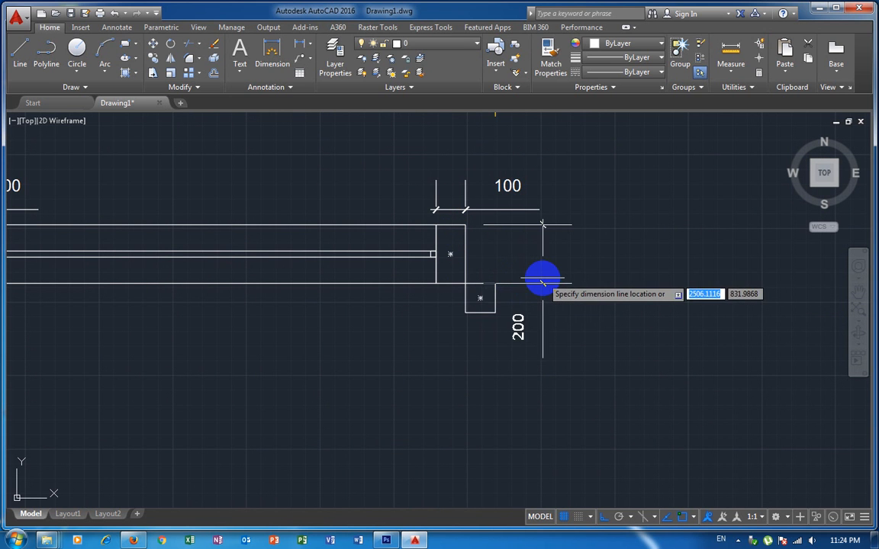
click(542, 283)
key(Return)
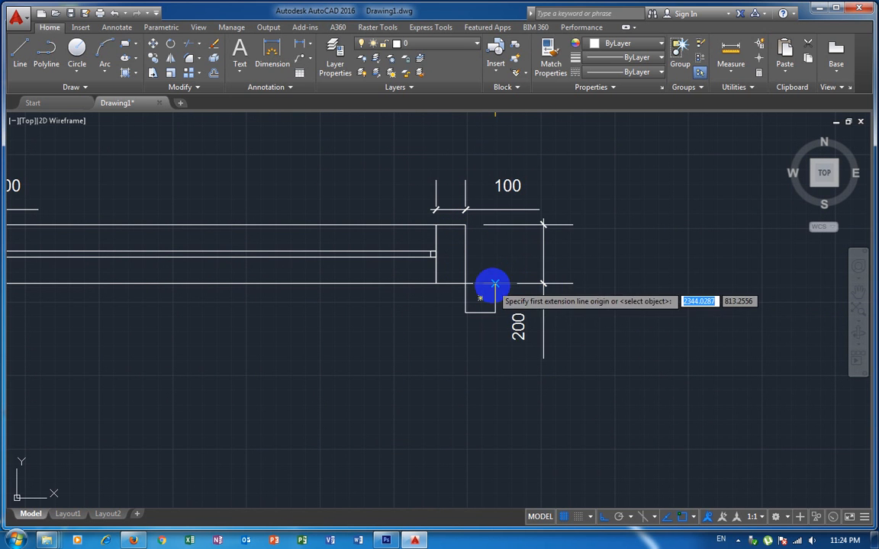
click(493, 285)
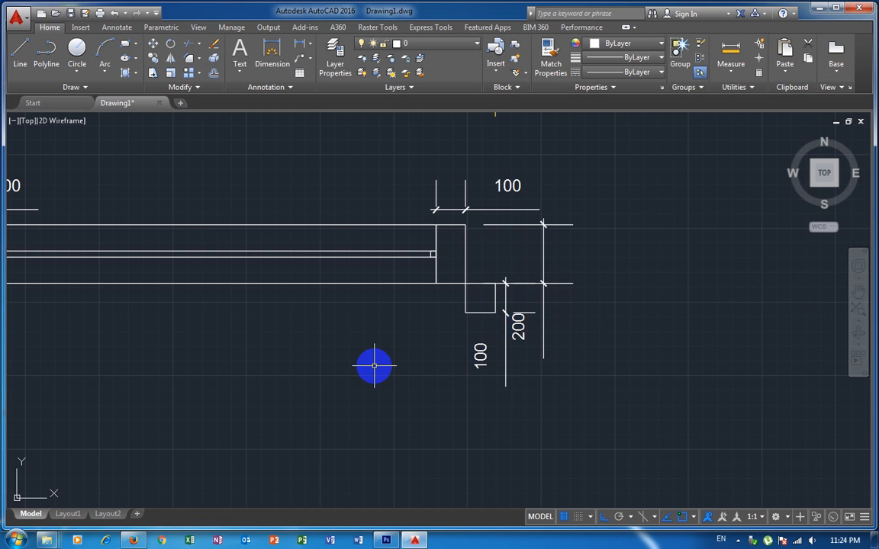
Step: Dimension the clear distance between the two posts' inner edges below the plan section
middle_drag(374, 366, 539, 343)
key(Return)
click(100, 262)
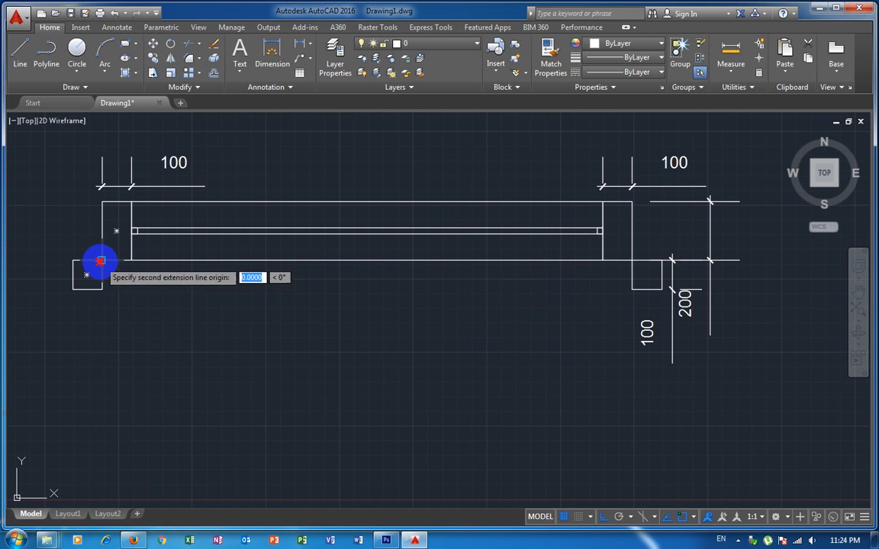
click(632, 261)
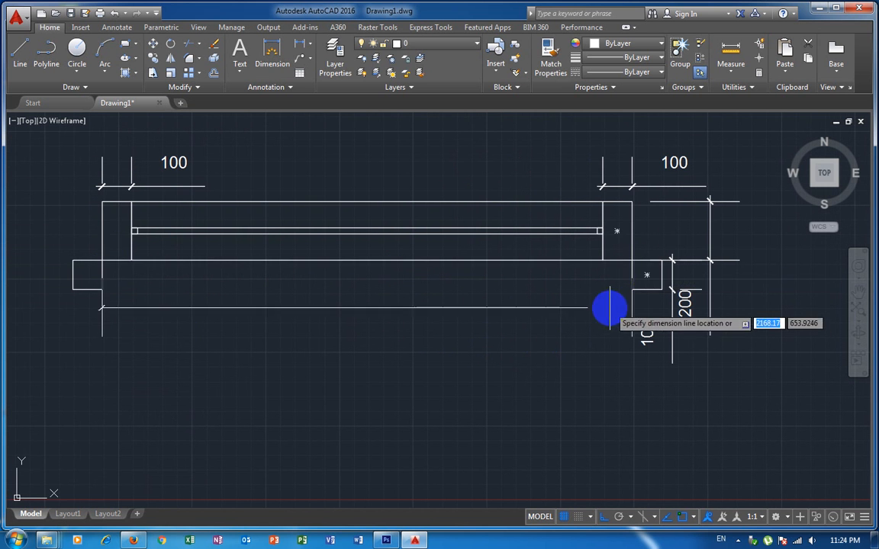
click(607, 354)
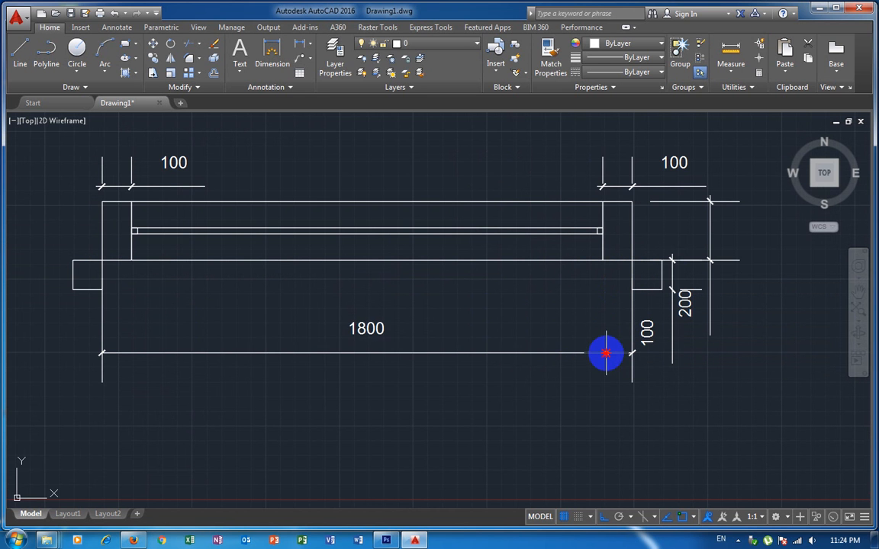
Step: Dimension the plan section's overall width between the posts' outer corners, below the inner width dimension
key(Return)
click(73, 289)
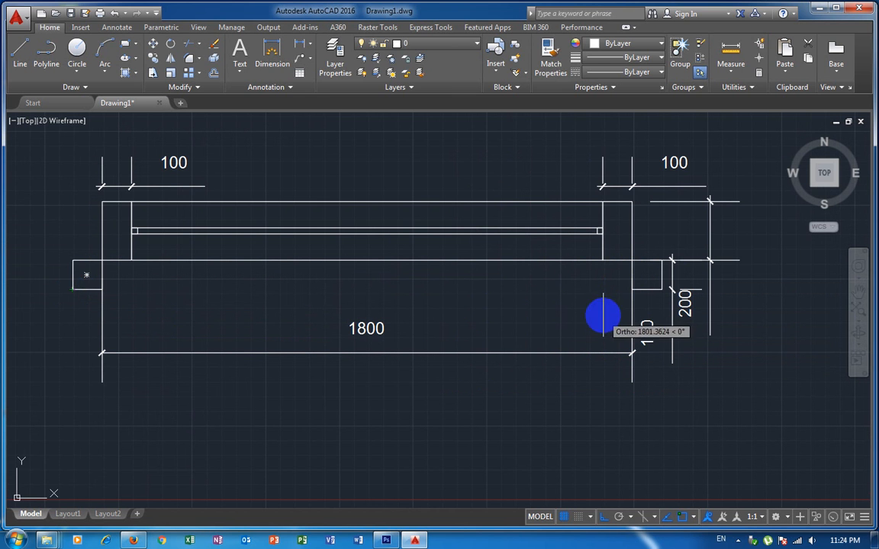
click(660, 289)
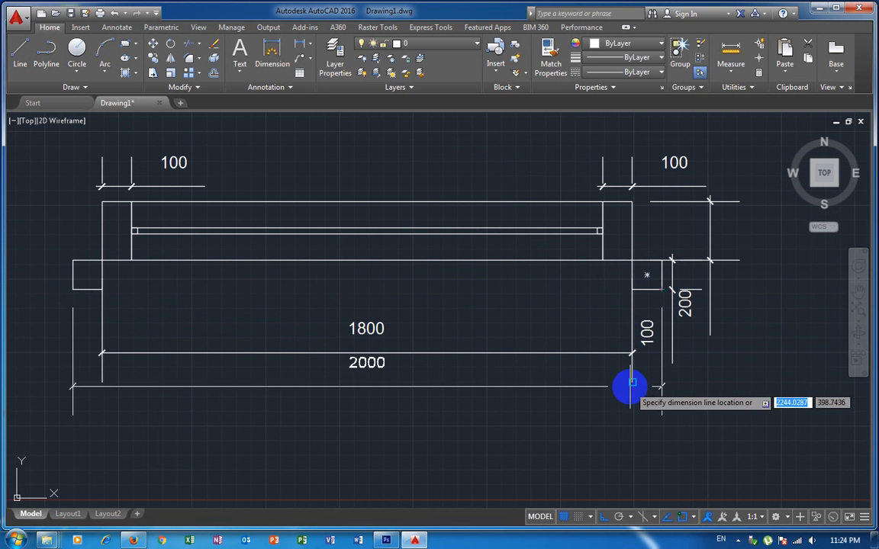
click(629, 391)
Step: Dimension the clear width between the two upright members' inner edges, above the existing width dimensions below the plan section
key(Return)
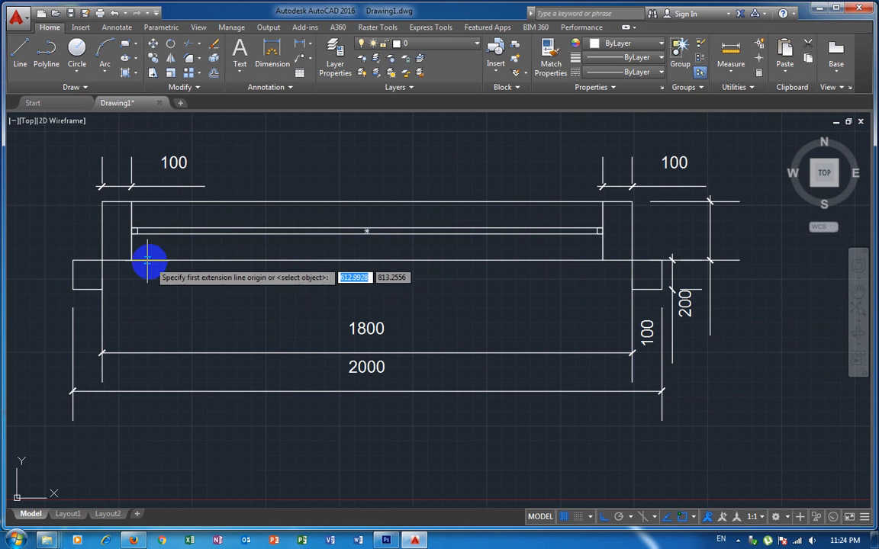
click(132, 260)
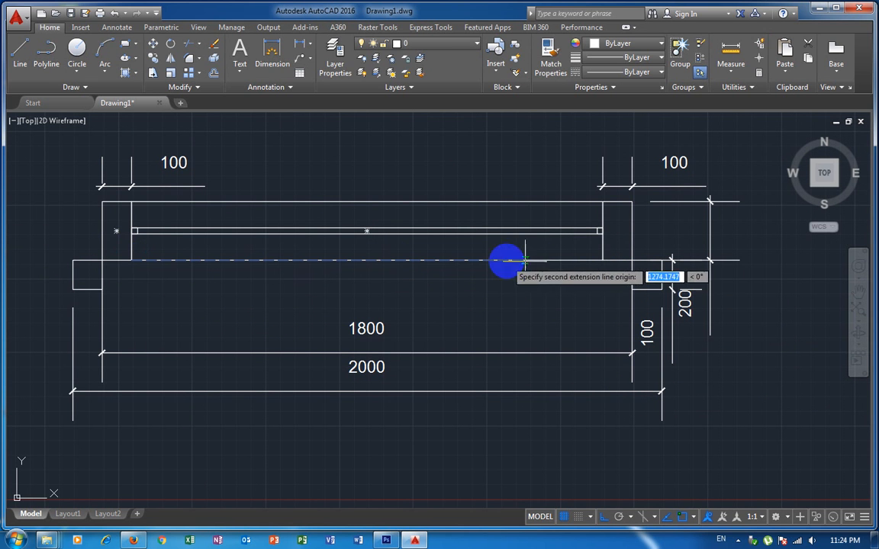
click(597, 260)
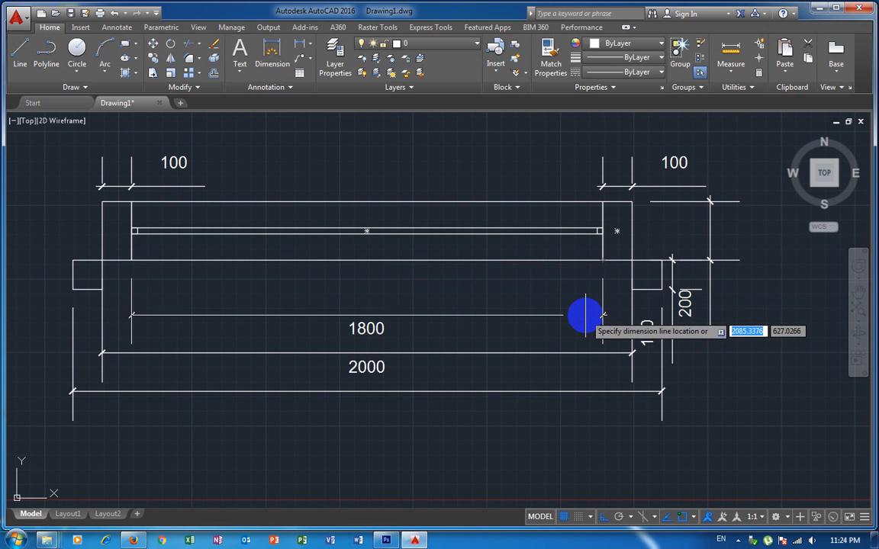
click(582, 315)
Step: Add a vertical dimension for the thin panel's thickness at its right end, placing it over the right upright member
key(Return)
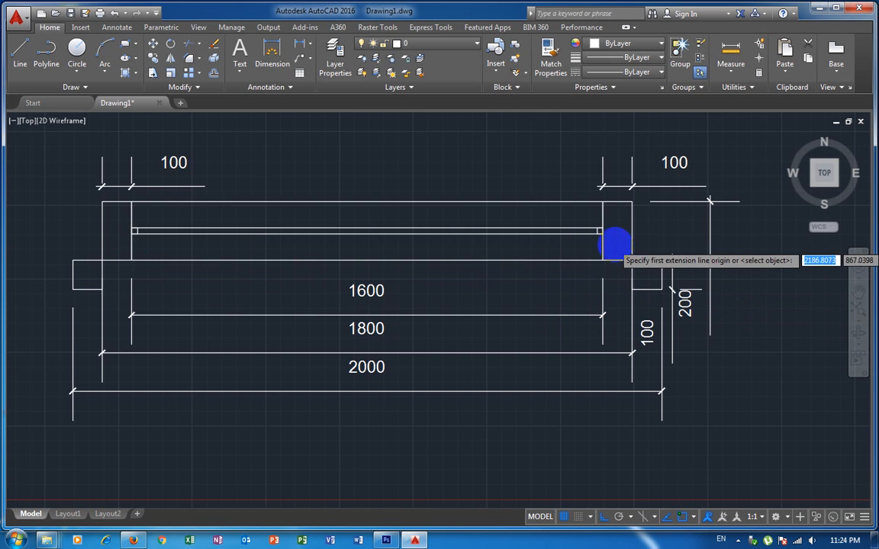
scroll(614, 243, up, 2)
click(594, 220)
click(595, 225)
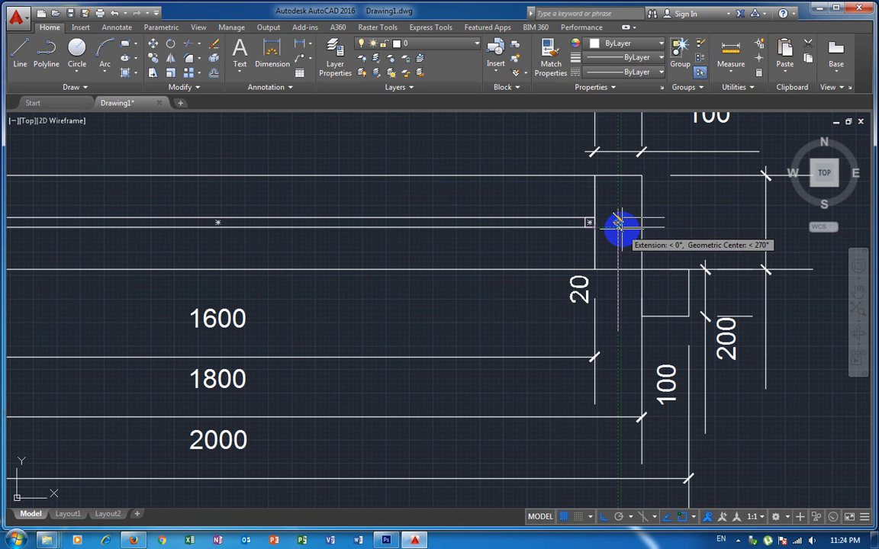
click(619, 223)
Step: Review the dimensioned elevation and the plan section below it as a whole
scroll(402, 321, down, 2)
middle_drag(375, 320, 663, 284)
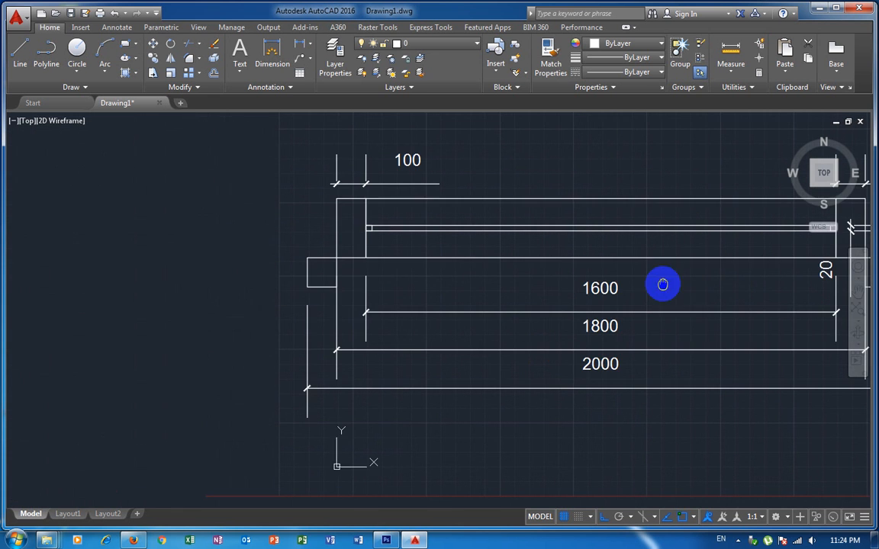
scroll(428, 305, down, 2)
middle_drag(561, 320, 373, 309)
scroll(373, 310, down, 2)
middle_drag(568, 297, 583, 373)
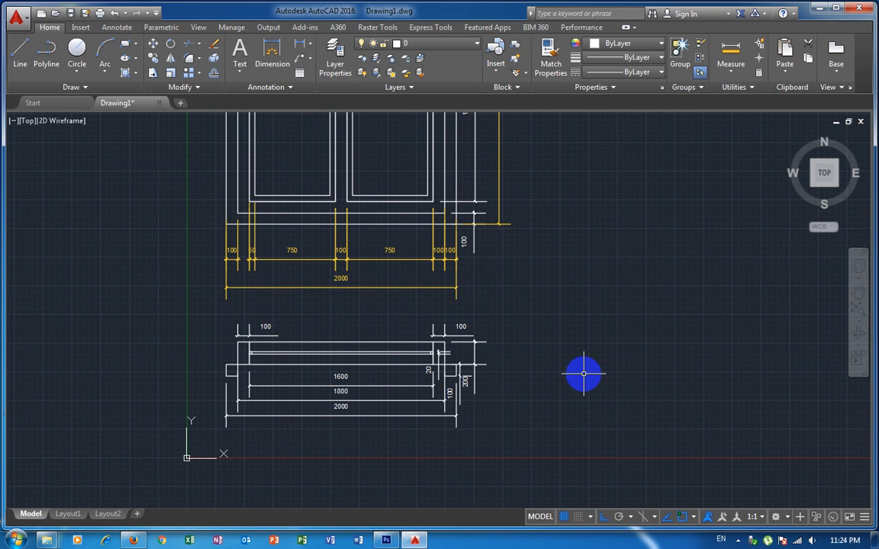
scroll(583, 374, down, 3)
middle_drag(545, 365, 414, 373)
scroll(412, 366, up, 2)
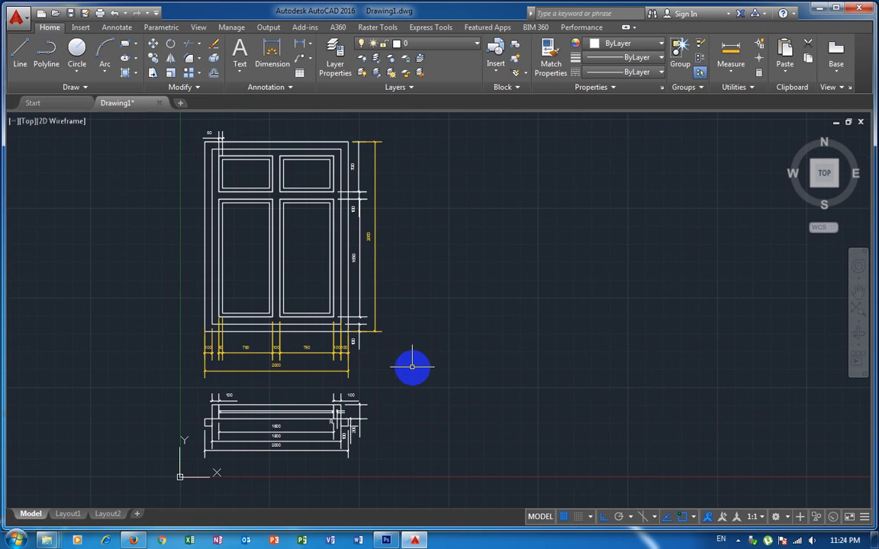
scroll(412, 367, down, 2)
scroll(410, 355, up, 2)
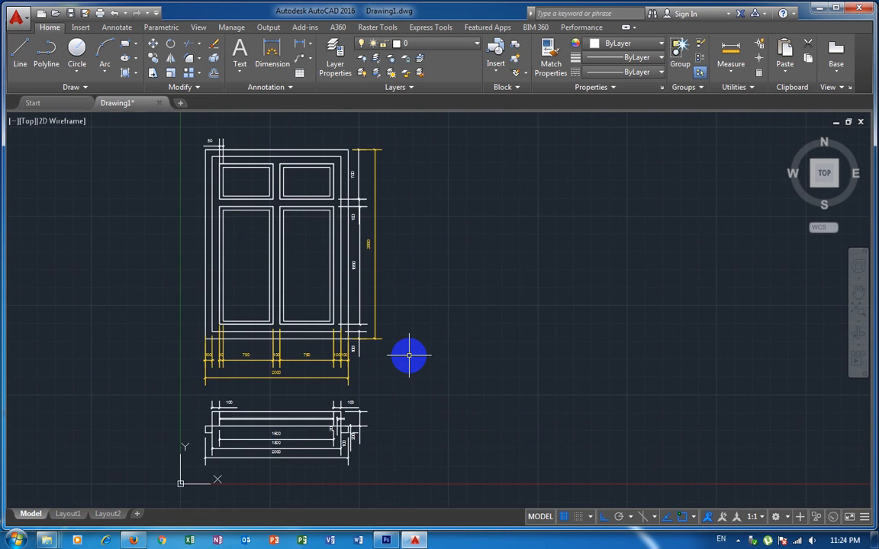
Step: Copy the whole elevation and plan section with their dimensions horizontally, about 3700 to the right of the originals
scroll(409, 355, down, 2)
click(167, 194)
click(462, 450)
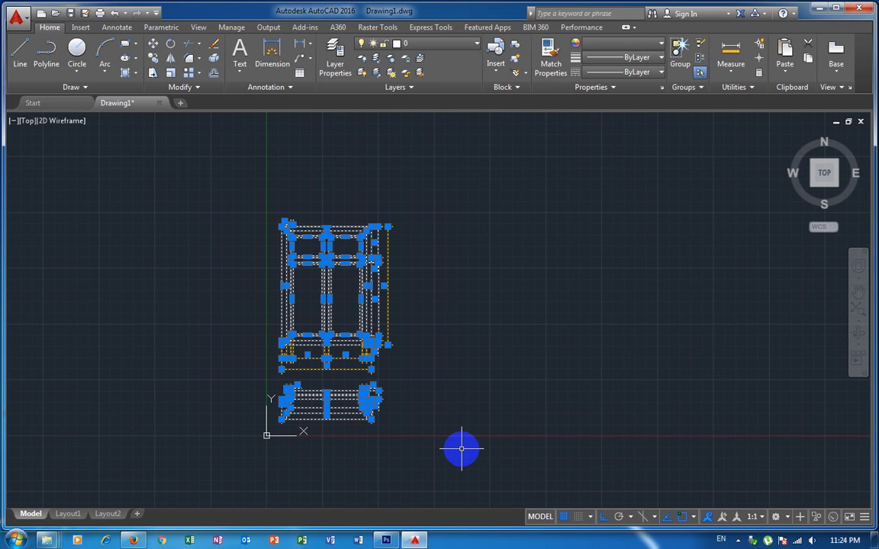
text(co)
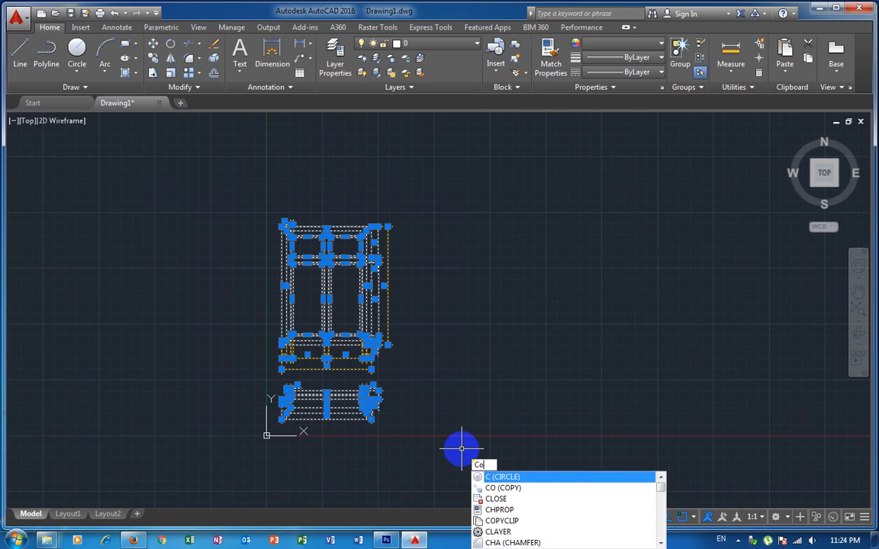
key(Return)
click(415, 420)
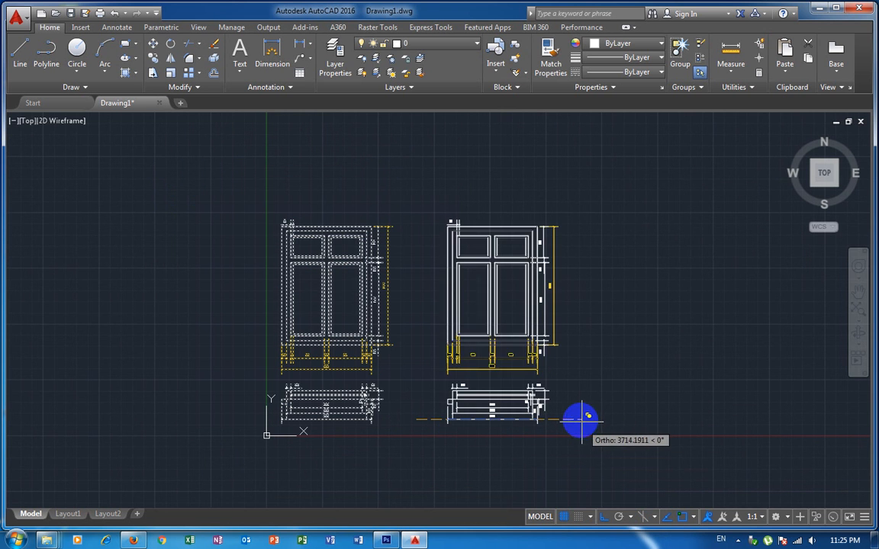
Step: Delete the overall width, right-hand member widths and bottom rail height dimensions below the copied elevation
scroll(580, 386, up, 3)
scroll(583, 374, up, 2)
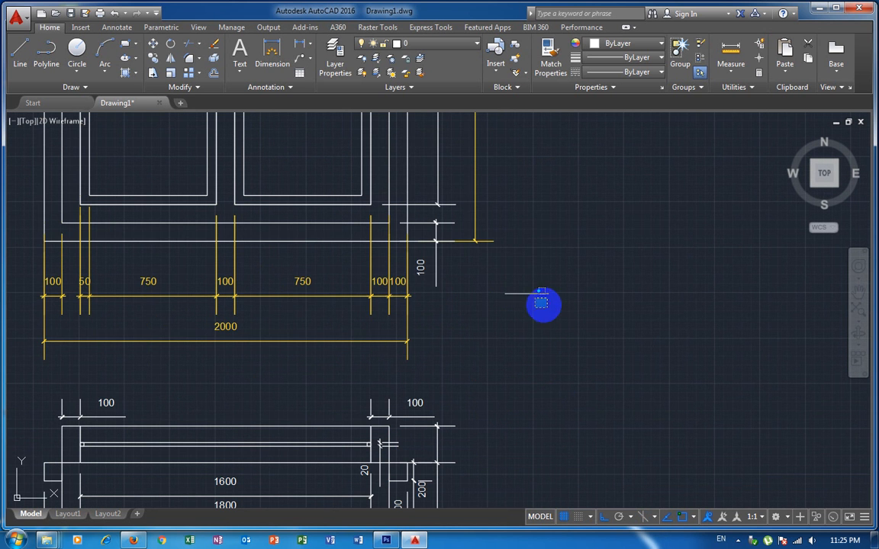
click(541, 303)
click(345, 263)
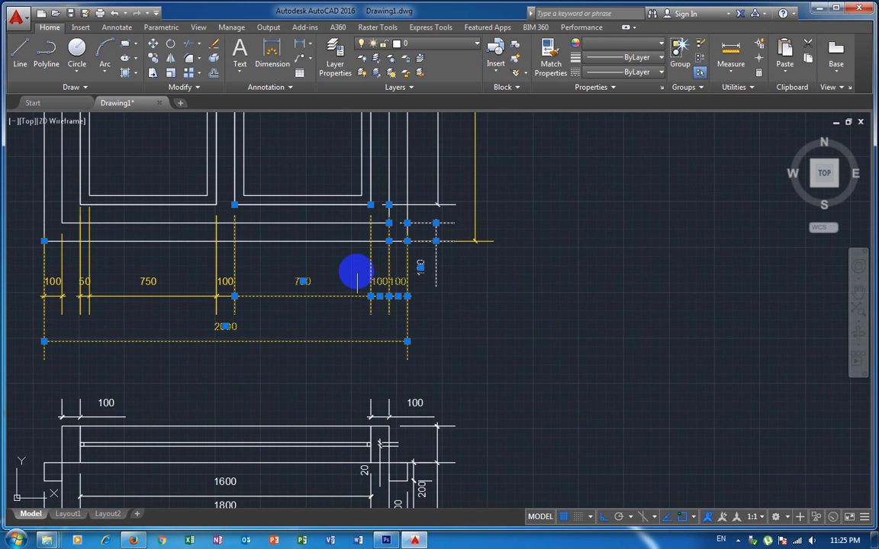
key(Delete)
click(355, 303)
click(3, 267)
key(Delete)
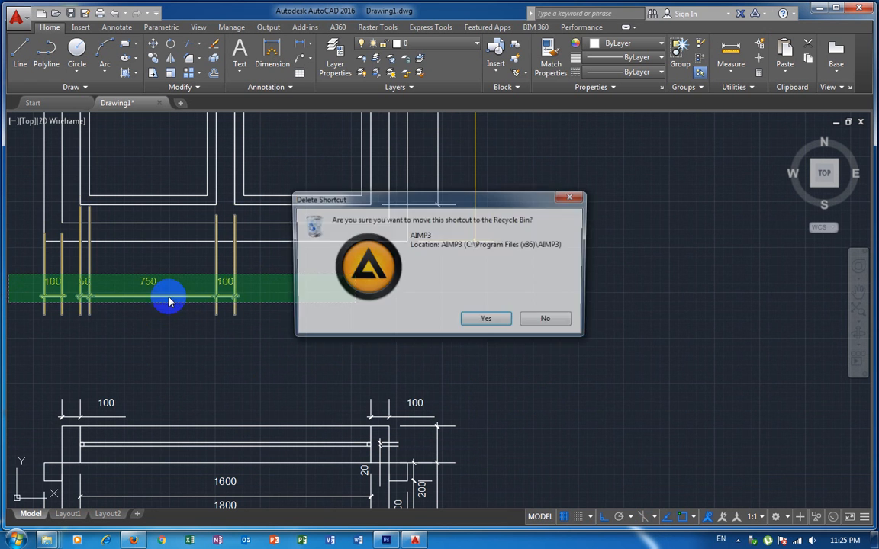
click(556, 325)
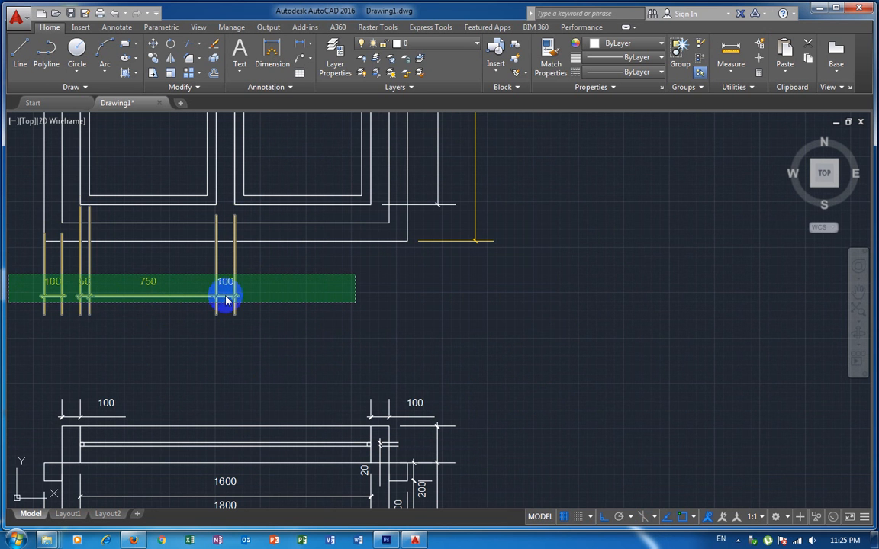
Step: Delete the remaining horizontal member dimensions below the left half of the copied elevation
click(311, 302)
key(Escape)
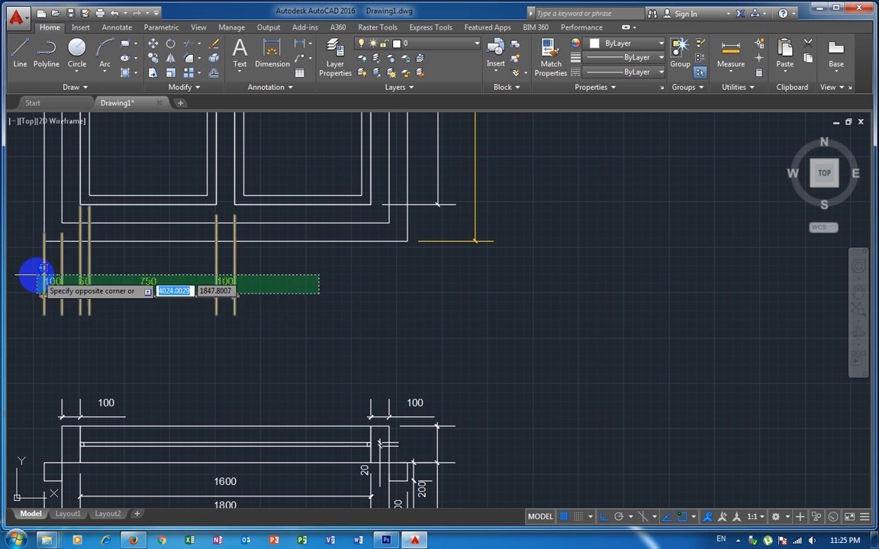
click(41, 275)
key(Delete)
Step: Delete all the vertical height dimensions beside the copied elevation
scroll(466, 270, down, 1)
middle_drag(512, 267, 546, 429)
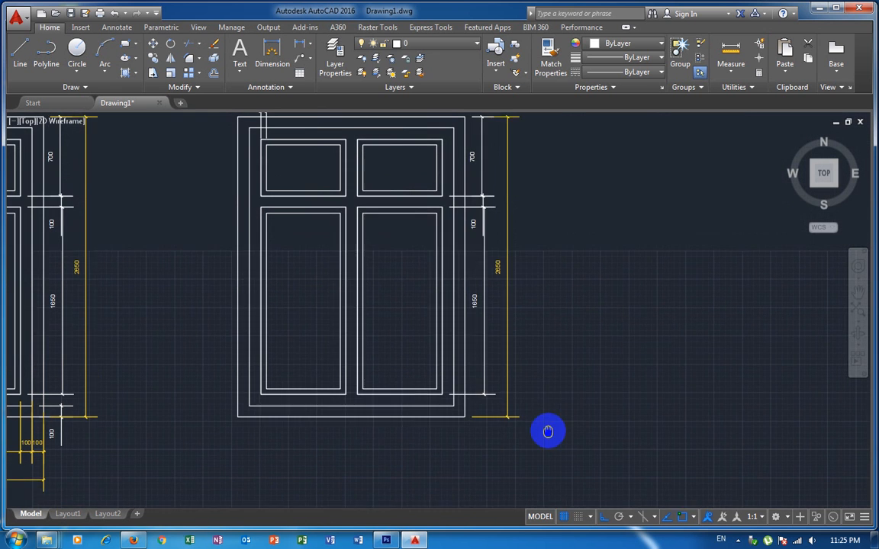
click(545, 430)
click(481, 166)
key(Delete)
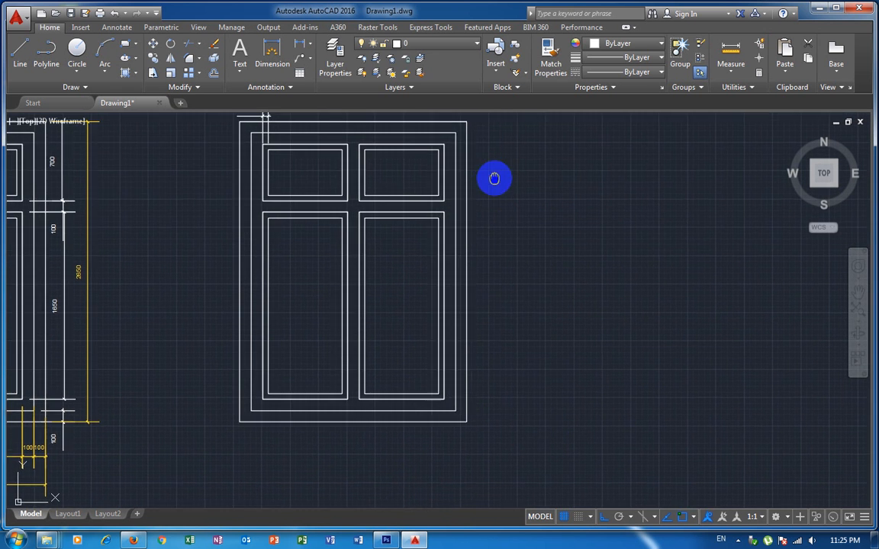
Step: Delete the 50 dimension above the copied elevation's upper left corner
middle_drag(367, 103, 388, 267)
click(284, 266)
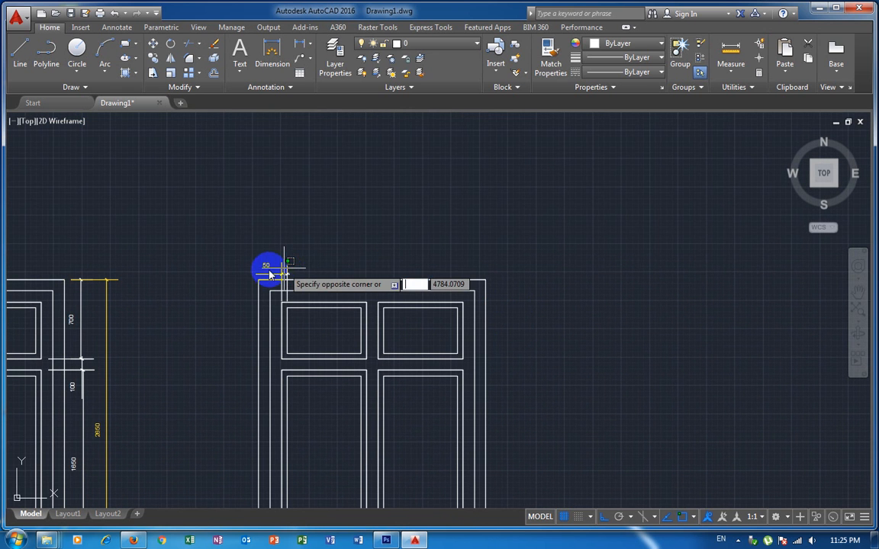
click(332, 269)
click(316, 264)
click(216, 271)
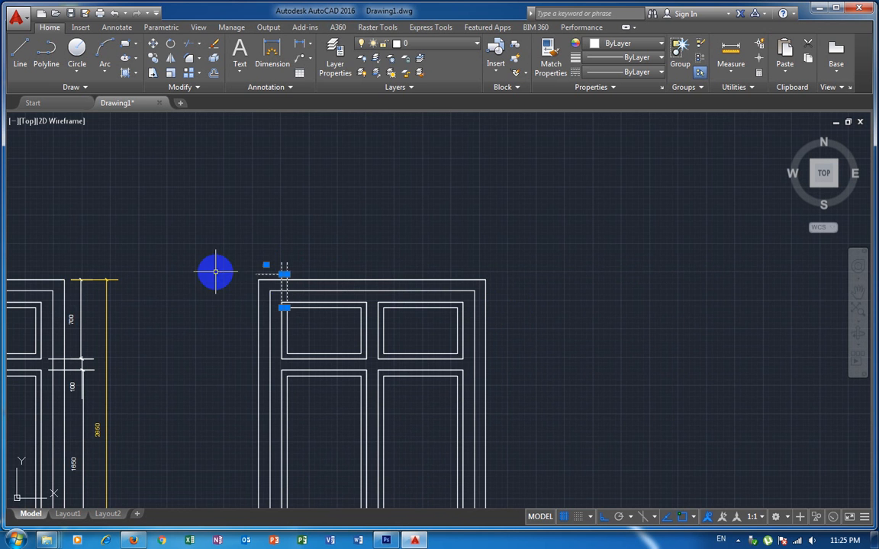
key(Delete)
Step: Delete the copied plan section's right upright width dimension and the vertical depth dimensions beside it
middle_drag(428, 332, 473, 277)
scroll(498, 427, down, 4)
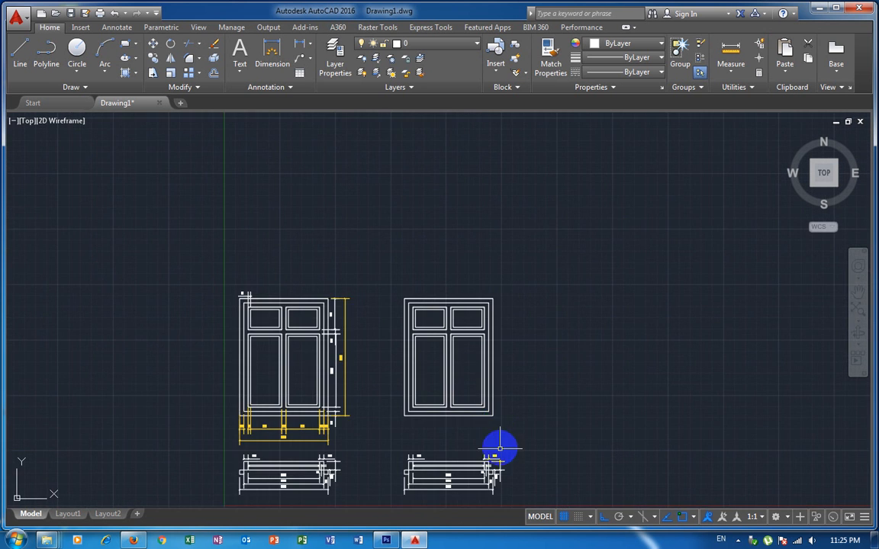
middle_drag(501, 447, 495, 308)
scroll(496, 313, up, 2)
scroll(519, 343, up, 3)
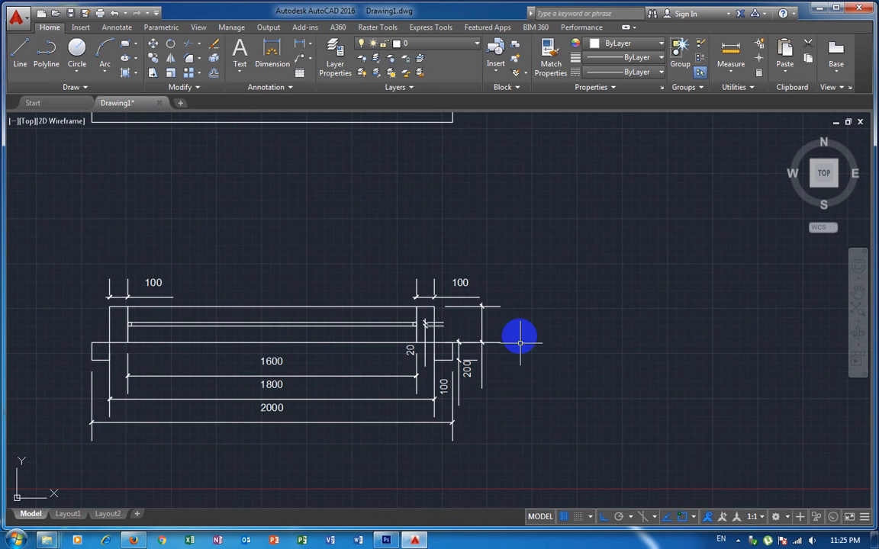
click(484, 458)
click(456, 268)
key(Delete)
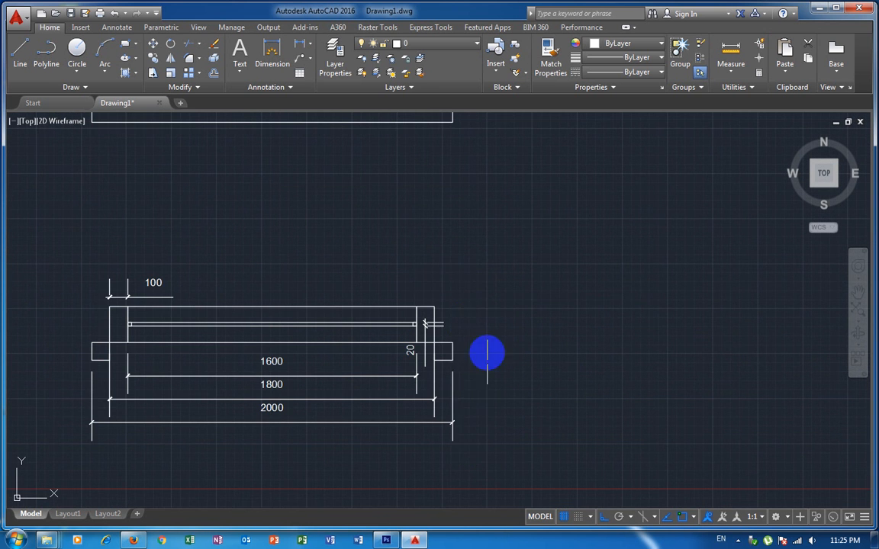
Step: Delete the copied plan section's remaining dimensions: the three widths below it, the panel thickness and the left upright width
click(475, 414)
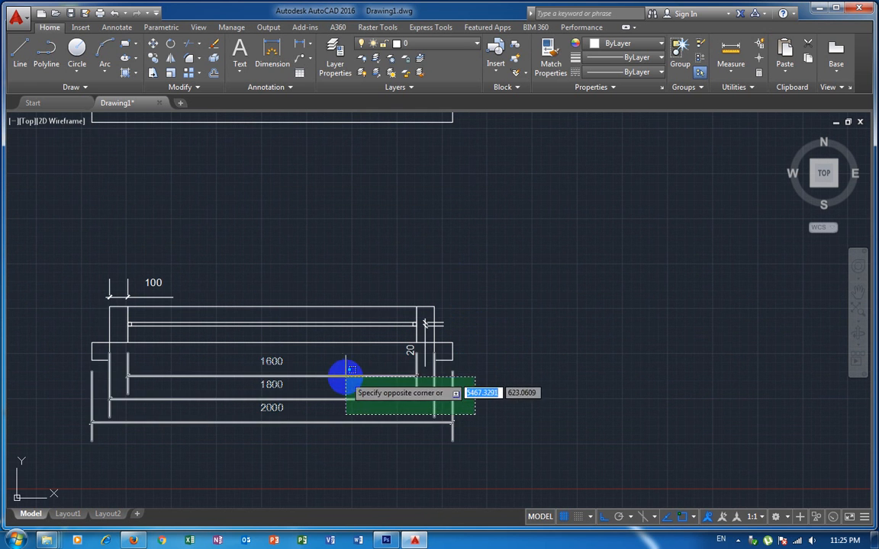
click(343, 374)
key(Delete)
click(427, 326)
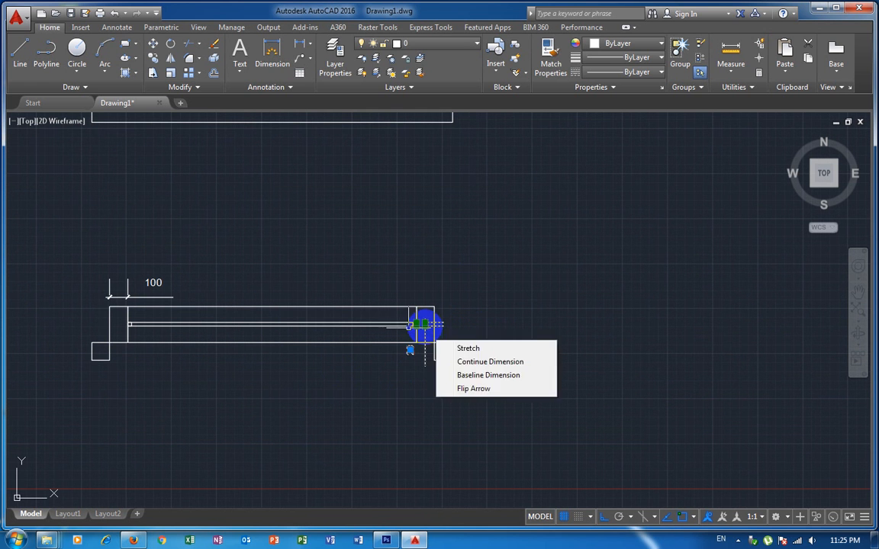
click(125, 294)
Step: Move the copied plan section straight up so it sits closer beneath the copied elevation
scroll(384, 371, down, 5)
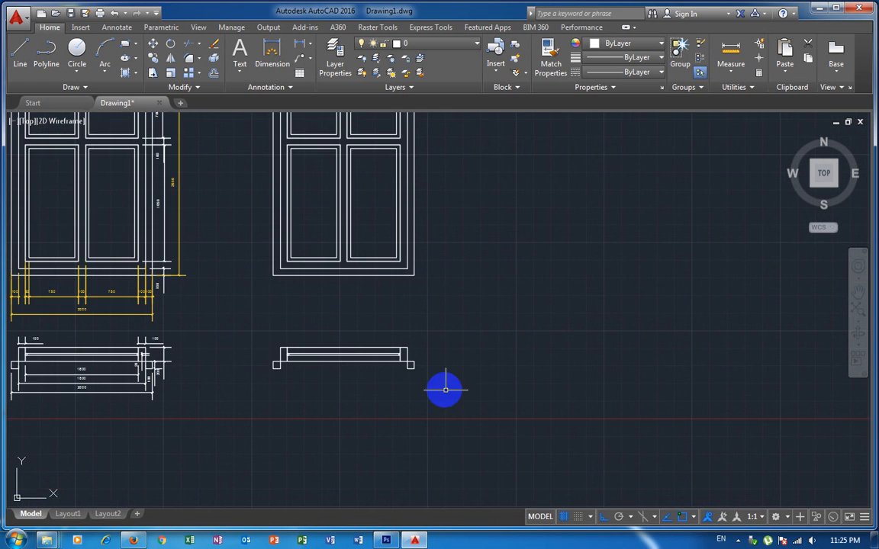
click(459, 391)
click(225, 334)
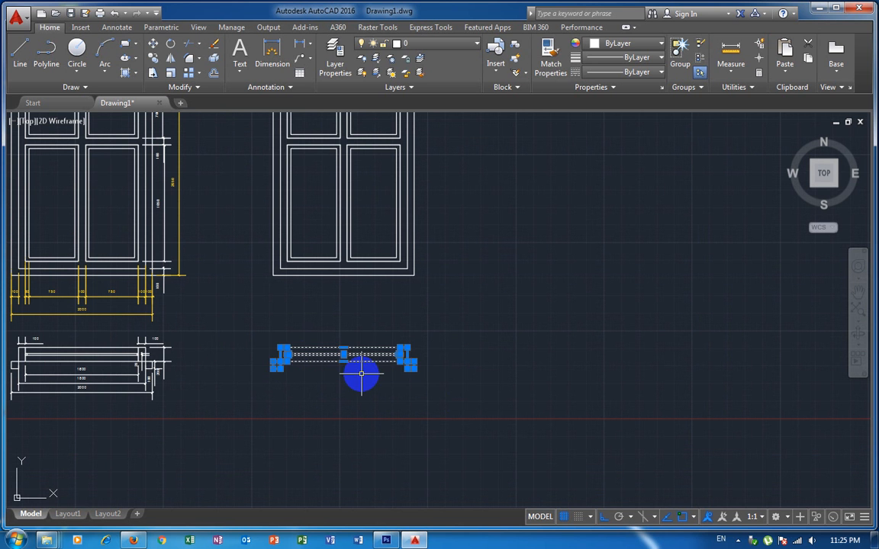
text(m)
key(Return)
click(431, 358)
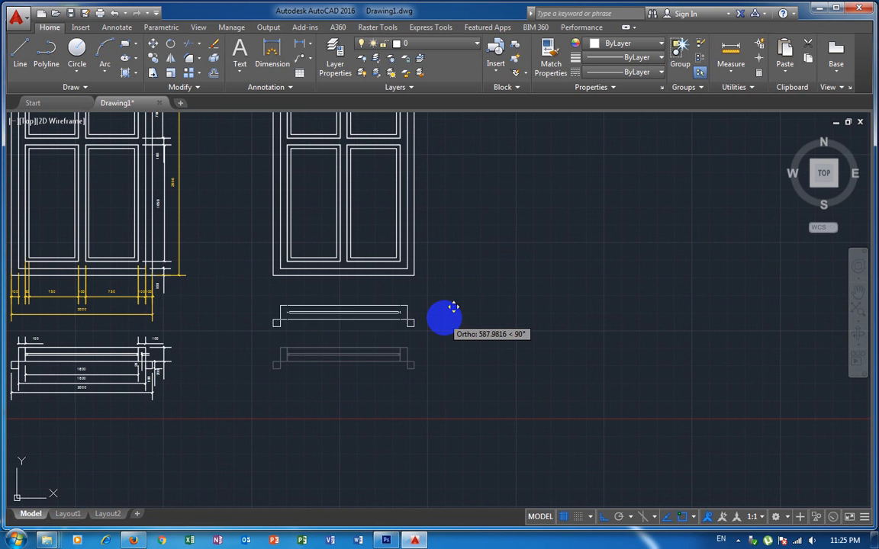
click(456, 306)
Step: Draw a horizontal rectangle about 690 long and 140 high with lines in the gap between the dimensioned and copied elevations
scroll(449, 304, down, 2)
mouse_move(447, 308)
middle_down()
mouse_move(494, 359)
mouse_move(529, 351)
middle_up()
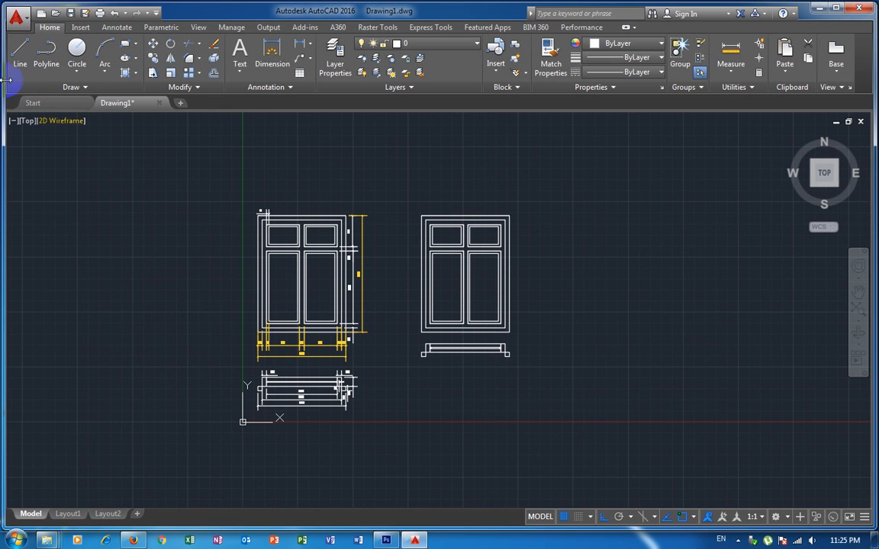
click(21, 57)
click(376, 273)
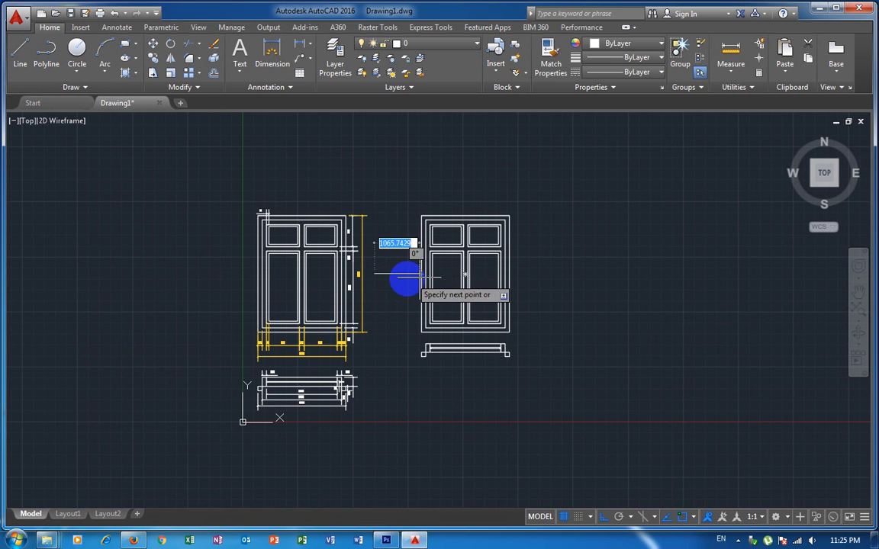
scroll(400, 273, down, 1)
scroll(401, 273, up, 8)
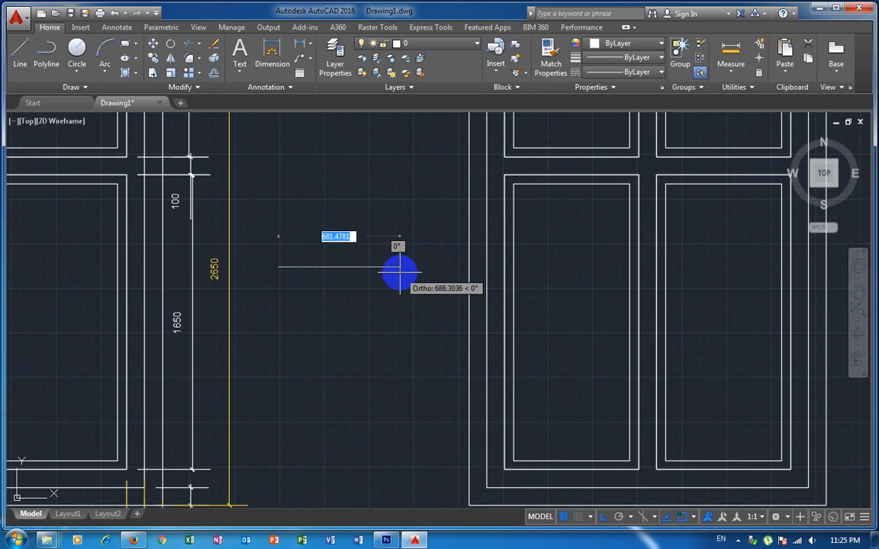
click(399, 267)
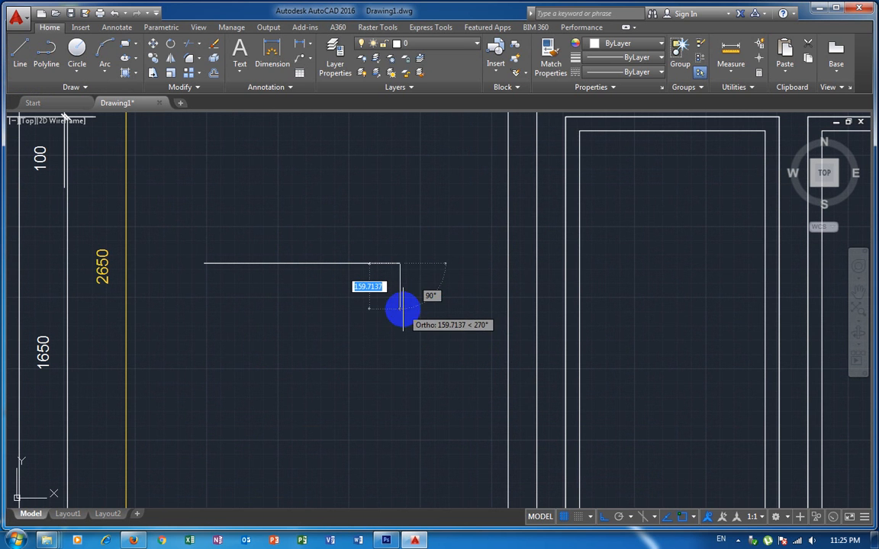
click(401, 303)
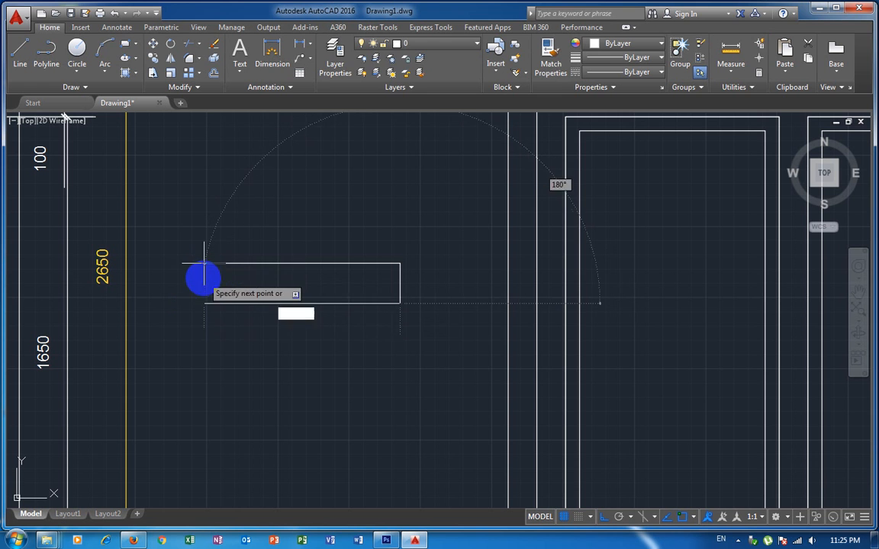
click(204, 289)
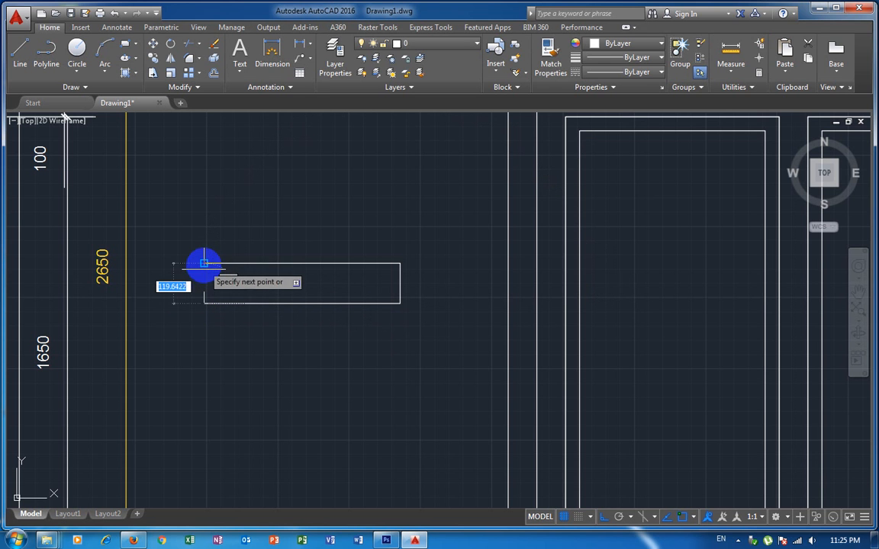
click(204, 263)
right_click(365, 282)
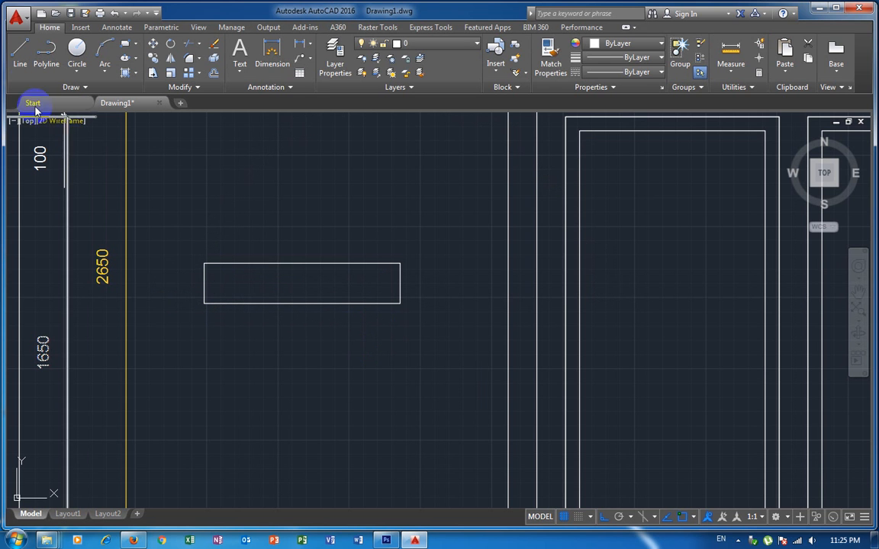
click(19, 54)
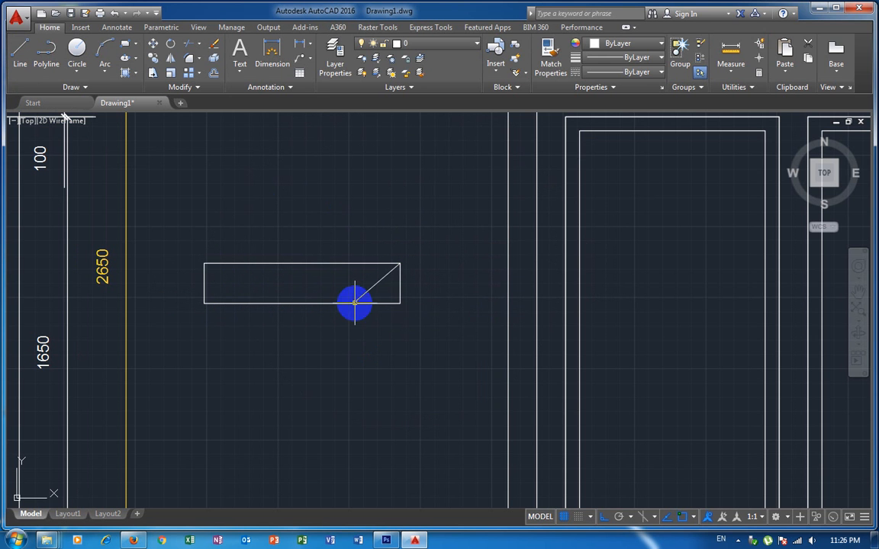
click(392, 289)
click(347, 261)
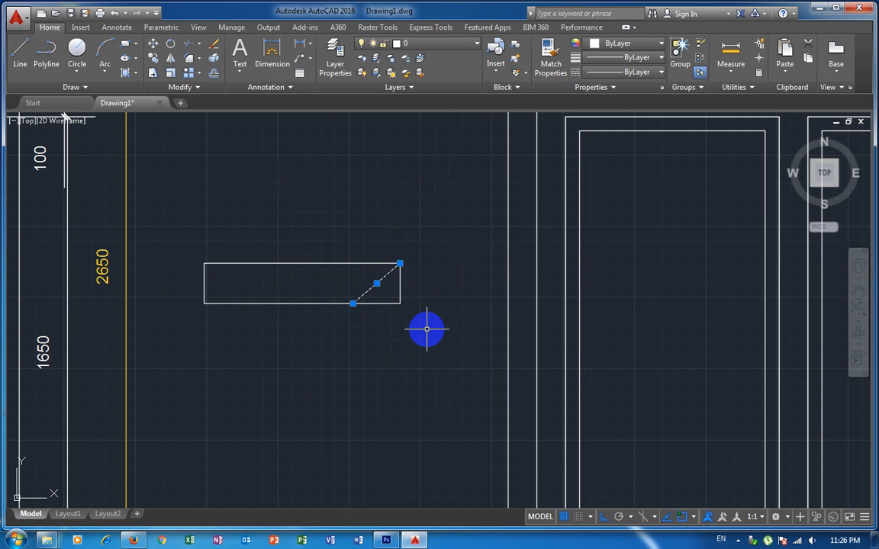
key(Return)
click(353, 304)
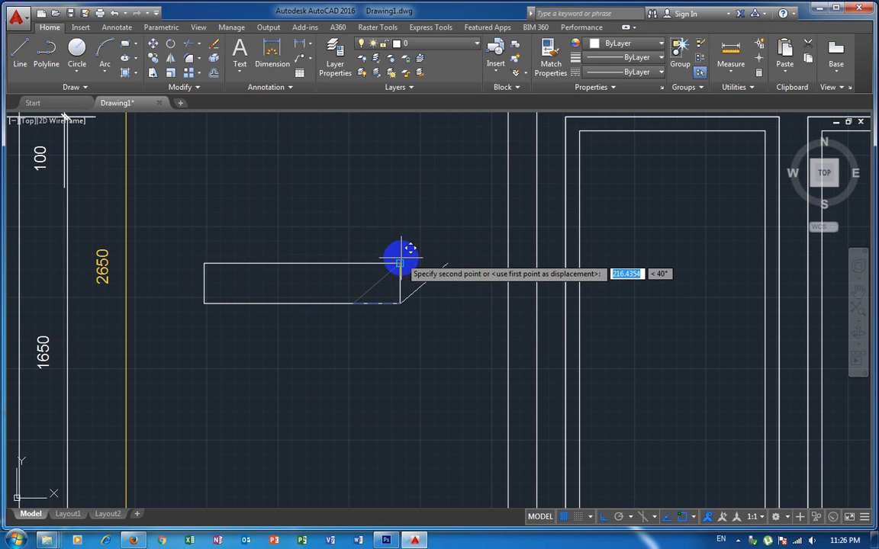
key(F8)
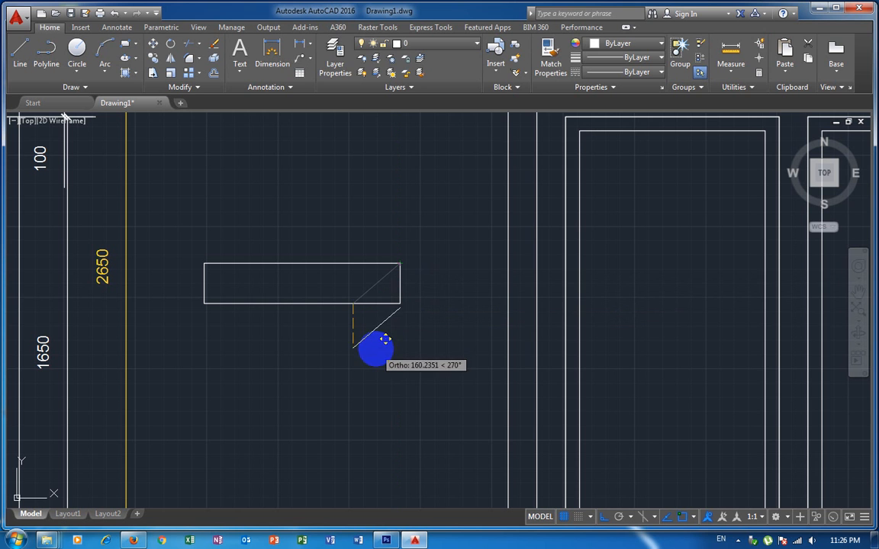
key(Escape)
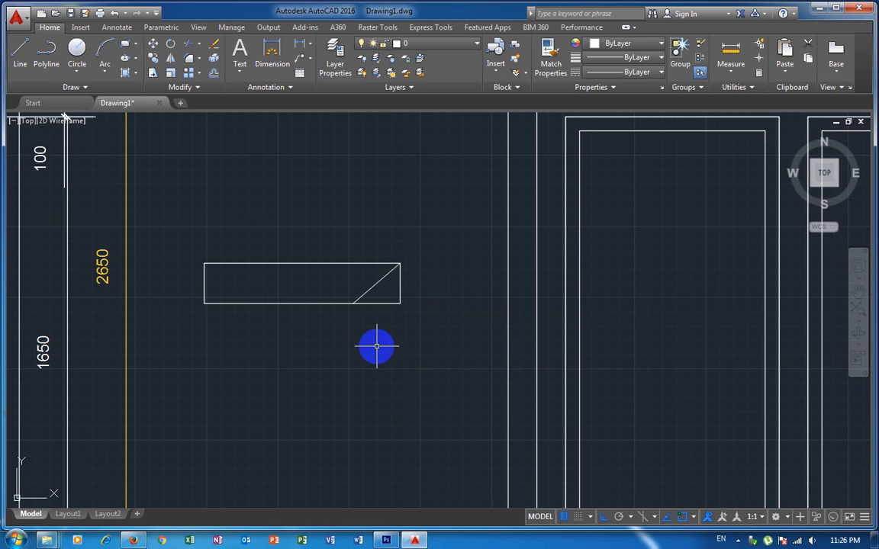
click(388, 284)
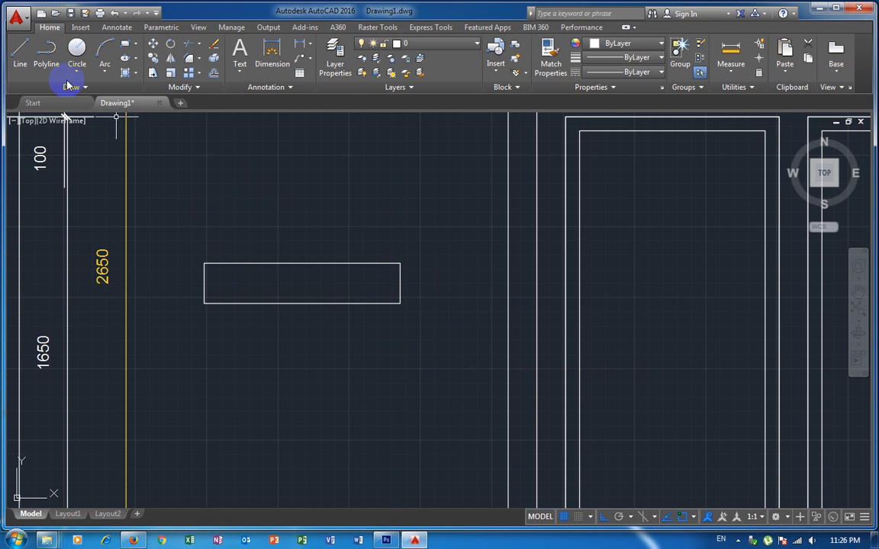
Step: Draw a vertical line across the new rectangle from its upper to its lower edge, near its right end
click(21, 54)
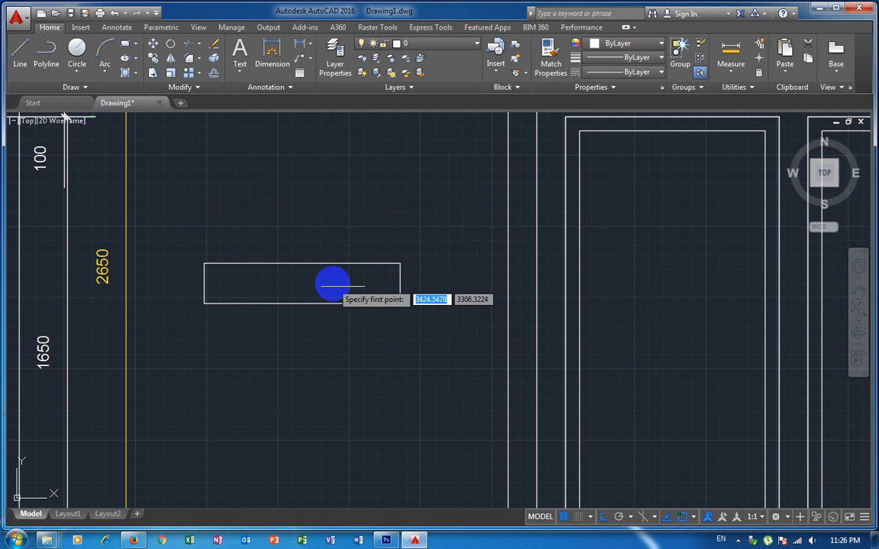
click(355, 265)
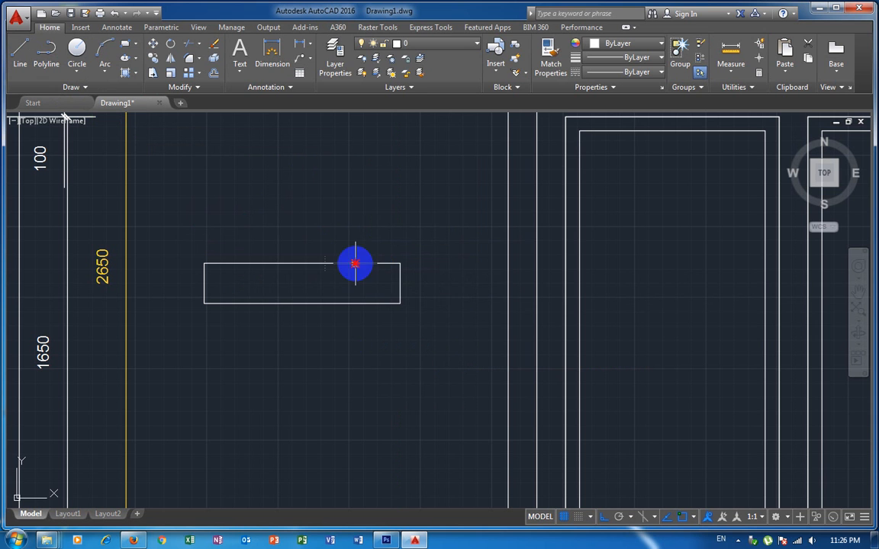
click(354, 302)
key(Return)
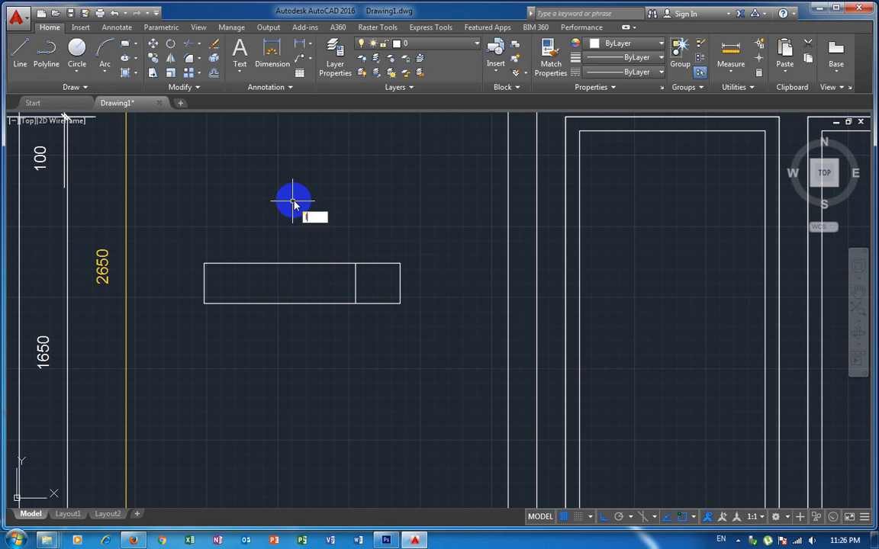
Step: Draw two slanted lines from the vertical line's ends, meeting at the midpoint of the rectangle's right edge
key(Return)
click(356, 264)
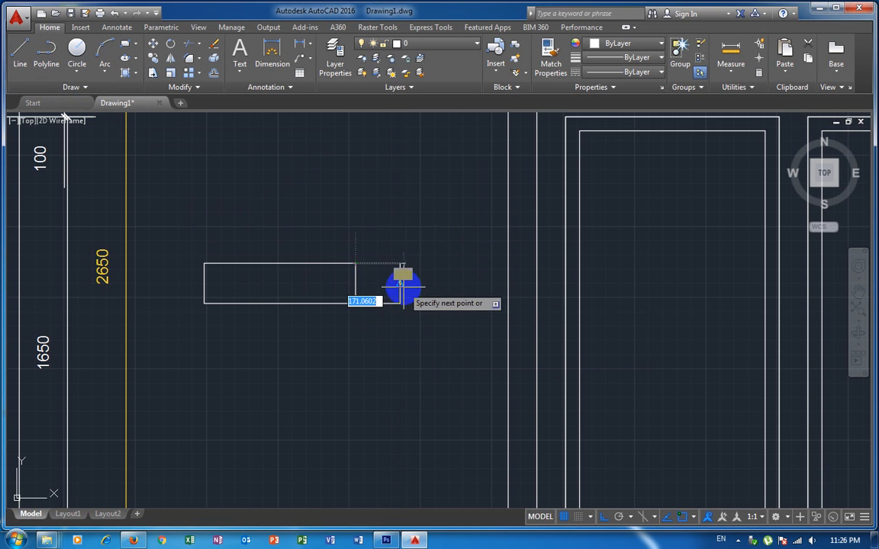
click(400, 283)
click(355, 303)
key(Return)
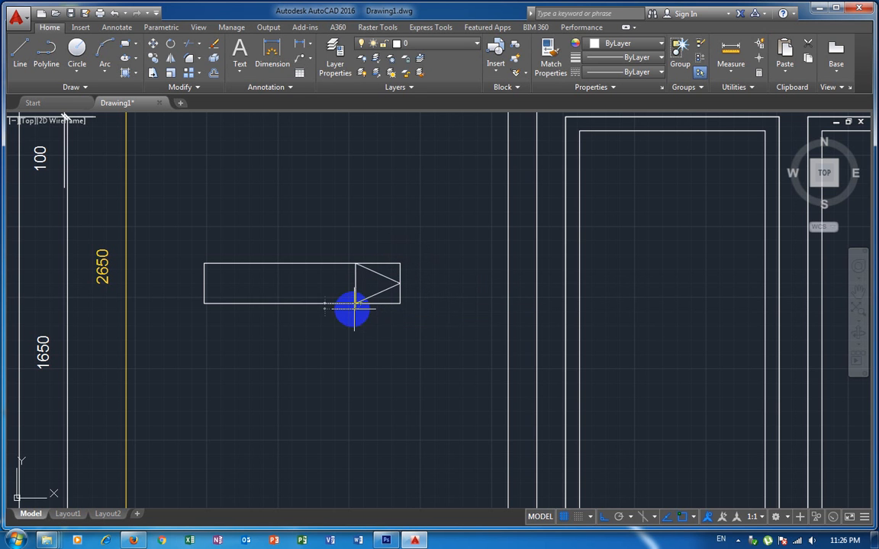
Step: Extend the vertical line inside the rectangle by 100 beyond both its upper and lower ends
click(357, 289)
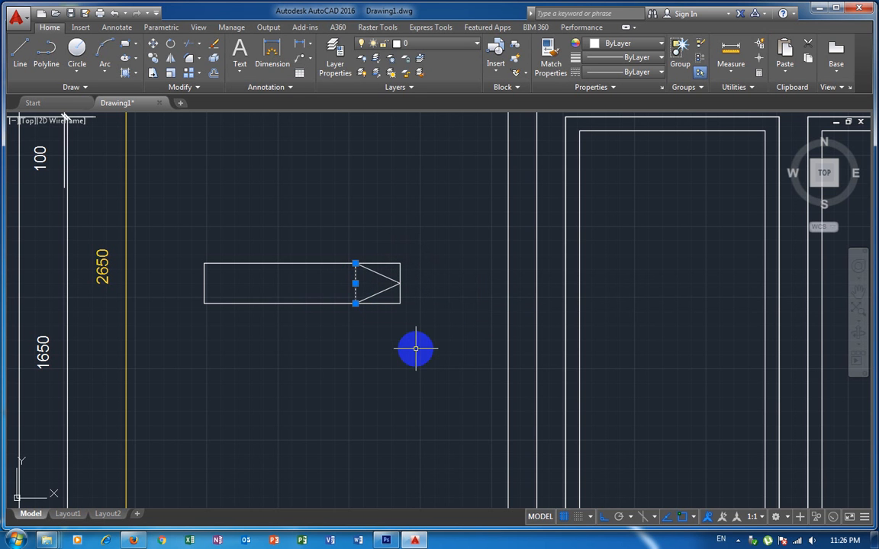
click(355, 263)
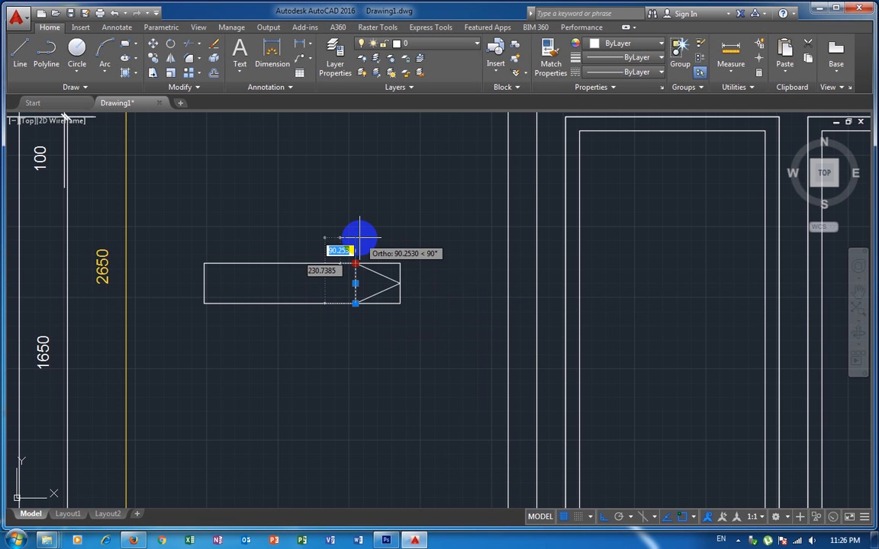
text(100)
key(Return)
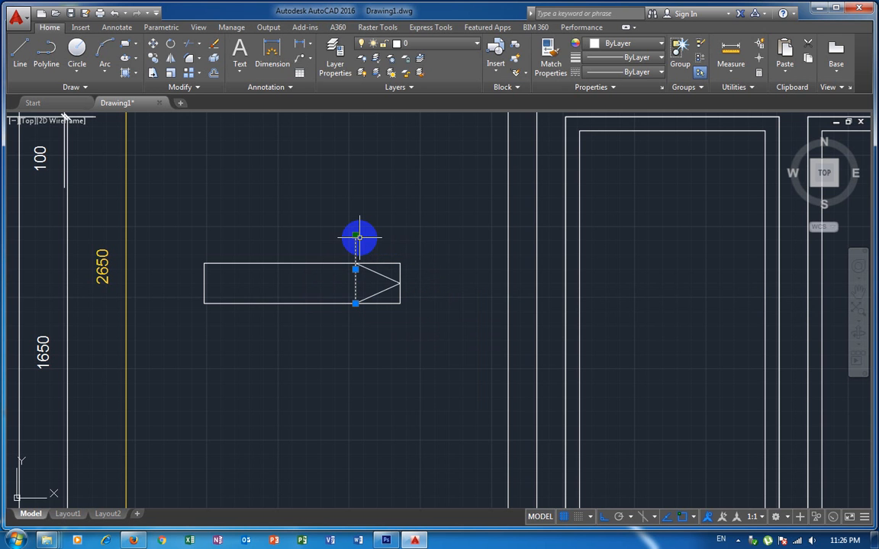
click(355, 303)
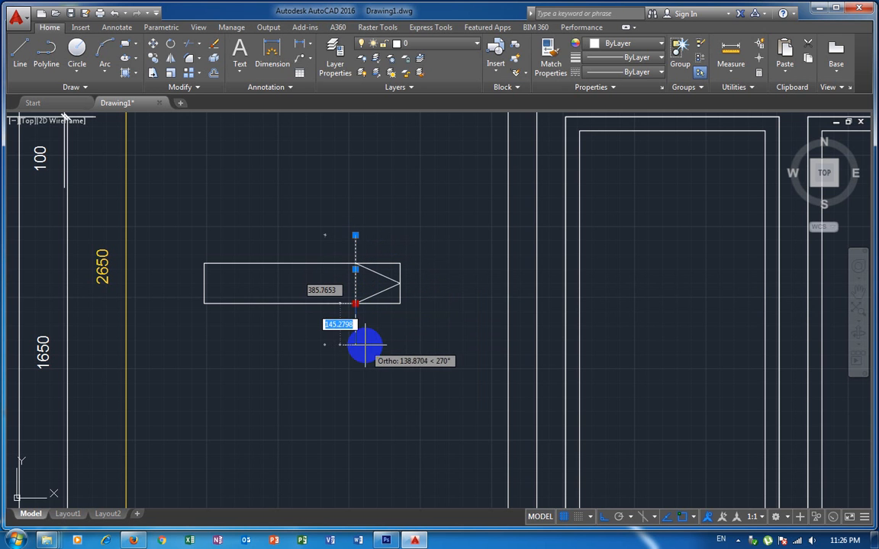
text(100)
key(Return)
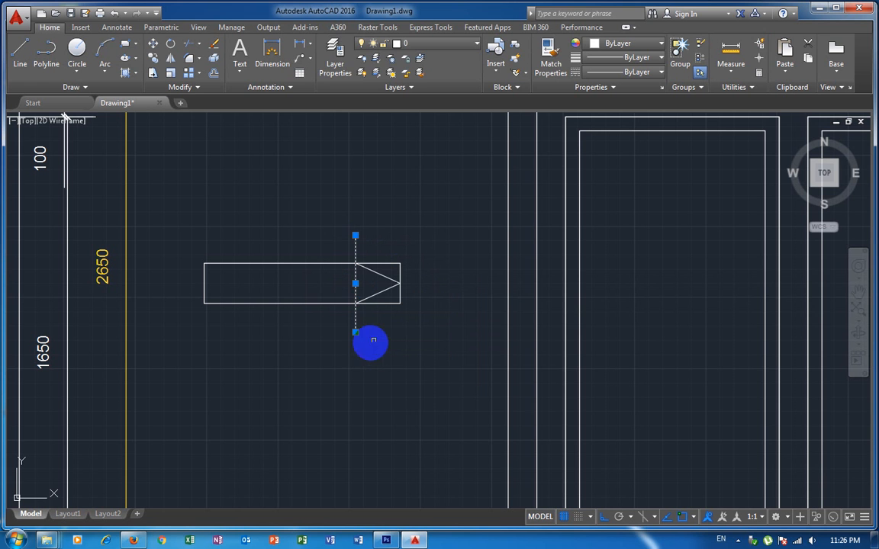
Step: Move the extended vertical line together with the upper slanted line horizontally onto the rectangle's right edge
click(399, 284)
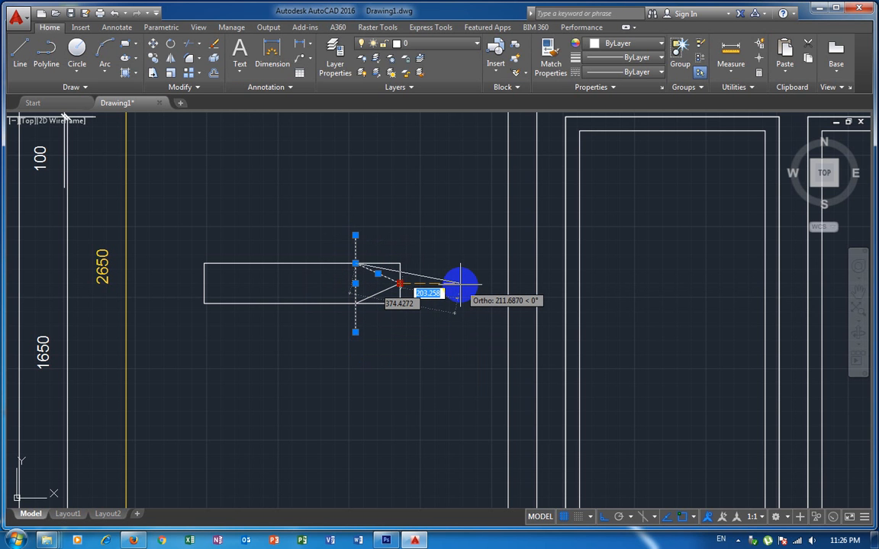
key(Escape)
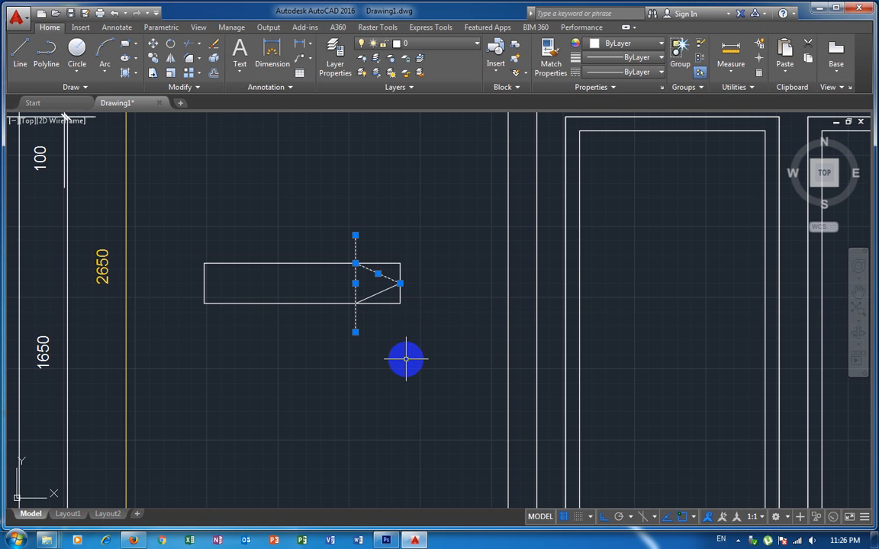
text(m)
key(Return)
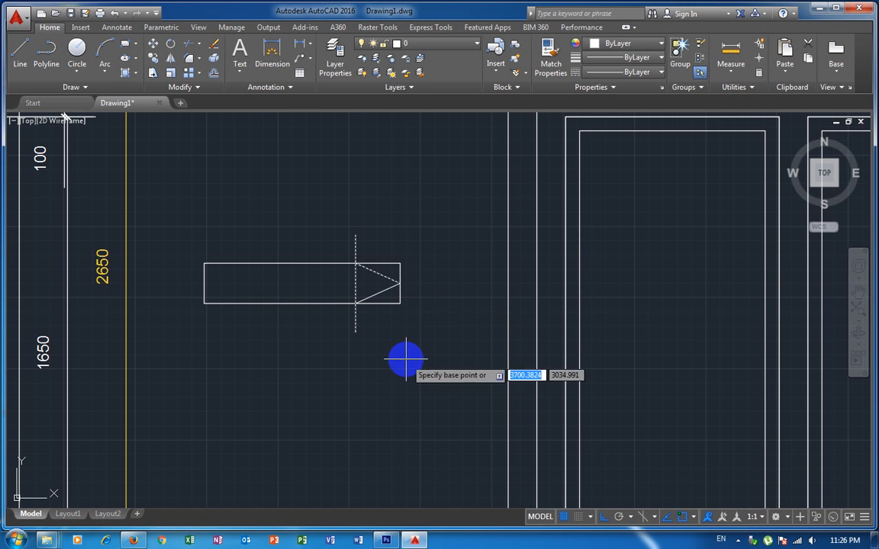
click(355, 303)
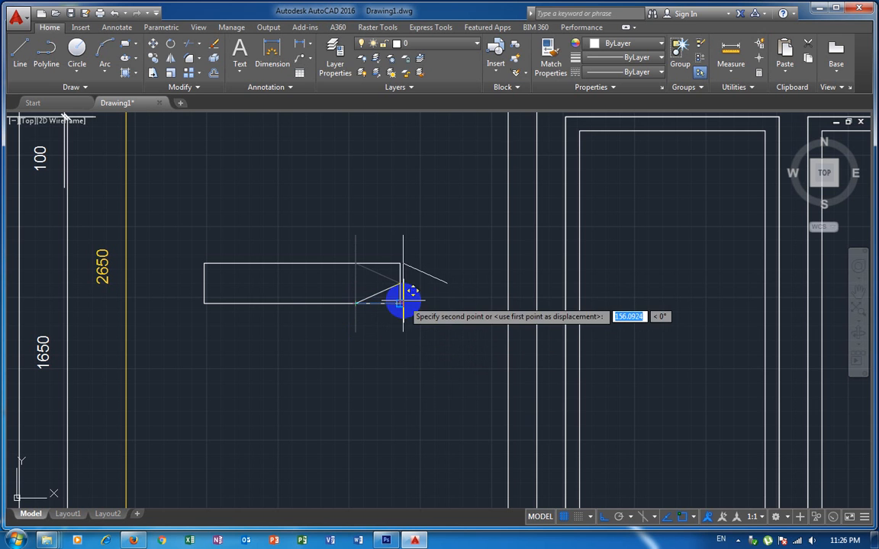
click(400, 303)
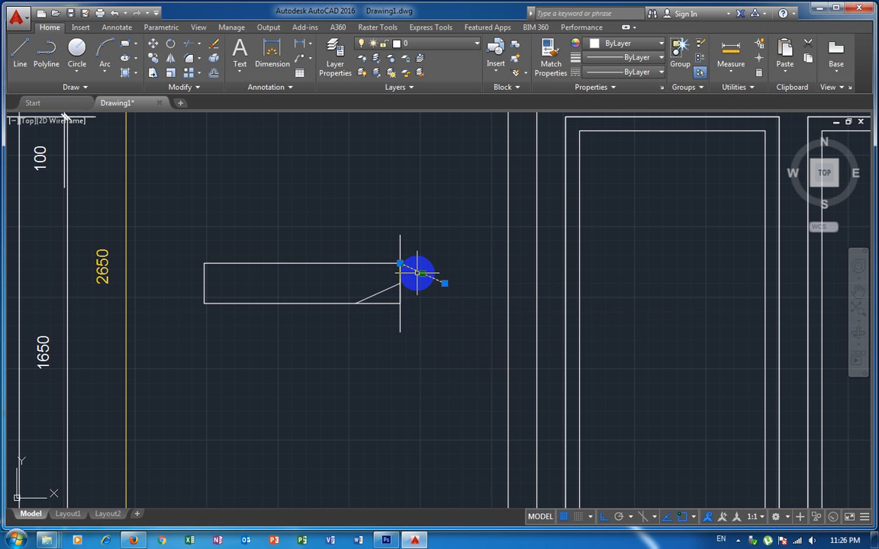
Step: Draw a horizontal line about 280 long outward from the midpoint of the rectangle's right edge, and delete both slanted lines
key(Escape)
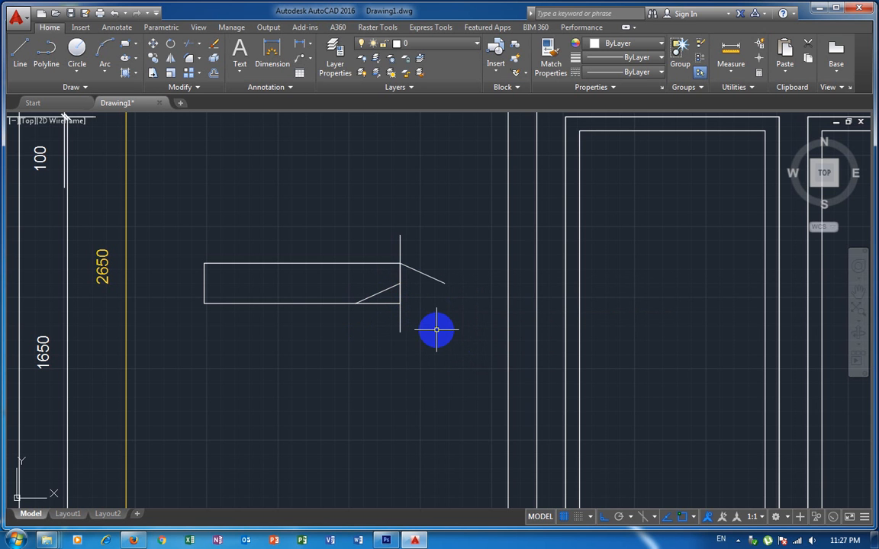
text(l)
key(Return)
click(401, 285)
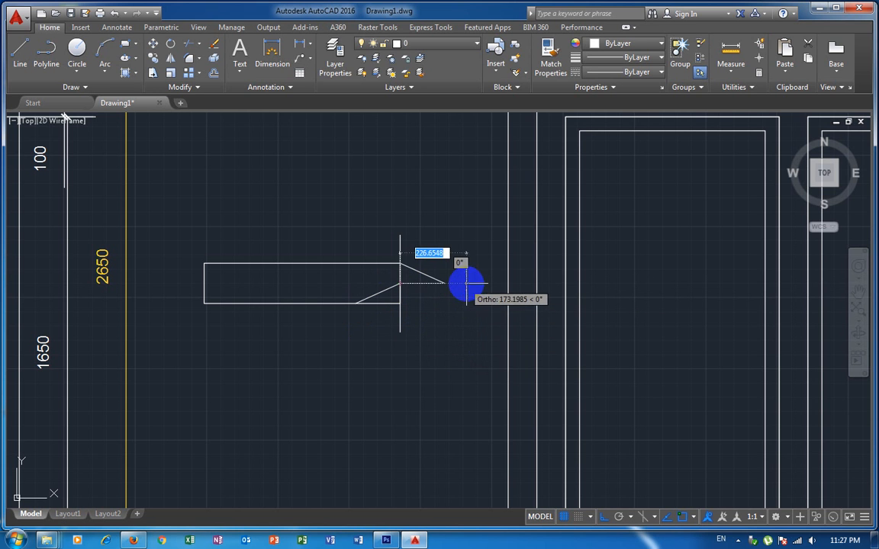
click(478, 284)
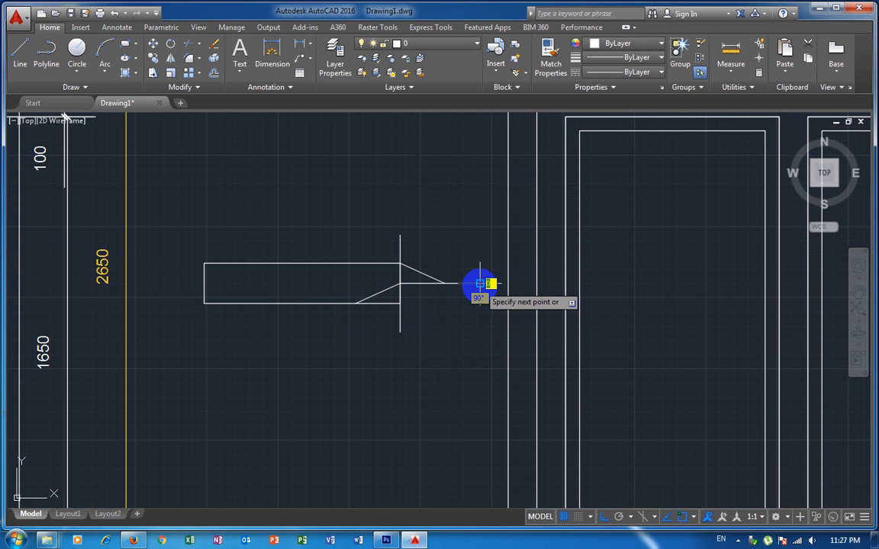
key(Escape)
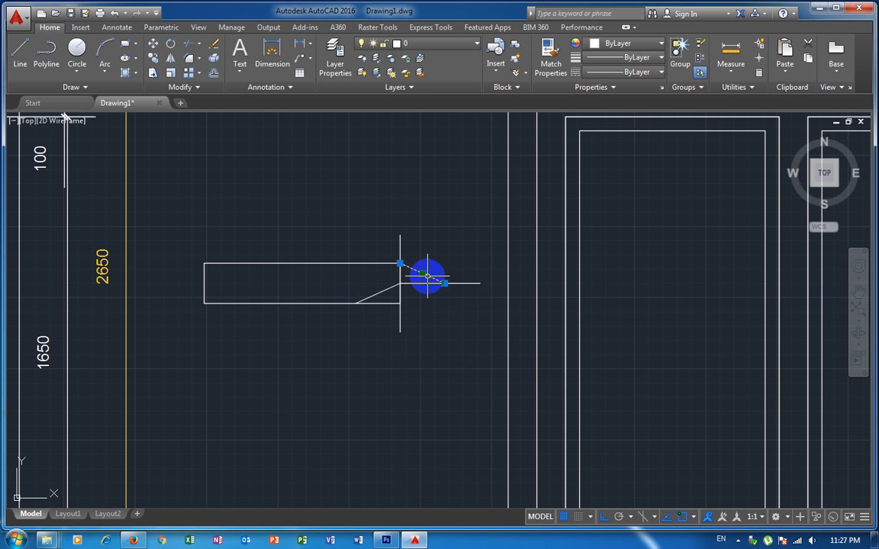
key(Delete)
click(378, 293)
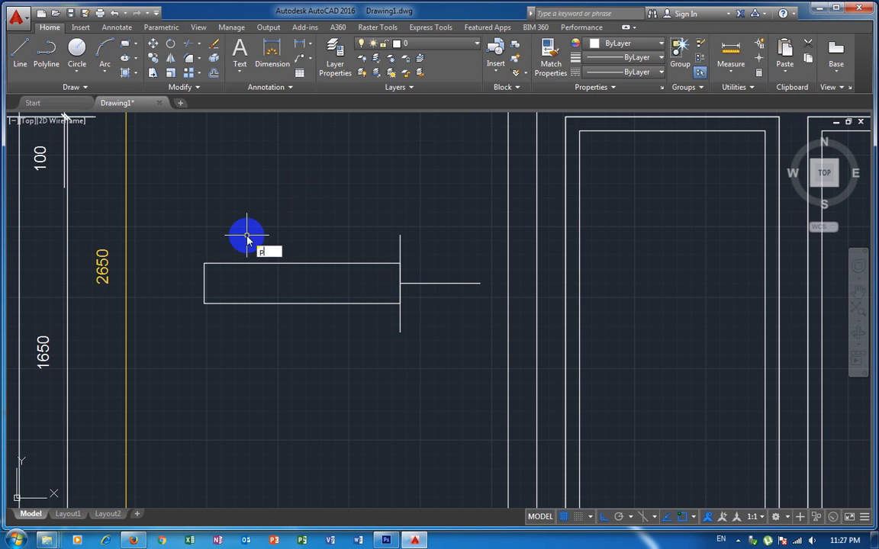
Step: Draw a closed polyline triangle through the vertical line's two ends and the horizontal line's outer end, and delete the horizontal line
key(Return)
click(399, 236)
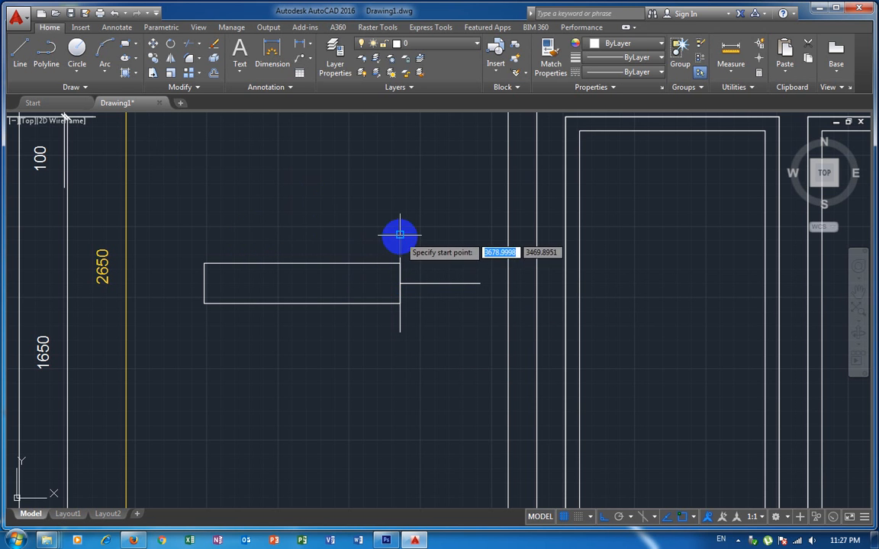
click(479, 283)
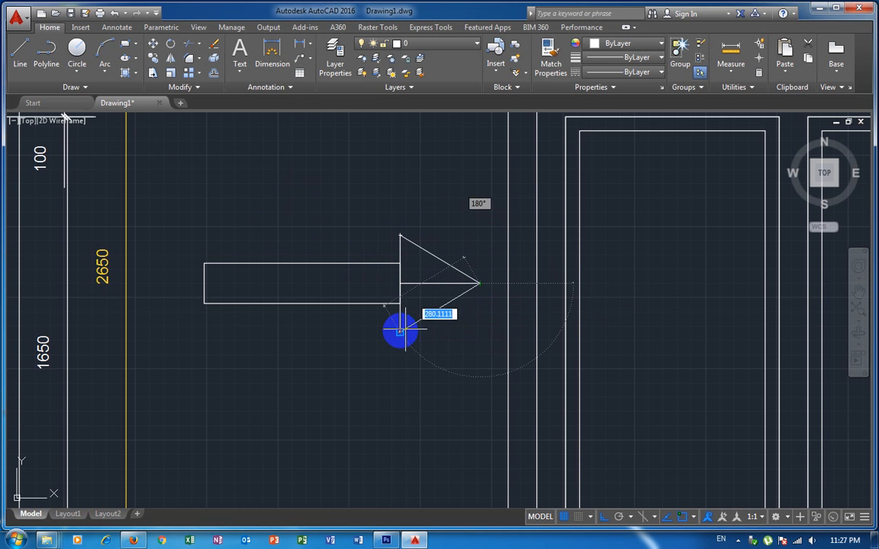
click(400, 330)
click(400, 236)
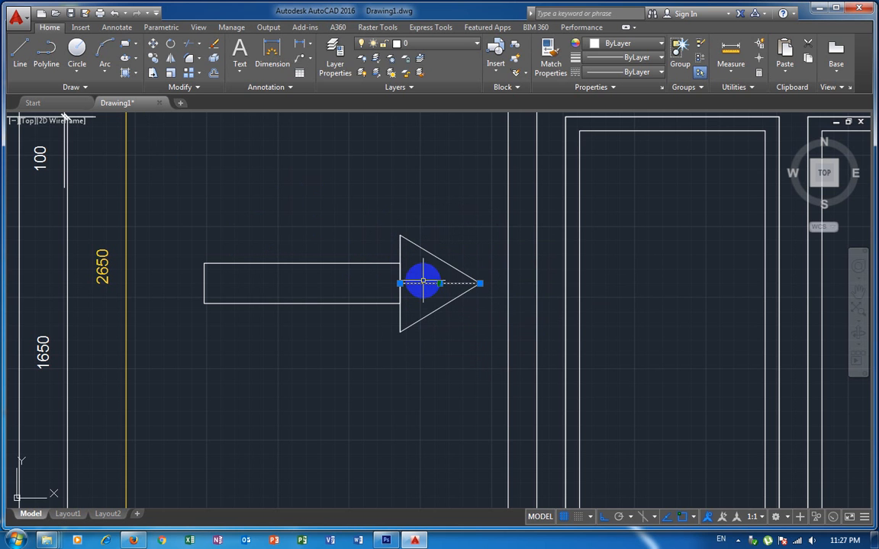
key(Delete)
Step: Trim away the overlapping vertical segments between the rectangle's upper and lower edges where the shaft meets the arrowhead
key(Return)
key(Return)
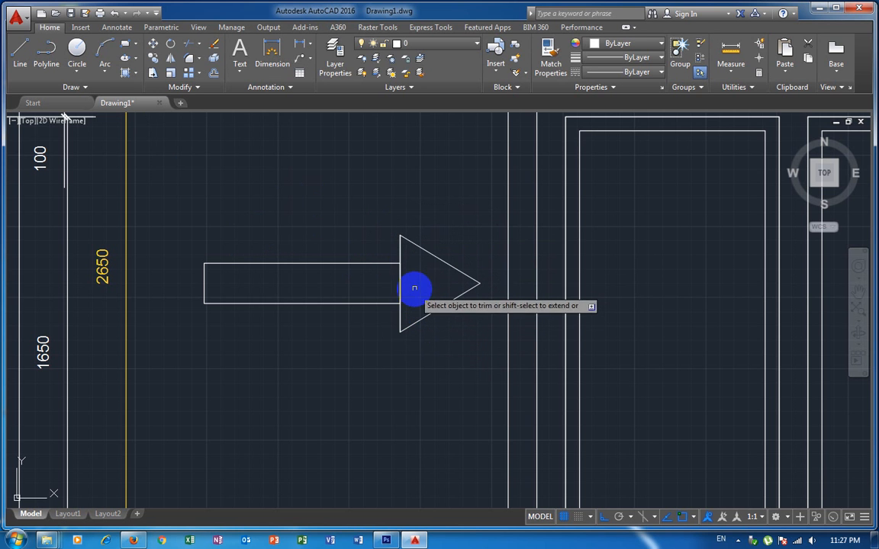
click(349, 286)
click(407, 281)
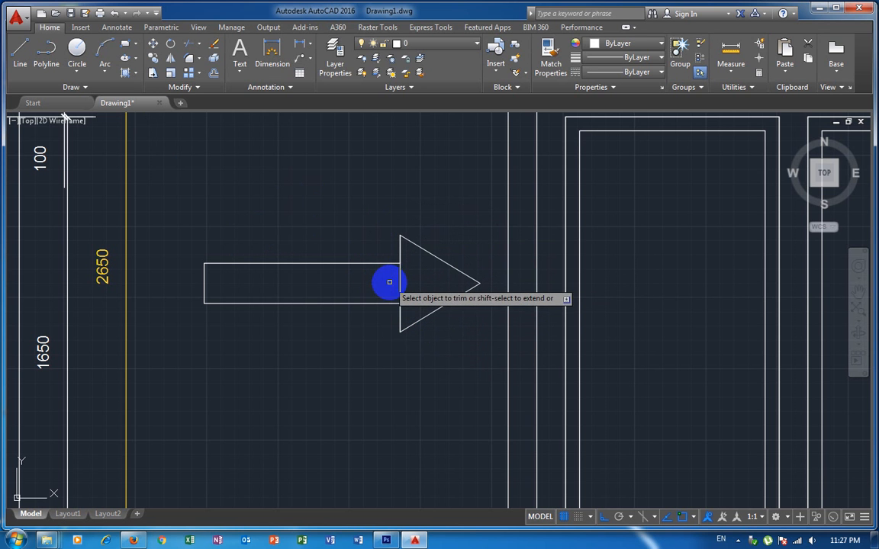
click(399, 284)
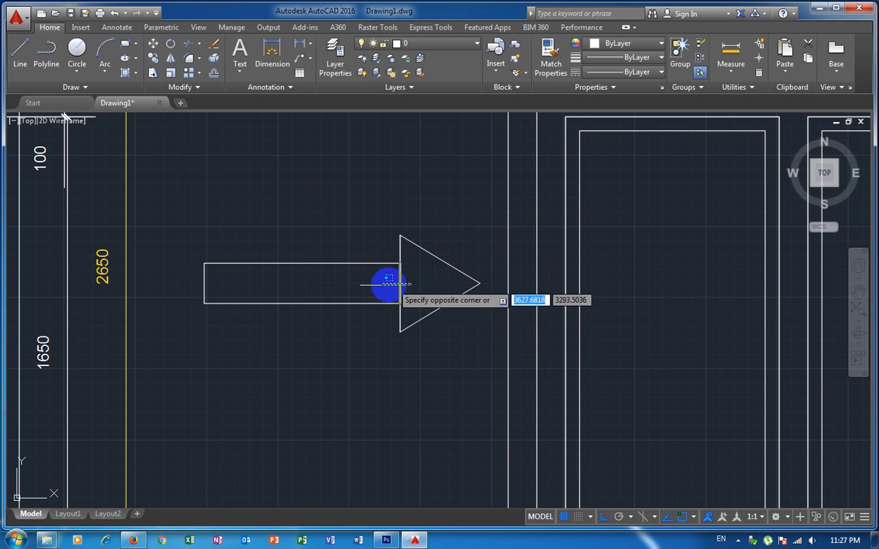
click(379, 284)
scroll(431, 326, down, 2)
mouse_move(448, 374)
middle_down()
mouse_move(477, 310)
mouse_move(480, 333)
mouse_move(495, 338)
mouse_move(475, 308)
middle_up()
scroll(480, 342, down, 2)
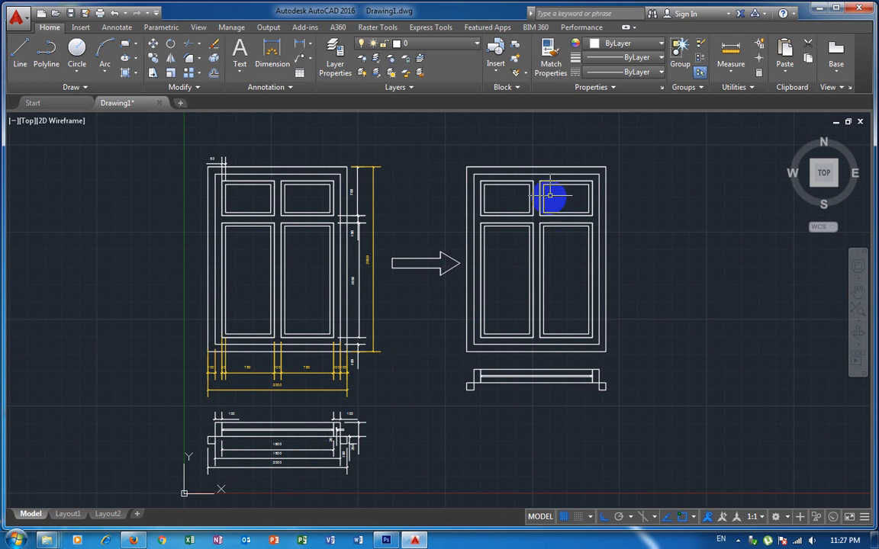
click(536, 517)
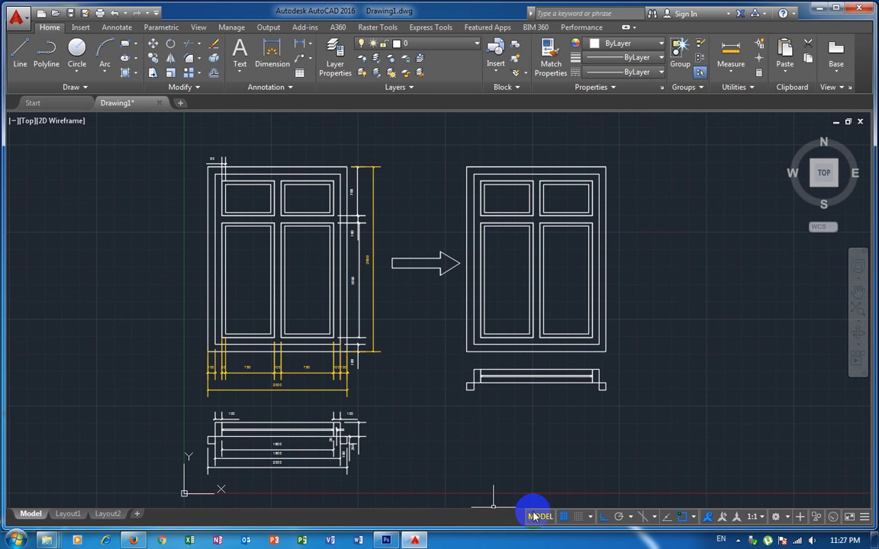